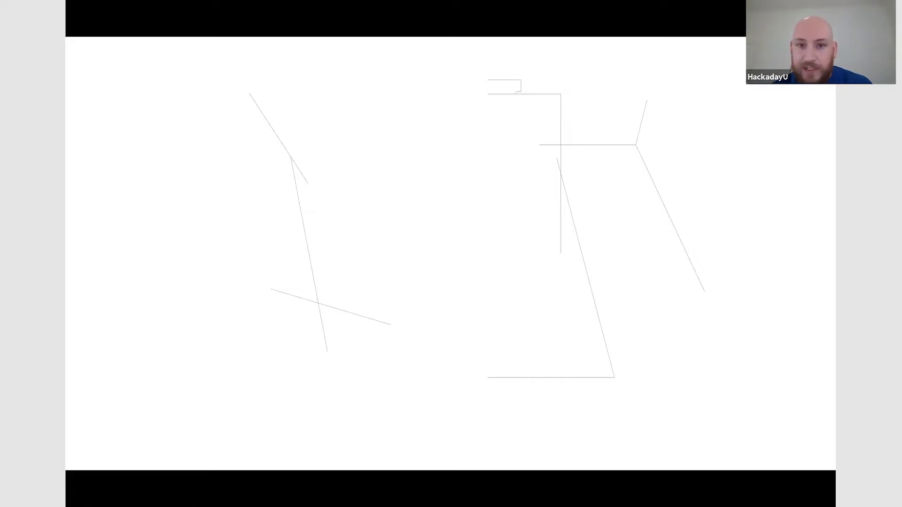
pyautogui.press('Right')
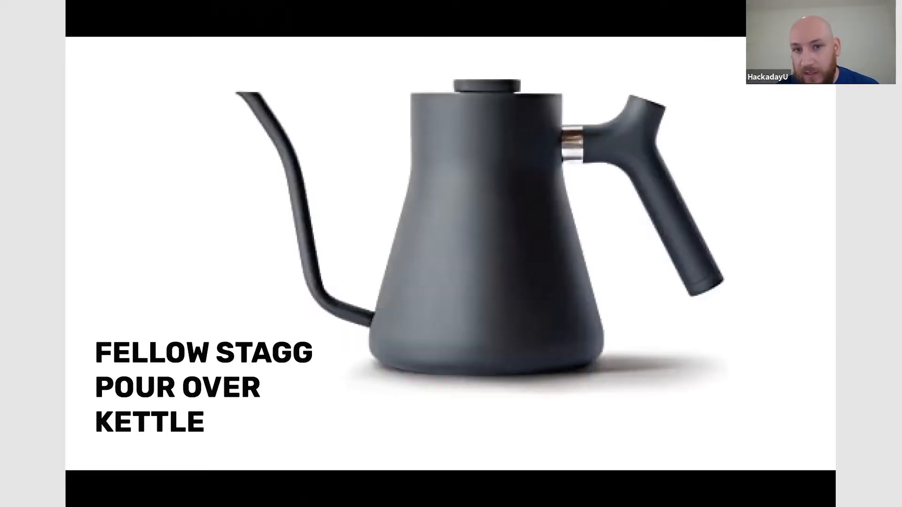
pyautogui.press('Right')
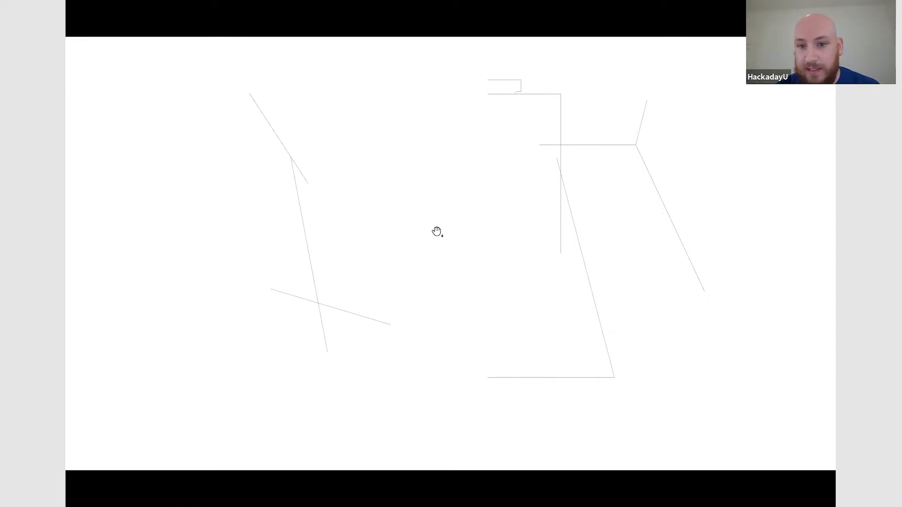
pyautogui.press('Right')
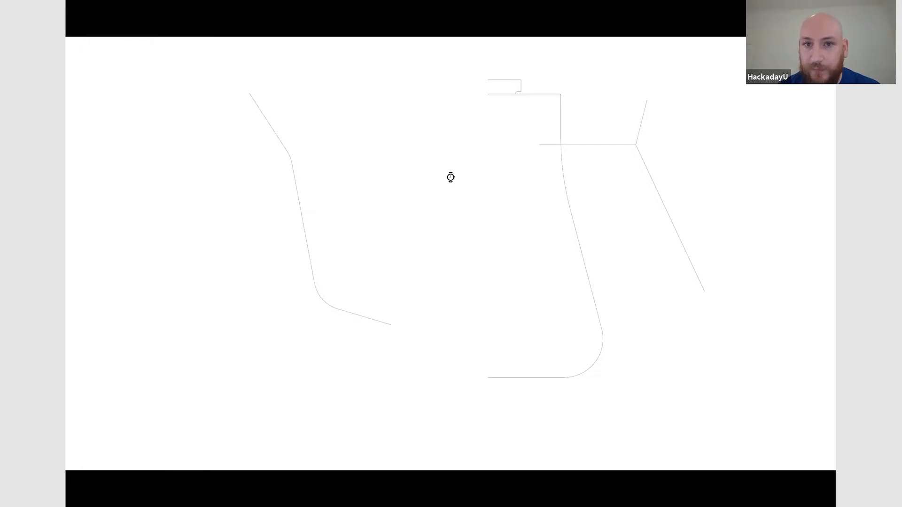
pyautogui.click(451, 177)
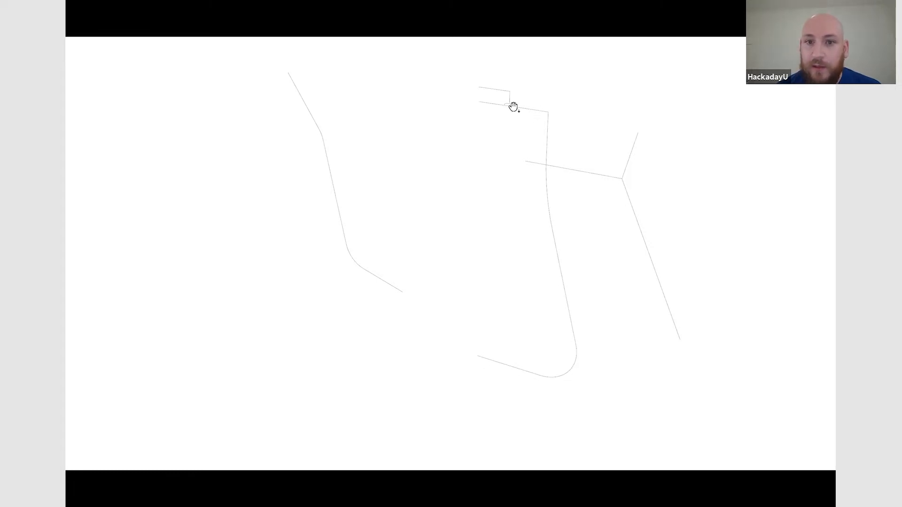
pyautogui.click(491, 103)
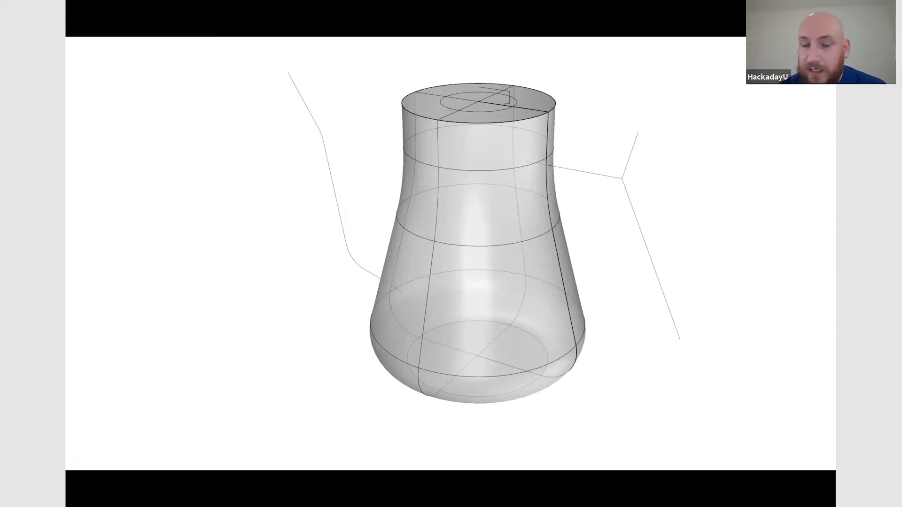
pyautogui.press('Right')
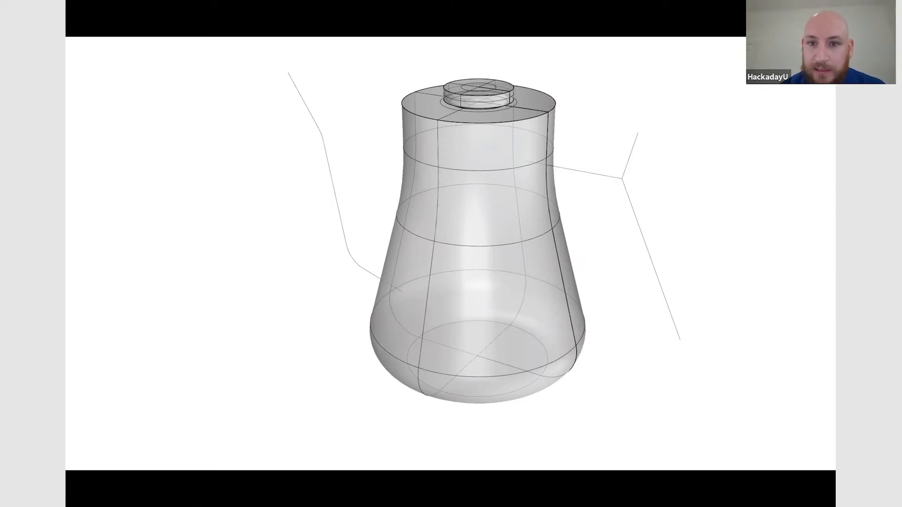
pyautogui.press('Right')
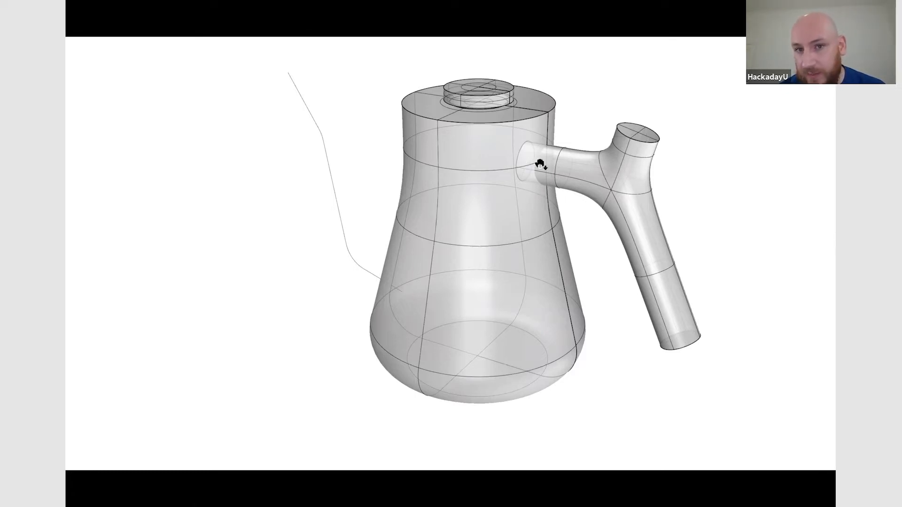
pyautogui.click(498, 273)
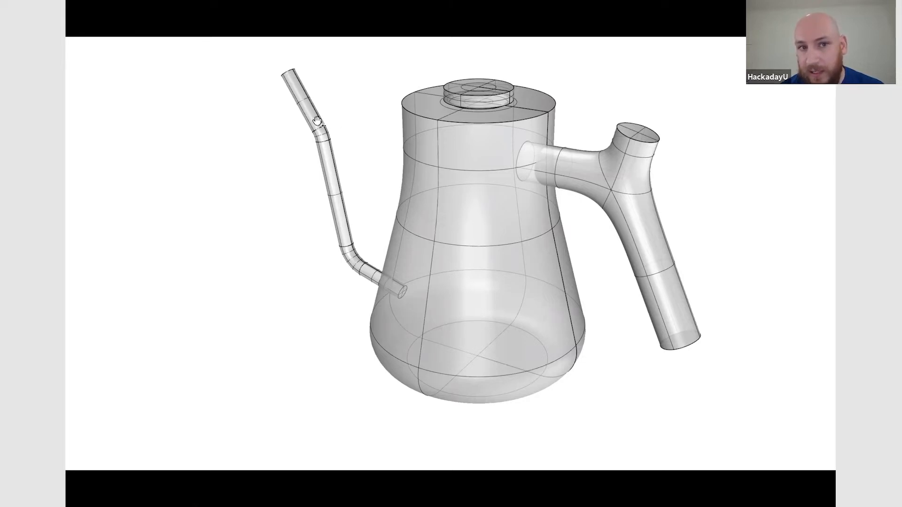
pyautogui.click(392, 278)
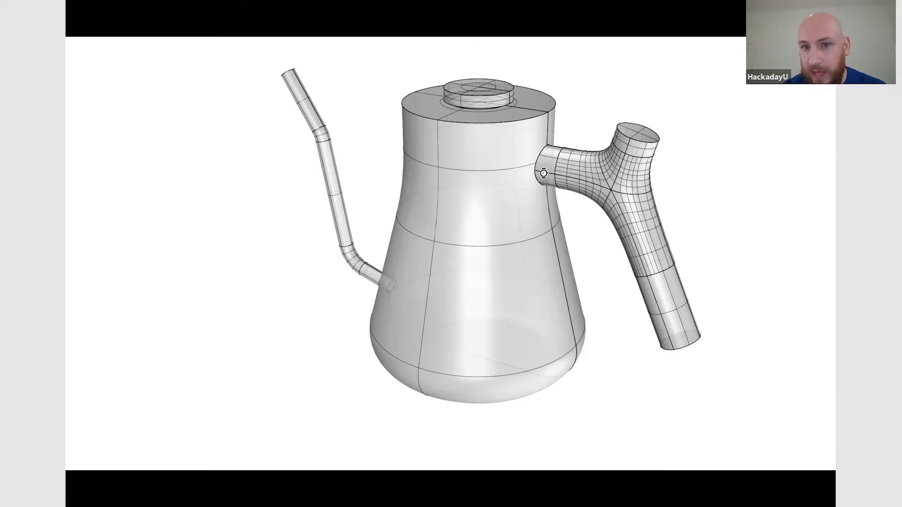
pyautogui.click(546, 173)
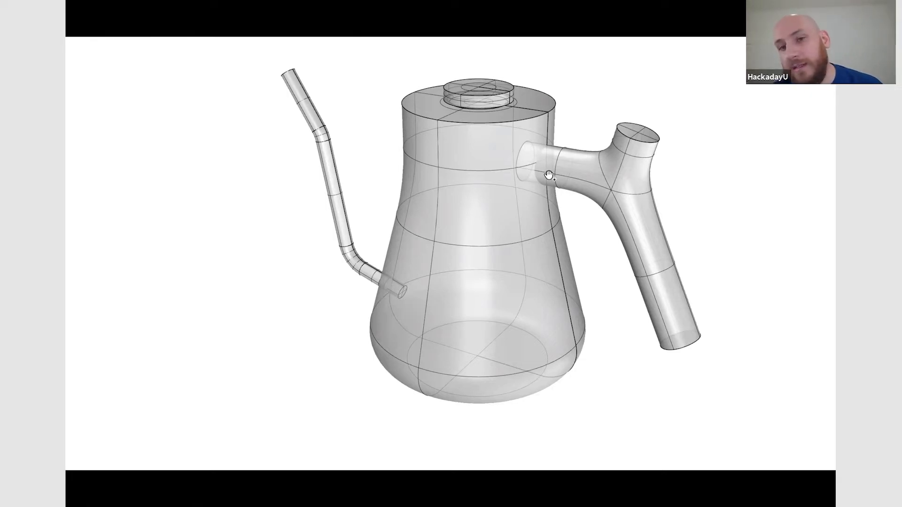
pyautogui.click(548, 175)
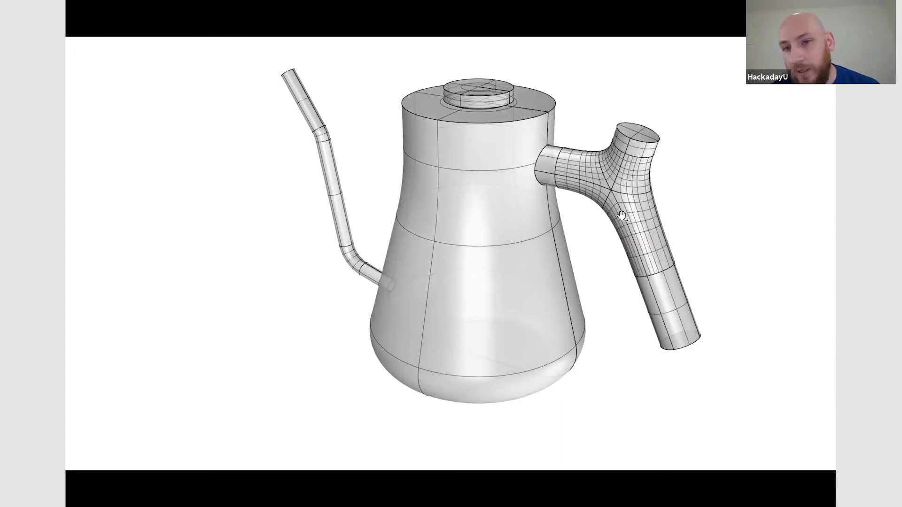
pyautogui.click(598, 169)
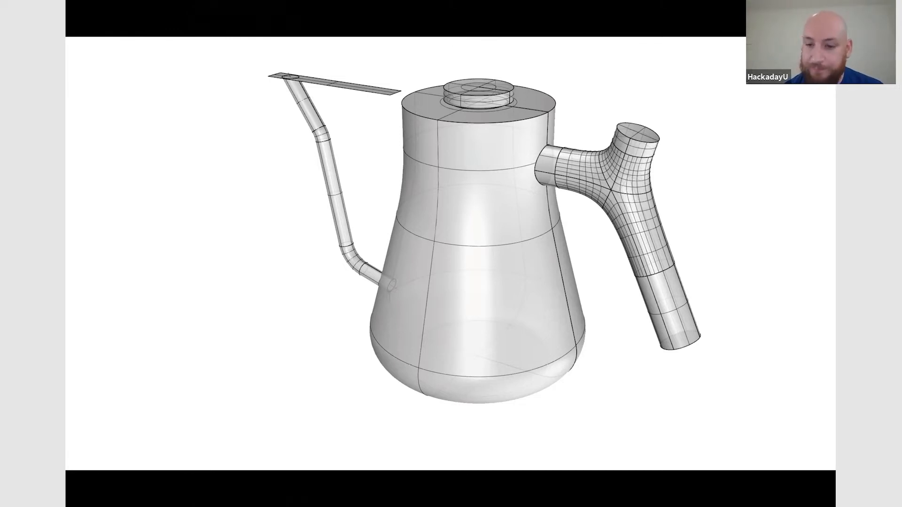
pyautogui.press('Right')
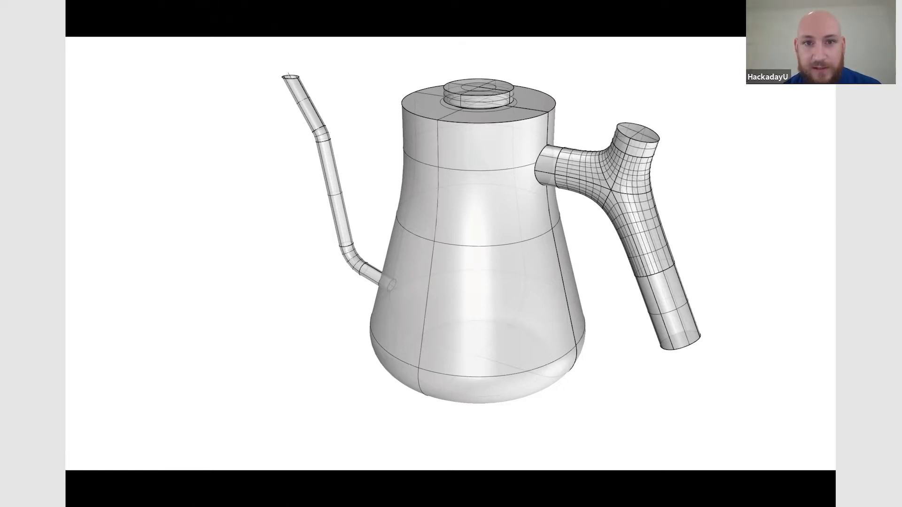
pyautogui.press('Right')
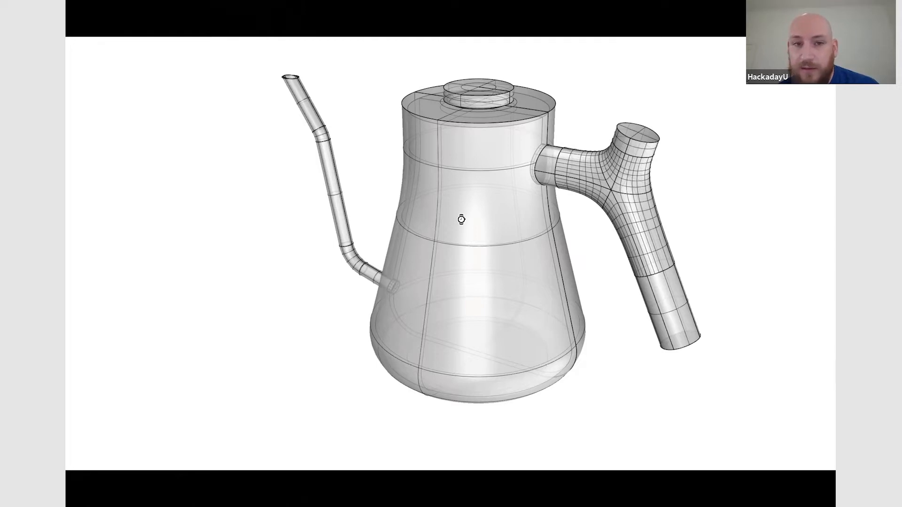
pyautogui.click(480, 224)
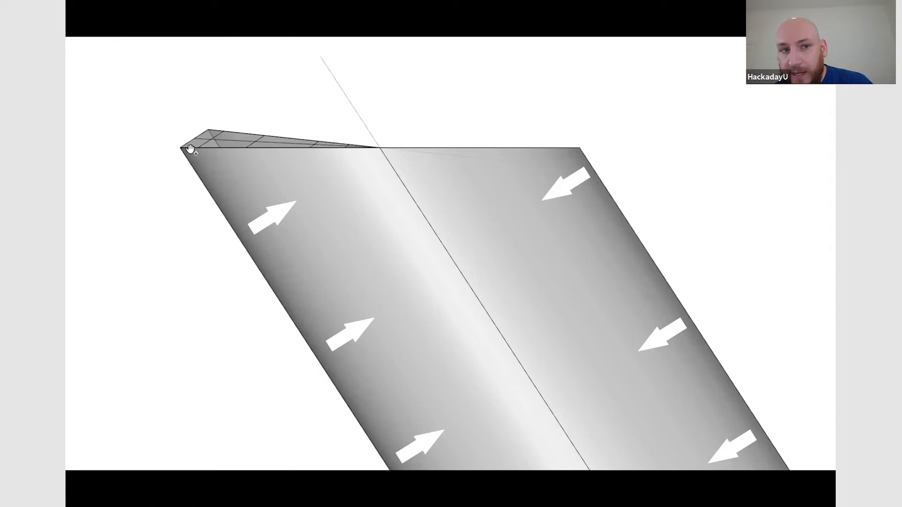
pyautogui.click(284, 155)
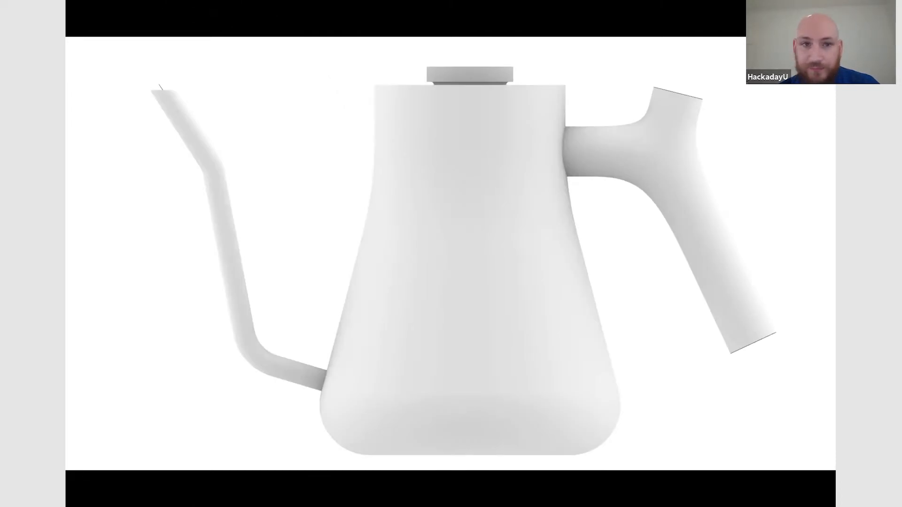
pyautogui.press('Right')
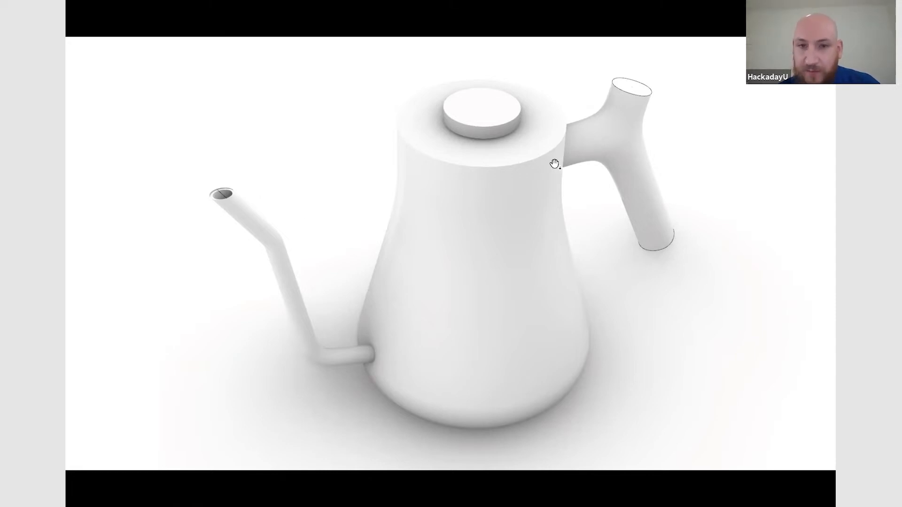
pyautogui.click(590, 172)
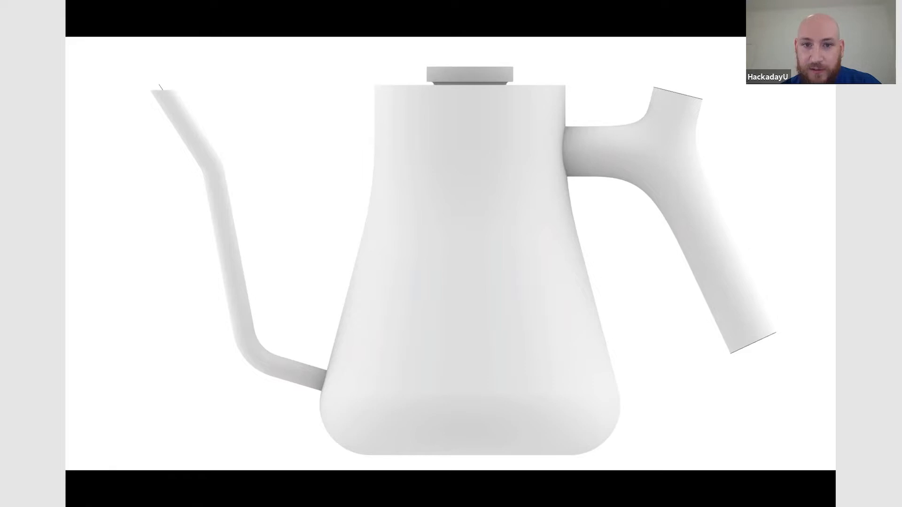
pyautogui.press('Right')
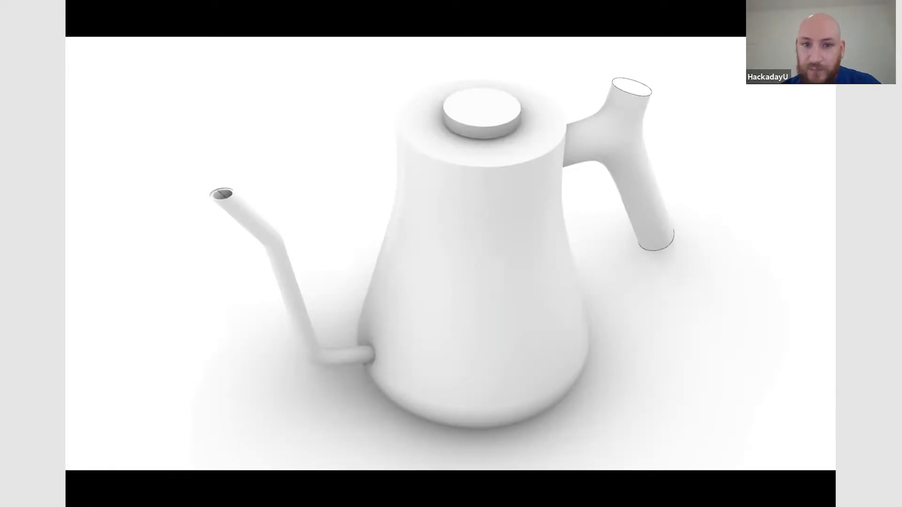
pyautogui.press('Right')
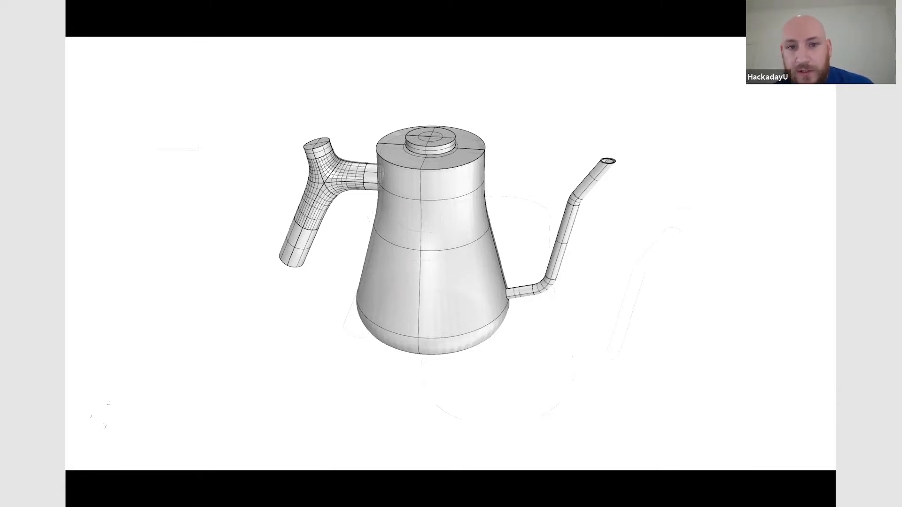
pyautogui.press('Right')
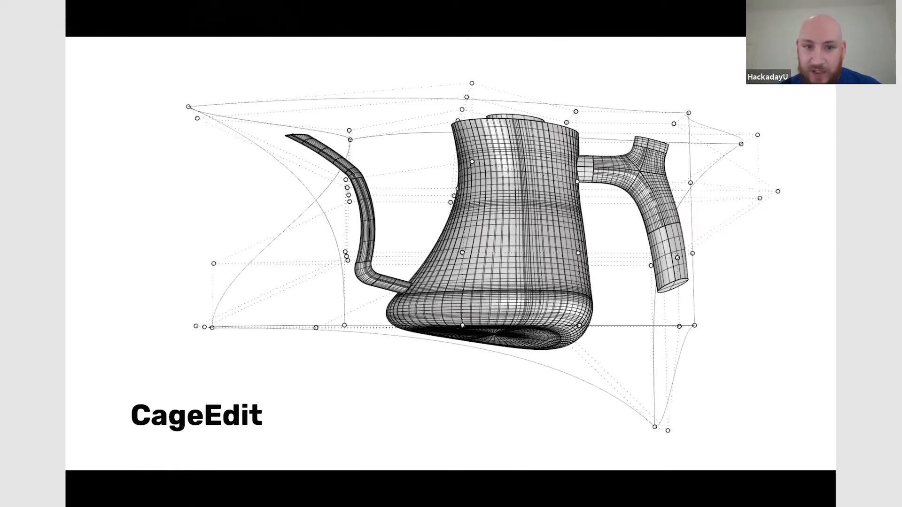
pyautogui.press('Right')
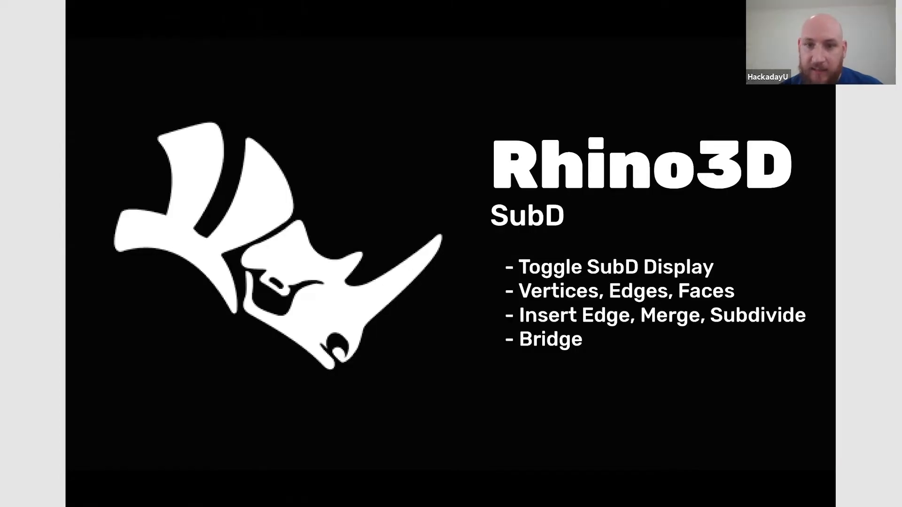
pyautogui.press('Left')
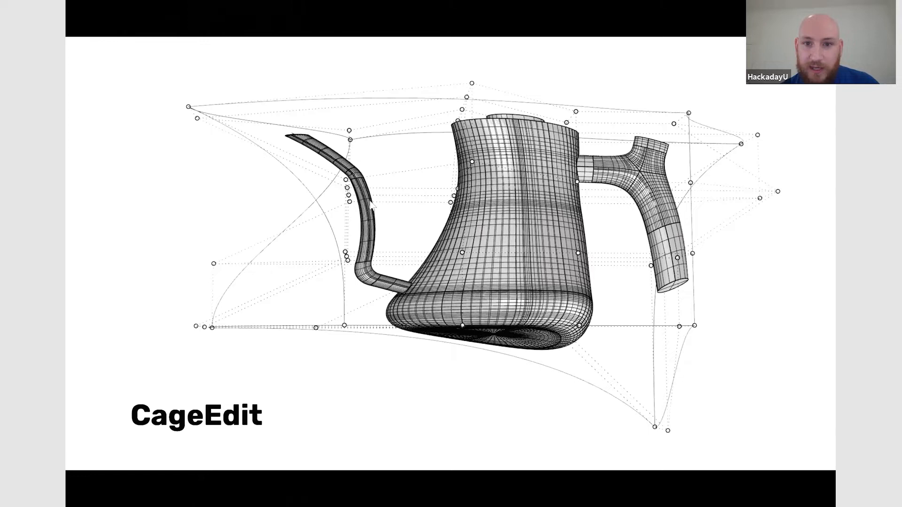
# Step: Switch to Rhino and run the Picture command, loading the kettle image 61F-tkFlebL._AC_SS350_.jpg
pyautogui.hotkey('alt', 'Tab')
pyautogui.hotkey('alt', 'Tab')
pyautogui.hotkey('alt', 'Tab')
pyautogui.hotkey('alt', 'Tab')
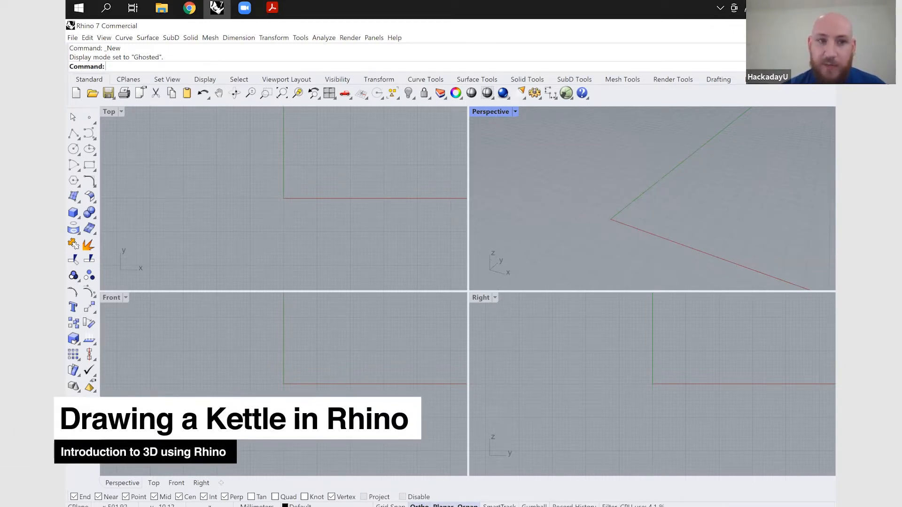
pyautogui.write('Picture')
pyautogui.press('Return')
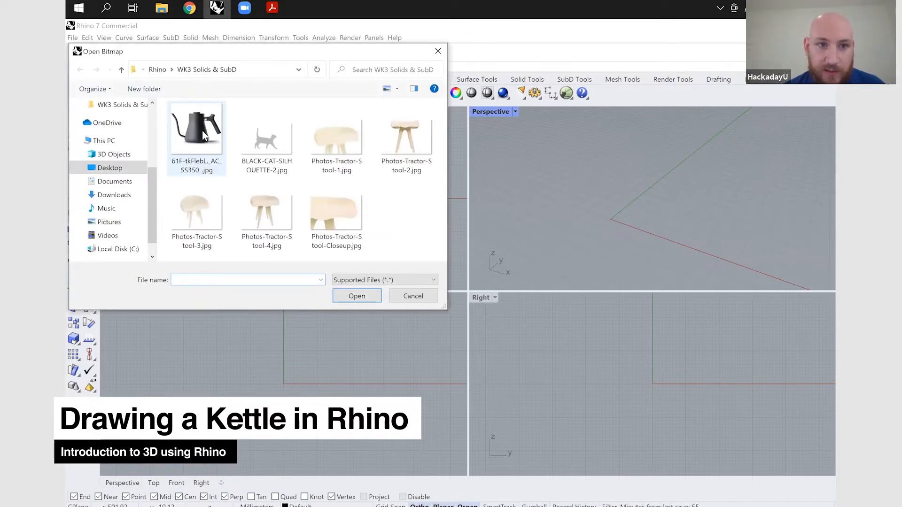
pyautogui.click(204, 135)
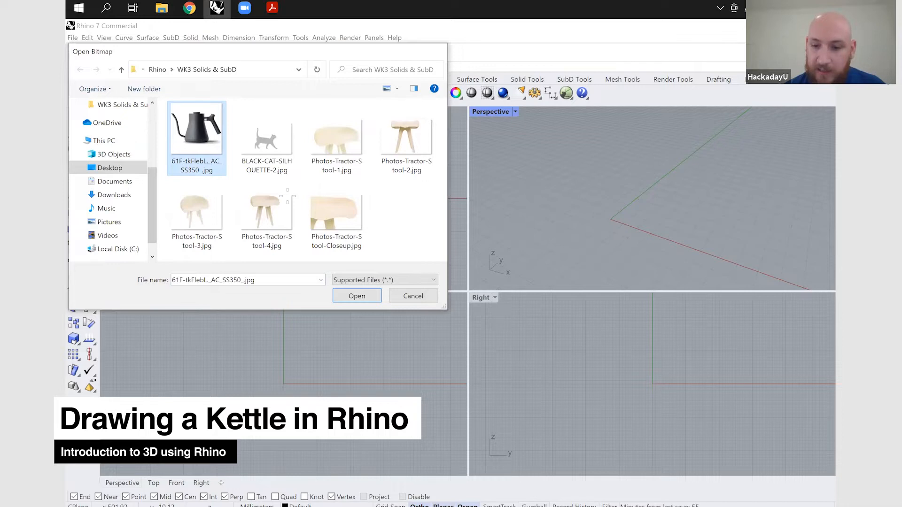
pyautogui.press('Return')
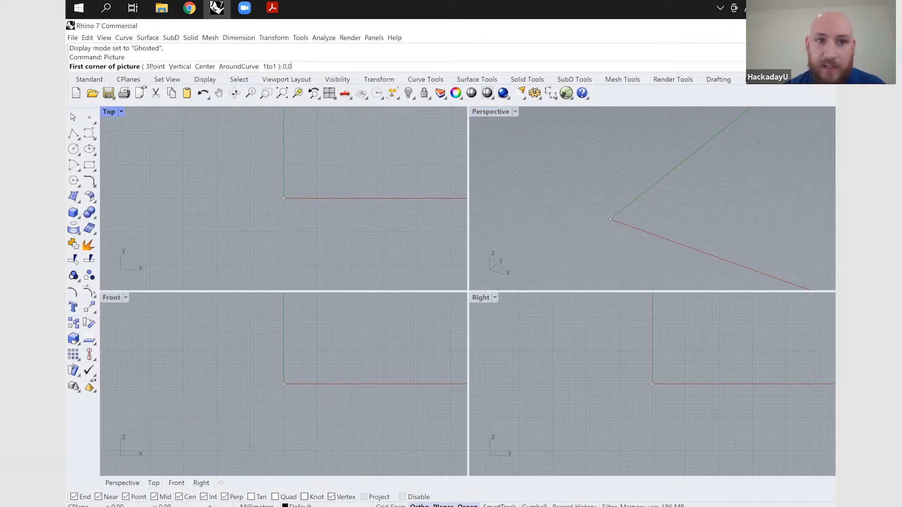
# Step: Place the kettle picture with its first corner at 0,0,0 and length and width of 300, and select it in the Perspective view
pyautogui.write('0,0,0')
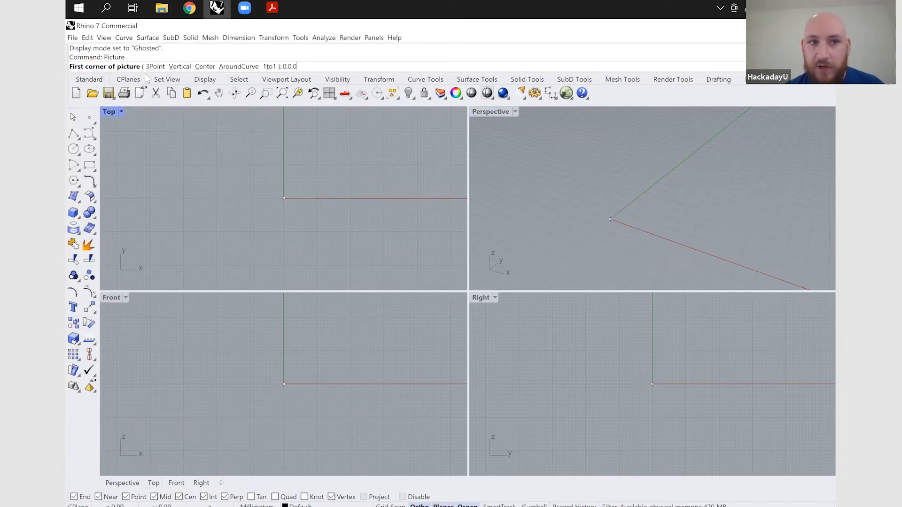
pyautogui.press('Return')
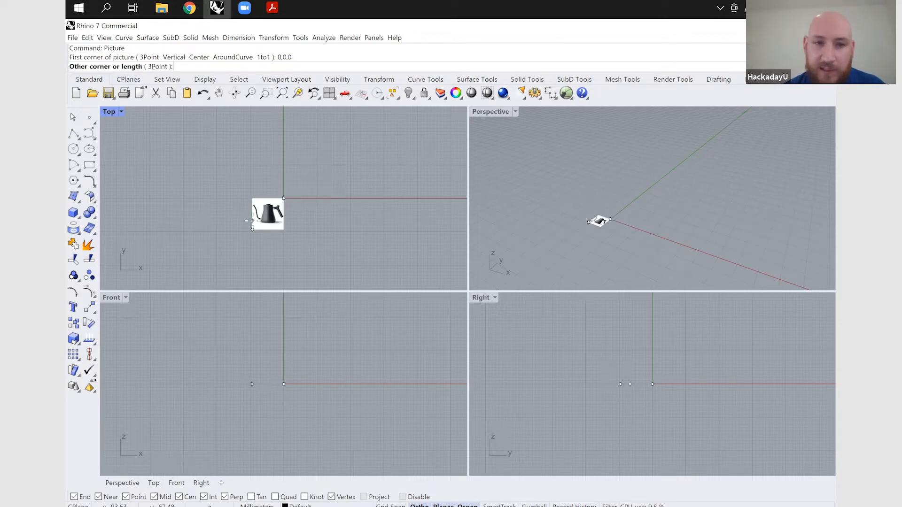
pyautogui.scroll(-20, 253, 221)
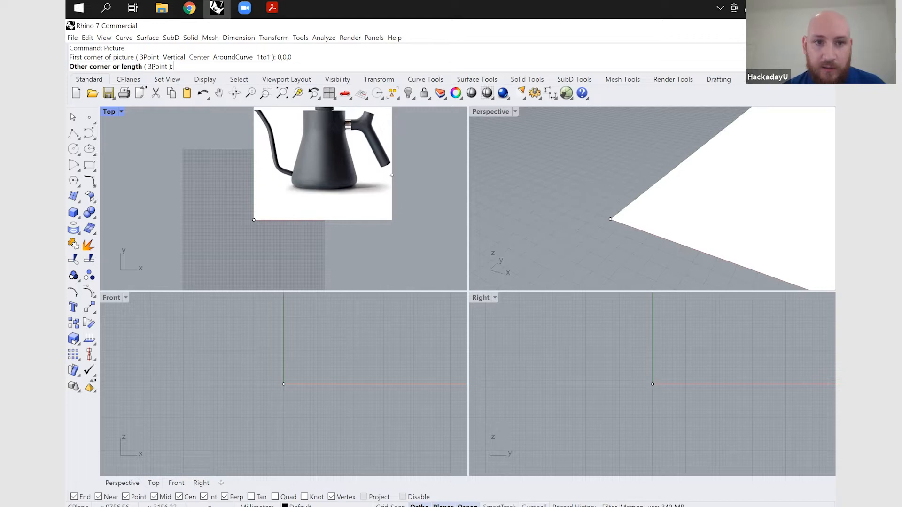
pyautogui.write('300')
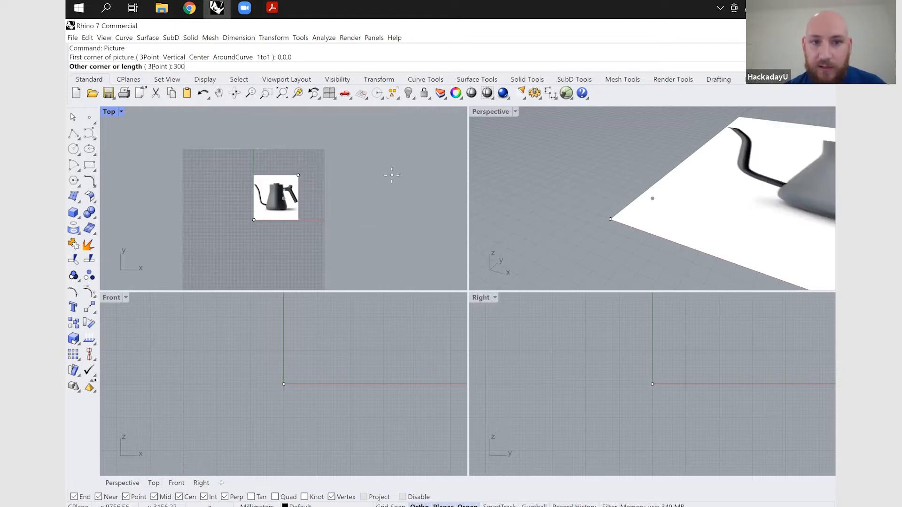
pyautogui.press('Return')
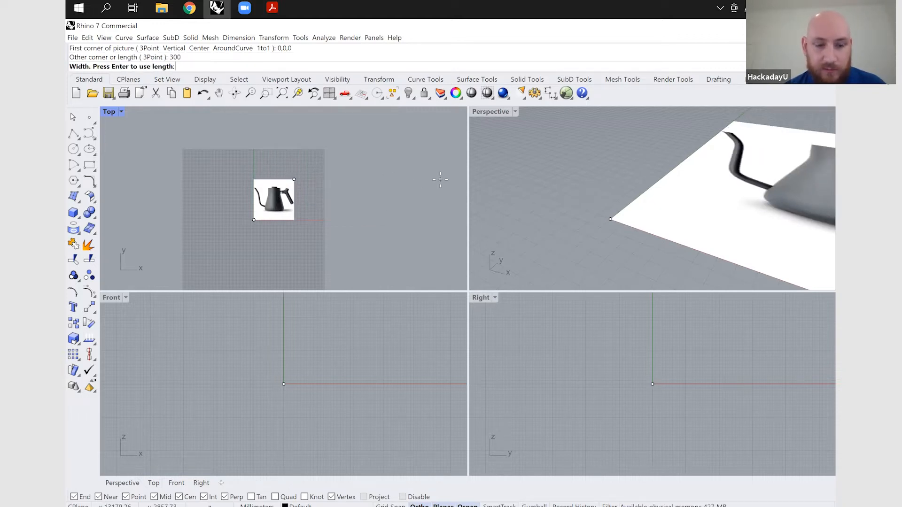
pyautogui.press('Return')
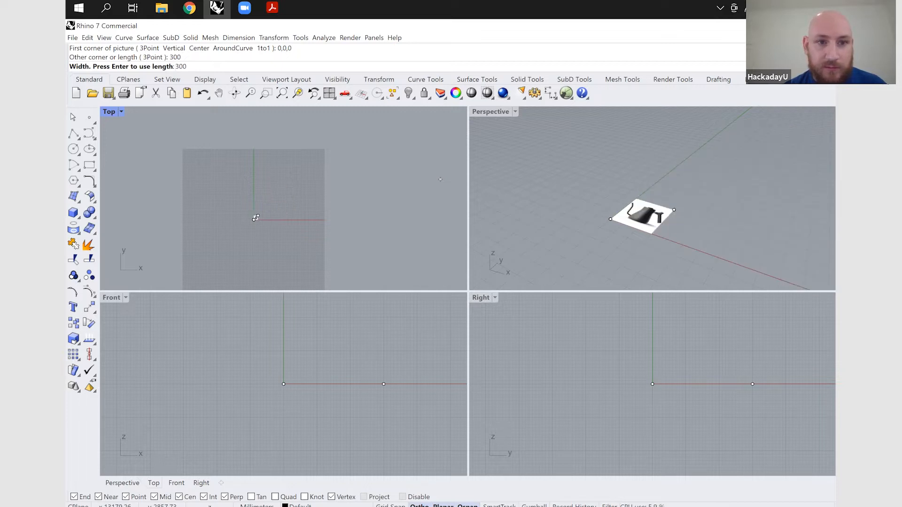
pyautogui.click(650, 212)
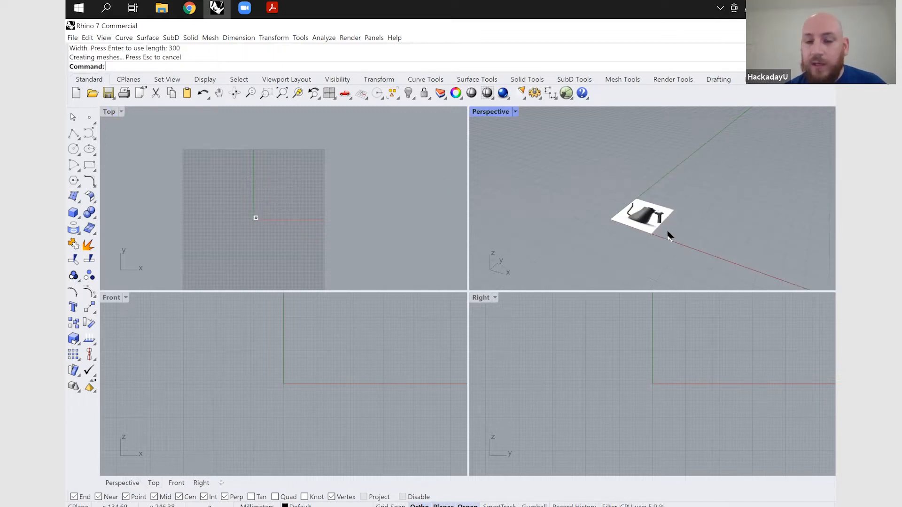
pyautogui.click(642, 233)
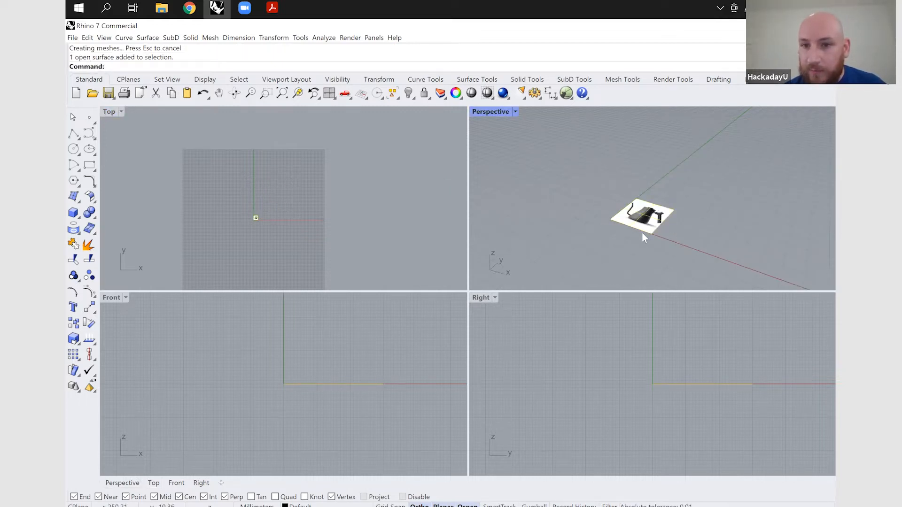
# Step: Maximize the Perspective view and use Rotate3D to stand the kettle picture upright about its lower edge on the x-axis
pyautogui.scroll(4, 642, 233)
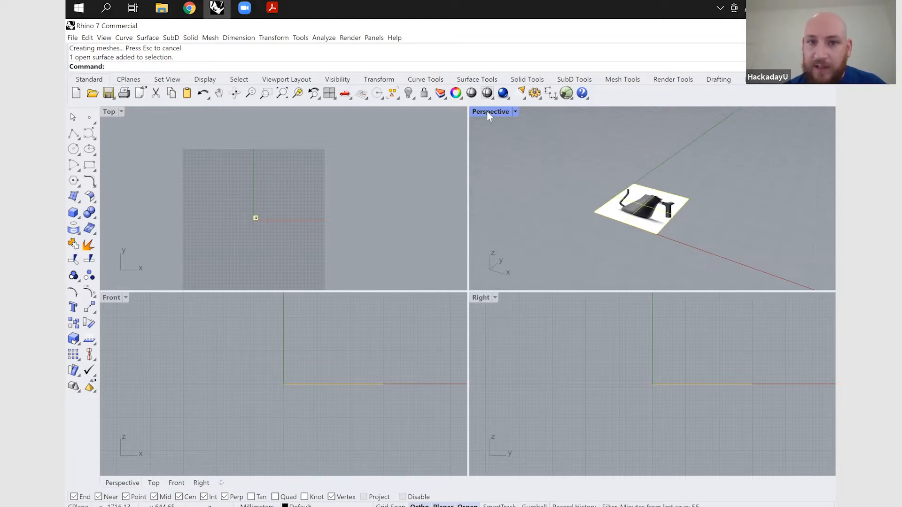
pyautogui.hotkey('ctrl', 'm')
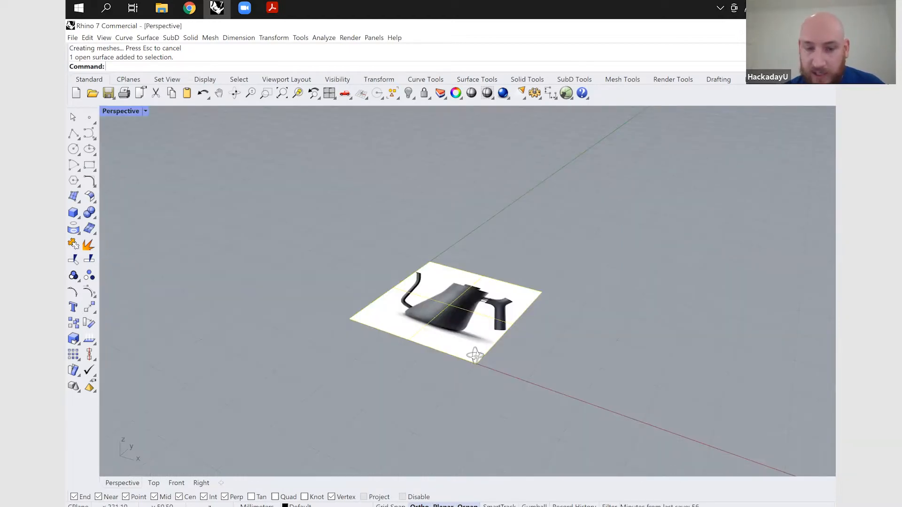
pyautogui.scroll(2, 477, 361)
pyautogui.write('Rotate')
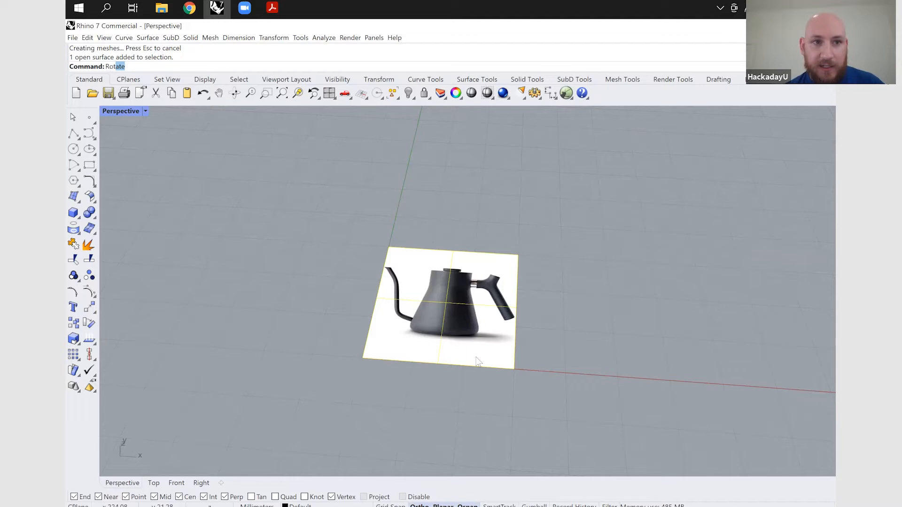
pyautogui.press('Down')
pyautogui.press('Return')
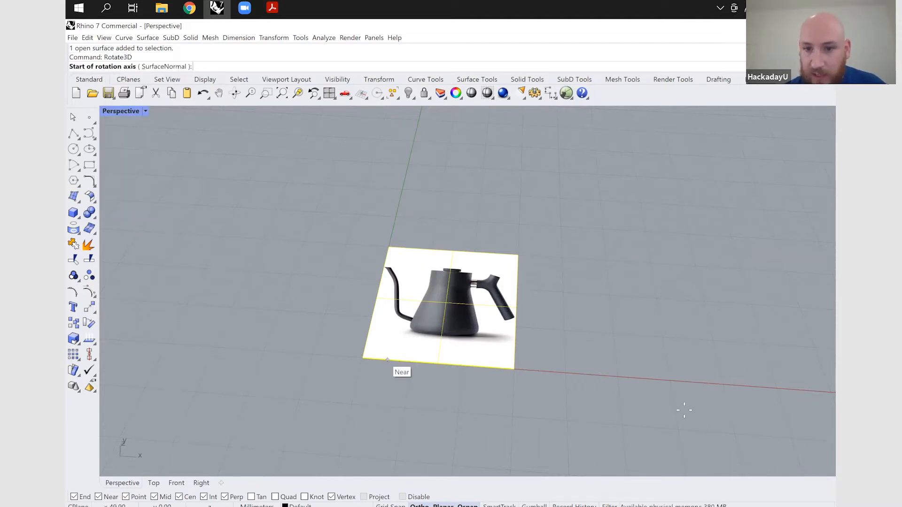
pyautogui.click(362, 358)
pyautogui.click(404, 213)
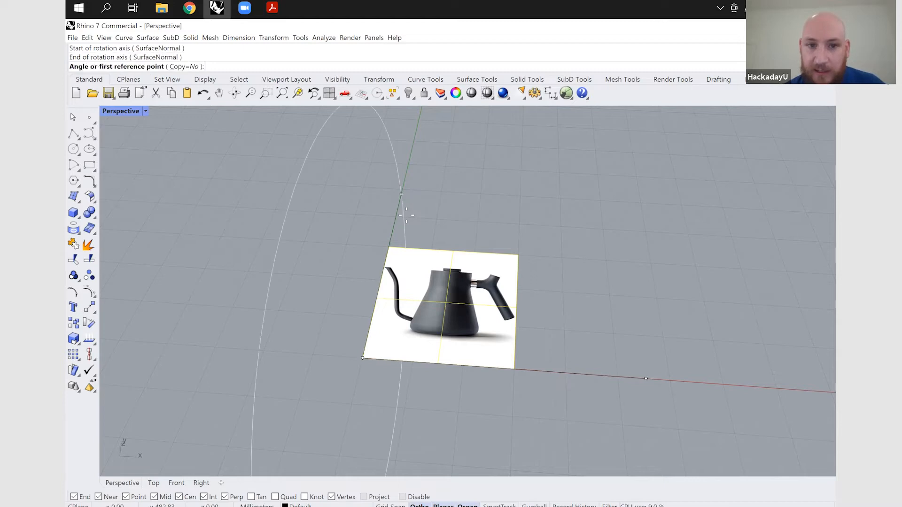
pyautogui.click(303, 252)
pyautogui.click(544, 306)
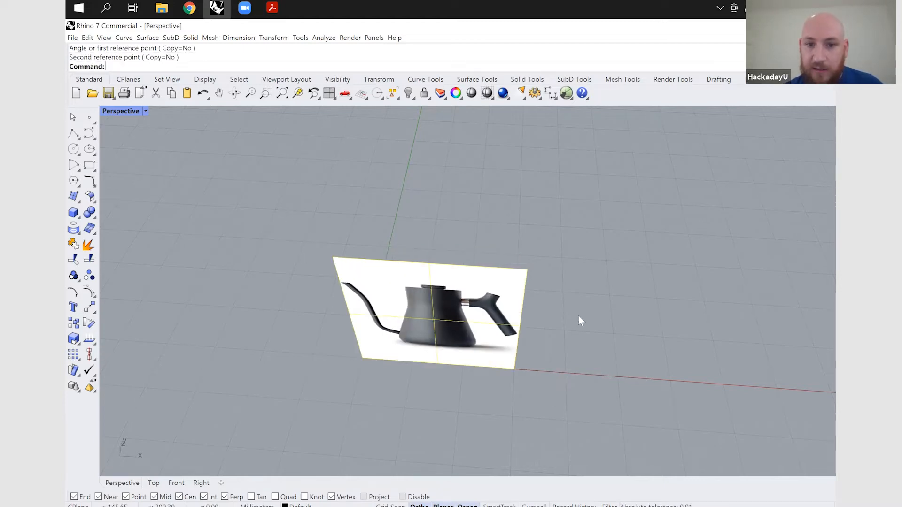
# Step: Deselect the upright kettle picture and run the Layer command to show the layer list
pyautogui.moveTo(539, 280); pyautogui.dragTo(247, 128, button='right')
pyautogui.click(241, 126)
pyautogui.write('Layer')
pyautogui.press('Return')
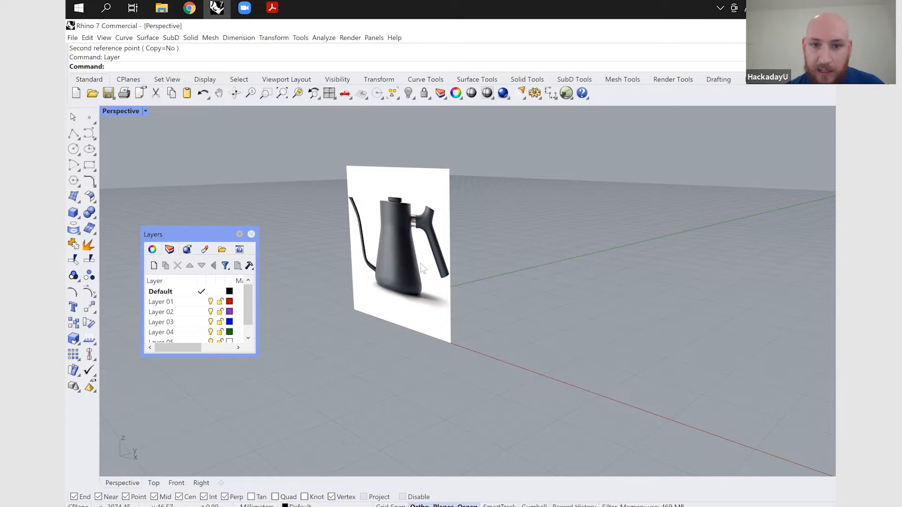
# Step: Move the kettle picture to Layer 01 with ChangeLayer and lock that layer
pyautogui.hotkey('ctrl', 'a')
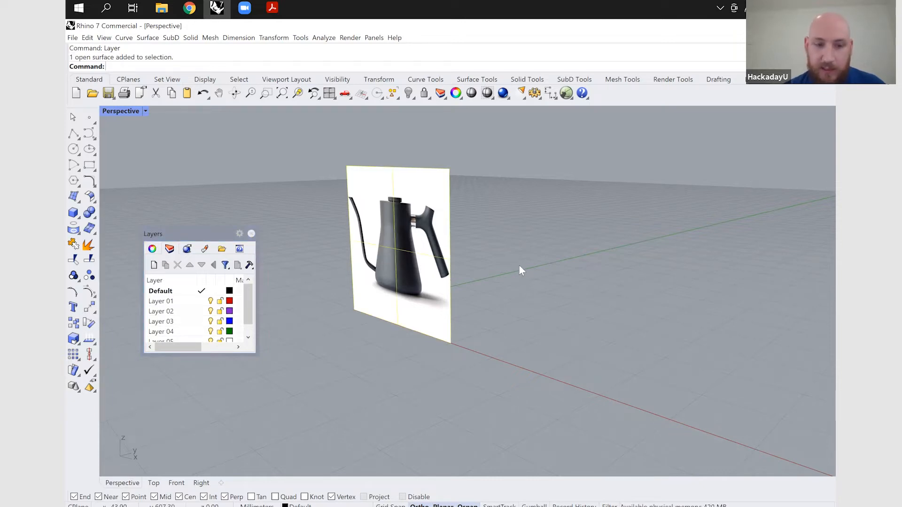
pyautogui.write('changelayer')
pyautogui.press('Return')
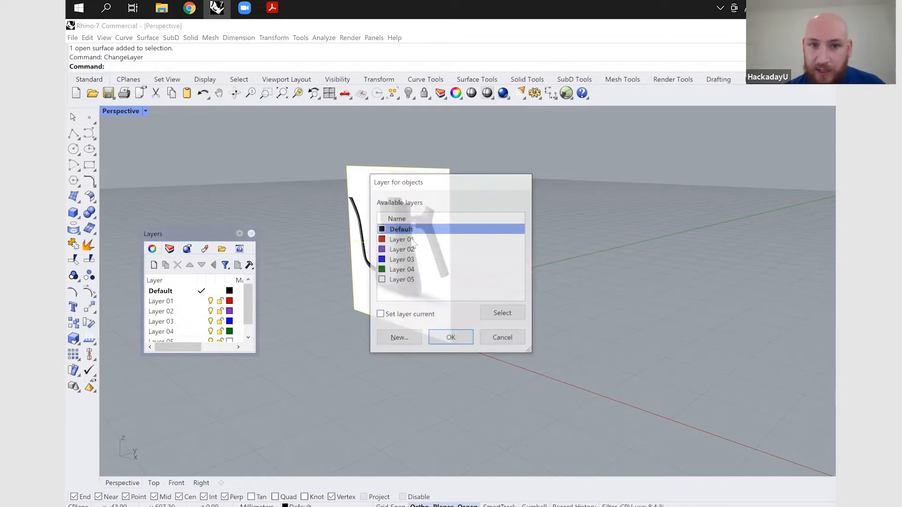
pyautogui.press('Down')
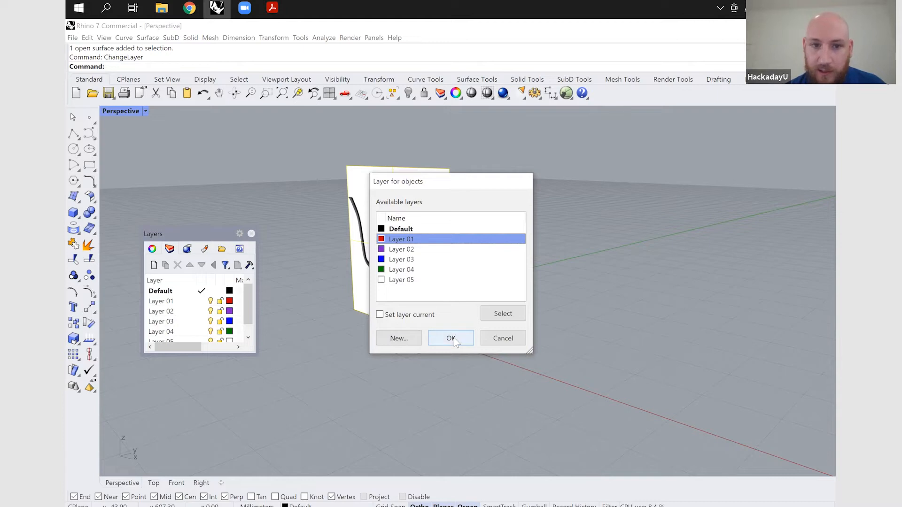
pyautogui.press('Return')
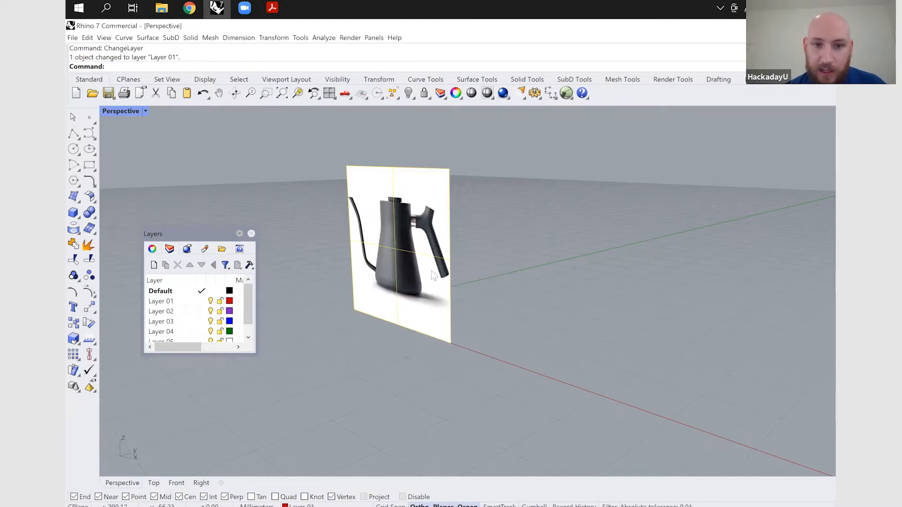
pyautogui.press('Escape')
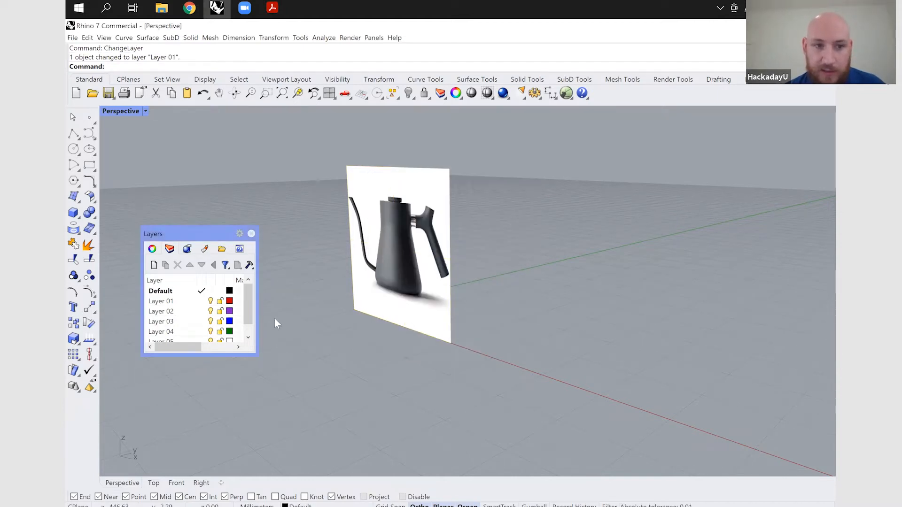
pyautogui.click(219, 301)
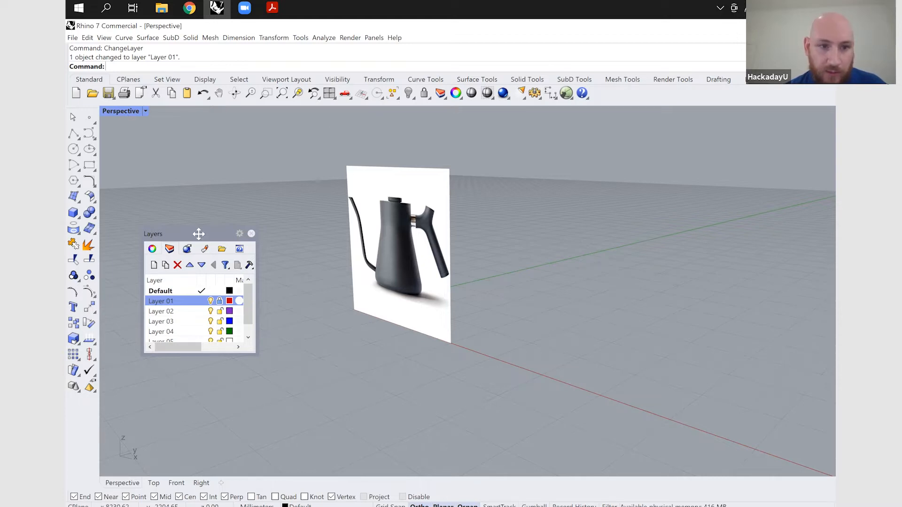
# Step: Close the layer list, return to the four-view layout and maximize the Front view around the kettle picture
pyautogui.hotkey('ctrl', 'm')
pyautogui.click(286, 204)
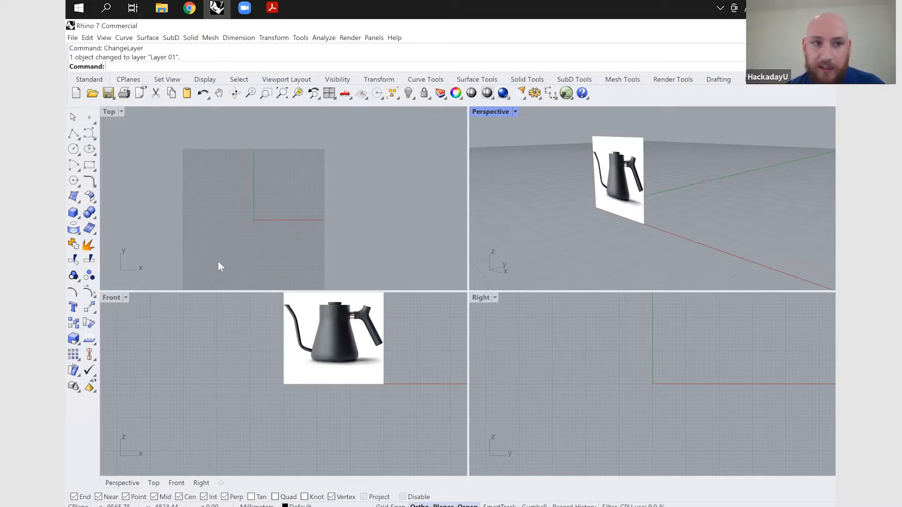
pyautogui.hotkey('ctrl', 'F2')
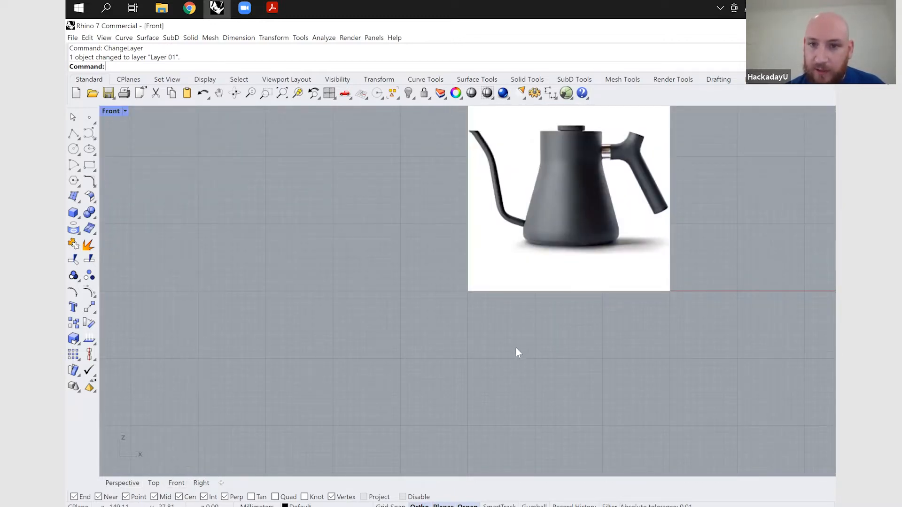
pyautogui.scroll(-5, 560, 282)
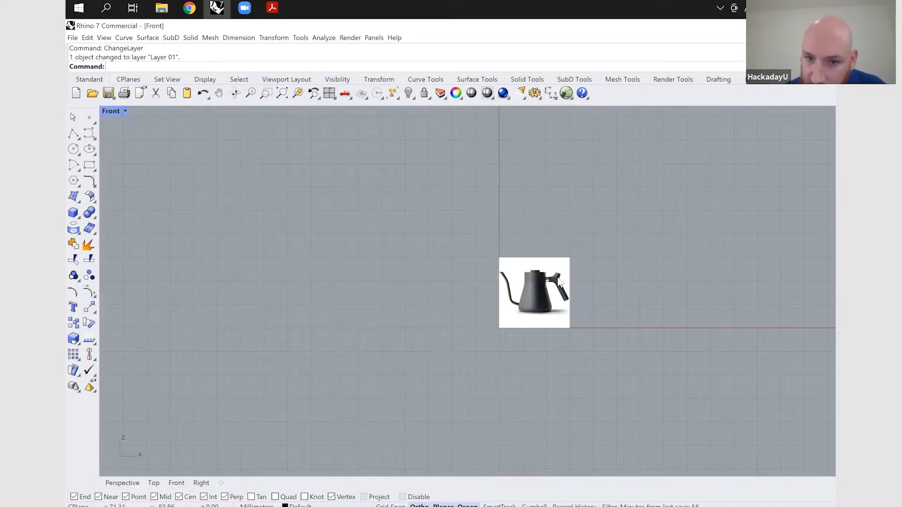
pyautogui.scroll(7, 559, 282)
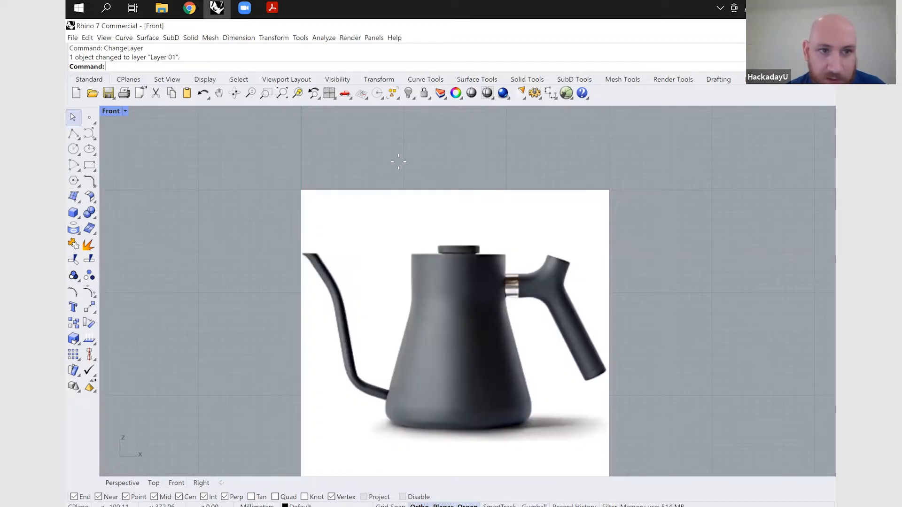
# Step: Draw a horizontal polyline about 43 mm long along the kettle body's top edge, from below the lid's centre to the handle-side corner
pyautogui.write('pl')
pyautogui.press('Return')
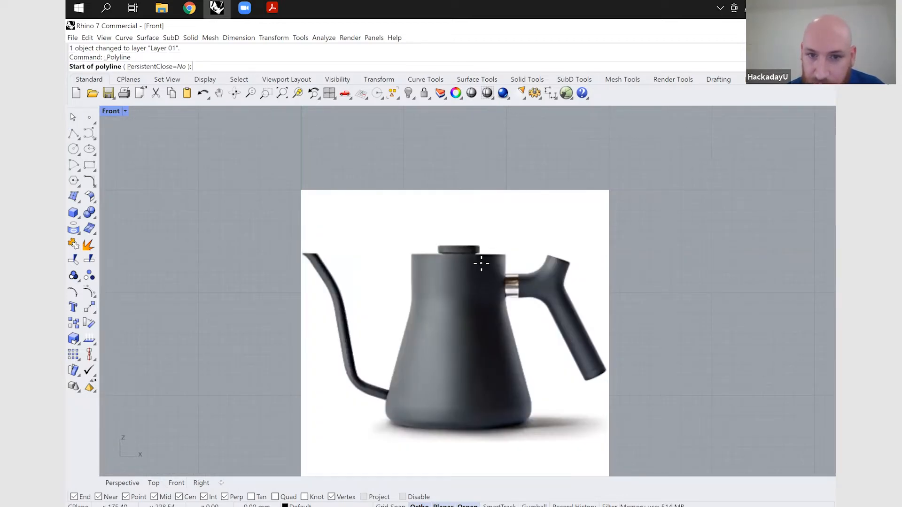
pyautogui.scroll(5, 480, 263)
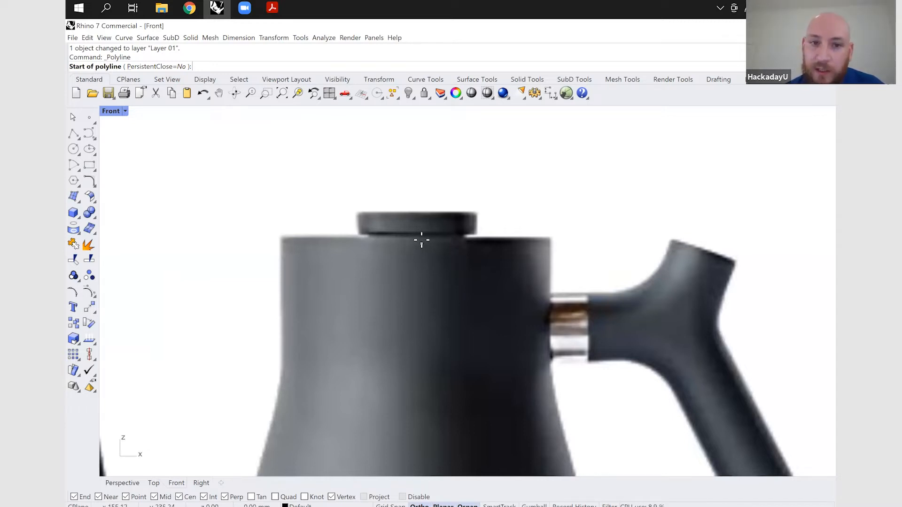
pyautogui.click(422, 239)
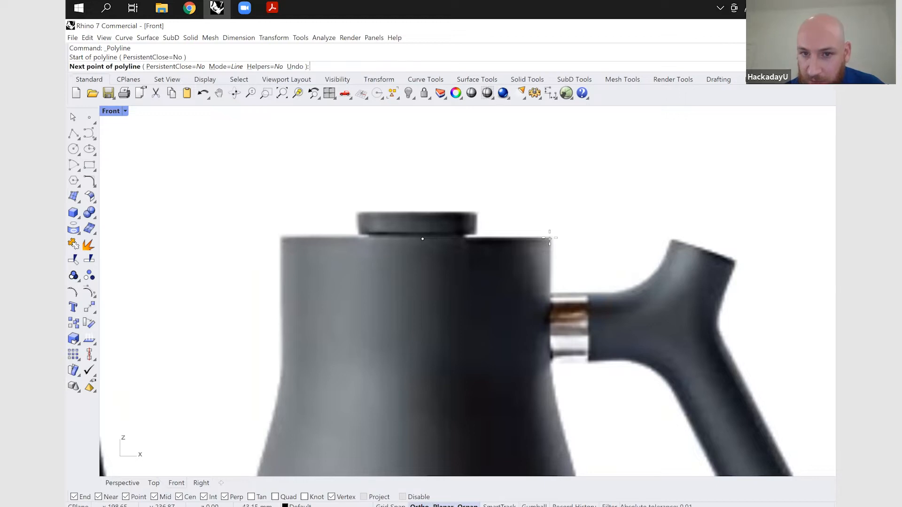
pyautogui.click(549, 238)
pyautogui.press('Return')
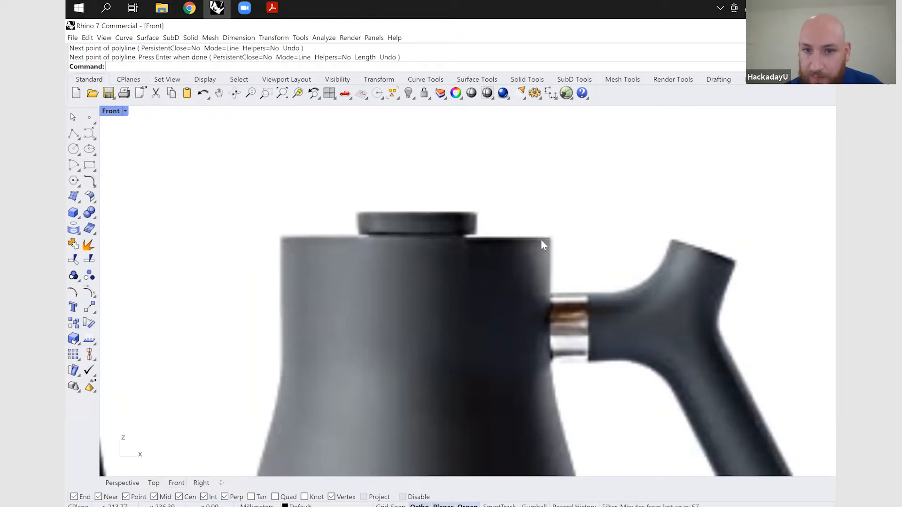
# Step: Draw a vertical polyline straight down from the body's top corner on the handle side, past the handle joint
pyautogui.press('Return')
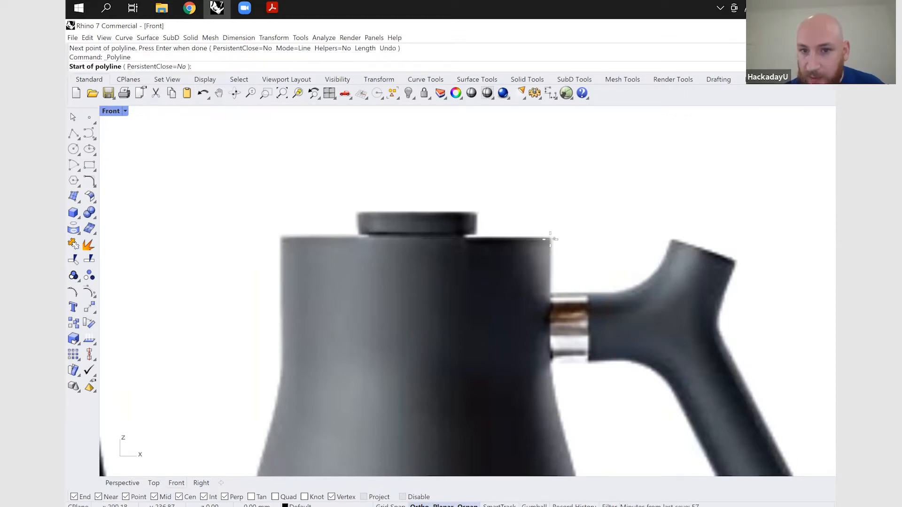
pyautogui.click(549, 240)
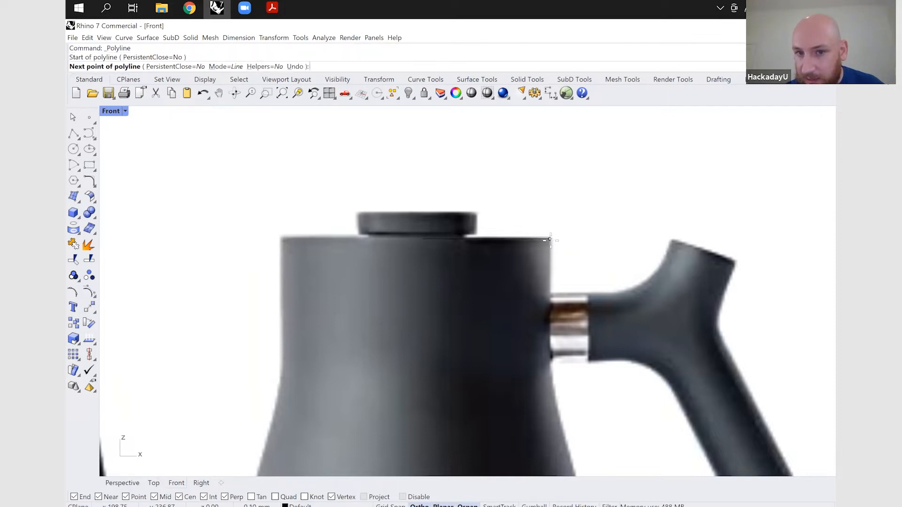
pyautogui.click(544, 442)
pyautogui.press('Return')
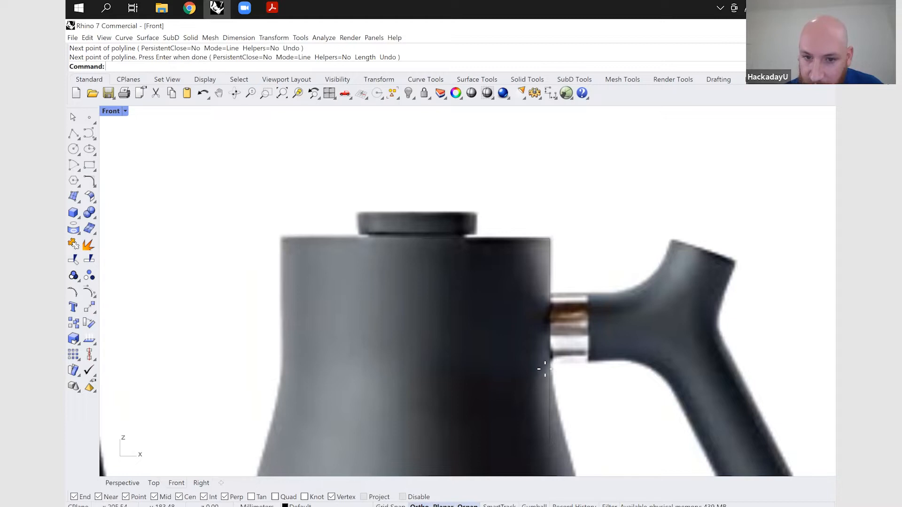
# Step: Turn Ortho off and draw a slanted polyline about 122 mm long along the body's flared side, from beside the handle joint to near the base
pyautogui.rightClick(544, 370)
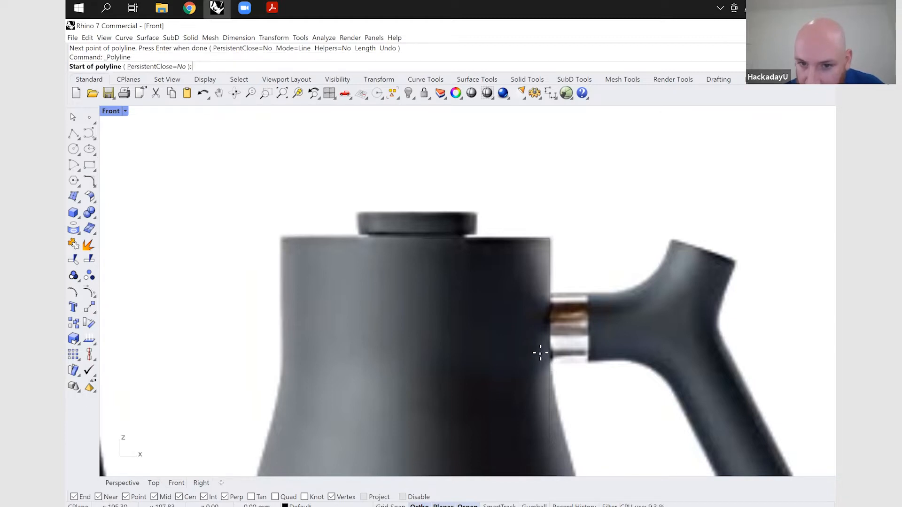
pyautogui.click(543, 350)
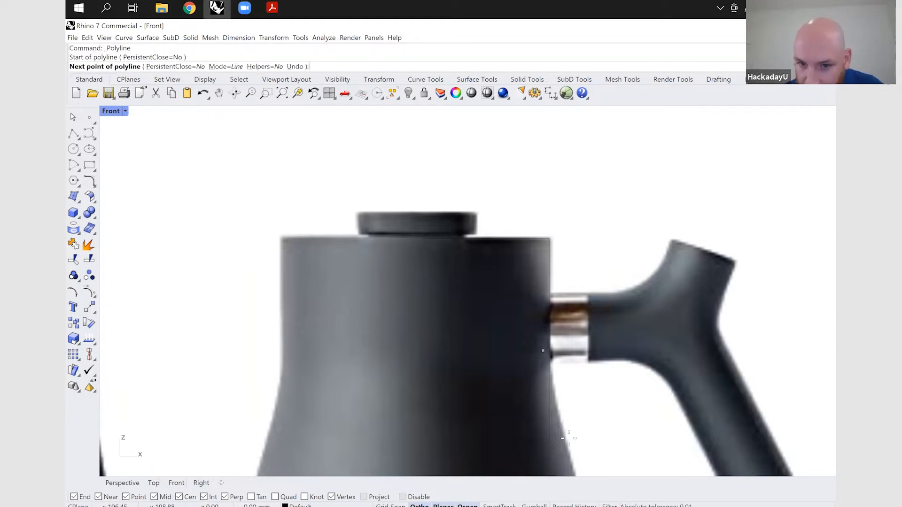
pyautogui.scroll(-5, 568, 438)
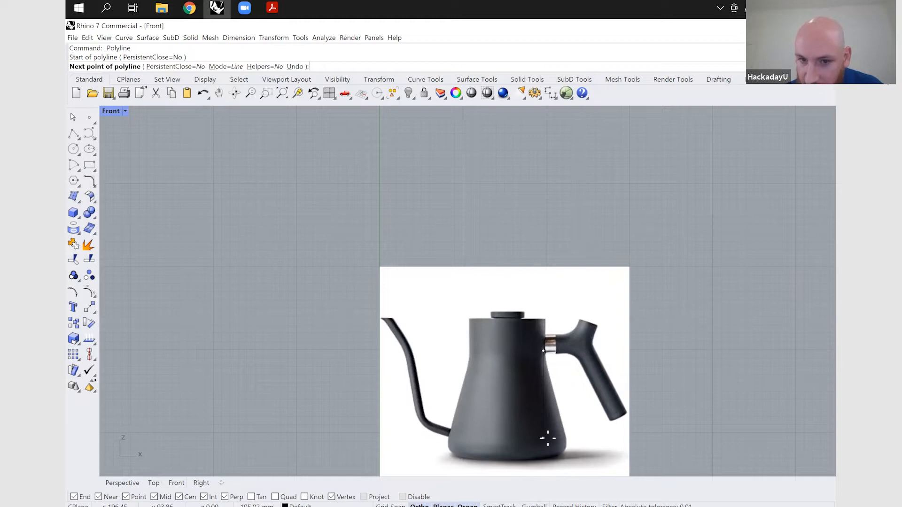
pyautogui.scroll(8, 548, 439)
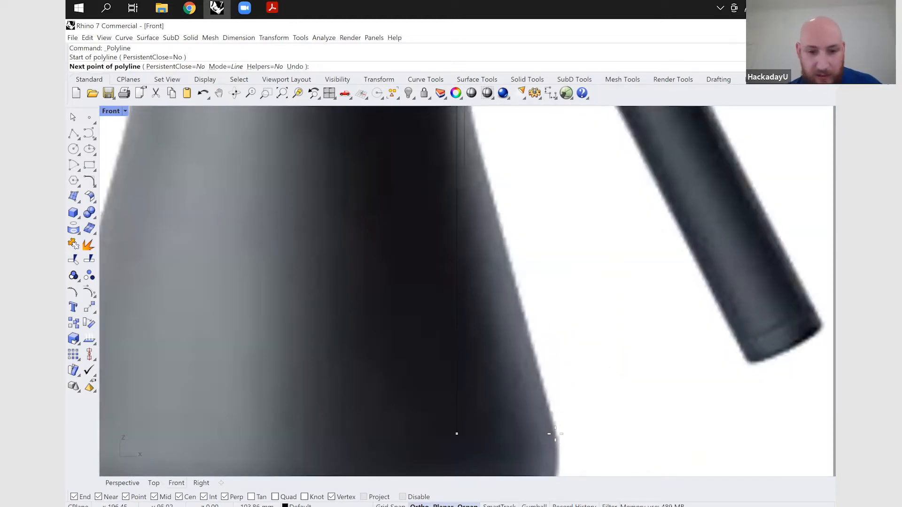
pyautogui.click(419, 505)
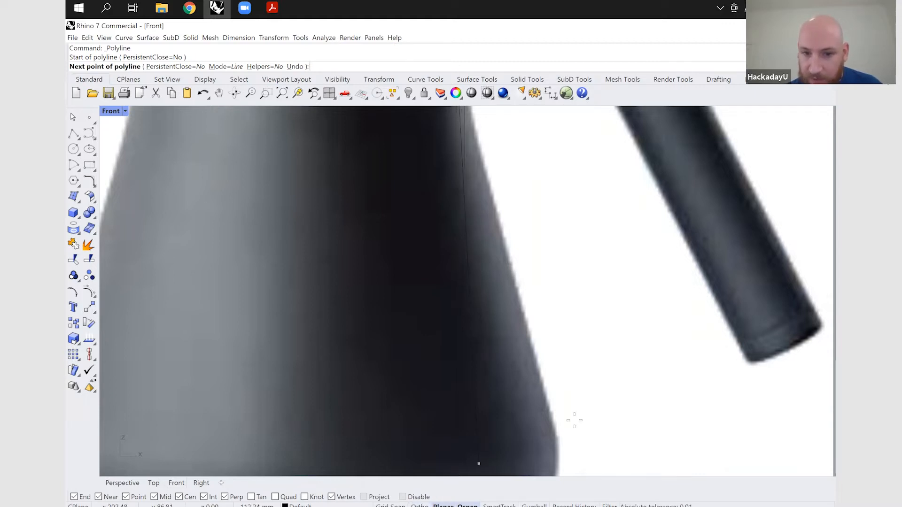
pyautogui.click(556, 437)
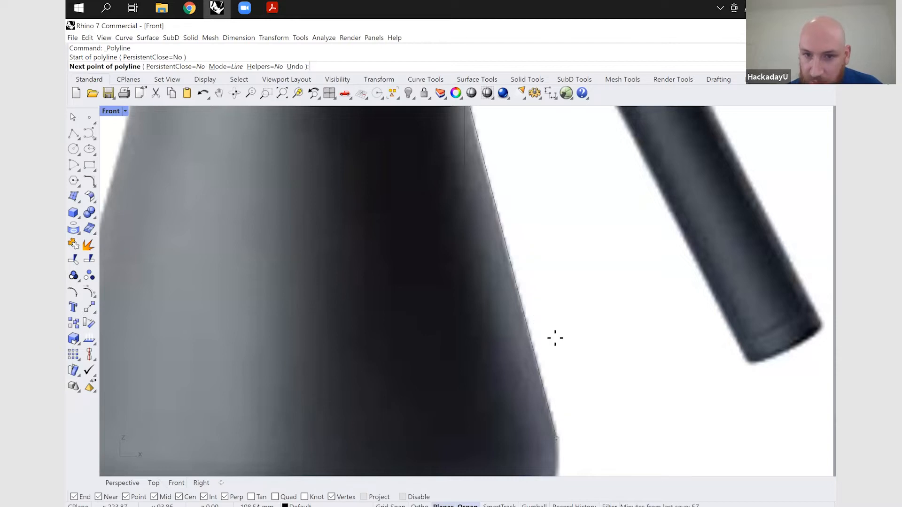
pyautogui.scroll(-4, 555, 372)
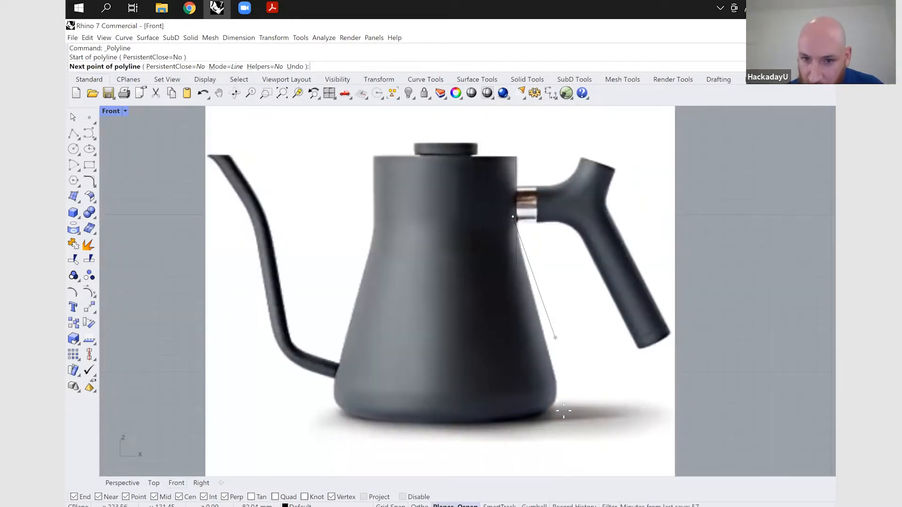
pyautogui.scroll(3, 563, 386)
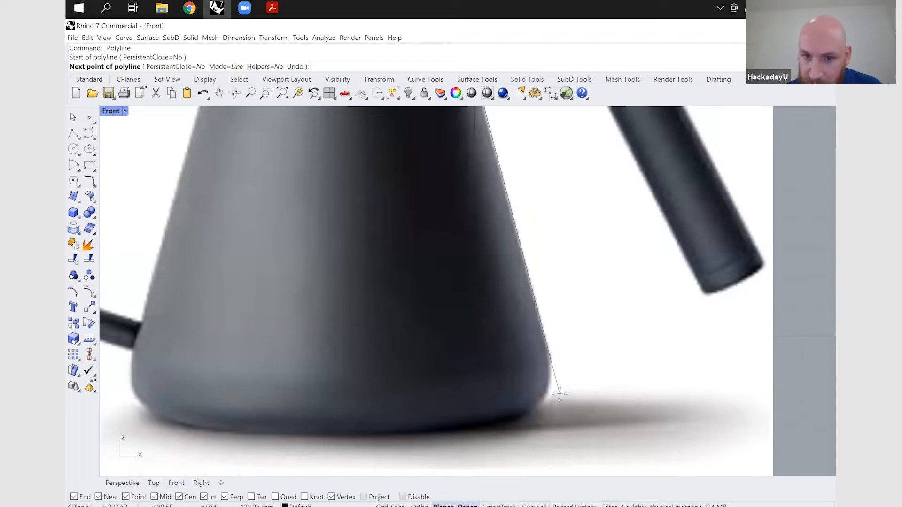
pyautogui.click(593, 369)
pyautogui.press('Return')
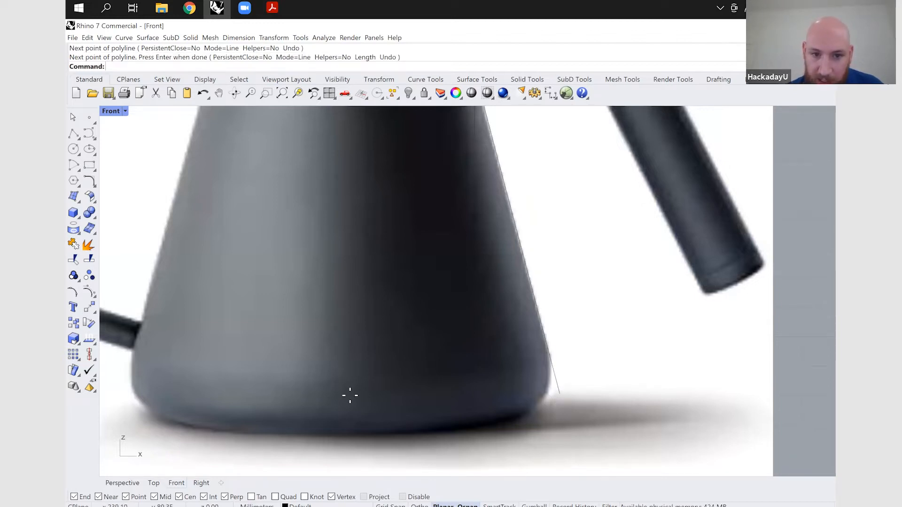
# Step: Turn Ortho on and draw a horizontal polyline about 109 mm long along the kettle's base, from its middle past the handle-side edge
pyautogui.press('Return')
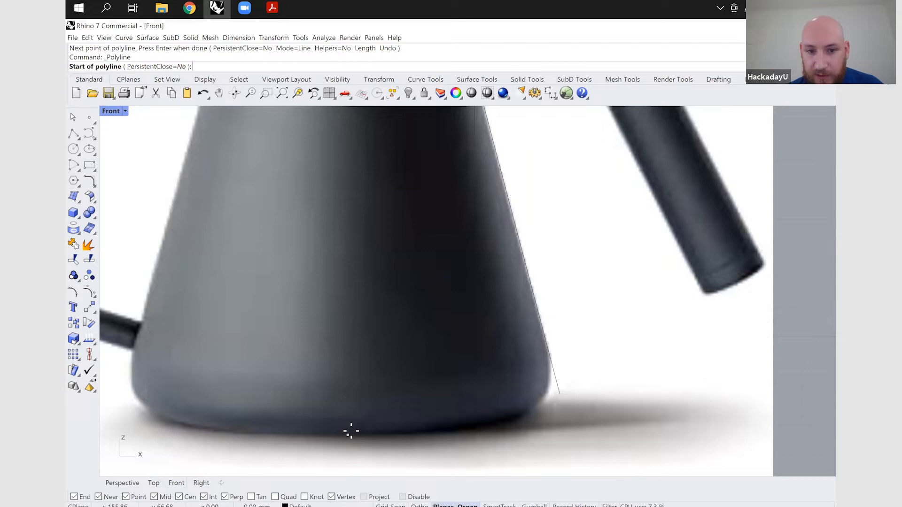
pyautogui.click(350, 432)
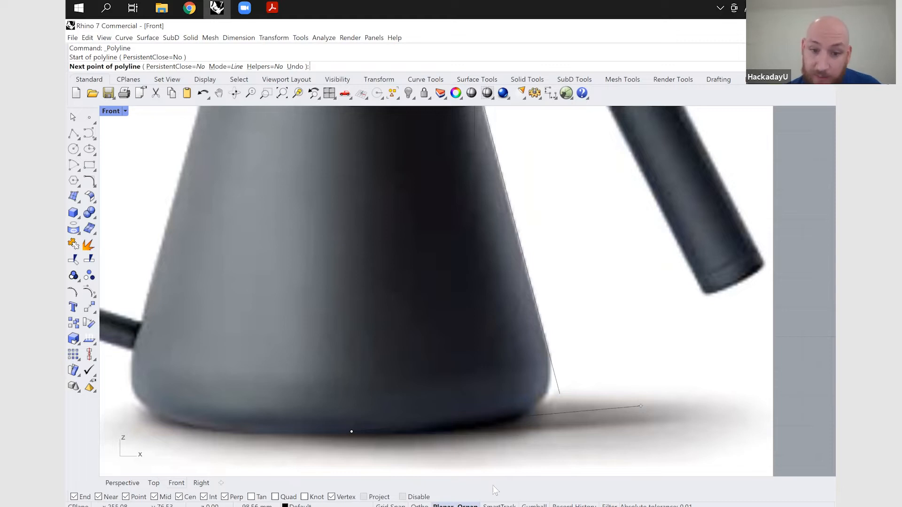
pyautogui.click(420, 505)
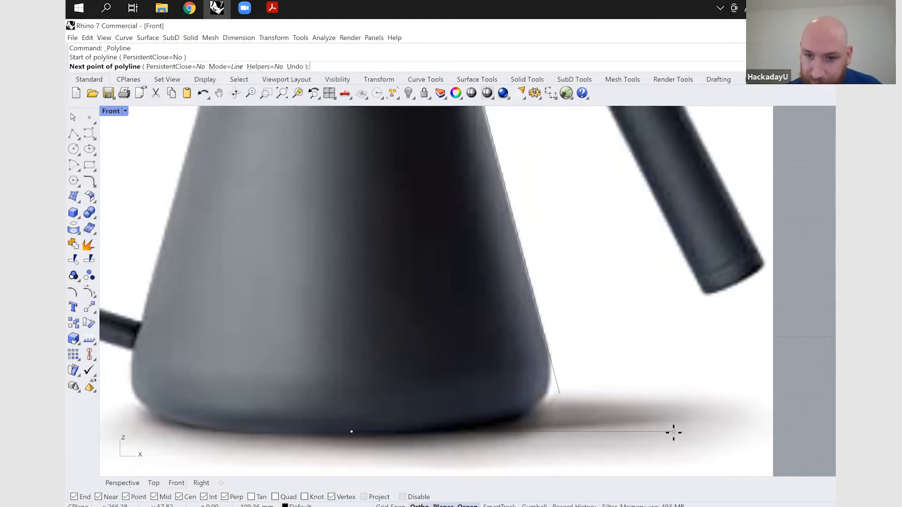
pyautogui.click(438, 334)
pyautogui.press('Return')
# Step: Draw a vertical polyline about 12 mm long from the inner end of the body's top line up through the lid
pyautogui.scroll(-5, 437, 333)
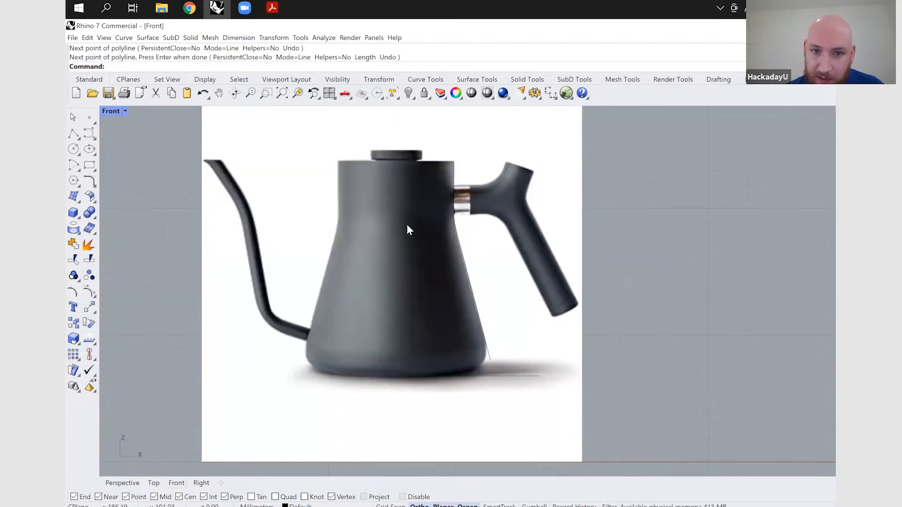
pyautogui.scroll(-2, 440, 218)
pyautogui.scroll(2, 432, 219)
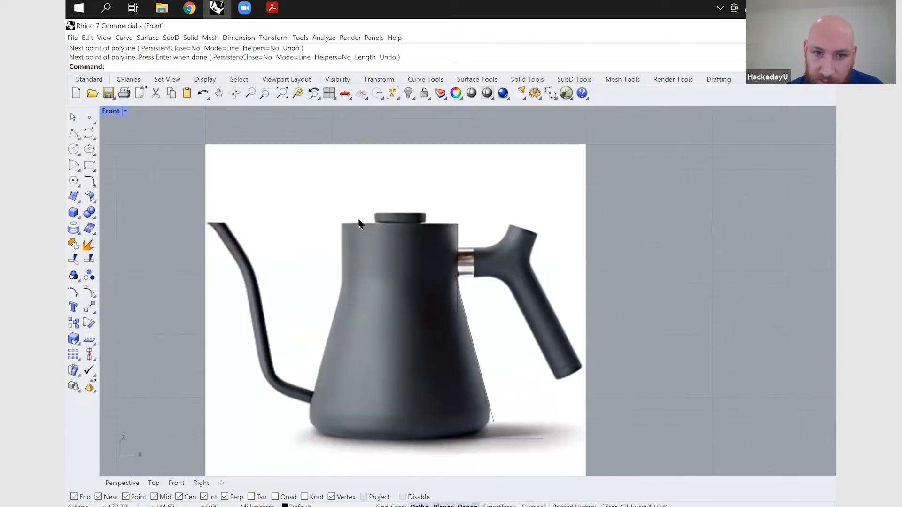
pyautogui.scroll(8, 359, 223)
pyautogui.scroll(2, 369, 196)
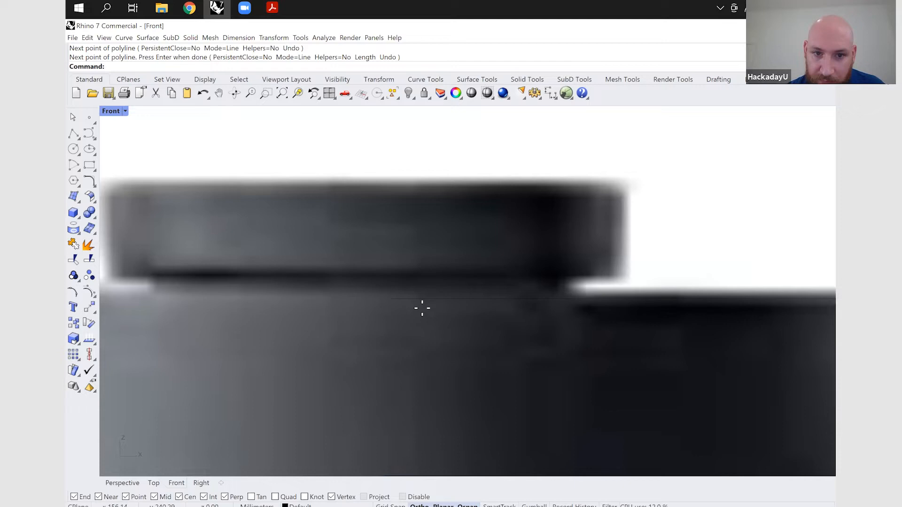
pyautogui.press('Return')
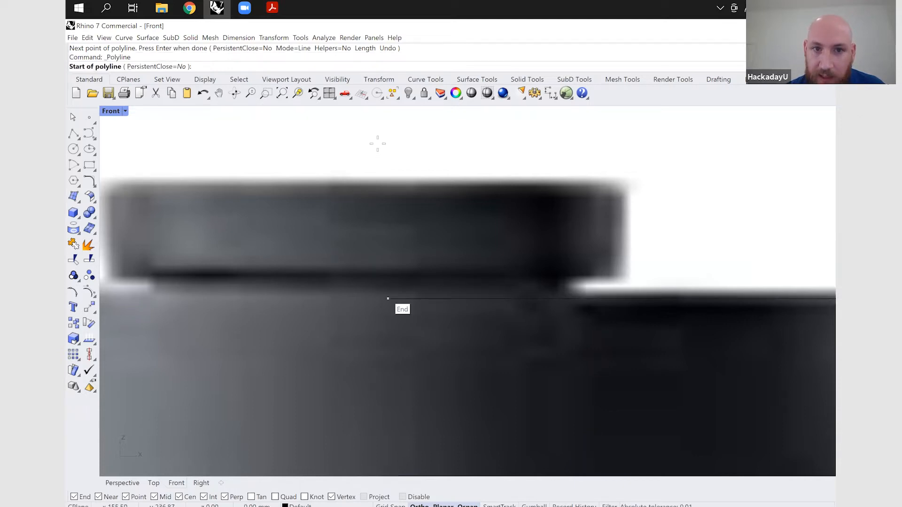
pyautogui.click(388, 298)
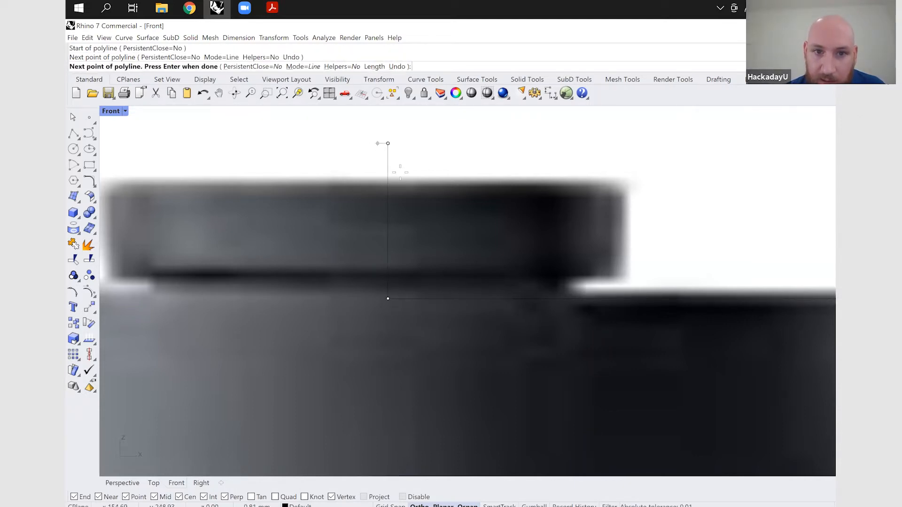
pyautogui.press('Return')
# Step: Trace the lid's half outline with a polyline about 18 mm wide and 7 mm high, starting and ending on the vertical centre line
pyautogui.press('Return')
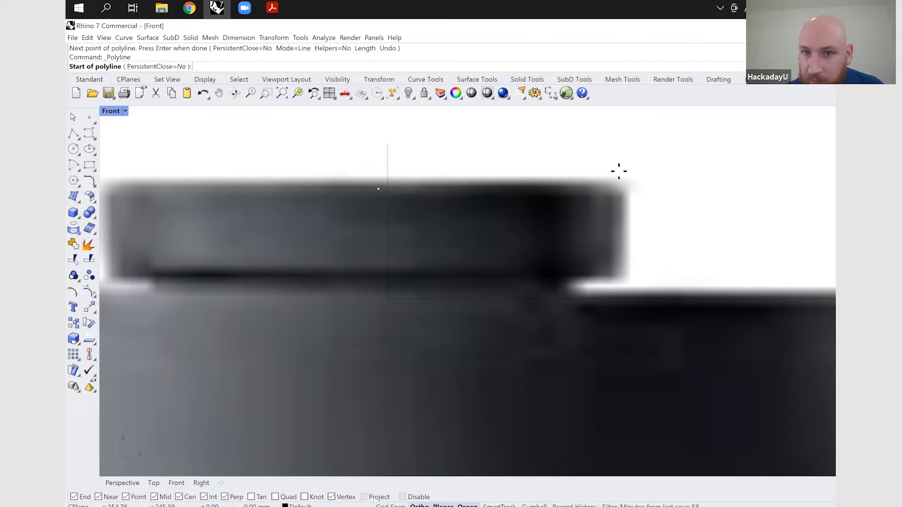
pyautogui.click(387, 183)
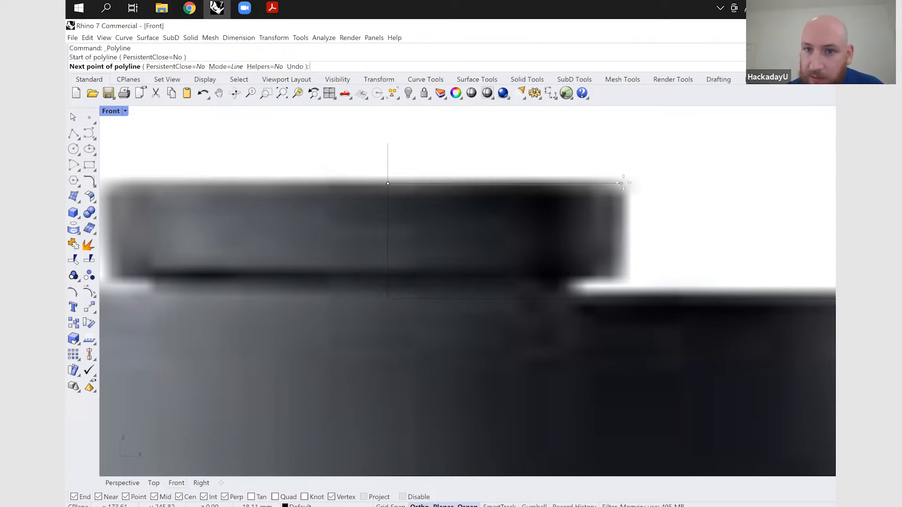
pyautogui.click(631, 273)
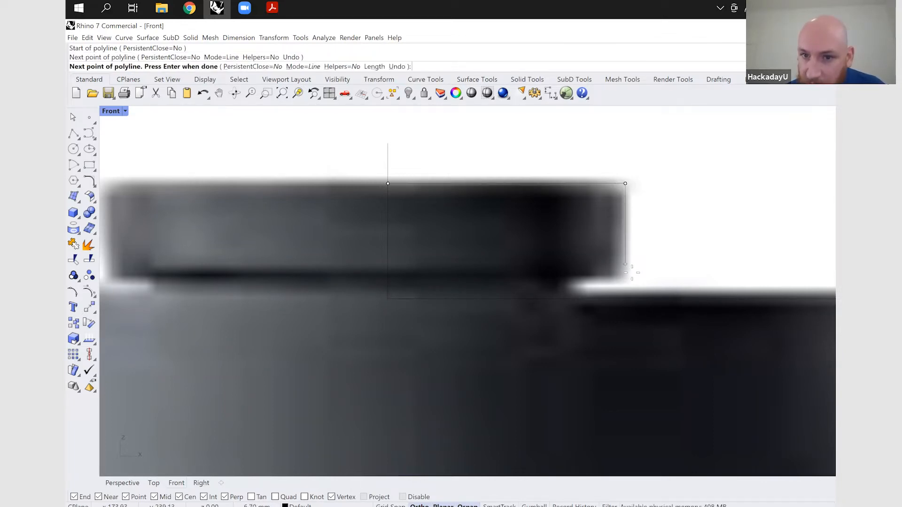
pyautogui.click(437, 271)
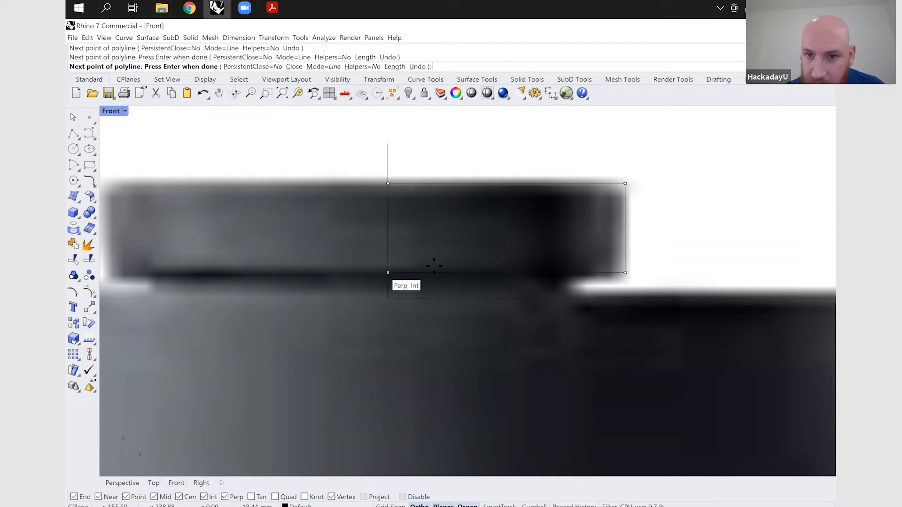
pyautogui.click(388, 273)
pyautogui.press('Return')
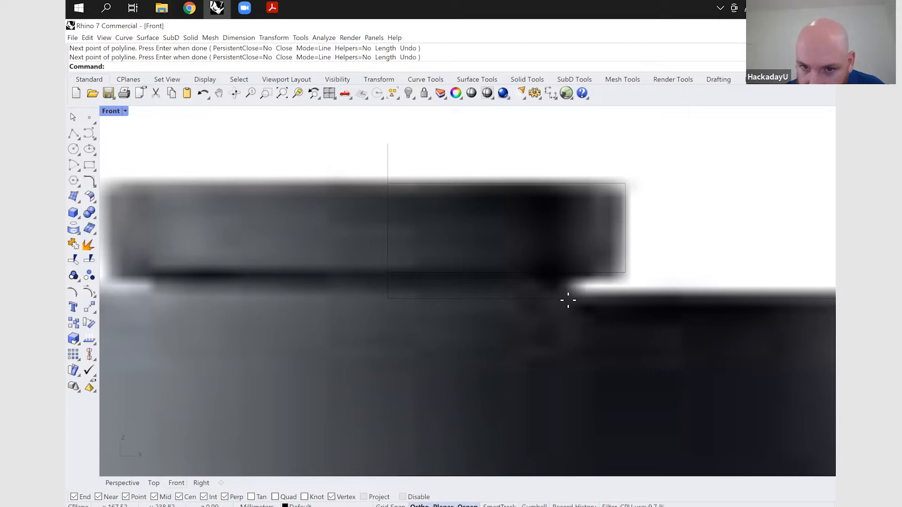
# Step: Draw a vertical polyline about 2 mm long from the body's top line to the lid's underside, at the neck's handle-side edge
pyautogui.press('Return')
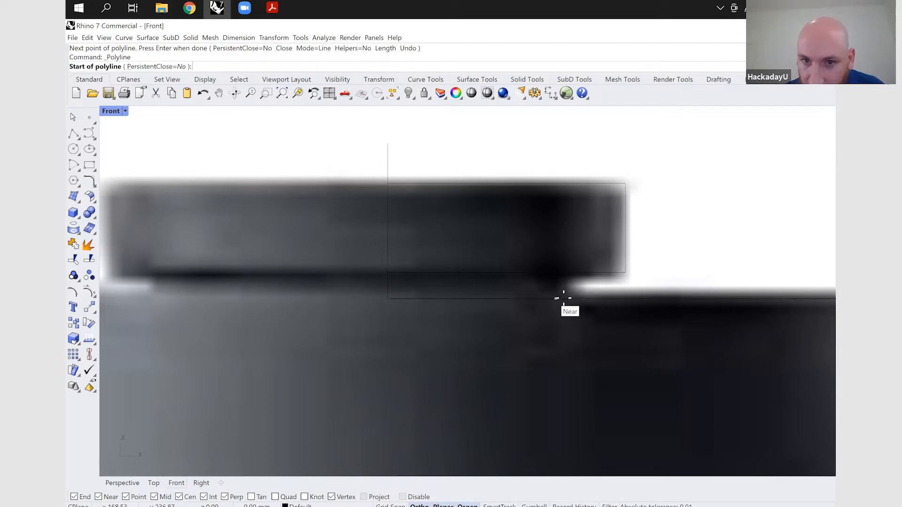
pyautogui.click(562, 274)
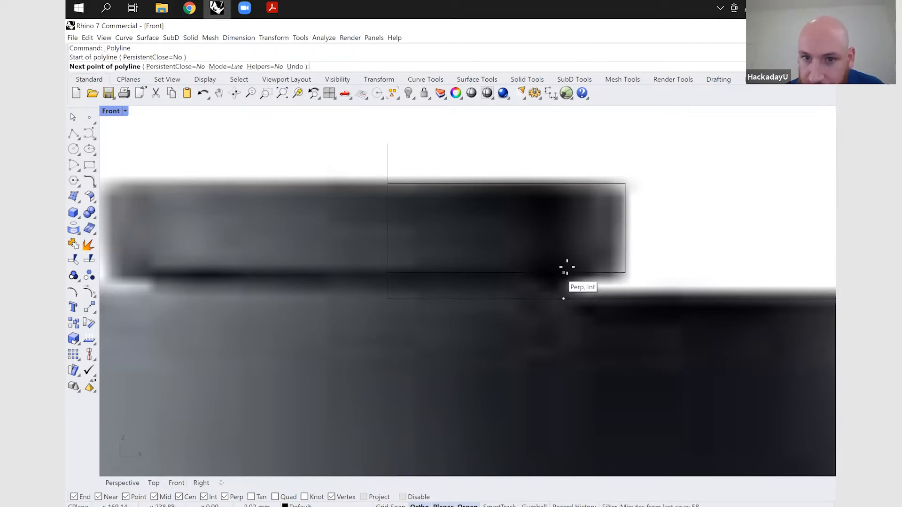
pyautogui.click(568, 254)
pyautogui.press('Return')
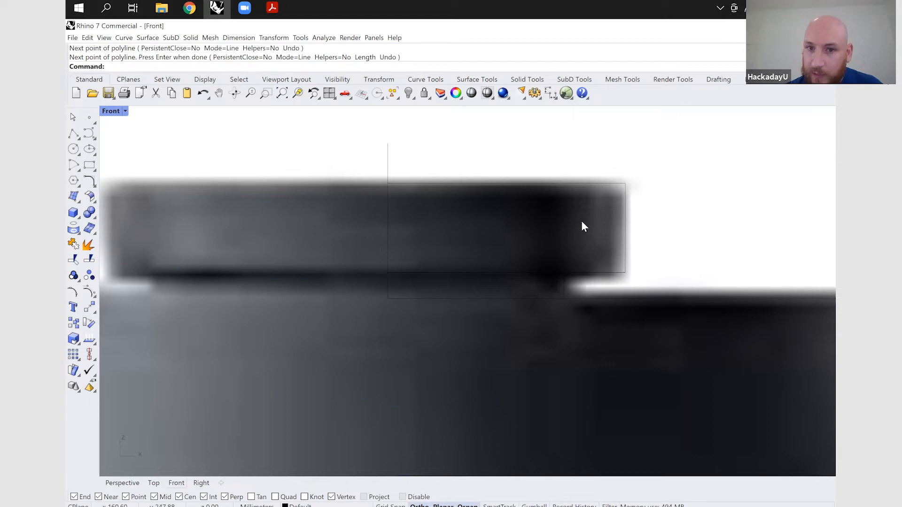
# Step: Draw a horizontal polyline about 60 mm long from the body's vertical line through the metal joint to just beyond the handle's outer edge
pyautogui.scroll(-3, 508, 216)
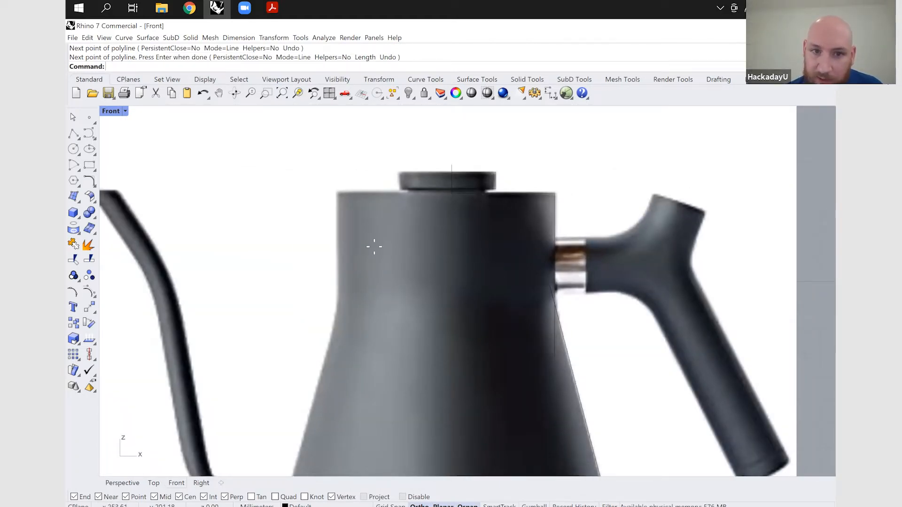
pyautogui.press('Return')
pyautogui.scroll(8, 686, 279)
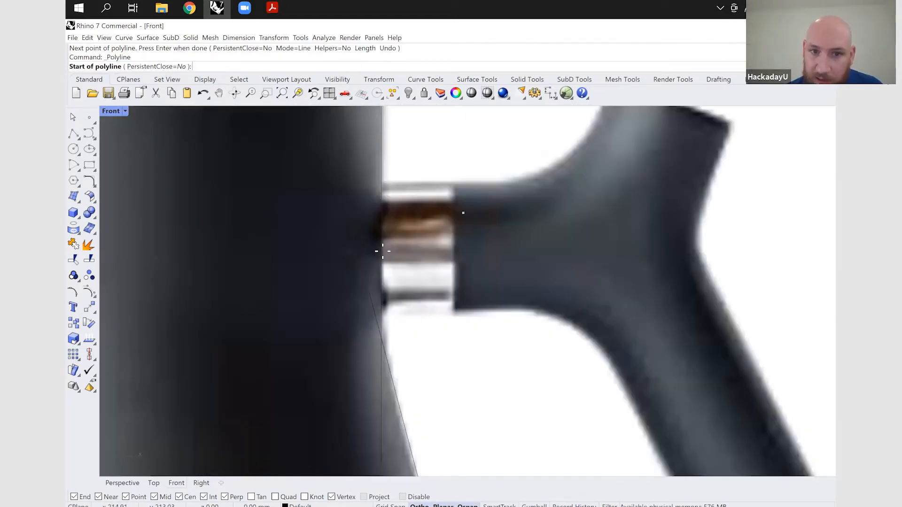
pyautogui.click(618, 246)
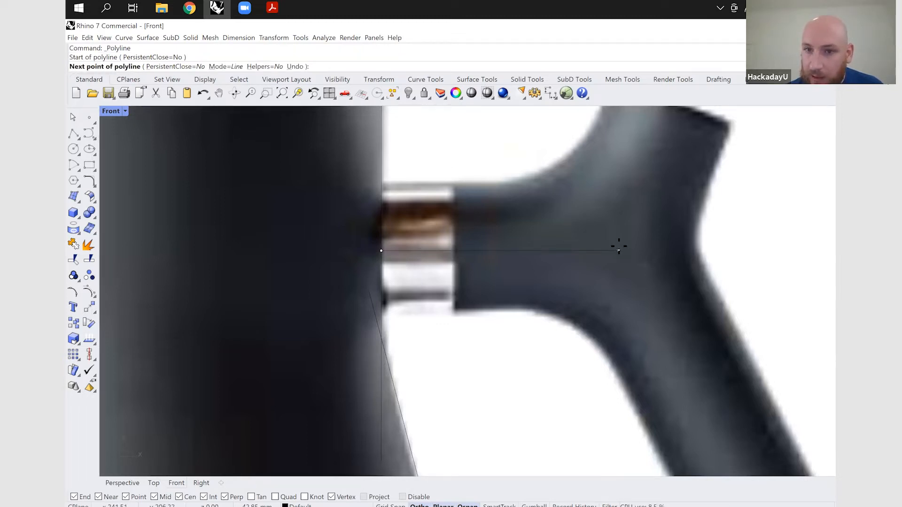
pyautogui.click(714, 247)
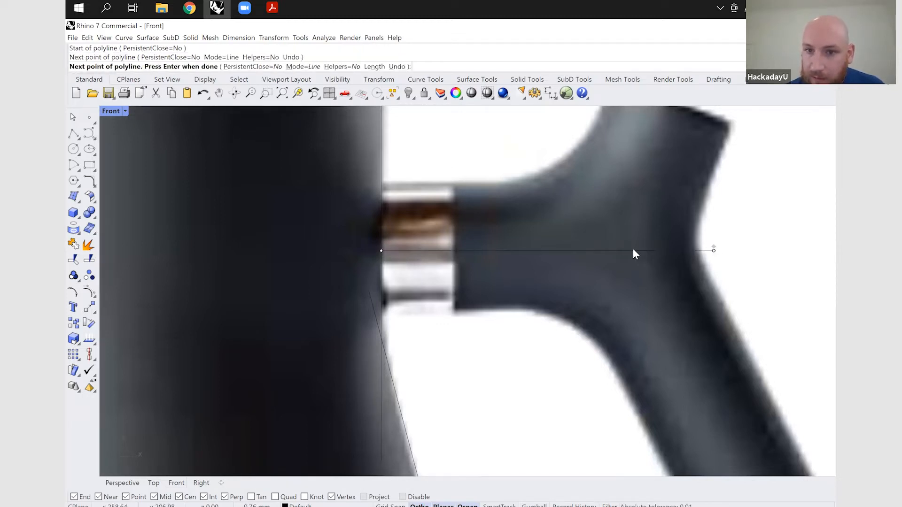
pyautogui.rightClick(614, 250)
# Step: With Ortho off, draw a slanted polyline about 29 mm long from the handle's horizontal centre line to the middle of its upper end
pyautogui.rightClick(614, 250)
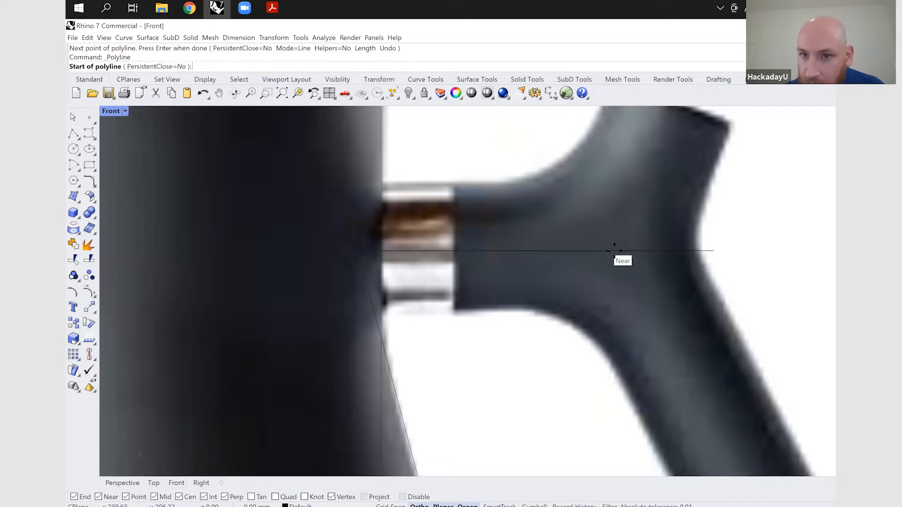
pyautogui.click(624, 270)
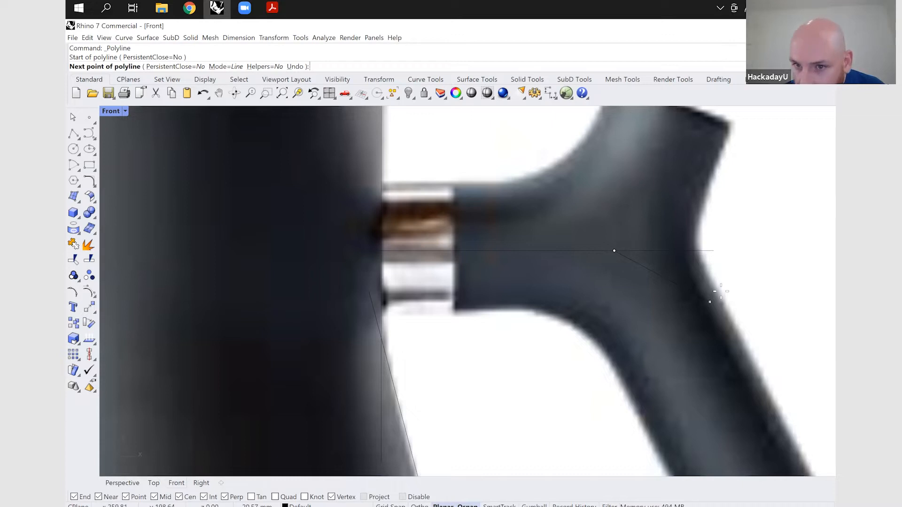
pyautogui.scroll(-5, 715, 291)
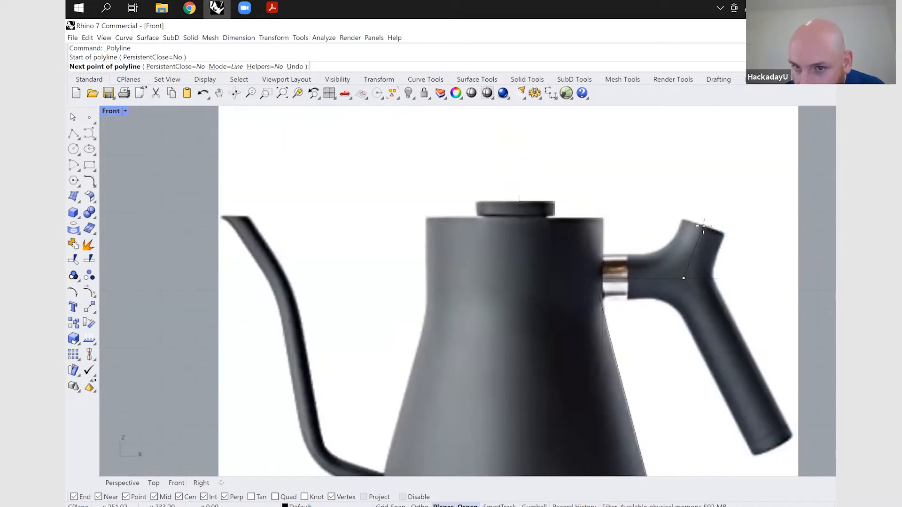
pyautogui.click(703, 230)
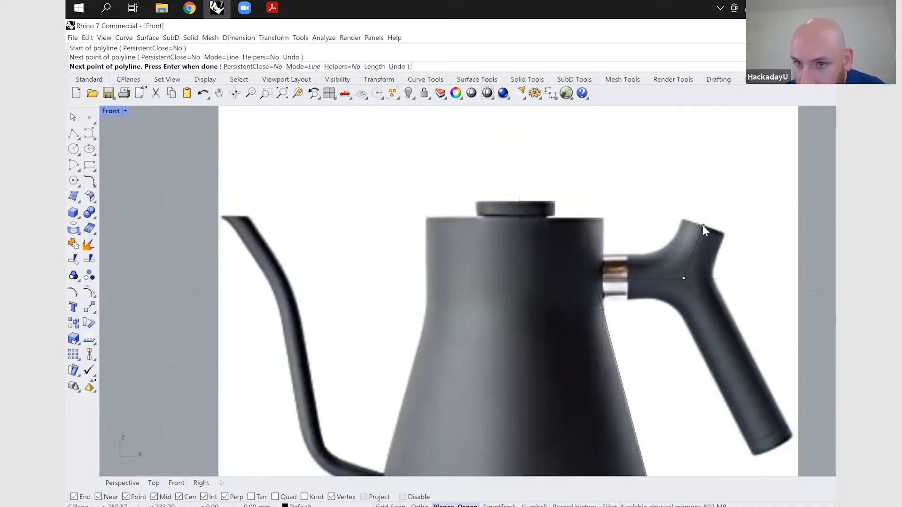
pyautogui.press('Return')
# Step: Draw a slanted polyline about 97 mm long from the handle's branching point down the grip to the middle of its lower end
pyautogui.press('Return')
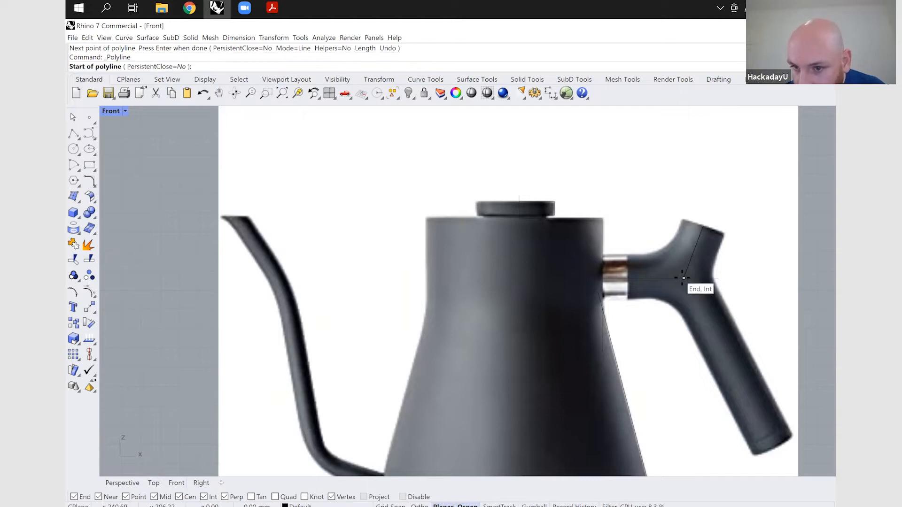
pyautogui.click(684, 278)
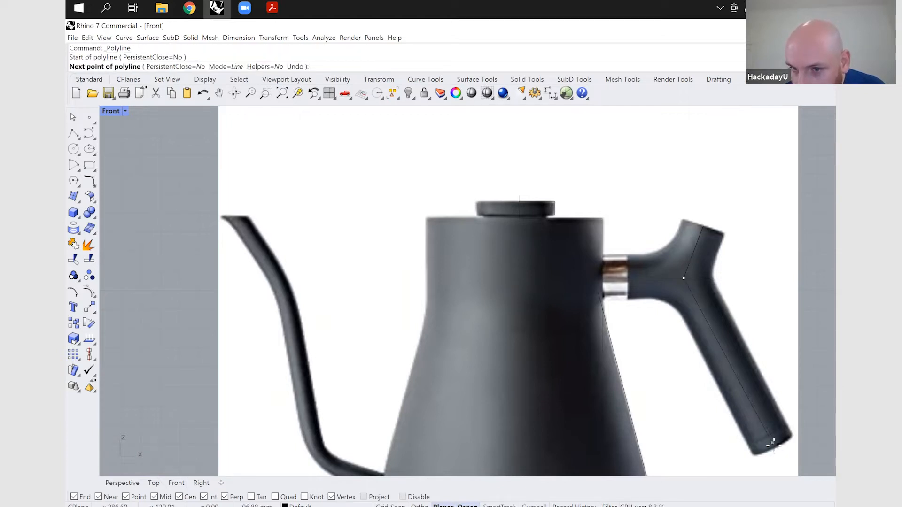
pyautogui.click(773, 444)
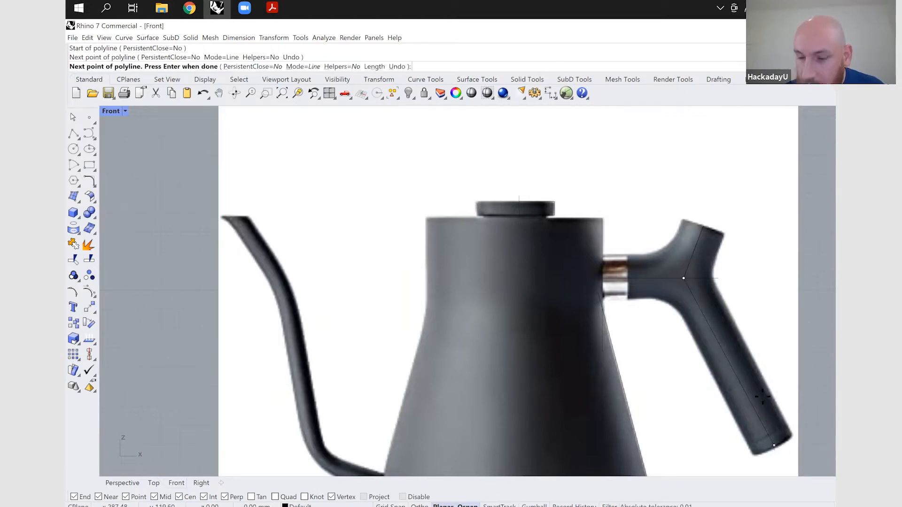
pyautogui.press('Return')
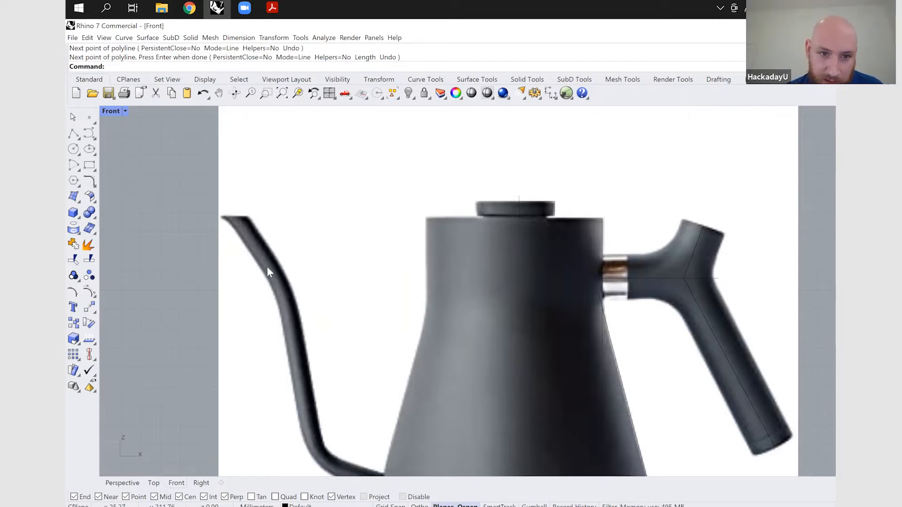
# Step: Draw a slanted polyline down the middle of the spout's upper section, from just above the tip to the first bend
pyautogui.press('Return')
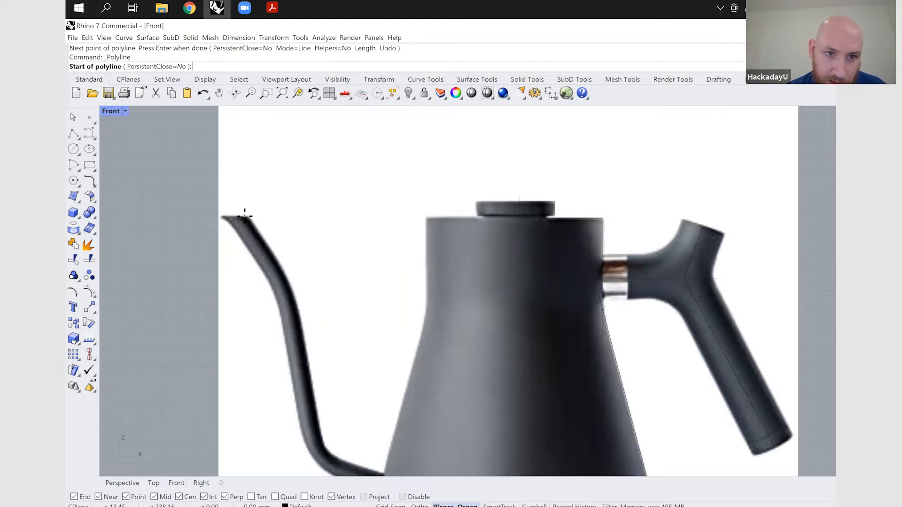
pyautogui.scroll(5, 214, 197)
pyautogui.click(211, 193)
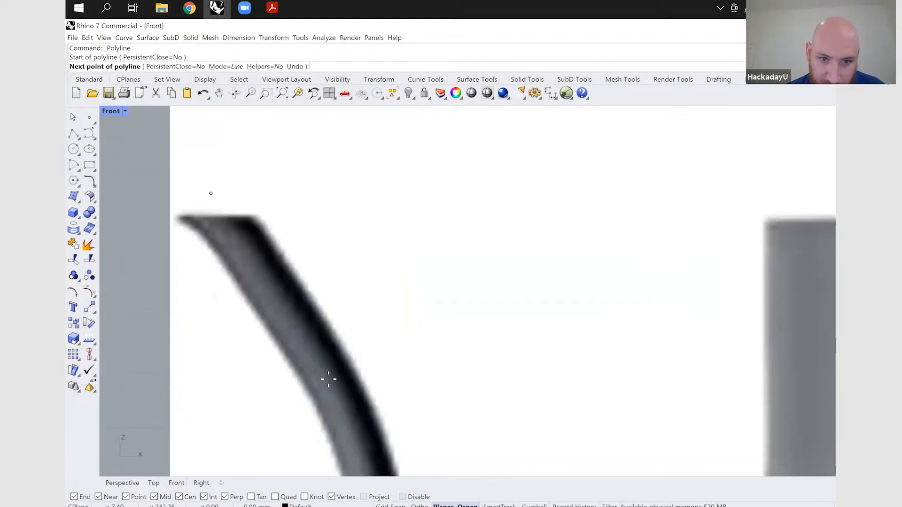
pyautogui.click(327, 369)
pyautogui.scroll(-3, 342, 368)
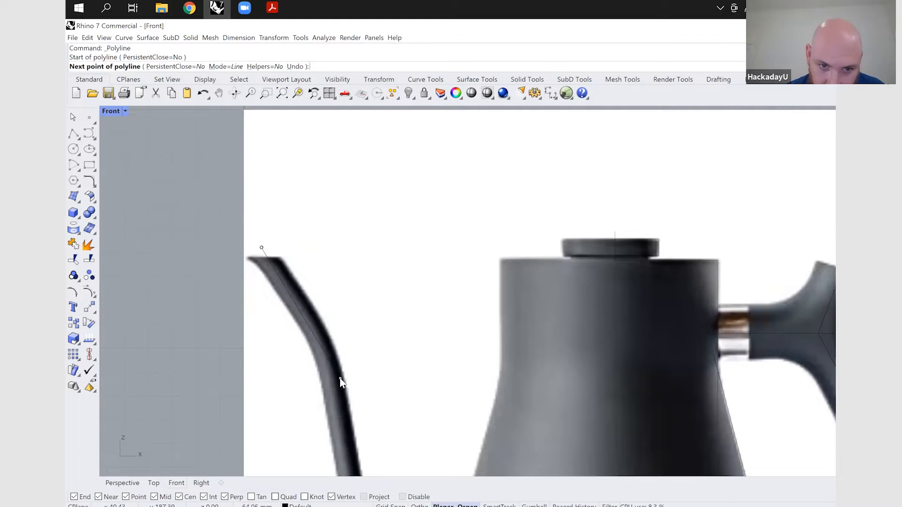
pyautogui.click(325, 341)
pyautogui.press('Return')
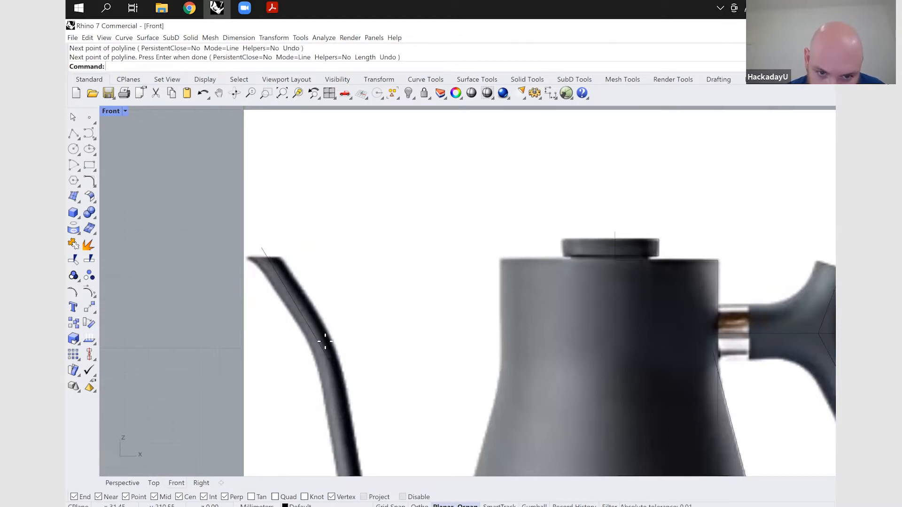
# Step: Draw a polyline about 106 mm long down the spout's long middle section, from the upper bend to just below the lower bend
pyautogui.press('Return')
pyautogui.click(325, 341)
pyautogui.scroll(-8, 325, 342)
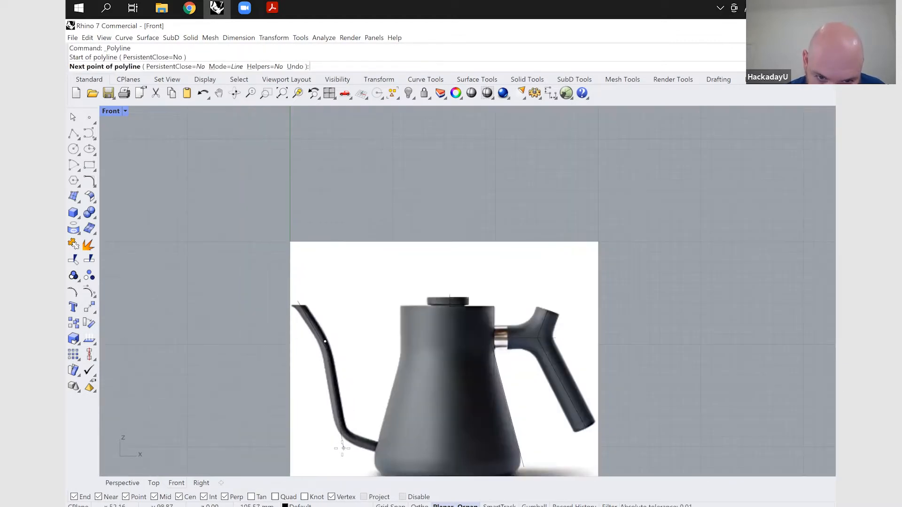
pyautogui.click(343, 448)
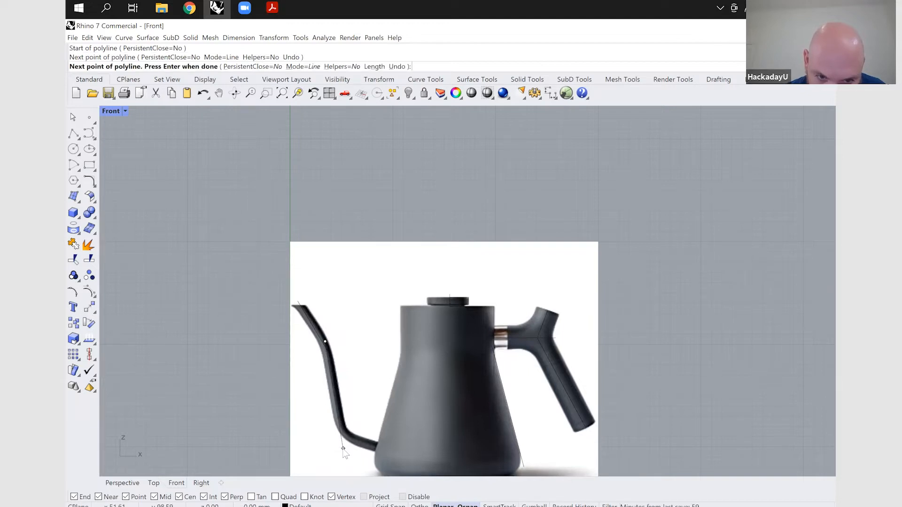
pyautogui.press('Return')
pyautogui.scroll(3, 347, 461)
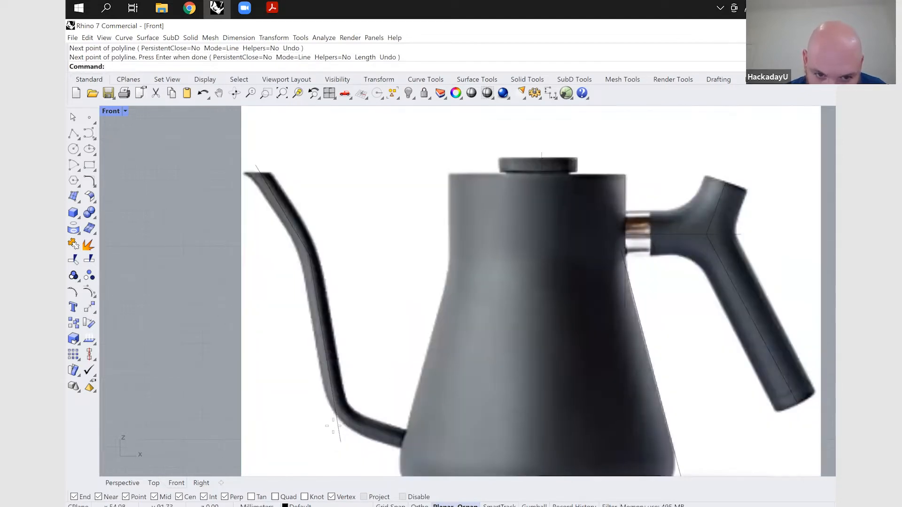
pyautogui.press('Return')
pyautogui.click(324, 400)
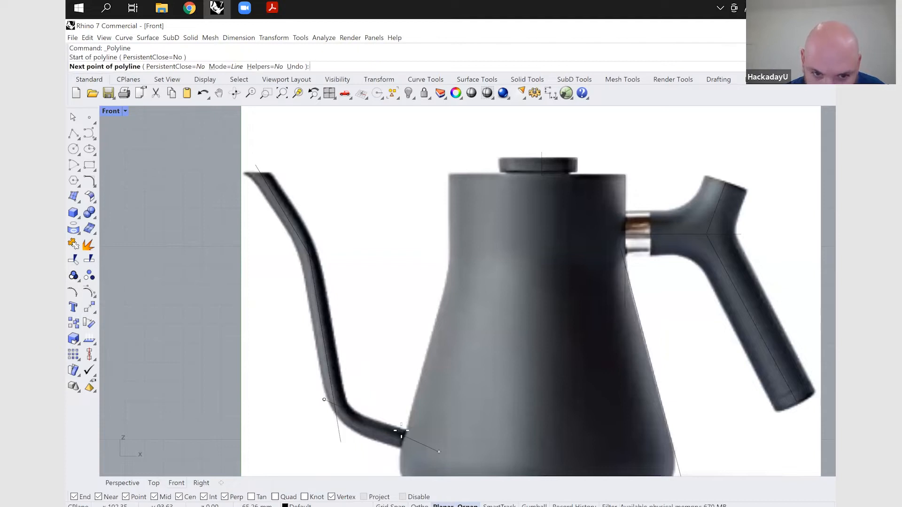
pyautogui.press('Escape')
# Step: Draw a slanted polyline about 60 mm long down the middle of the spout's lowest section, from inside the body to beyond the lower bend
pyautogui.press('Return')
pyautogui.click(415, 443)
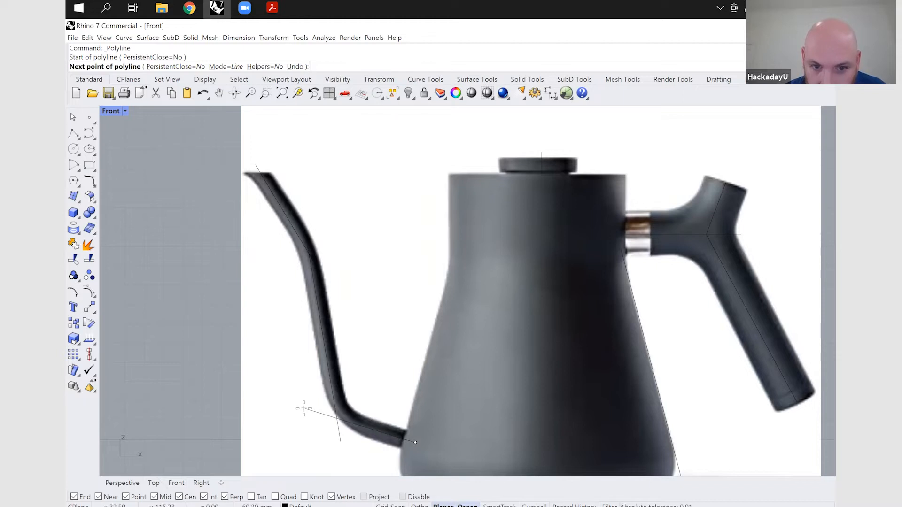
pyautogui.click(304, 409)
pyautogui.press('Return')
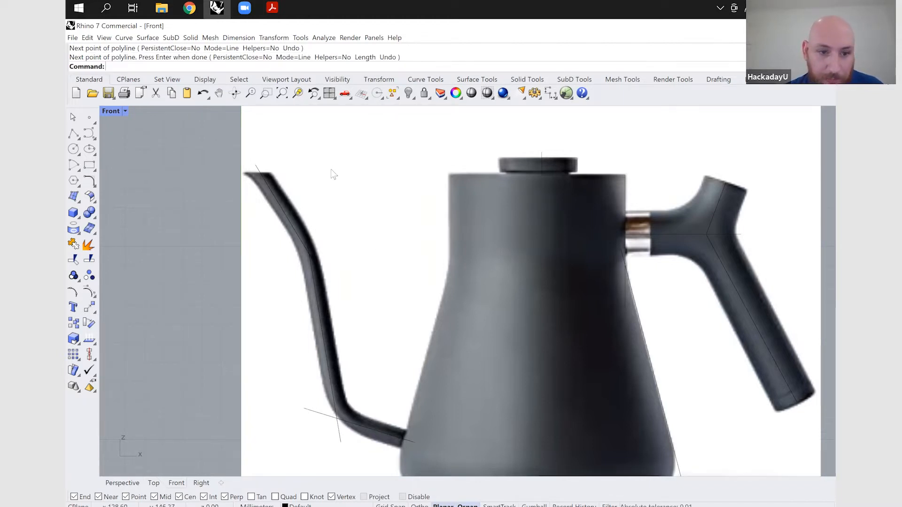
# Step: Hide Layer 01, which holds the kettle's reference picture, leaving only the traced curves
pyautogui.scroll(-5, 383, 292)
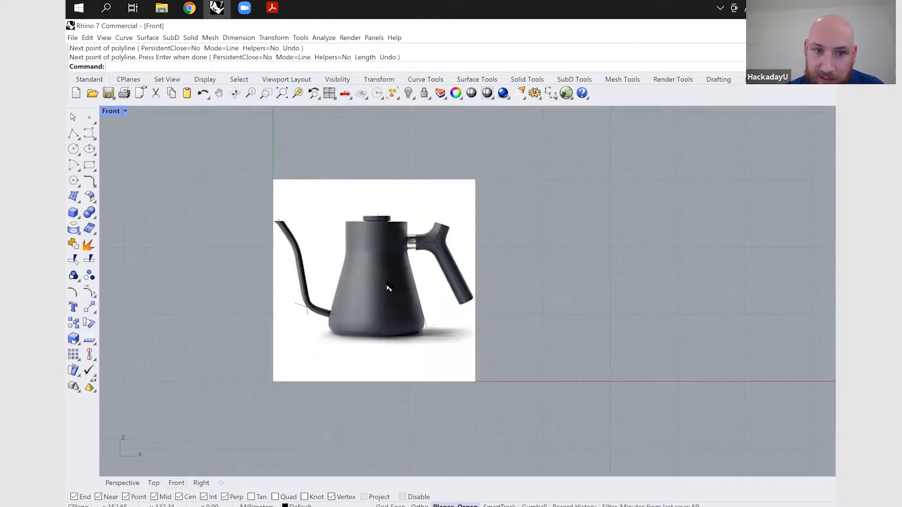
pyautogui.scroll(5, 388, 287)
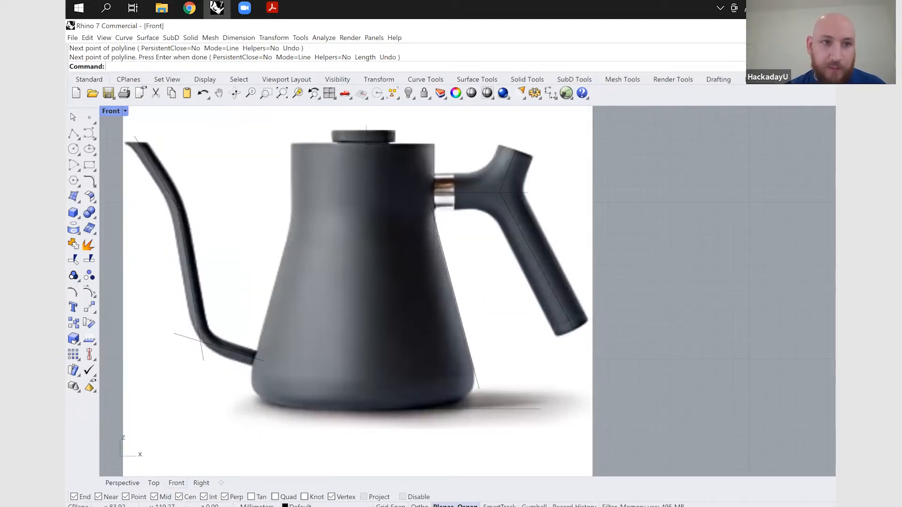
pyautogui.write('Layer')
pyautogui.press('Return')
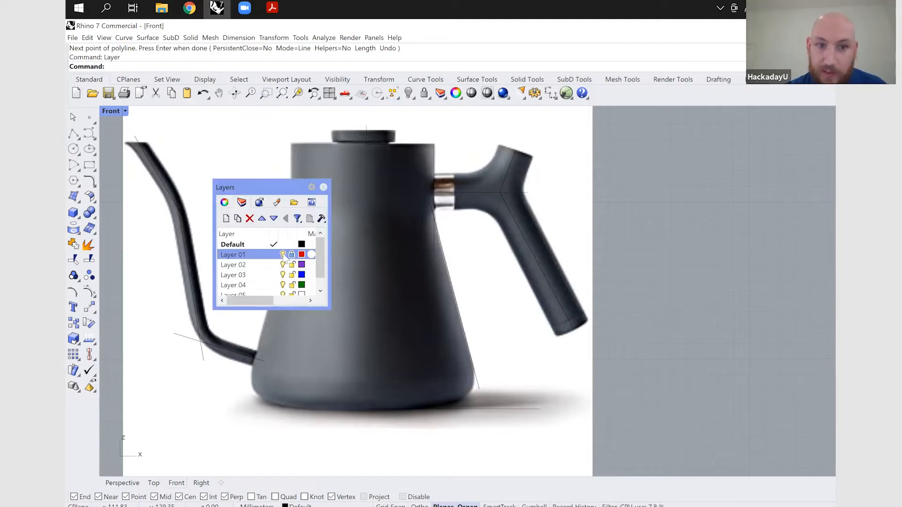
pyautogui.click(283, 255)
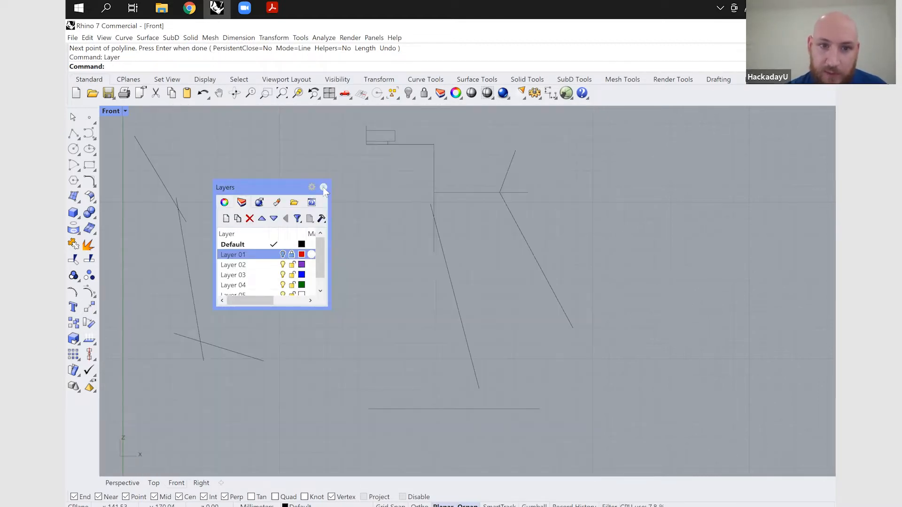
pyautogui.click(324, 187)
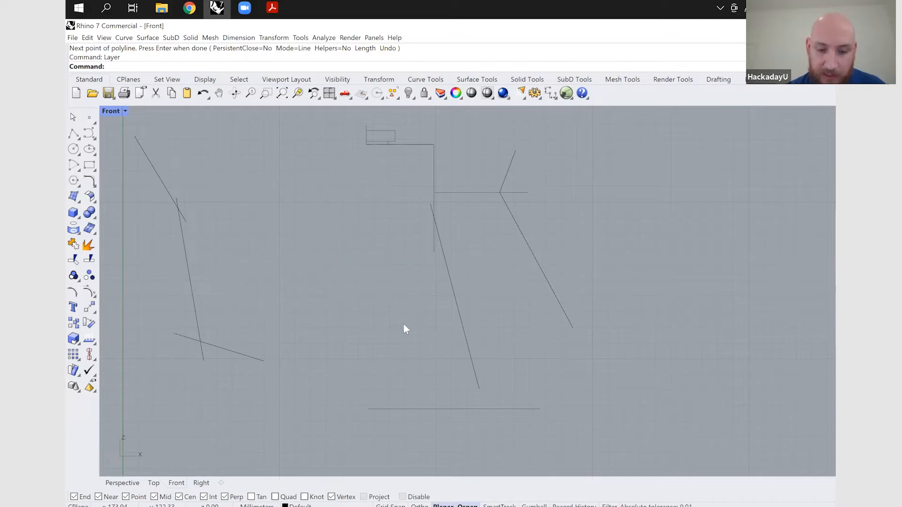
# Step: Try a 15 mm fillet between the body's vertical side and slanted side line, and undo it
pyautogui.write('fillet')
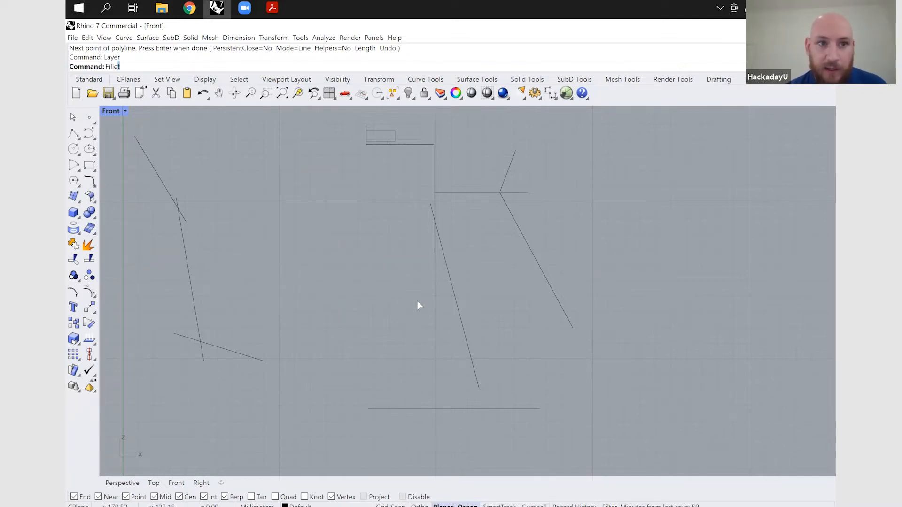
pyautogui.press('Return')
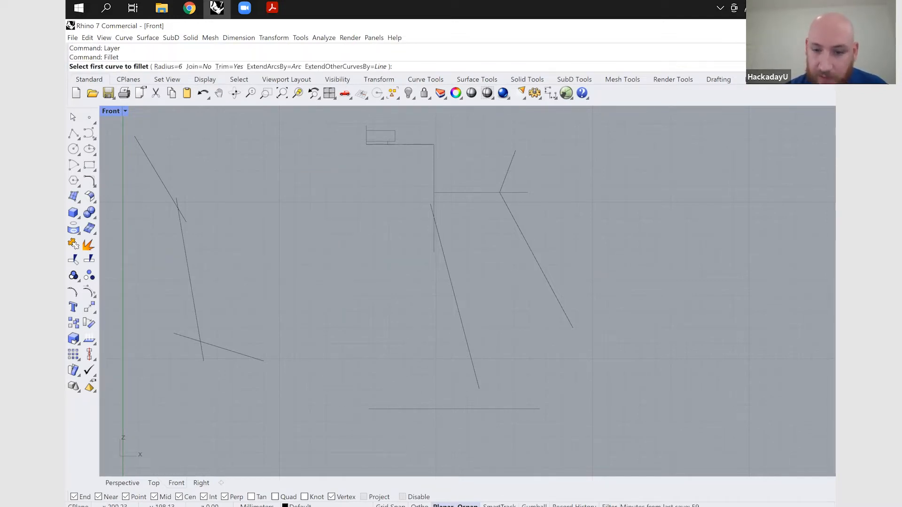
pyautogui.write('15')
pyautogui.press('Return')
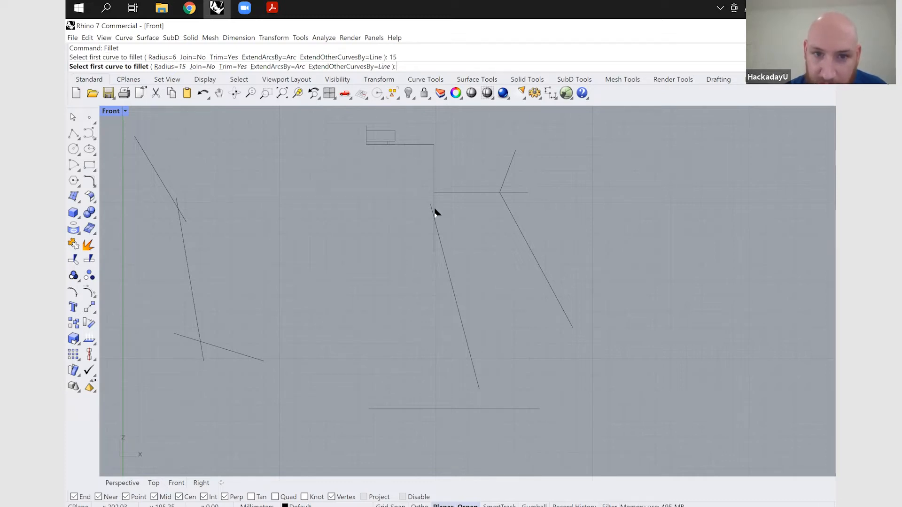
pyautogui.click(442, 243)
pyautogui.click(442, 243)
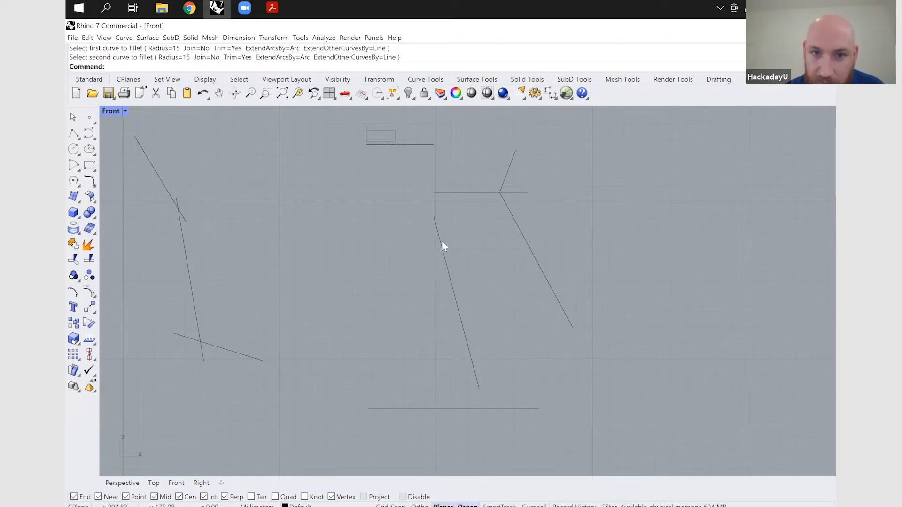
pyautogui.hotkey('ctrl', 'z')
# Step: Fillet the body's vertical side and slanted side line with a 100 mm radius
pyautogui.press('Return')
pyautogui.write('100')
pyautogui.press('Return')
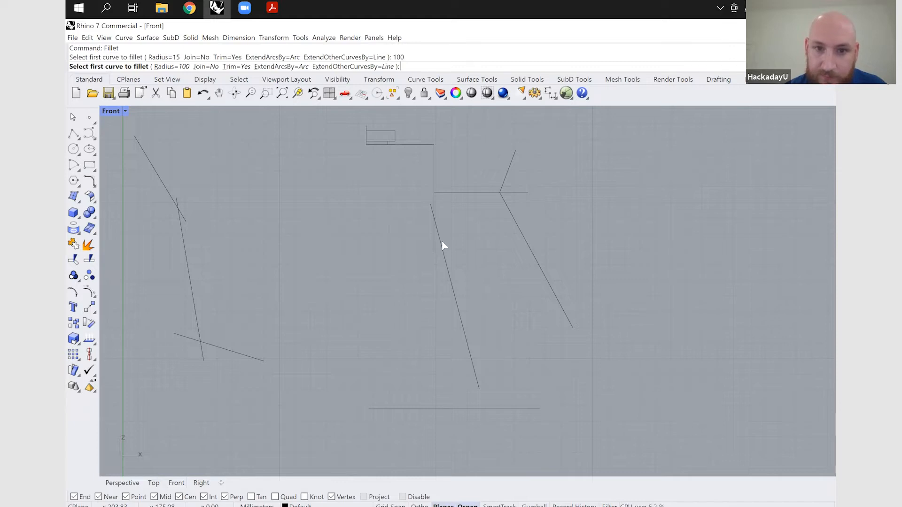
pyautogui.click(443, 264)
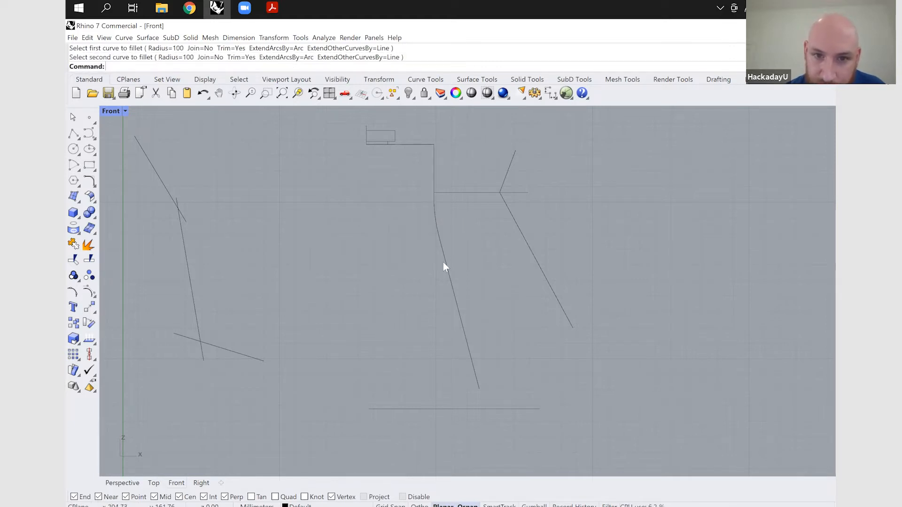
# Step: Try a 50 mm fillet between the body's slanted side and its base line, and undo it
pyautogui.press('Return')
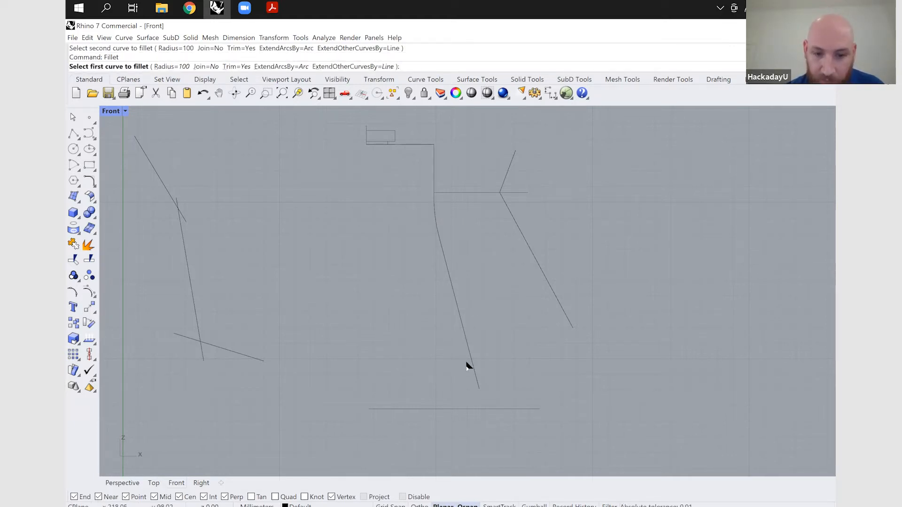
pyautogui.write('50')
pyautogui.press('Return')
pyautogui.click(471, 368)
pyautogui.click(449, 412)
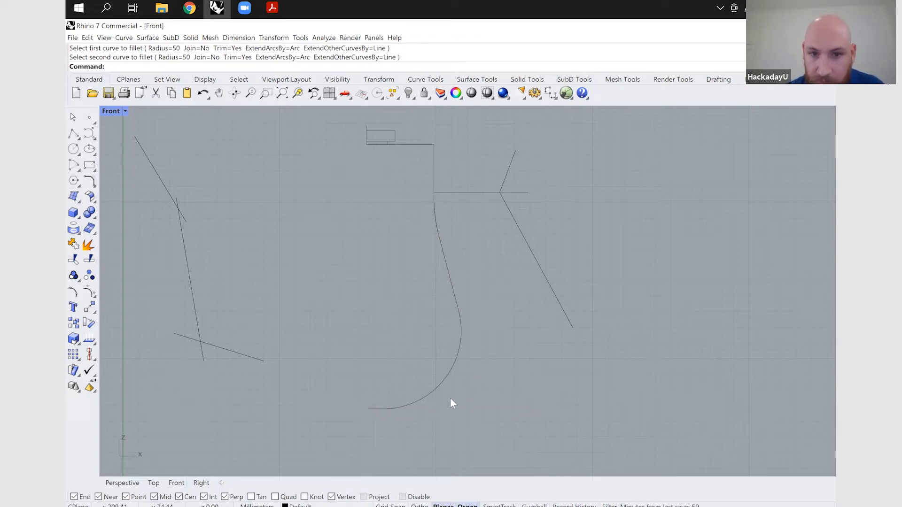
pyautogui.hotkey('ctrl', 'z')
# Step: Fillet the body's slanted side and its base line with a 25 mm radius
pyautogui.press('Return')
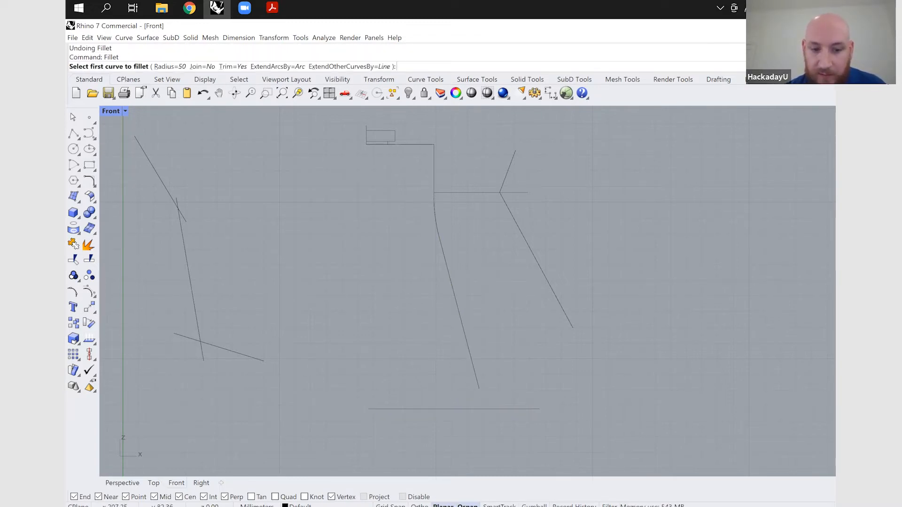
pyautogui.write('25')
pyautogui.press('Return')
pyautogui.click(473, 377)
pyautogui.click(440, 408)
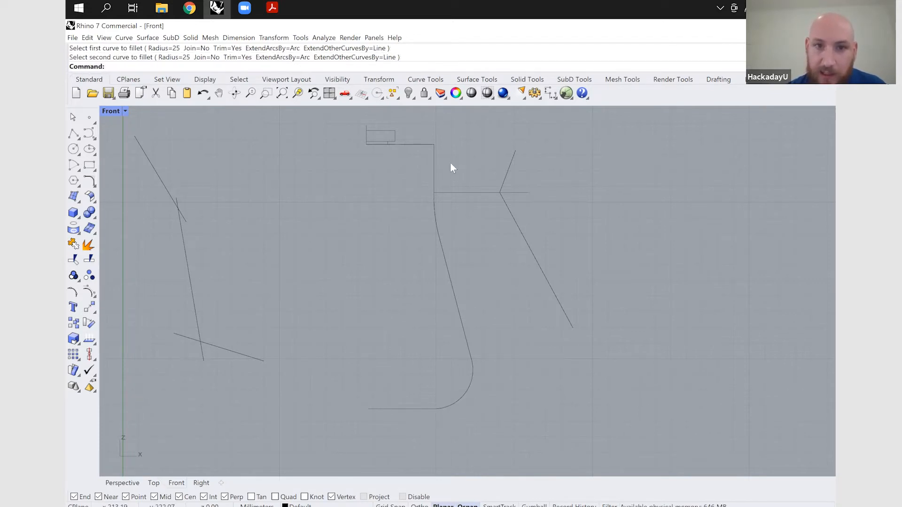
# Step: Delete the vertical centre line at the lid's open end
pyautogui.scroll(5, 387, 145)
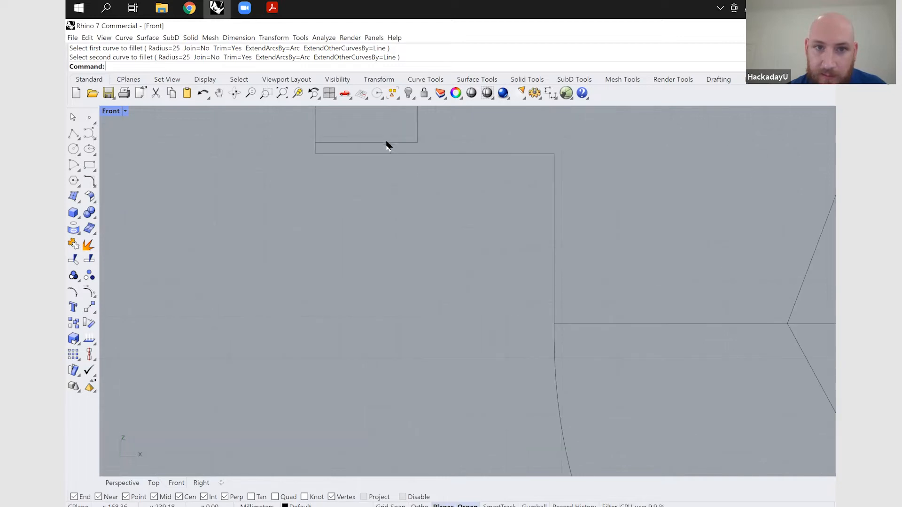
pyautogui.click(315, 127)
pyautogui.scroll(-4, 358, 216)
pyautogui.press('Delete')
# Step: Trim the lid's underside back to the short vertical neck line, removing the part toward the kettle's centre
pyautogui.scroll(3, 353, 177)
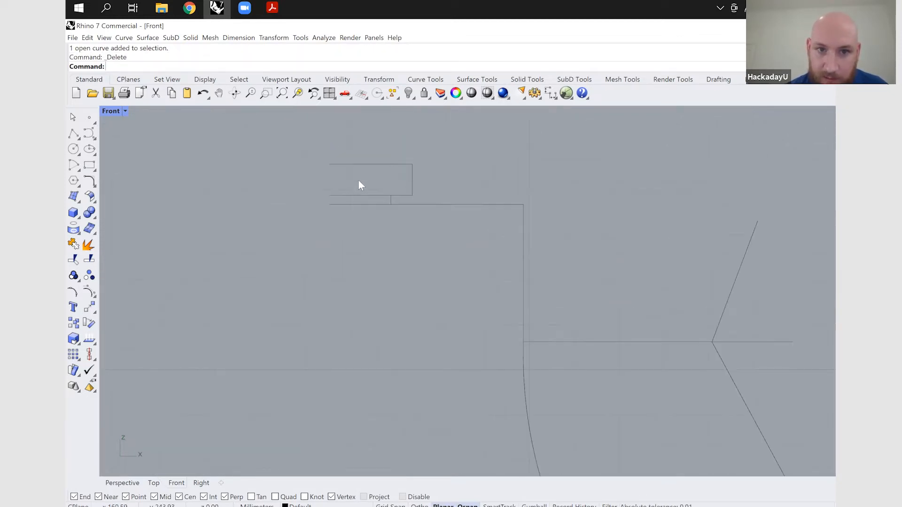
pyautogui.click(391, 196)
pyautogui.click(390, 196)
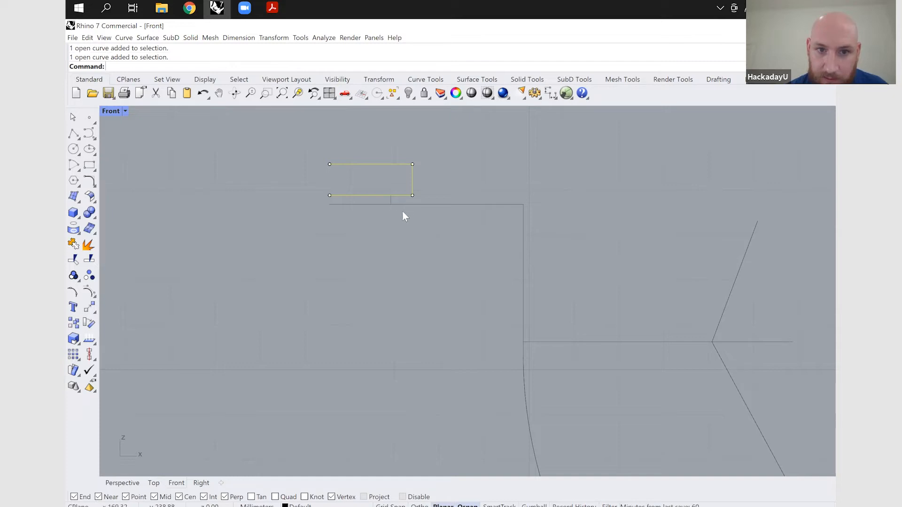
pyautogui.scroll(2, 394, 200)
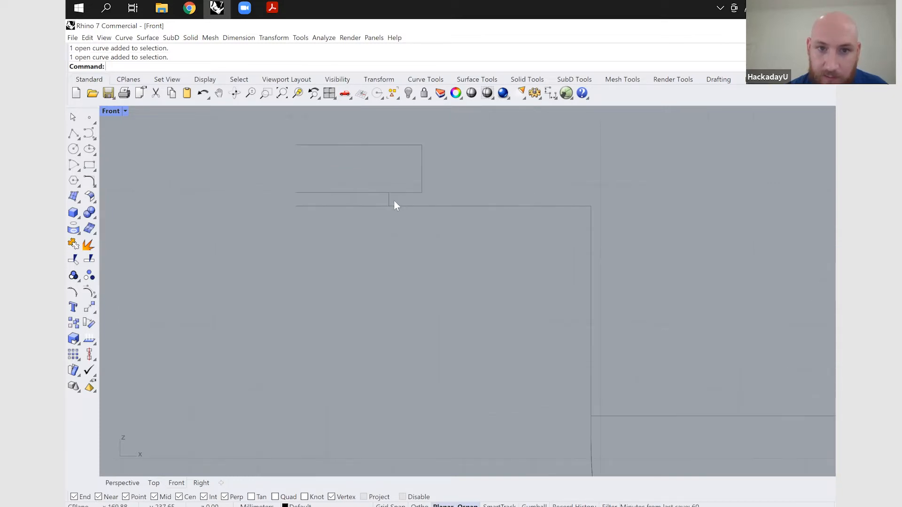
pyautogui.click(387, 199)
pyautogui.write('trim')
pyautogui.press('Return')
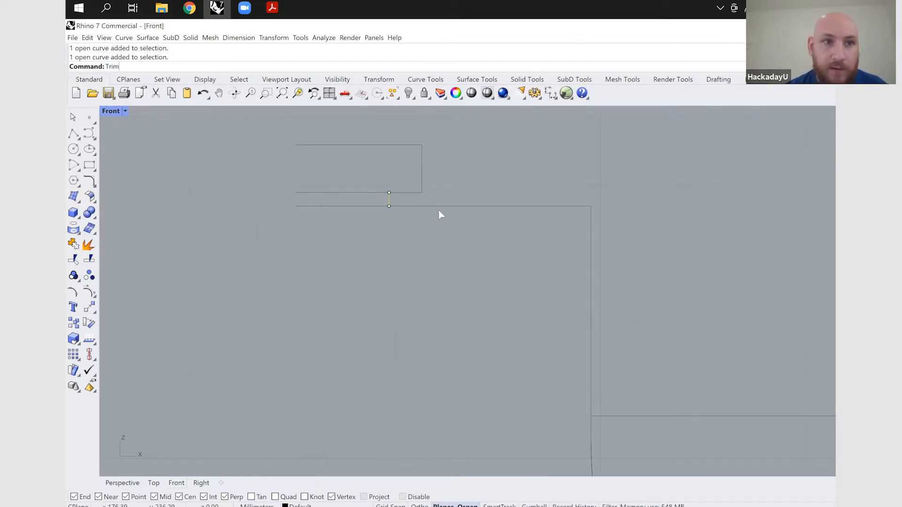
pyautogui.click(376, 193)
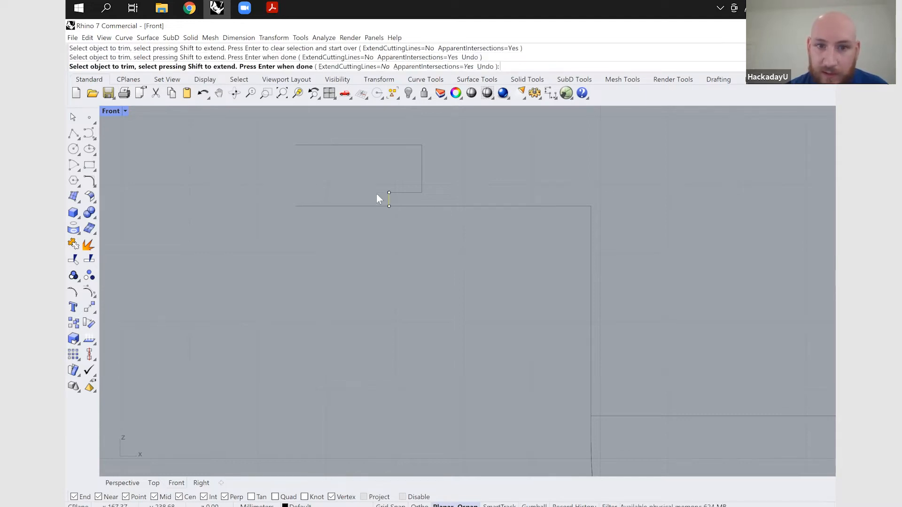
pyautogui.press('Return')
# Step: Try a 0.5 mm fillet between the lid's short neck line and its underside, and undo it
pyautogui.write('f')
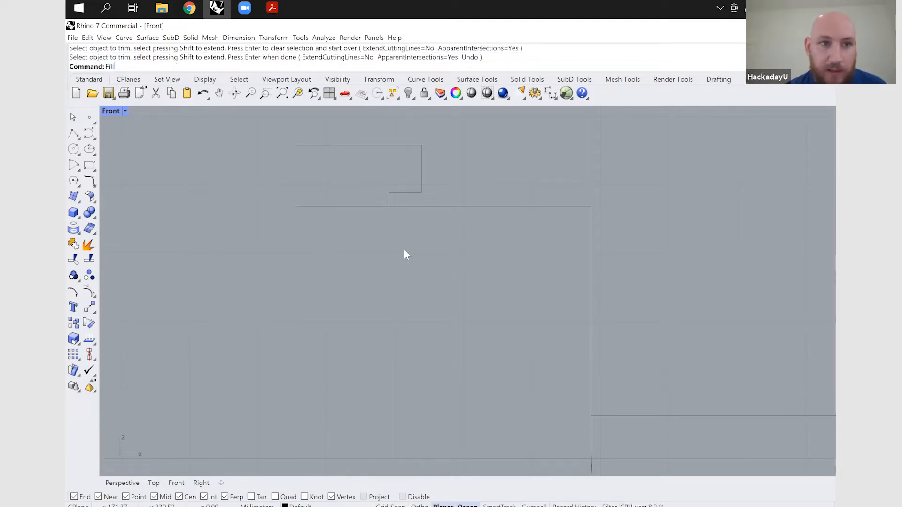
pyautogui.press('Return')
pyautogui.write('3')
pyautogui.press('Return')
pyautogui.click(402, 197)
pyautogui.click(402, 193)
pyautogui.write('0.5')
pyautogui.press('Return')
pyautogui.click(389, 201)
pyautogui.click(401, 193)
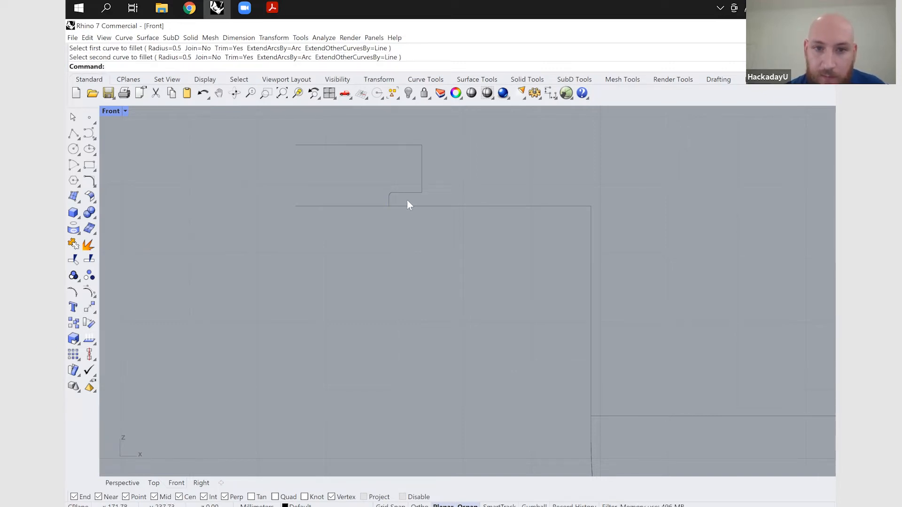
pyautogui.hotkey('ctrl', 'z')
# Step: Fillet the corner between the lid's short neck line and its underside with a 1 mm radius
pyautogui.press('Return')
pyautogui.write('1')
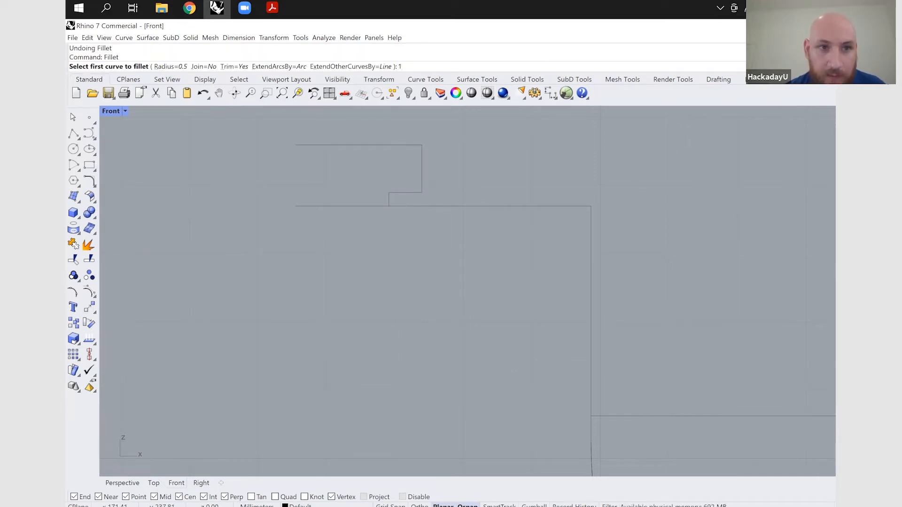
pyautogui.press('Return')
pyautogui.click(394, 201)
pyautogui.click(407, 193)
# Step: Trim off the end of the handle's horizontal centre line that extends beyond the branching point, using the slanted handle lines as cutters
pyautogui.scroll(-5, 364, 204)
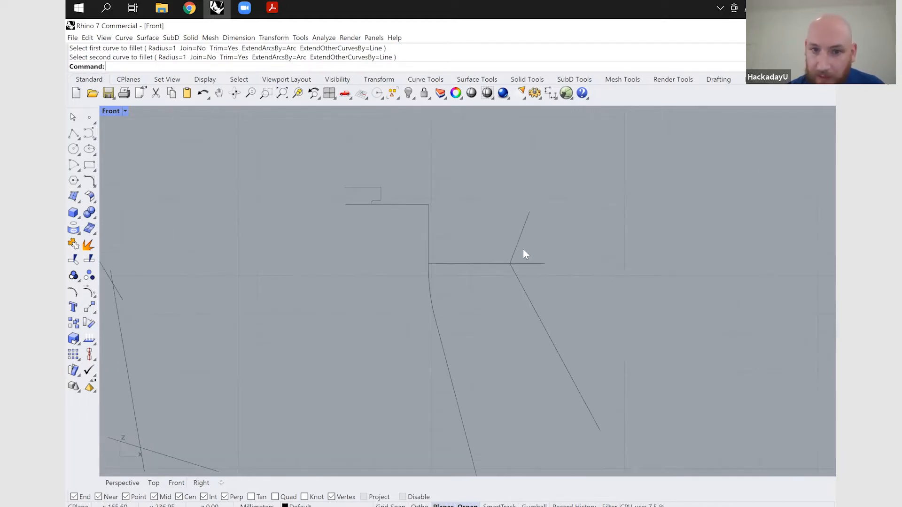
pyautogui.write('trim')
pyautogui.press('Return')
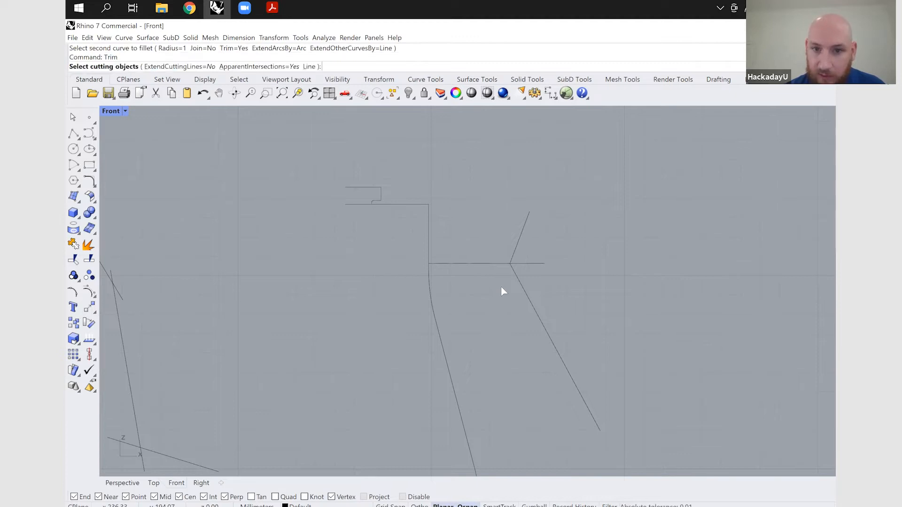
pyautogui.click(515, 255)
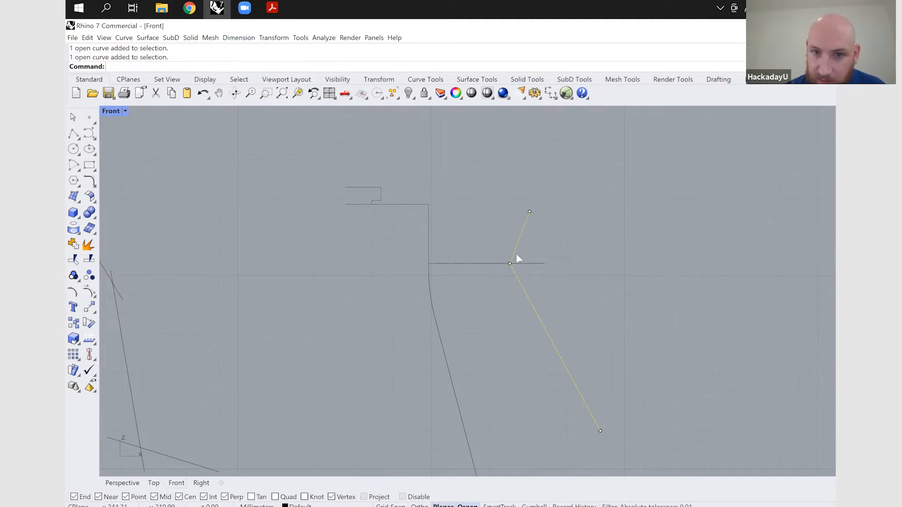
pyautogui.press('Return')
pyautogui.click(531, 264)
pyautogui.press('Return')
# Step: Try to move the body-side endpoint of the handle's horizontal centre line freehand into the body, and undo it
pyautogui.click(486, 266)
pyautogui.click(427, 265)
pyautogui.moveTo(427, 265); pyautogui.dragTo(402, 277)
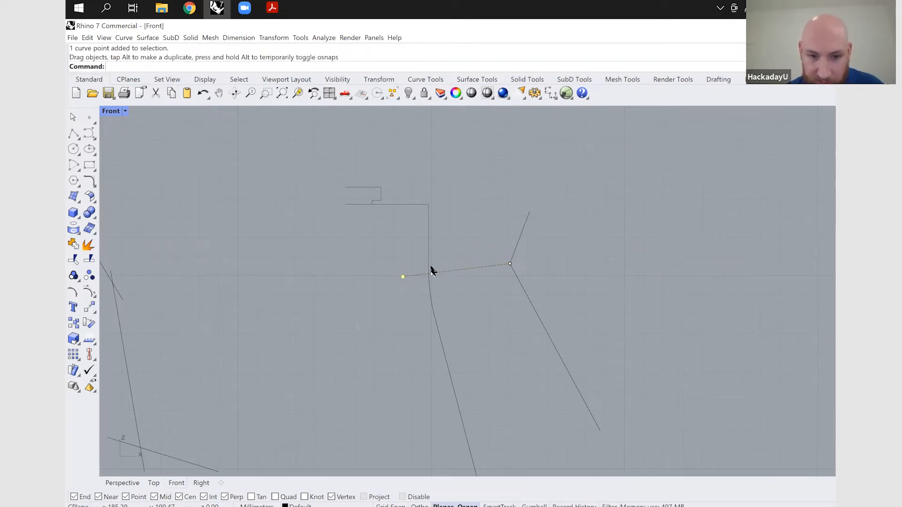
pyautogui.hotkey('ctrl', 'z')
# Step: Turn on Ortho and extend the handle's horizontal centre line straight past the side into the body by moving its endpoint
pyautogui.press('F8')
pyautogui.moveTo(431, 267); pyautogui.dragTo(393, 275)
pyautogui.press('Escape')
# Step: Fillet the spout's middle and lowest centre lines at the lower bend with a 50 mm radius
pyautogui.scroll(-1, 542, 223)
pyautogui.write('Fi')
pyautogui.scroll(2, 192, 429)
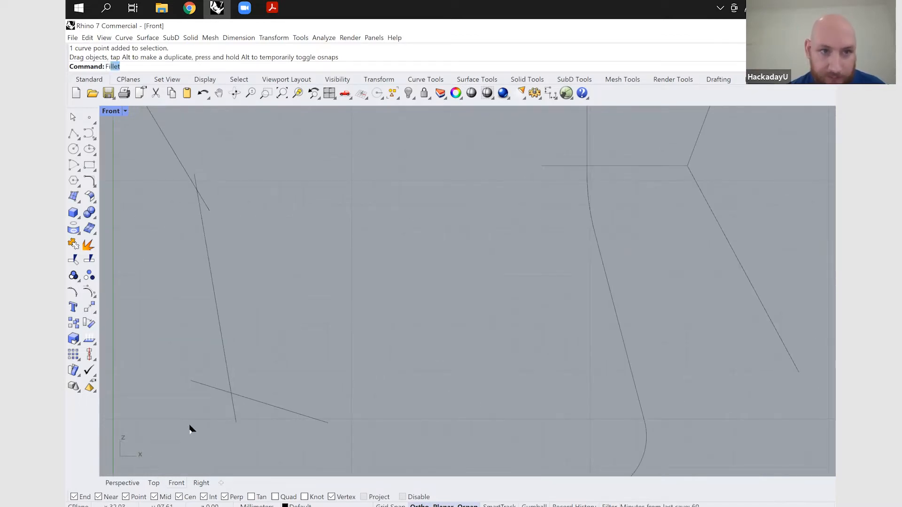
pyautogui.press('Return')
pyautogui.write('5')
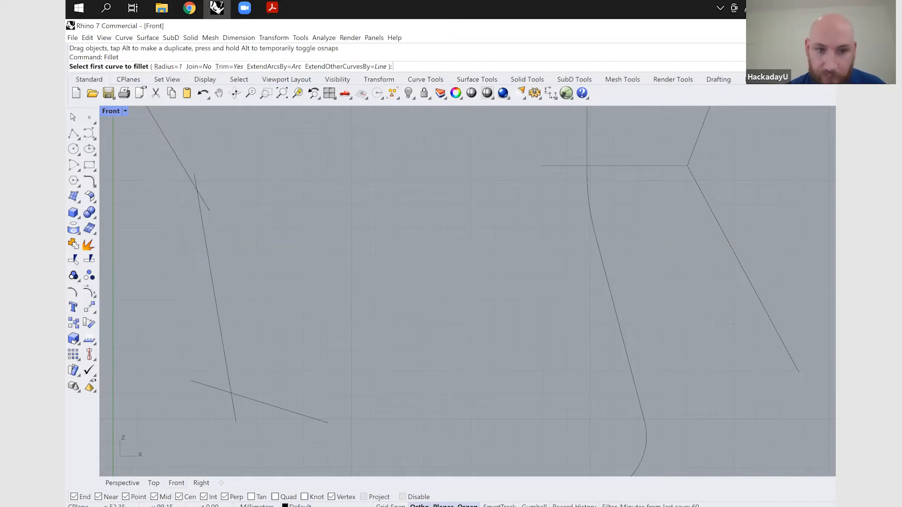
pyautogui.write('0')
pyautogui.press('Return')
pyautogui.click(229, 382)
pyautogui.click(261, 401)
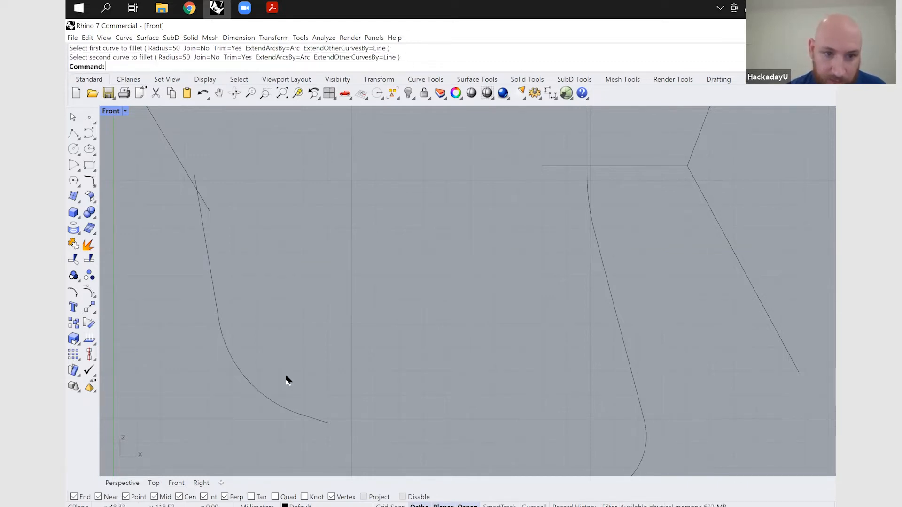
# Step: Try to fillet the spout's upper and middle centre lines at the upper bend with a 25 mm radius
pyautogui.press('Return')
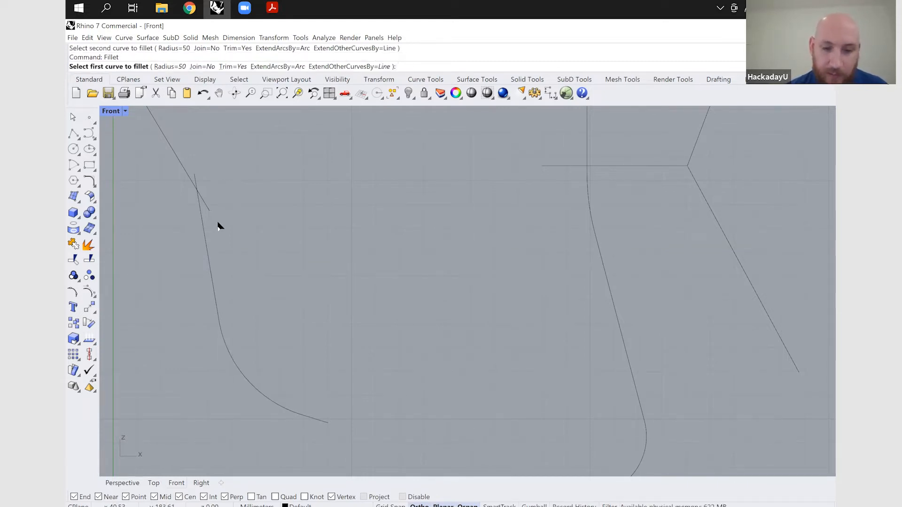
pyautogui.write('25')
pyautogui.press('Return')
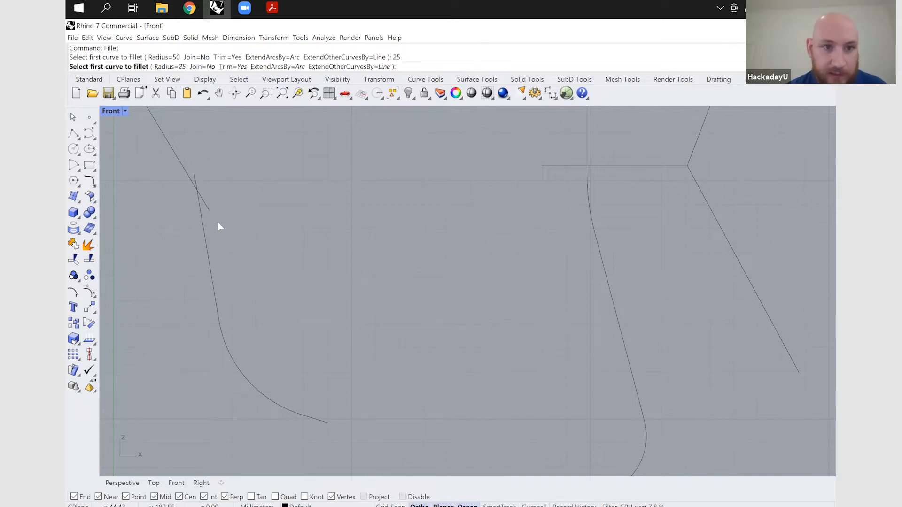
pyautogui.click(205, 225)
pyautogui.click(186, 173)
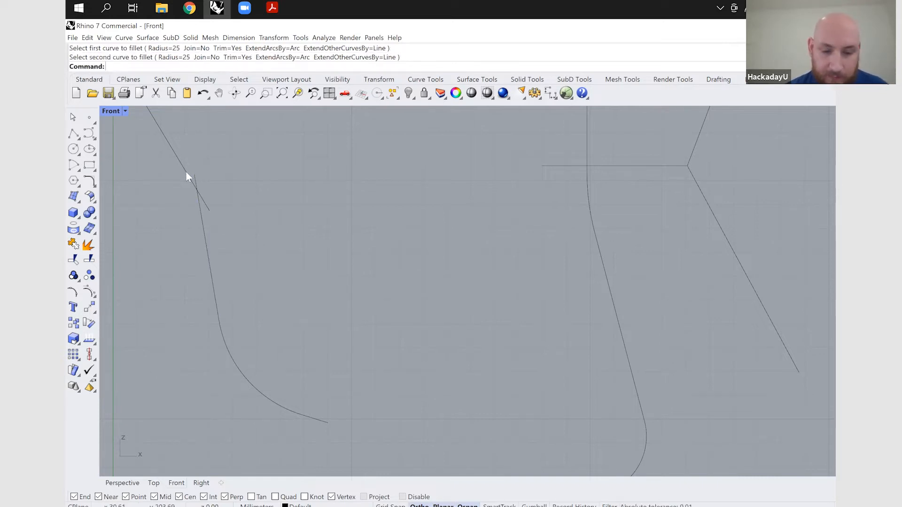
# Step: Fillet the spout's upper and middle centre lines at the upper bend with a 75 mm radius
pyautogui.press('Return')
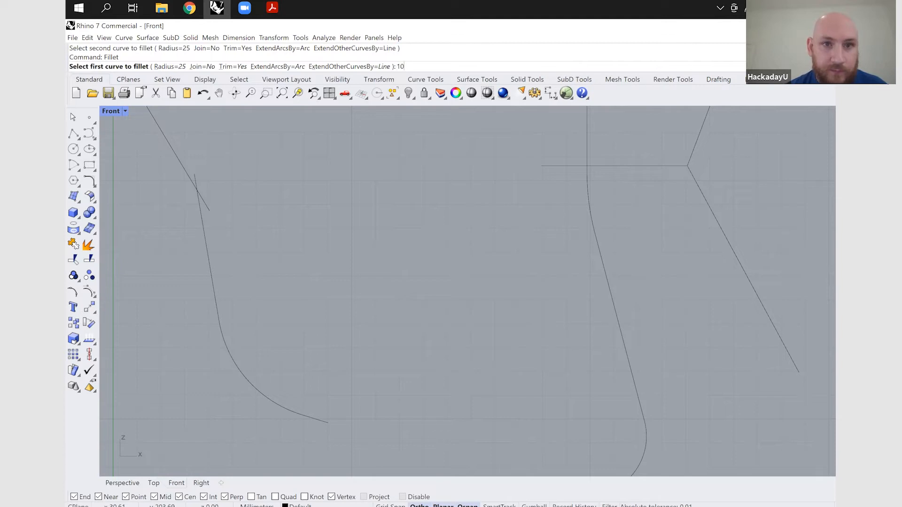
pyautogui.write('75')
pyautogui.press('Return')
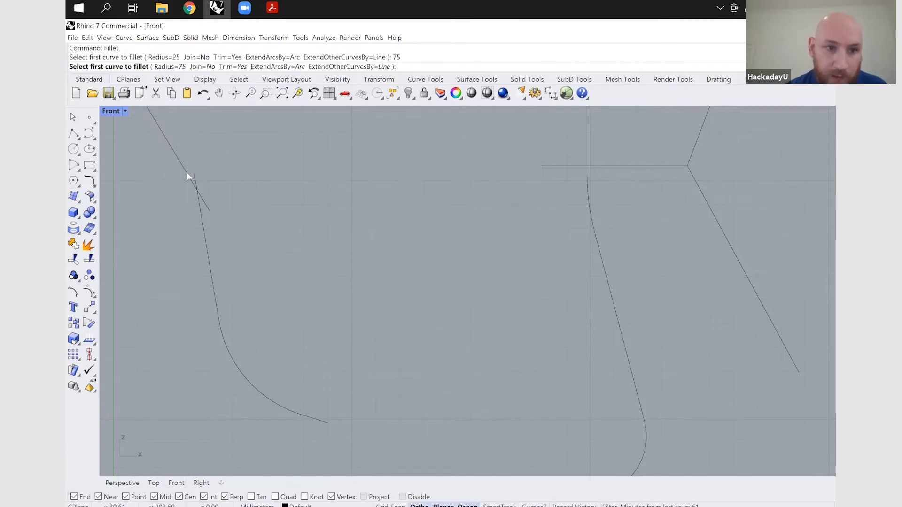
pyautogui.click(198, 218)
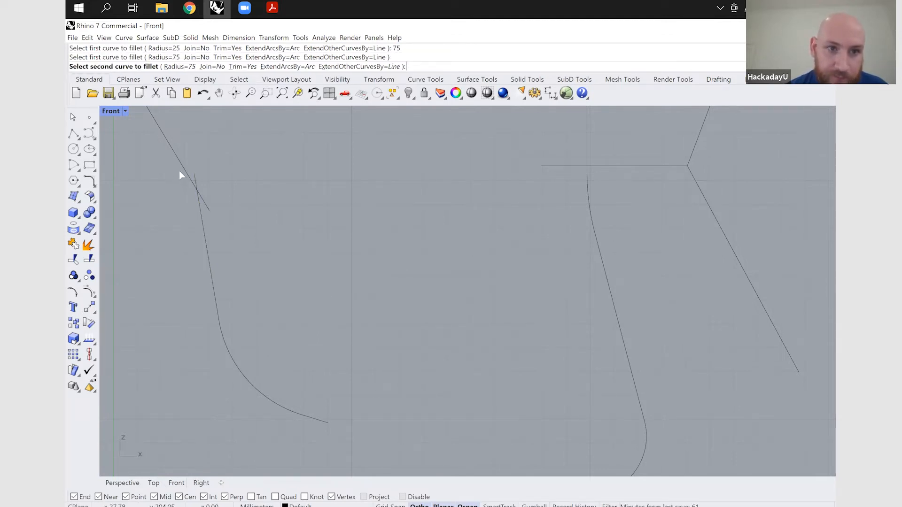
pyautogui.click(195, 178)
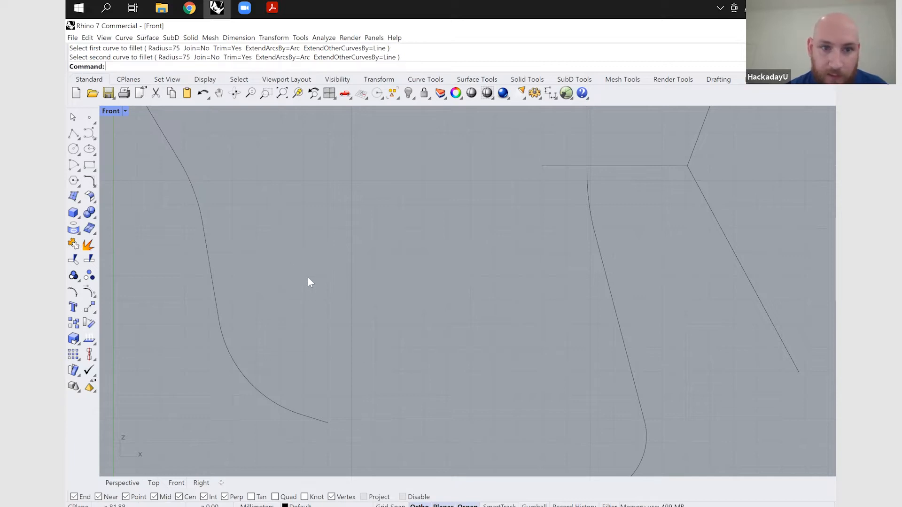
# Step: Join all the spout's centre lines and fillet arcs into one open curve and check the selection
pyautogui.scroll(-3, 308, 278)
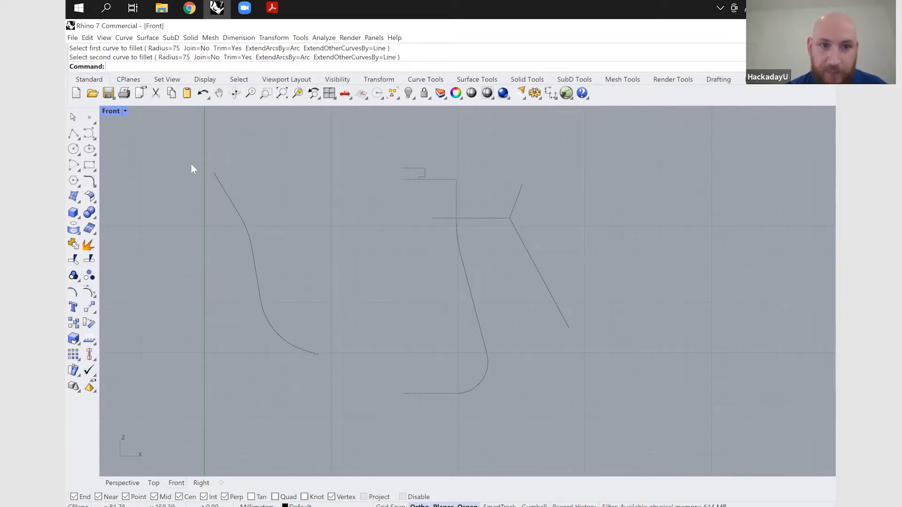
pyautogui.moveTo(188, 159); pyautogui.dragTo(372, 395)
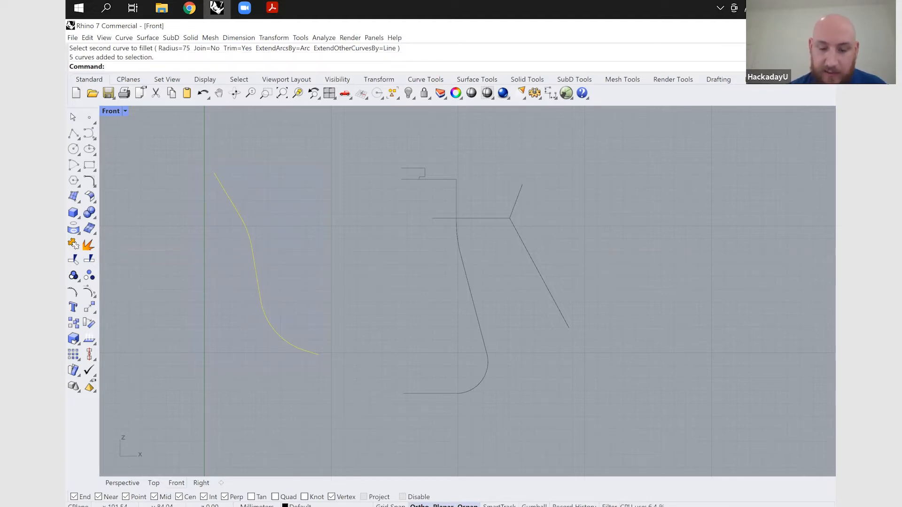
pyautogui.write('j')
pyautogui.press('Return')
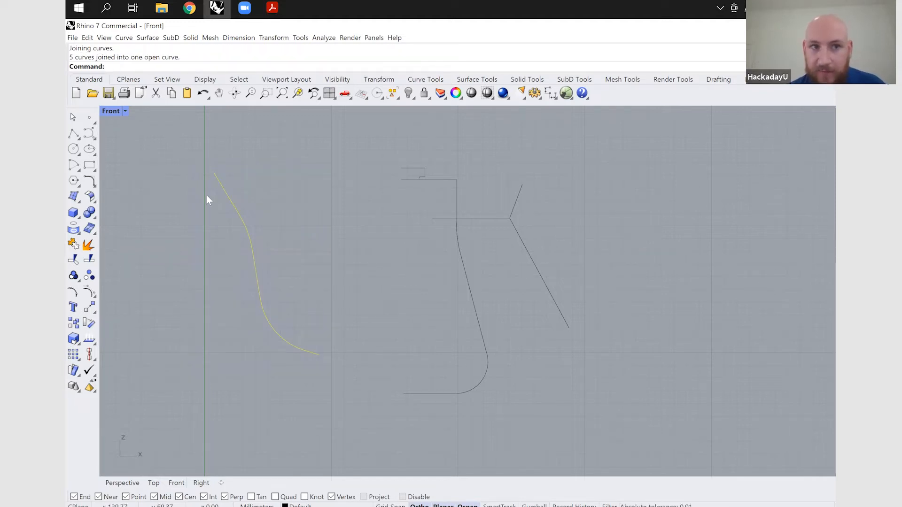
pyautogui.press('Escape')
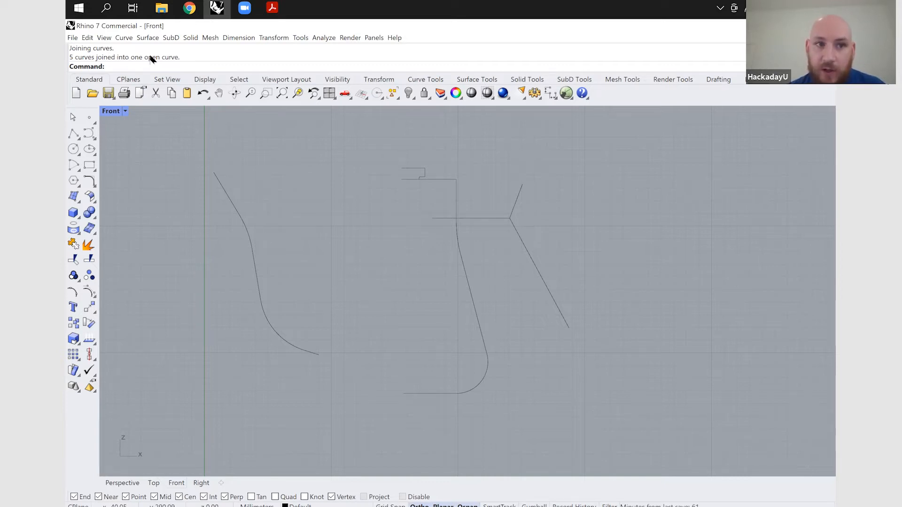
pyautogui.click(295, 350)
pyautogui.click(427, 412)
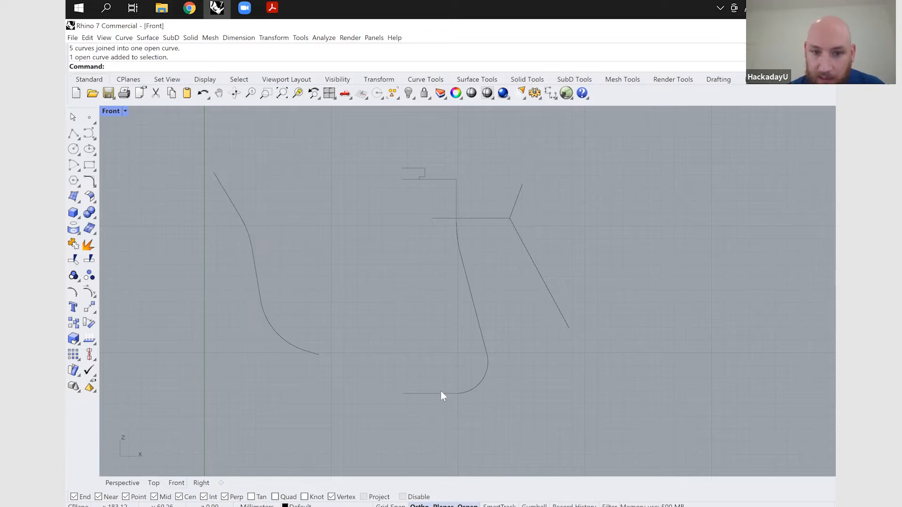
# Step: Join the kettle body's top, side, fillet and bottom curves into one open profile and check it
pyautogui.click(441, 394)
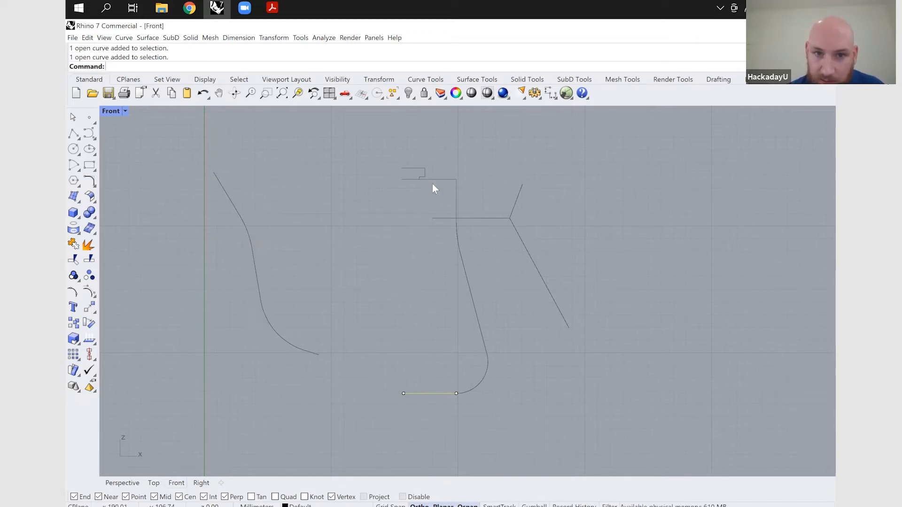
pyautogui.click(455, 198)
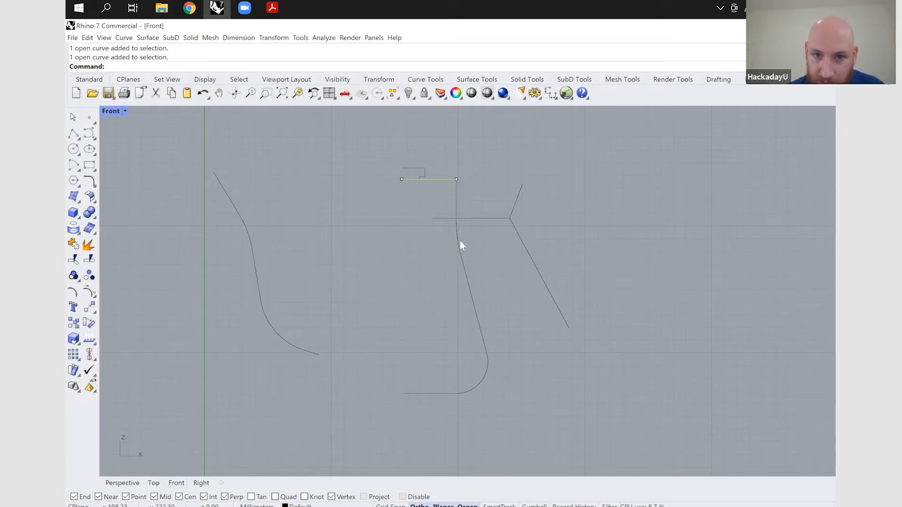
pyautogui.keyDown('shift'); pyautogui.click(458, 244); pyautogui.keyUp('shift')
pyautogui.keyDown('shift'); pyautogui.click(467, 273); pyautogui.keyUp('shift')
pyautogui.keyDown('shift'); pyautogui.click(438, 391); pyautogui.keyUp('shift')
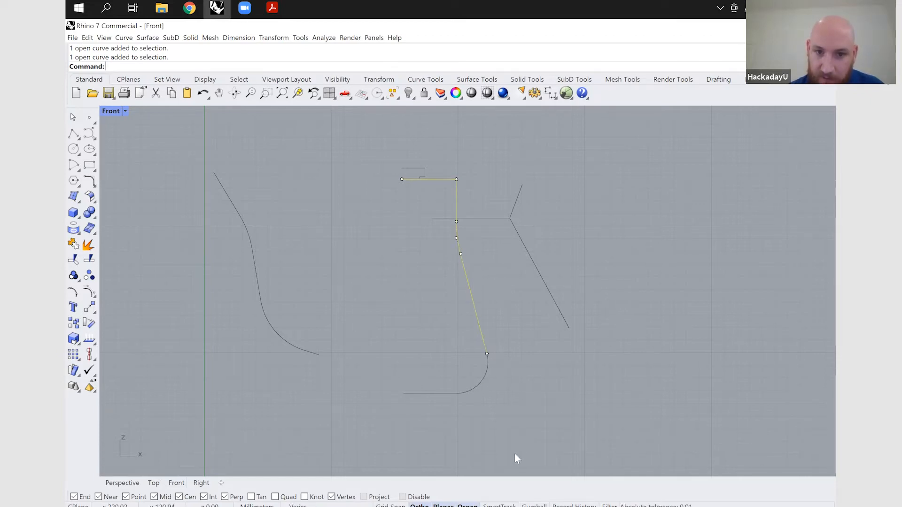
pyautogui.write('Join')
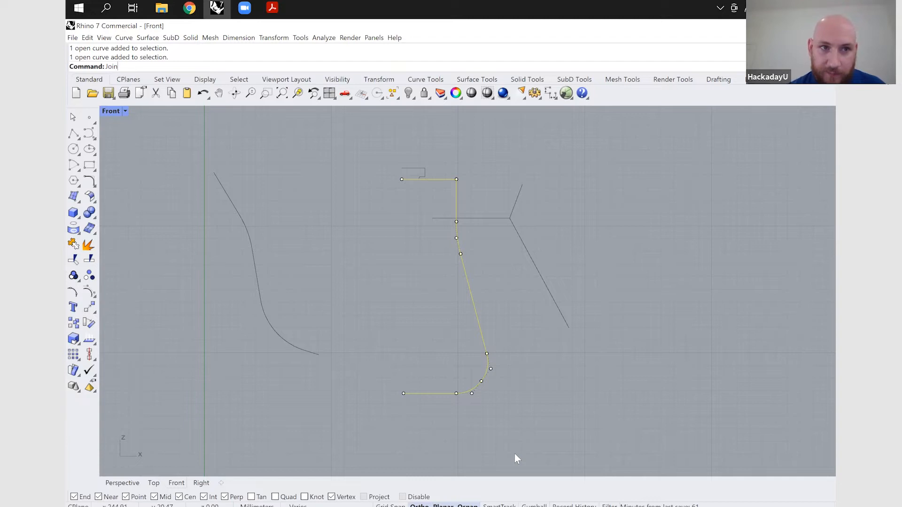
pyautogui.press('Return')
pyautogui.press('Escape')
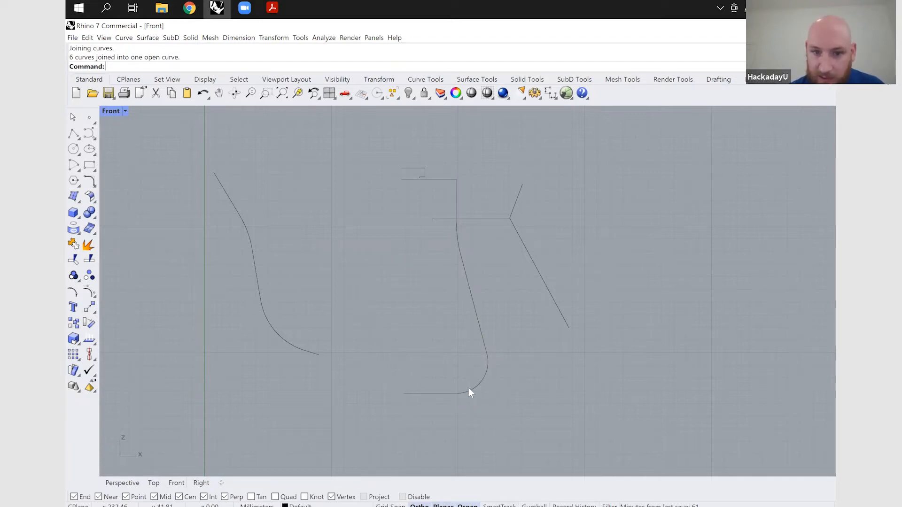
pyautogui.click(471, 394)
pyautogui.press('Escape')
# Step: Join the lid's profile lines into one open curve and check that lid, body and handle curves select separately
pyautogui.moveTo(383, 152); pyautogui.dragTo(464, 187)
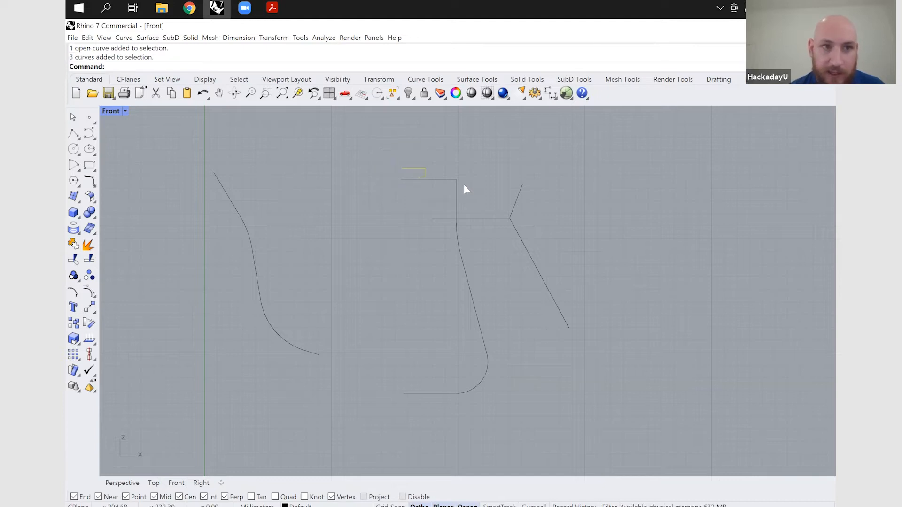
pyautogui.press('Return')
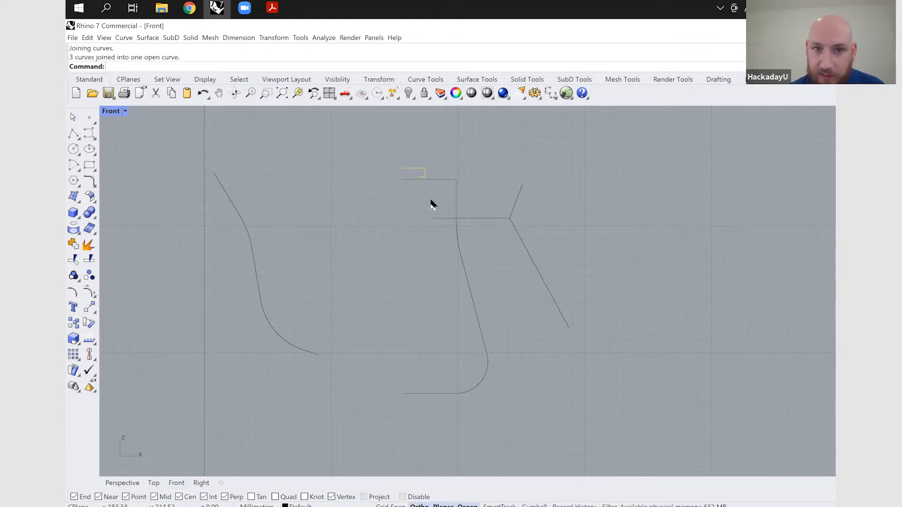
pyautogui.click(423, 172)
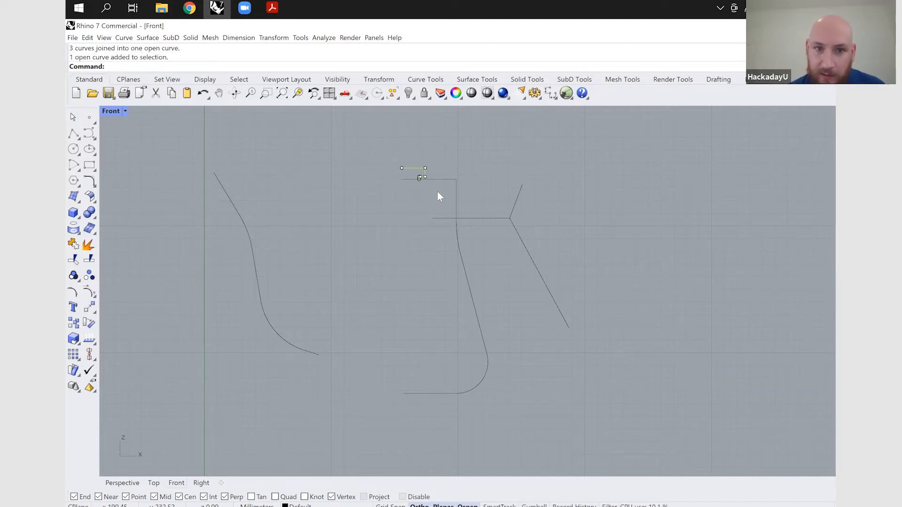
pyautogui.click(456, 179)
pyautogui.click(553, 342)
pyautogui.click(491, 219)
pyautogui.press('Escape')
# Step: In the Perspective view, revolve the kettle body's profile 360 degrees about the vertical axis through its top and bottom endpoints, entering 360 as the start angle
pyautogui.doubleClick(112, 110)
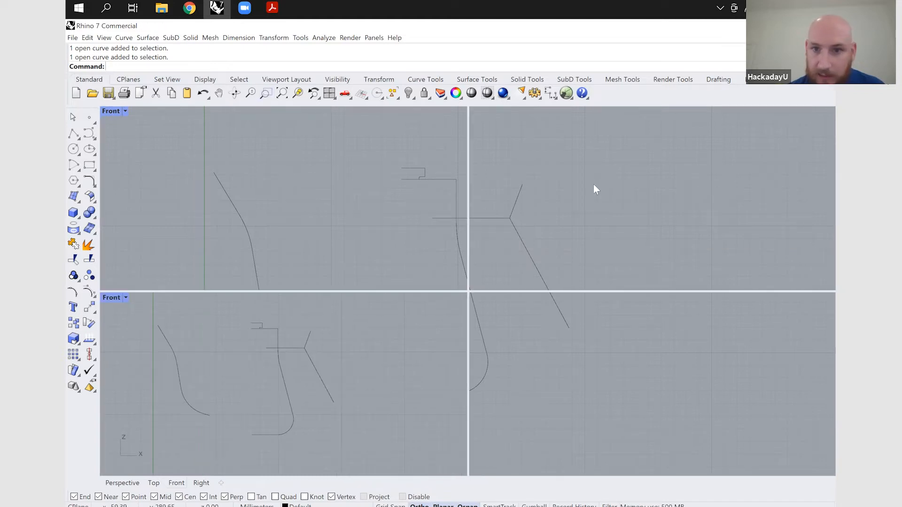
pyautogui.click(491, 112)
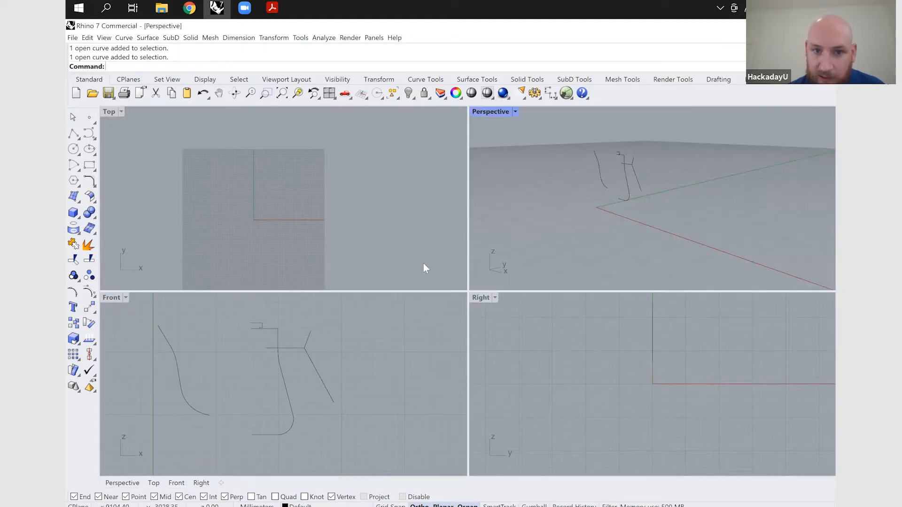
pyautogui.scroll(9, 416, 258)
pyautogui.moveTo(502, 319); pyautogui.dragTo(535, 339, button='right')
pyautogui.scroll(-5, 514, 326)
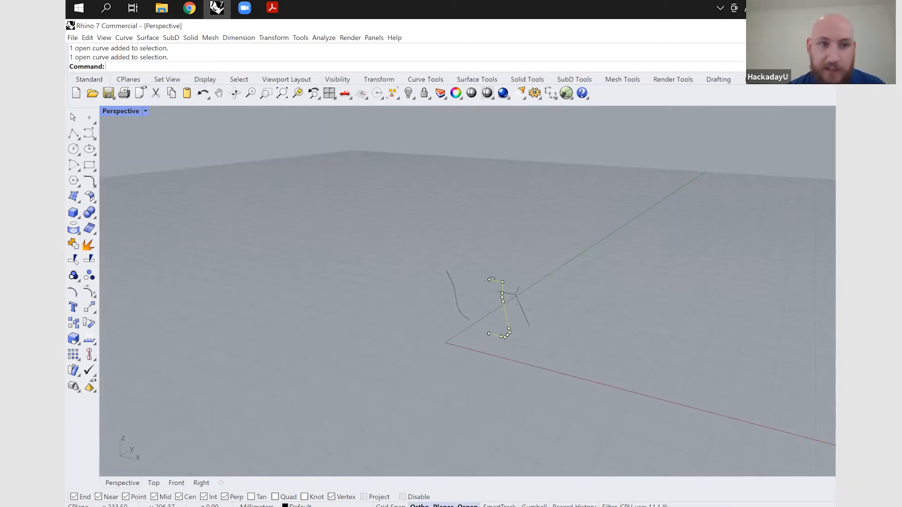
pyautogui.write('Revolve')
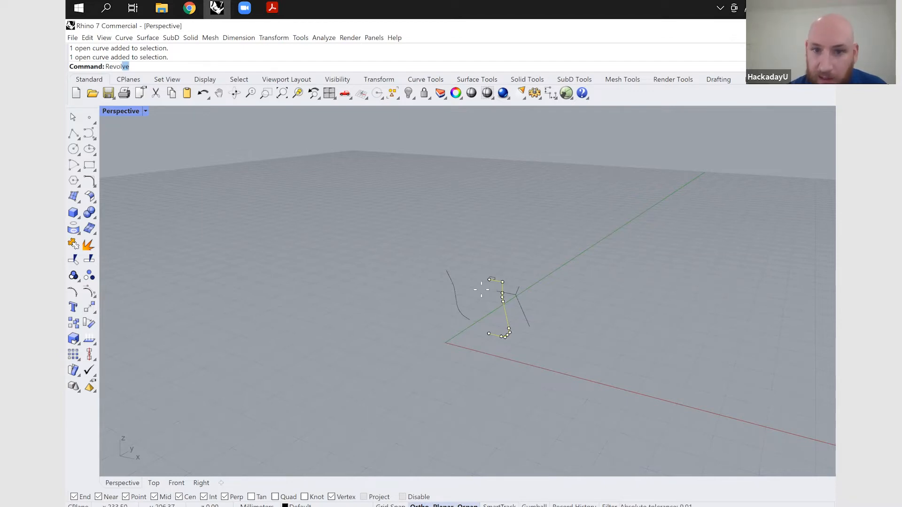
pyautogui.press('Return')
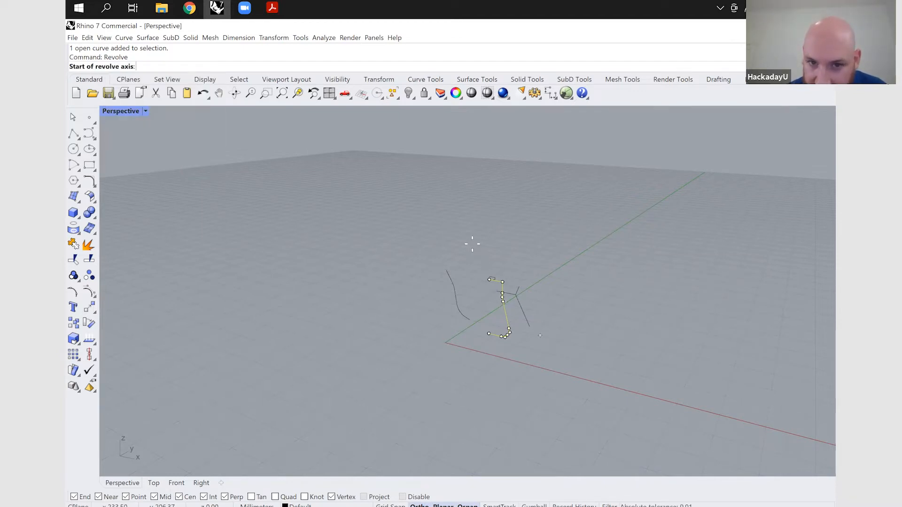
pyautogui.scroll(2, 454, 390)
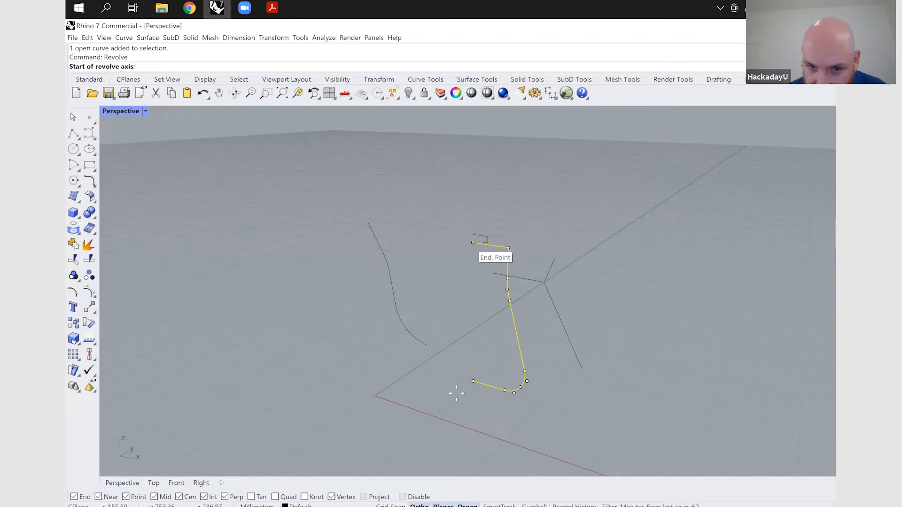
pyautogui.click(472, 381)
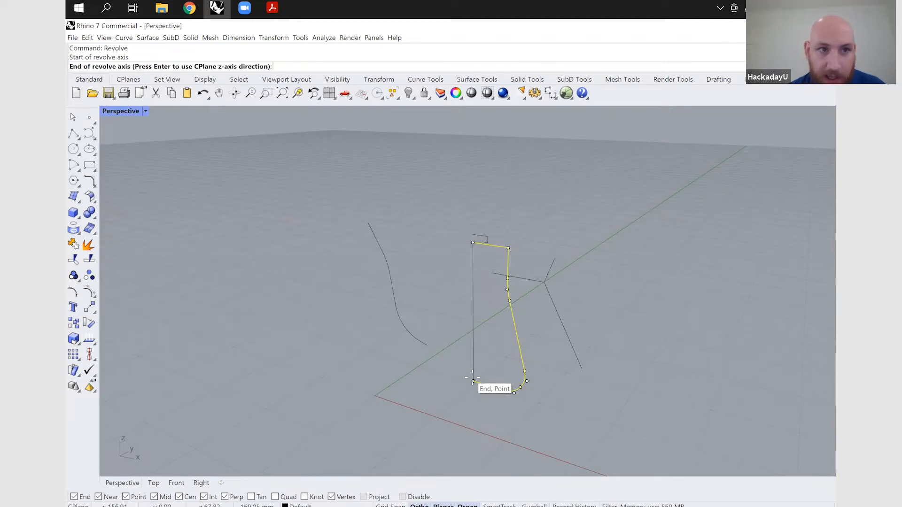
pyautogui.click(473, 381)
pyautogui.write('36')
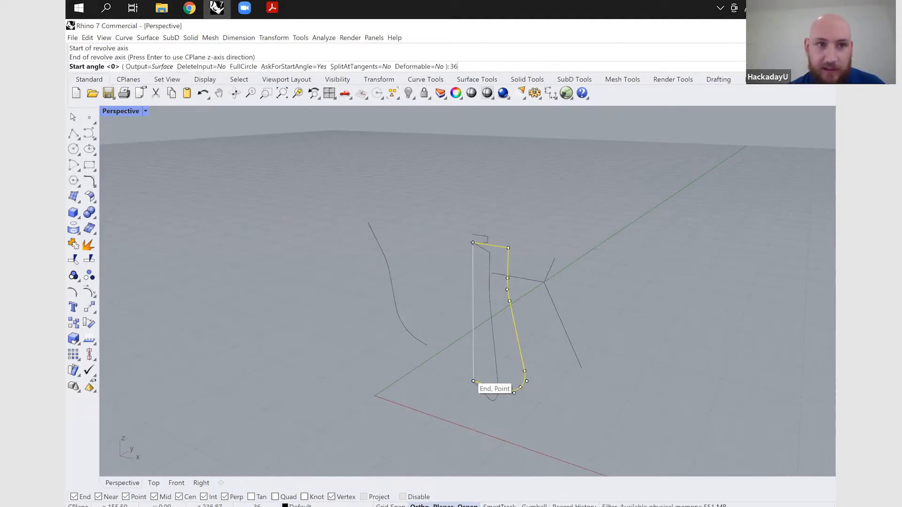
pyautogui.write('0')
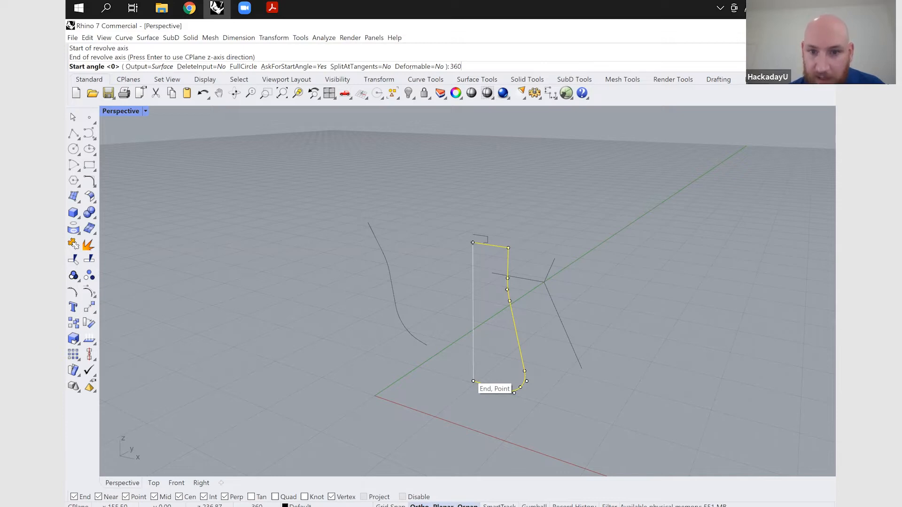
pyautogui.press('Return')
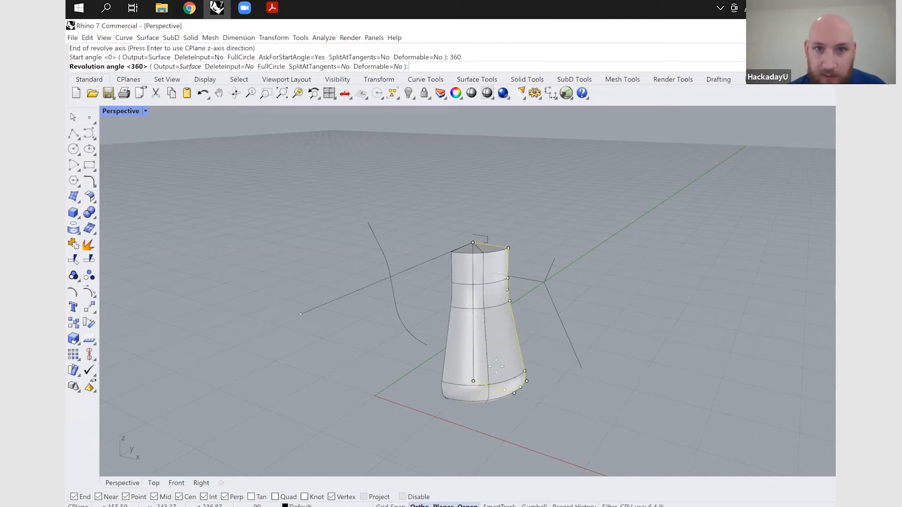
pyautogui.press('Return')
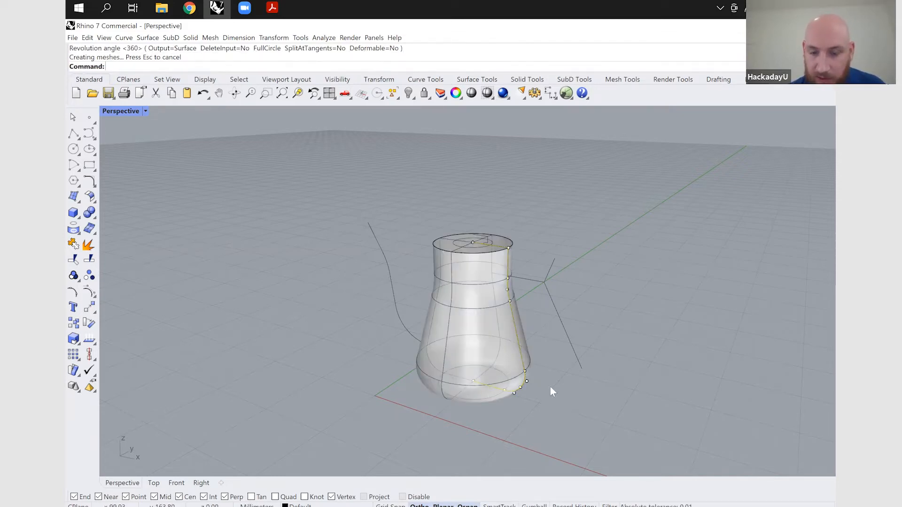
pyautogui.click(542, 404)
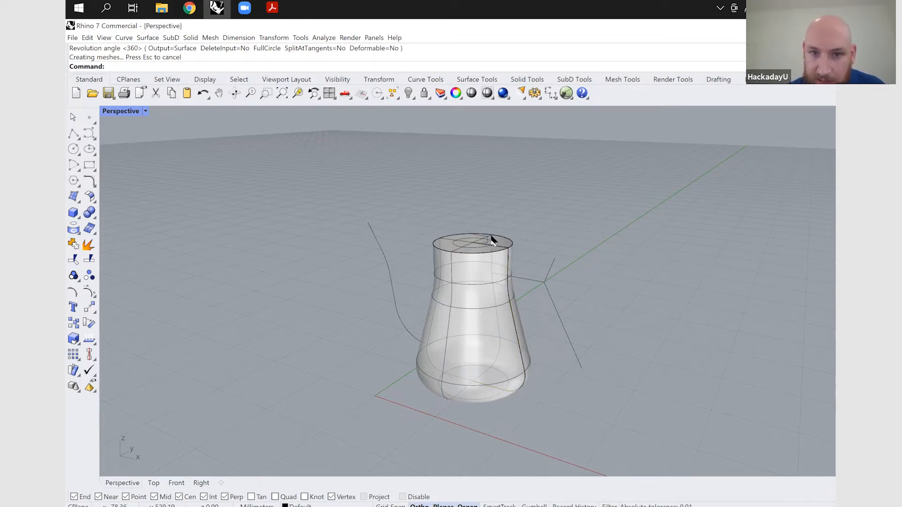
# Step: Revolve the lid's open profile a full 360 degrees about the vertical axis through its endpoint at the kettle's centre
pyautogui.scroll(5, 492, 240)
pyautogui.click(491, 239)
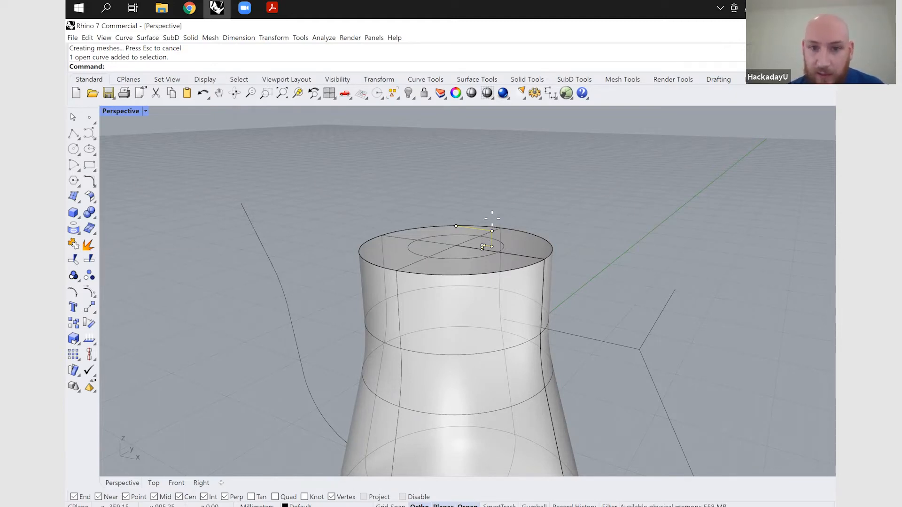
pyautogui.write('Revolve')
pyautogui.press('Return')
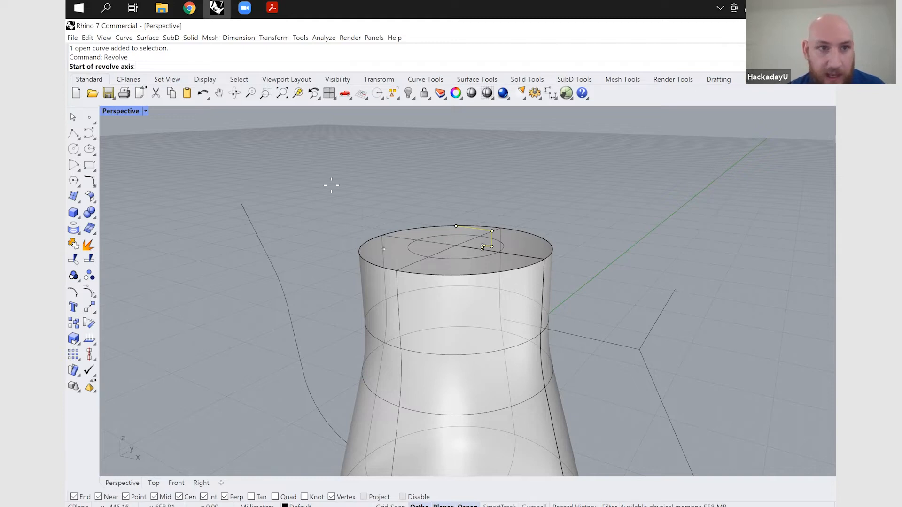
pyautogui.click(457, 226)
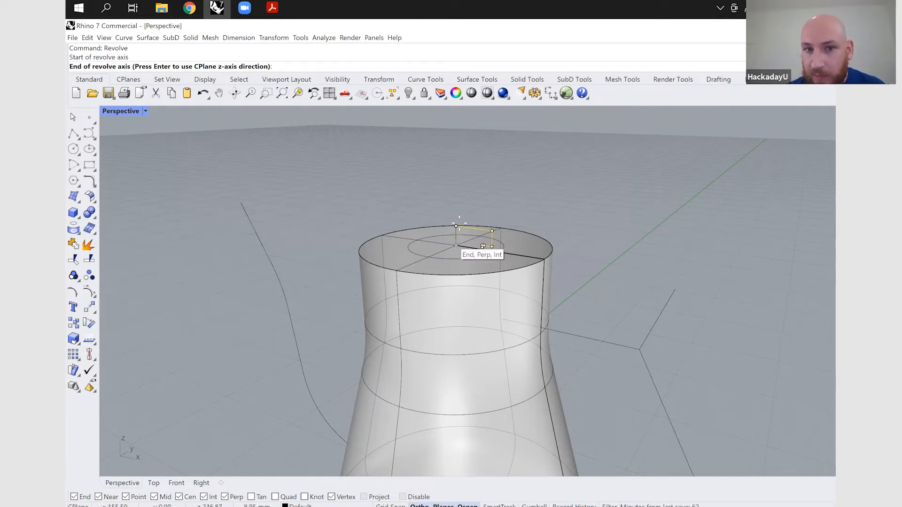
pyautogui.click(464, 320)
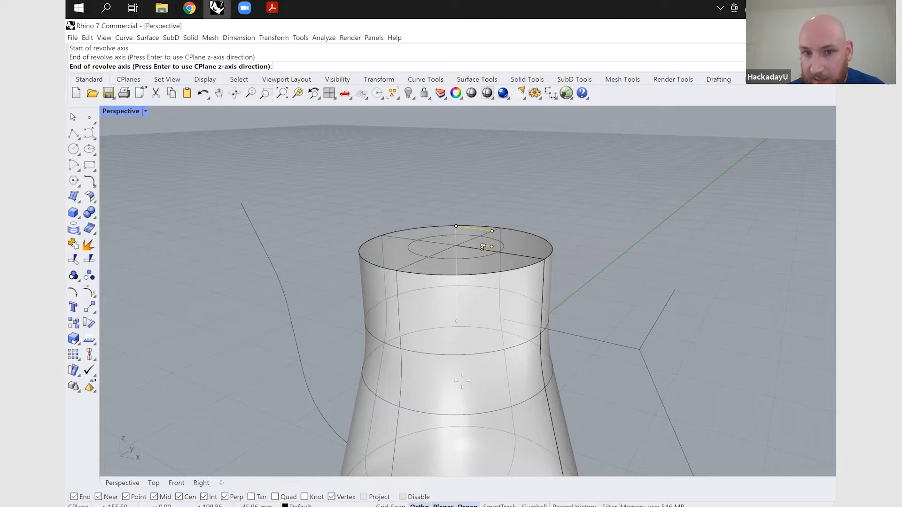
pyautogui.click(470, 262)
pyautogui.click(632, 256)
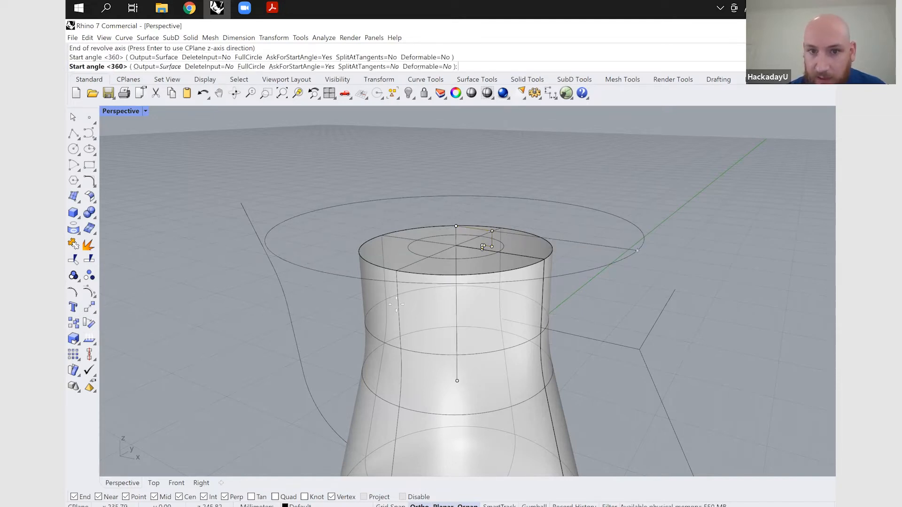
pyautogui.click(347, 277)
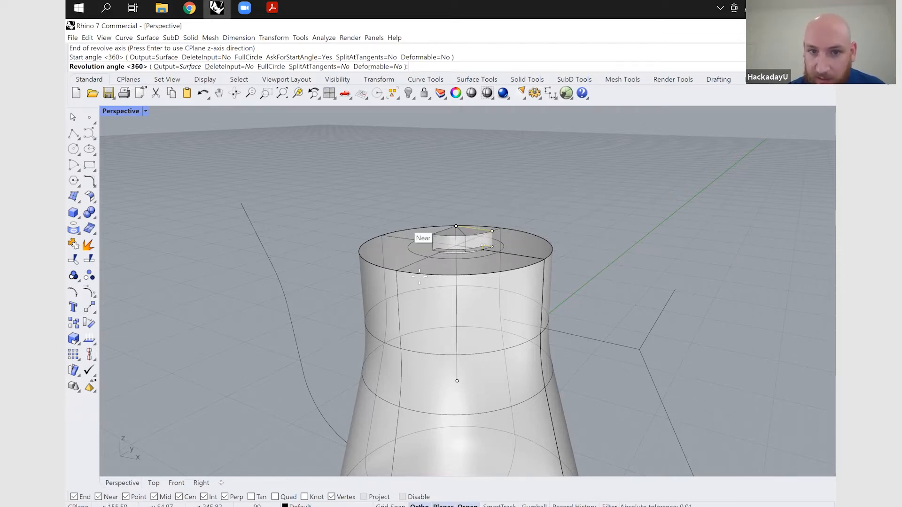
pyautogui.click(589, 249)
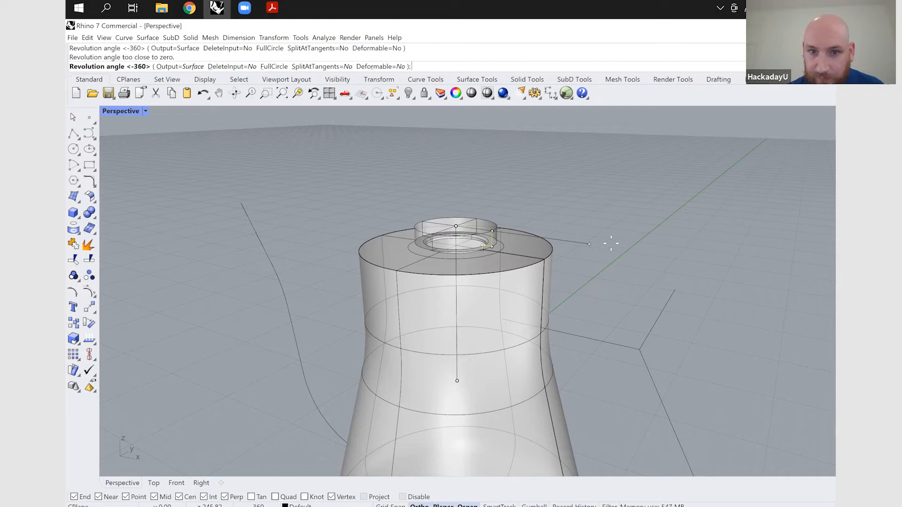
pyautogui.press('Return')
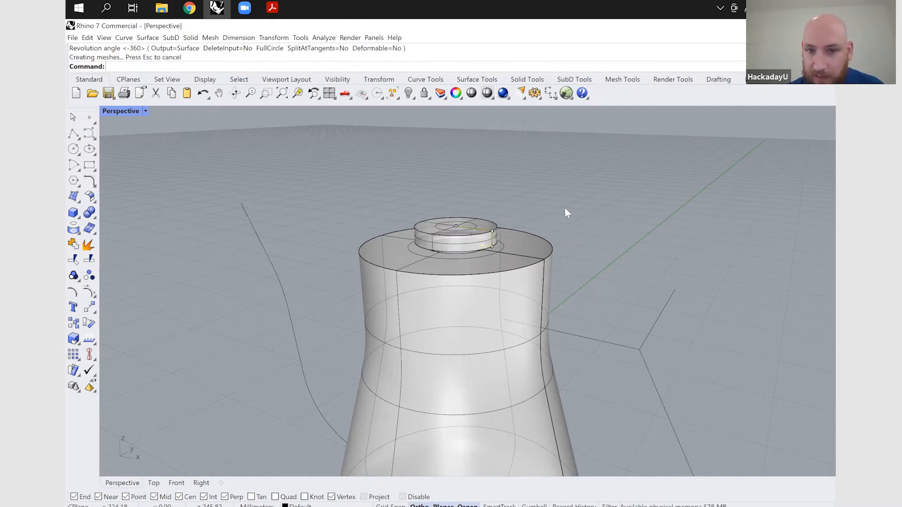
pyautogui.scroll(-5, 564, 224)
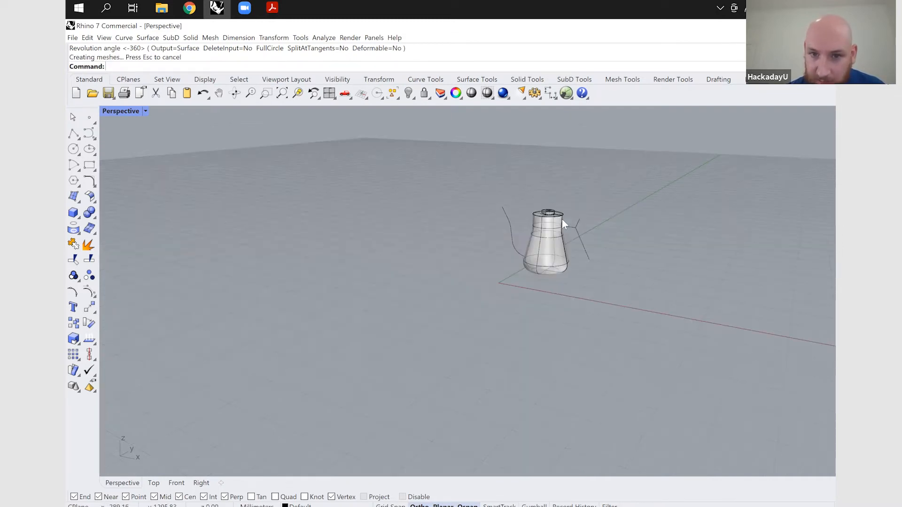
pyautogui.scroll(4, 571, 244)
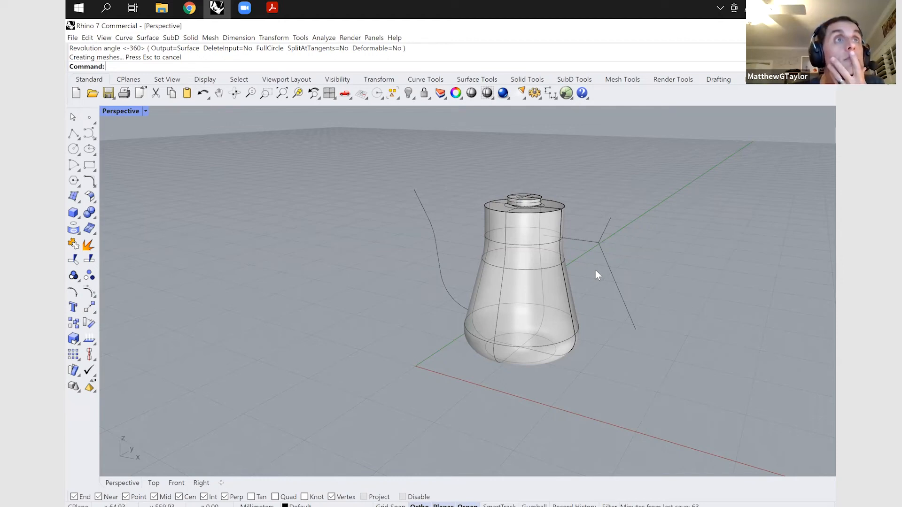
# Step: Try a MultiPipe on the three handle curves with radius 15, capped ends and 1 strut division, and undo it
pyautogui.write('MultiPipe')
pyautogui.press('Return')
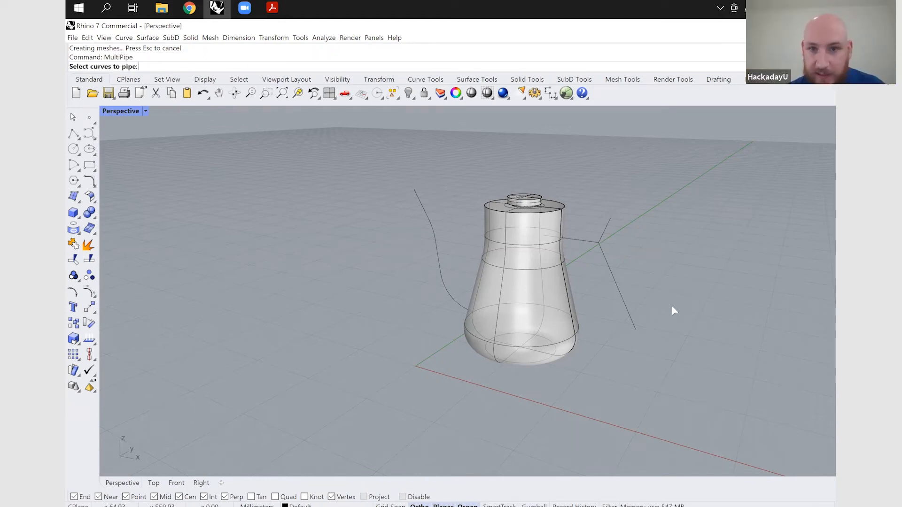
pyautogui.click(619, 284)
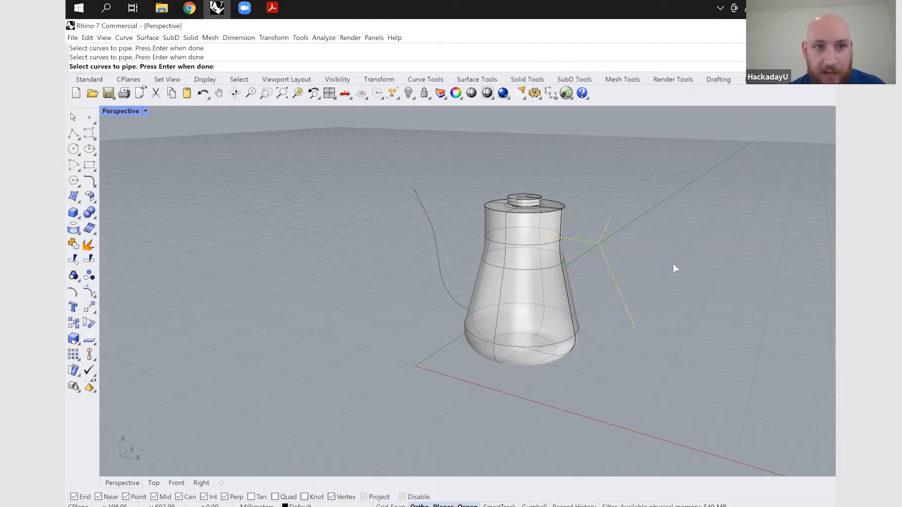
pyautogui.press('Return')
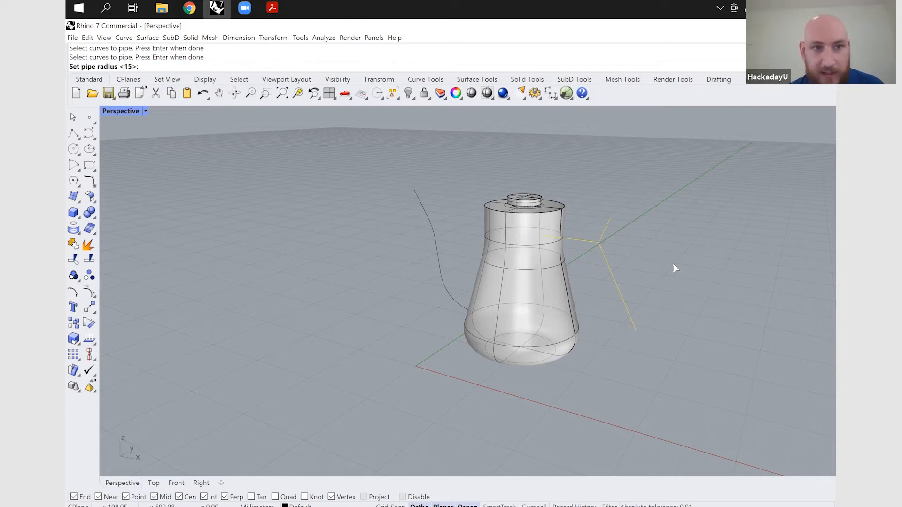
pyautogui.press('Return')
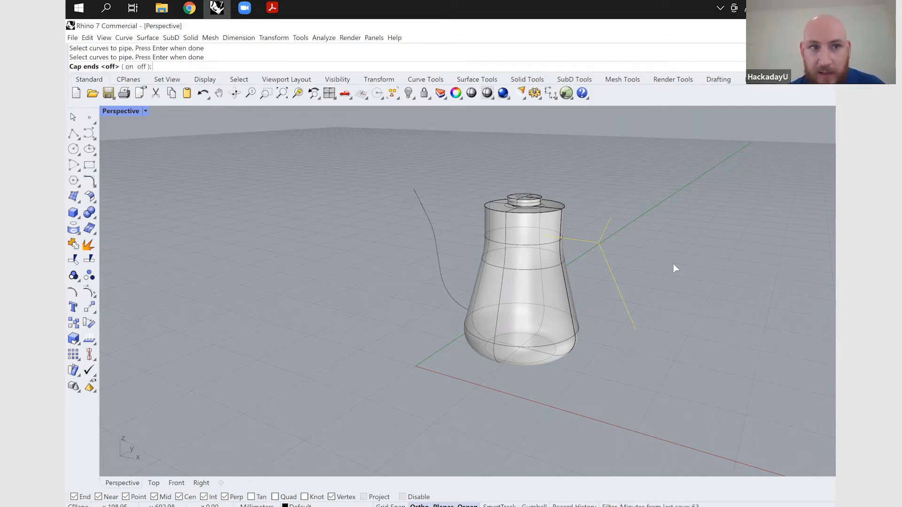
pyautogui.write('on')
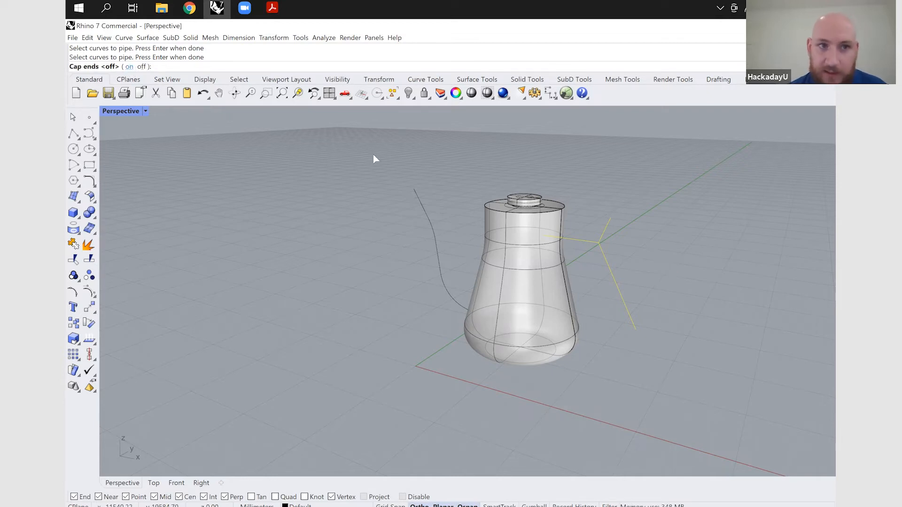
pyautogui.press('Return')
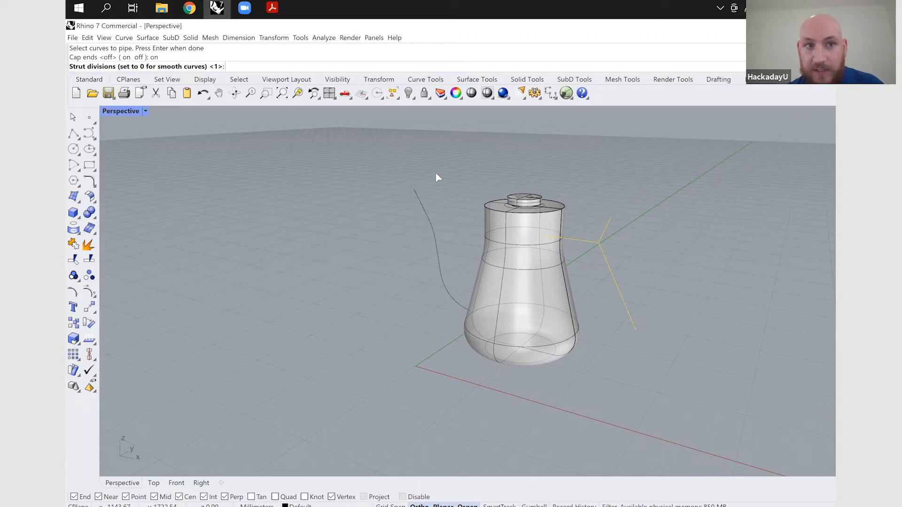
pyautogui.press('Return')
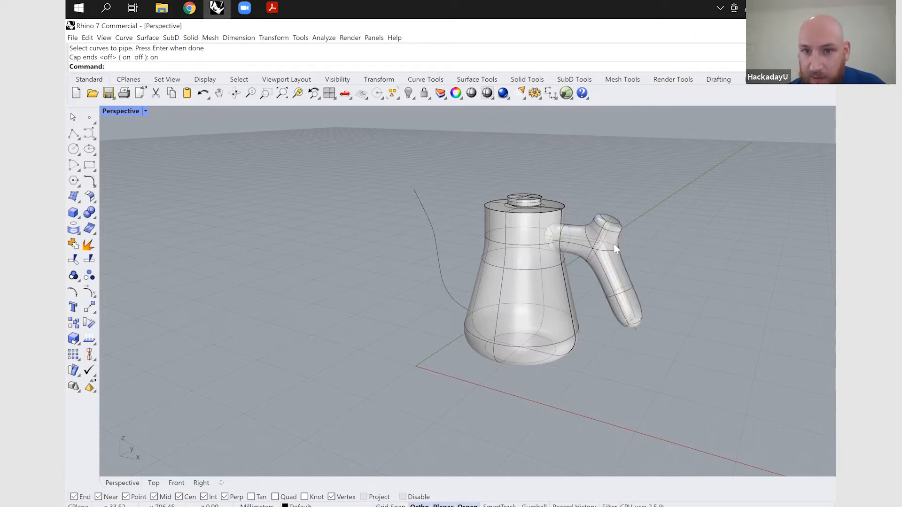
pyautogui.scroll(5, 607, 224)
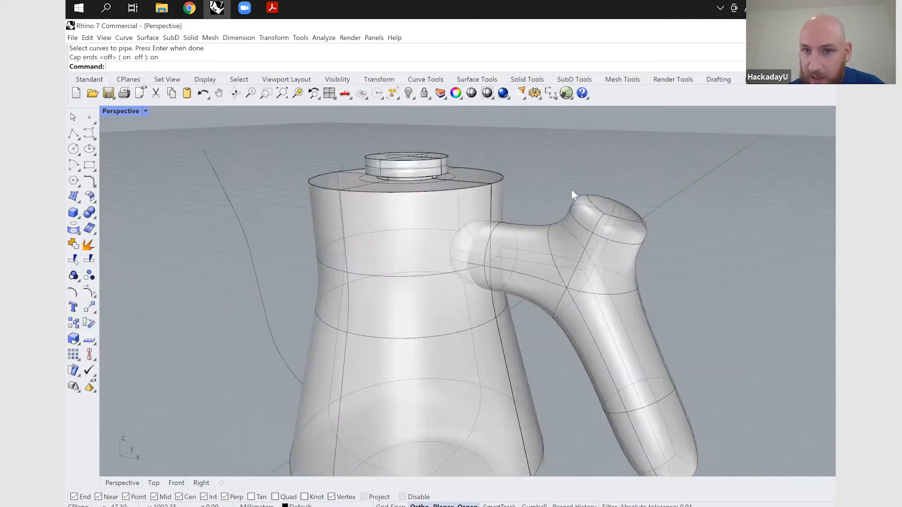
pyautogui.scroll(5, 572, 194)
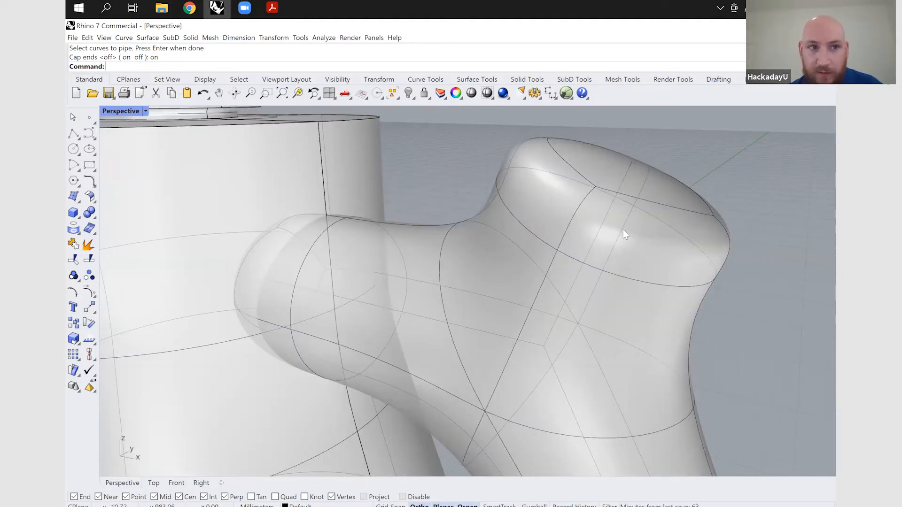
pyautogui.hotkey('ctrl', 'z')
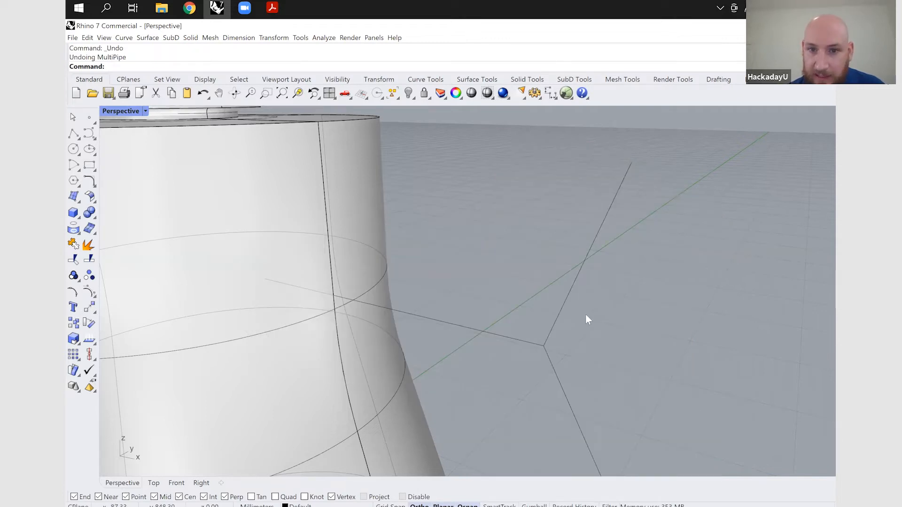
# Step: Try a MultiPipe on the three handle curves with radius 8, cap ends off and 0 strut divisions, and undo it
pyautogui.scroll(-2, 550, 293)
pyautogui.moveTo(568, 316); pyautogui.dragTo(529, 280)
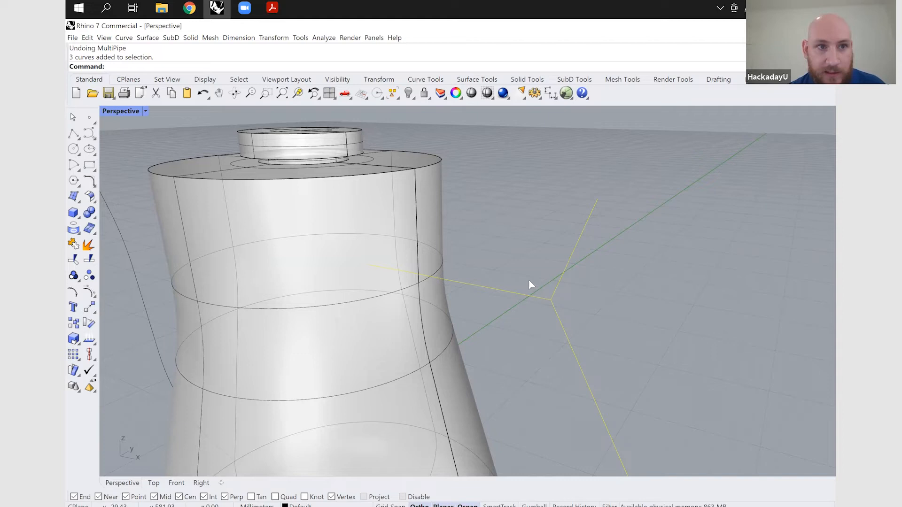
pyautogui.press('Return')
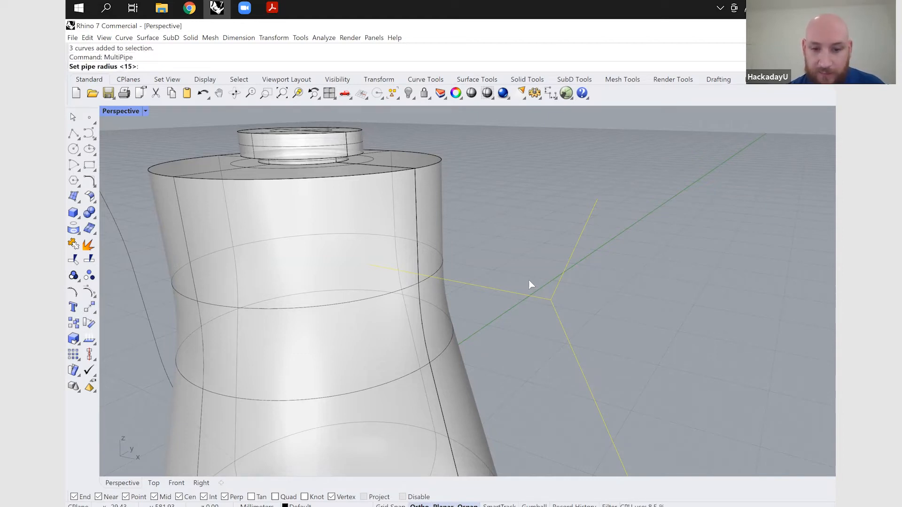
pyautogui.write('8')
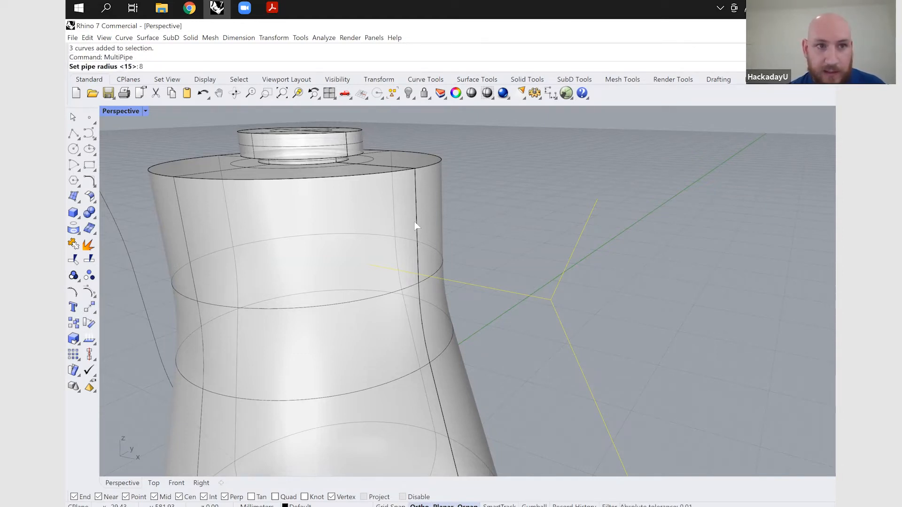
pyautogui.press('Return')
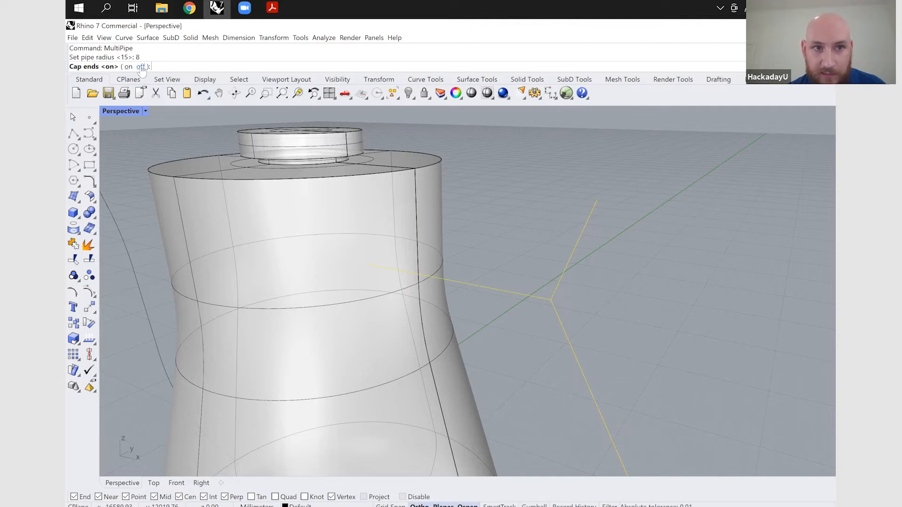
pyautogui.write('off')
pyautogui.press('Return')
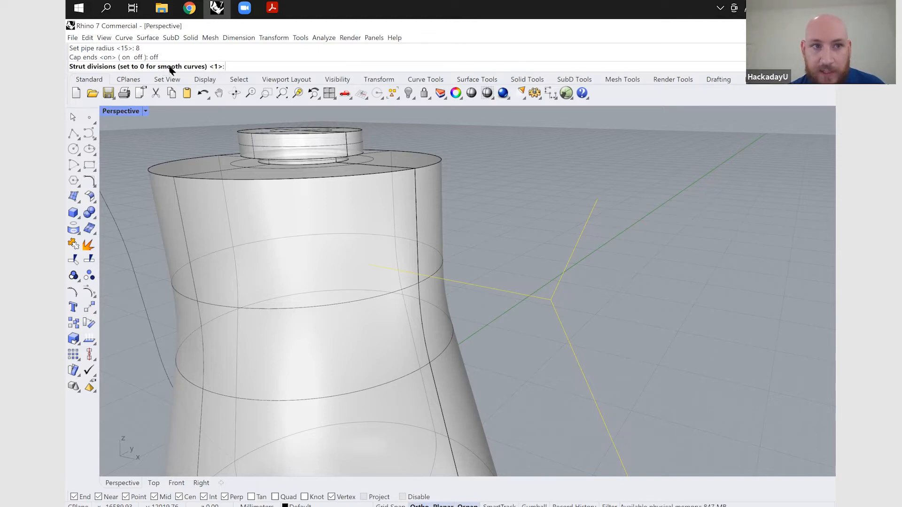
pyautogui.write('1')
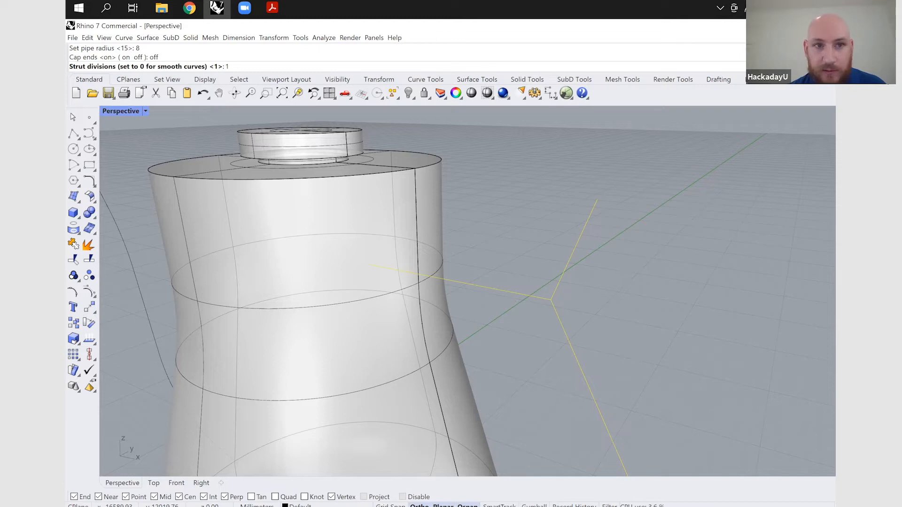
pyautogui.write('0')
pyautogui.press('Return')
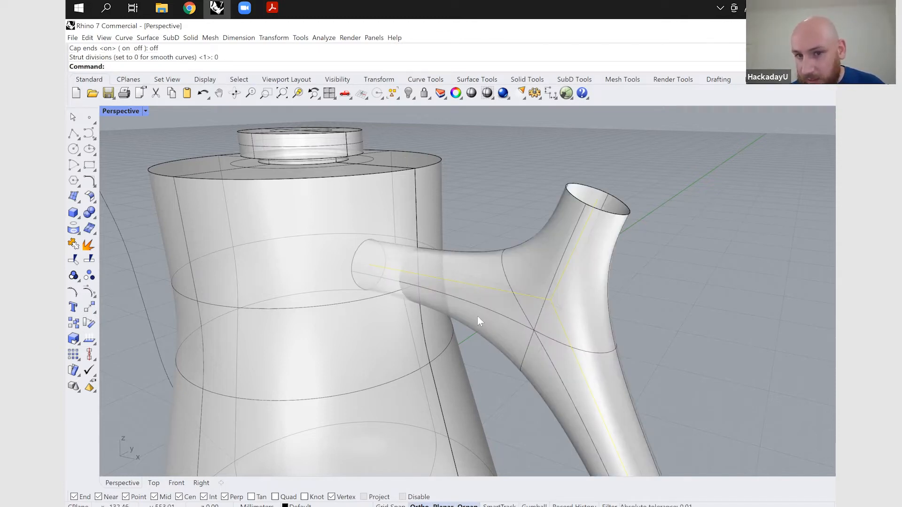
pyautogui.scroll(3, 676, 254)
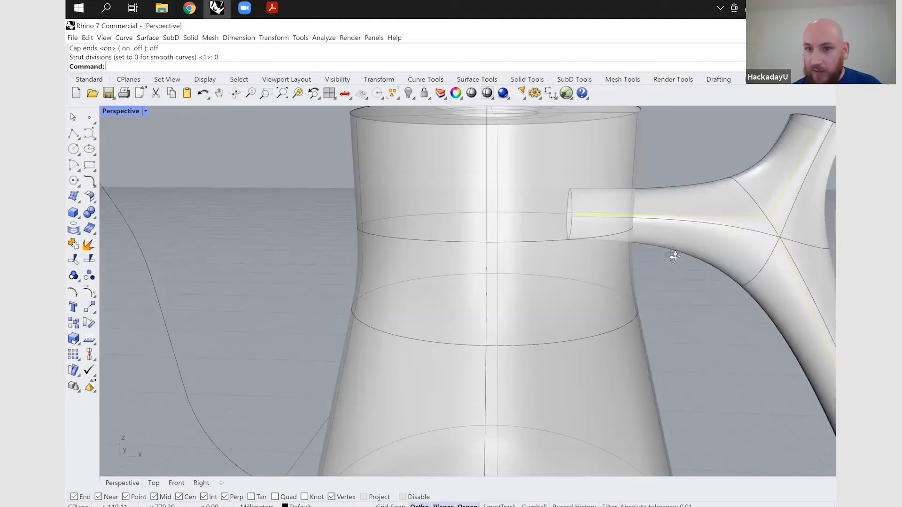
pyautogui.scroll(2, 667, 263)
pyautogui.hotkey('ctrl', 'z')
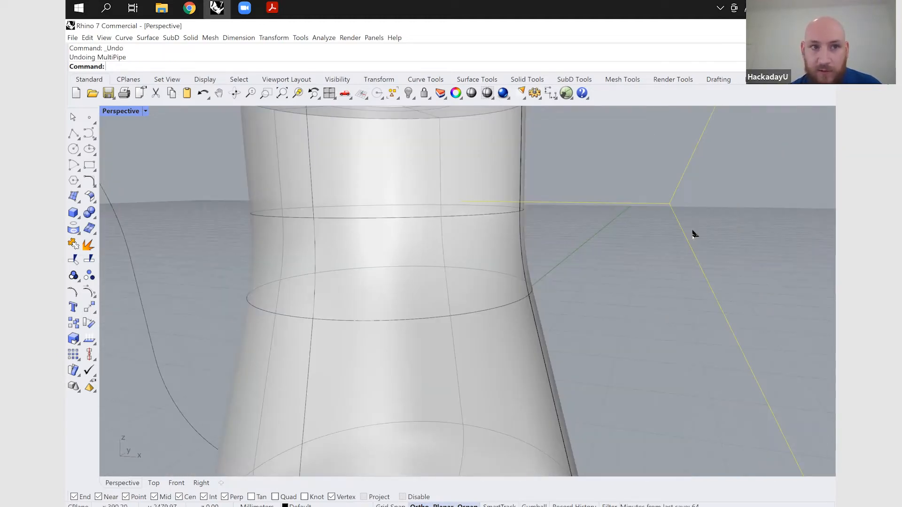
# Step: Pipe the three selected handle curves with MultiPipe, keeping radius 8 and cap ends off, with 1 strut division
pyautogui.press('Return')
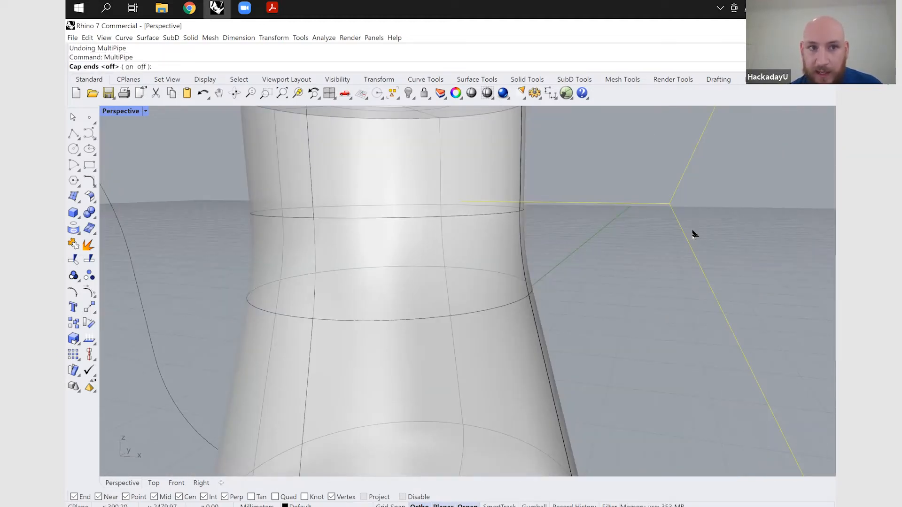
pyautogui.press('Return')
pyautogui.write('1')
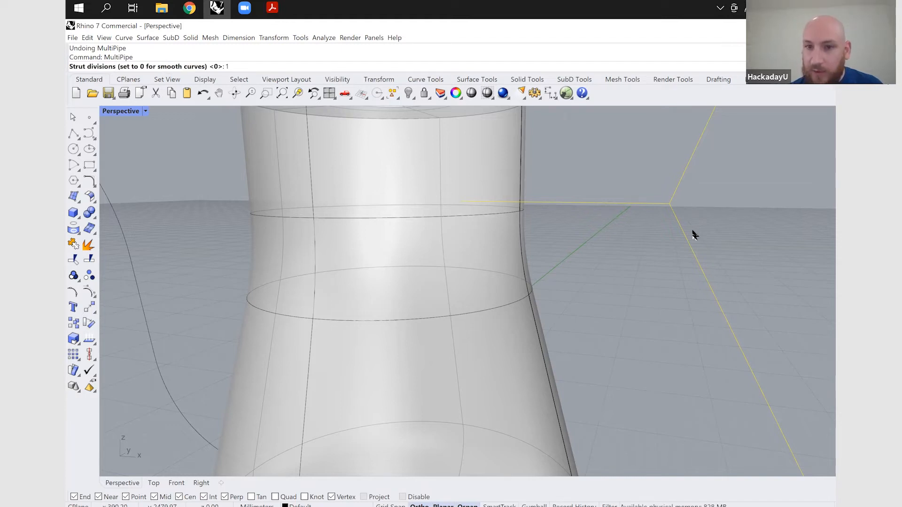
pyautogui.press('Return')
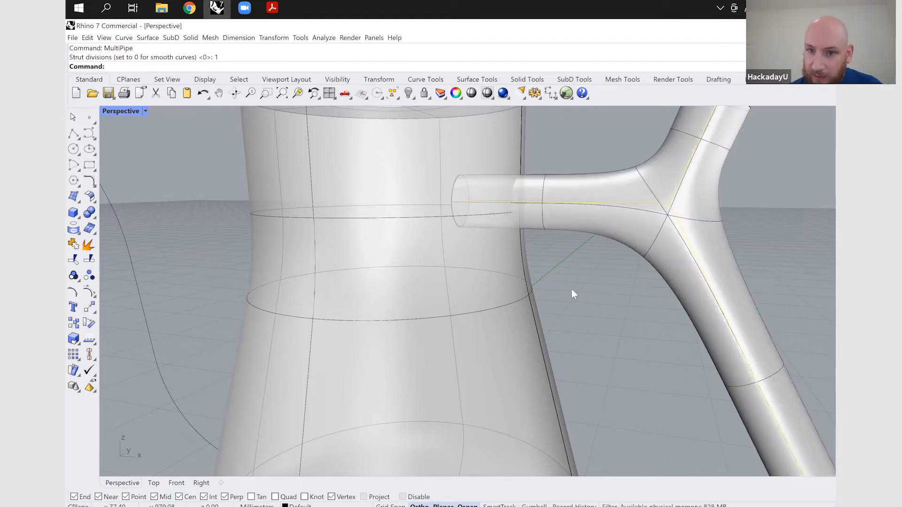
pyautogui.scroll(-5, 571, 289)
pyautogui.scroll(-3, 605, 291)
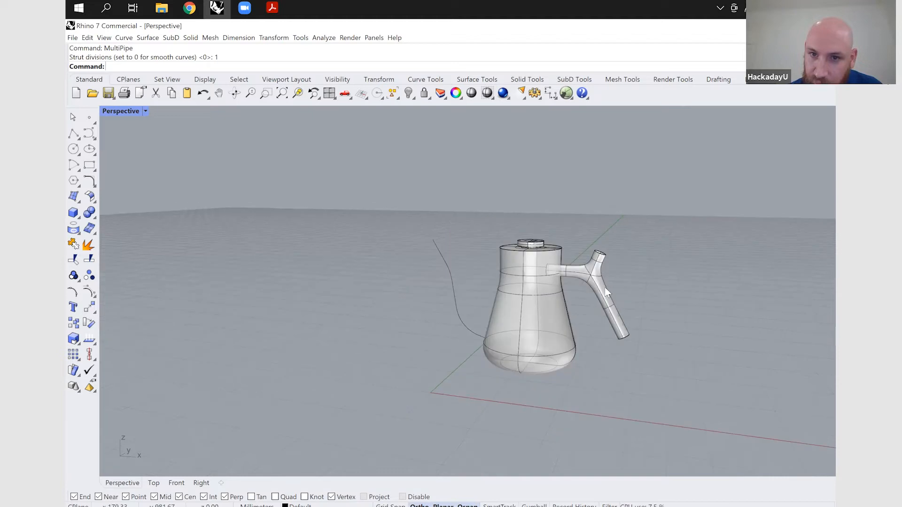
# Step: Duplicate the complete open edge loops at the handle's upper tip and lower end with DupEdge
pyautogui.scroll(5, 619, 278)
pyautogui.click(599, 287)
pyautogui.click(649, 276)
pyautogui.moveTo(531, 269); pyautogui.dragTo(515, 281, button='right')
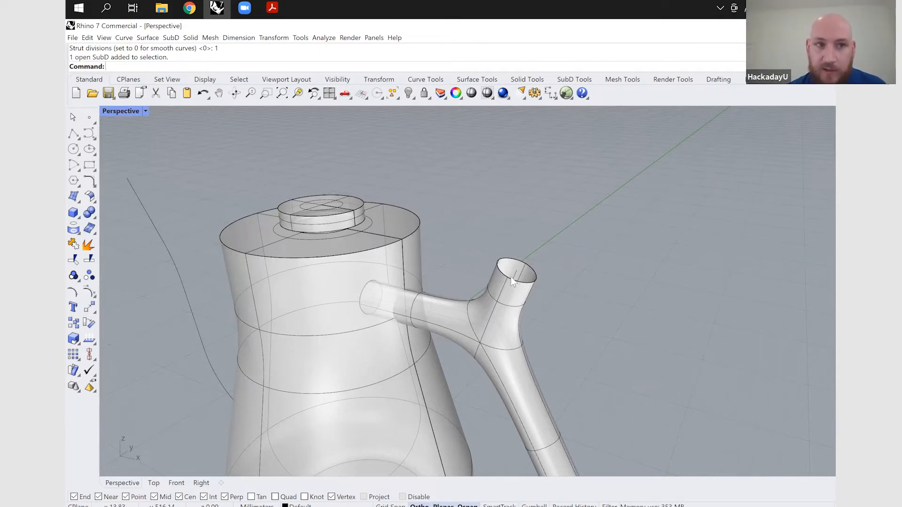
pyautogui.write('DupEdge')
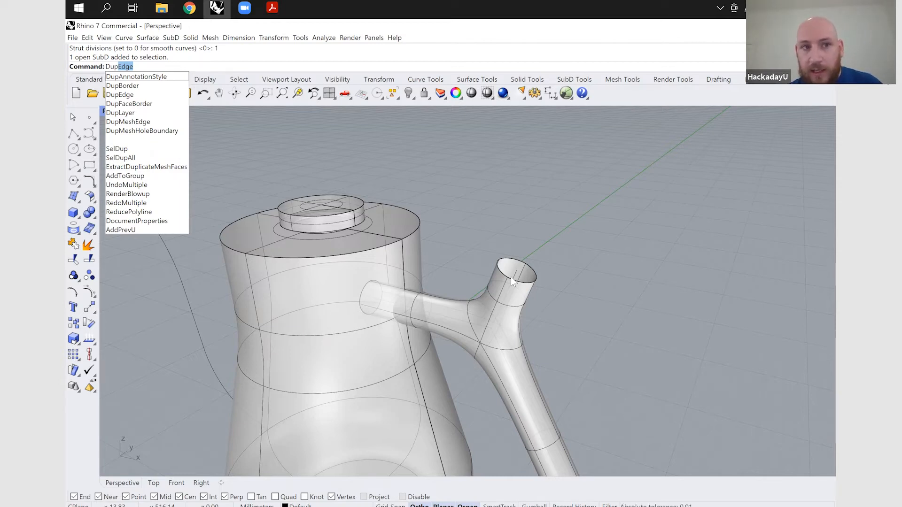
pyautogui.press('Return')
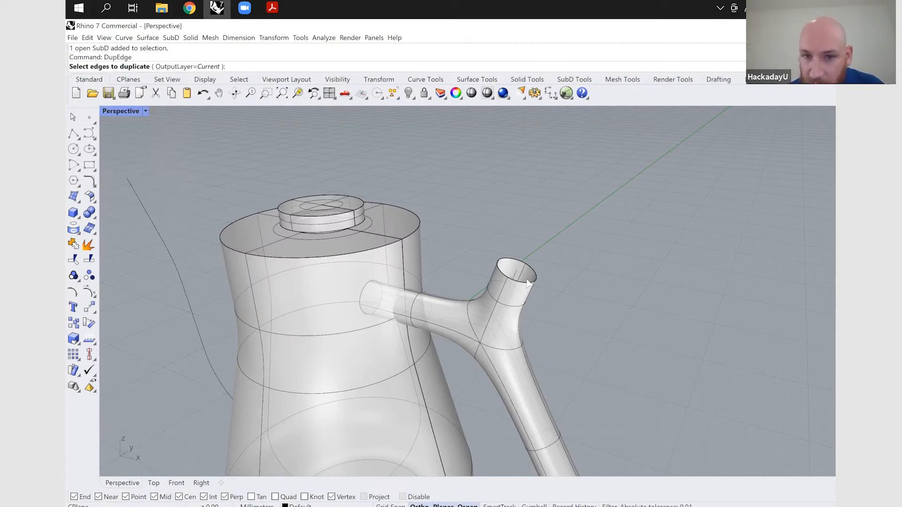
pyautogui.click(537, 279)
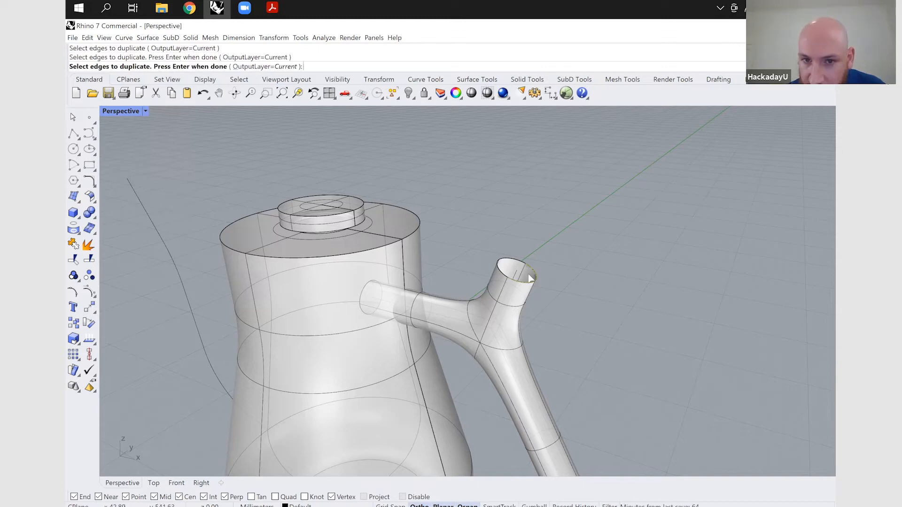
pyautogui.doubleClick(535, 278)
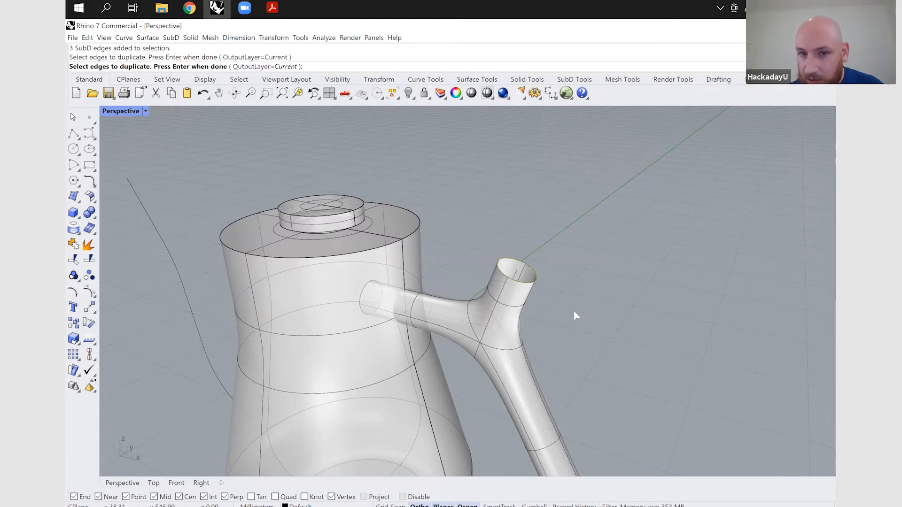
pyautogui.moveTo(575, 290); pyautogui.dragTo(580, 239, button='right')
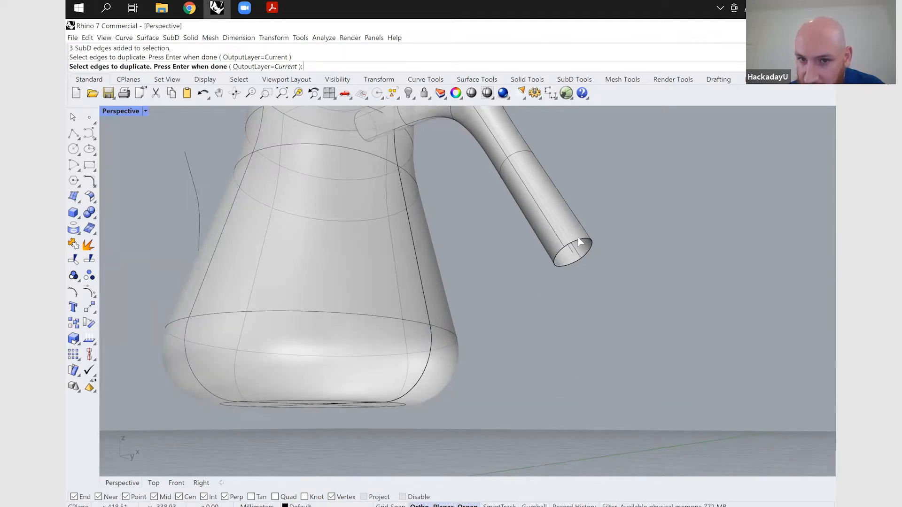
pyautogui.click(580, 239)
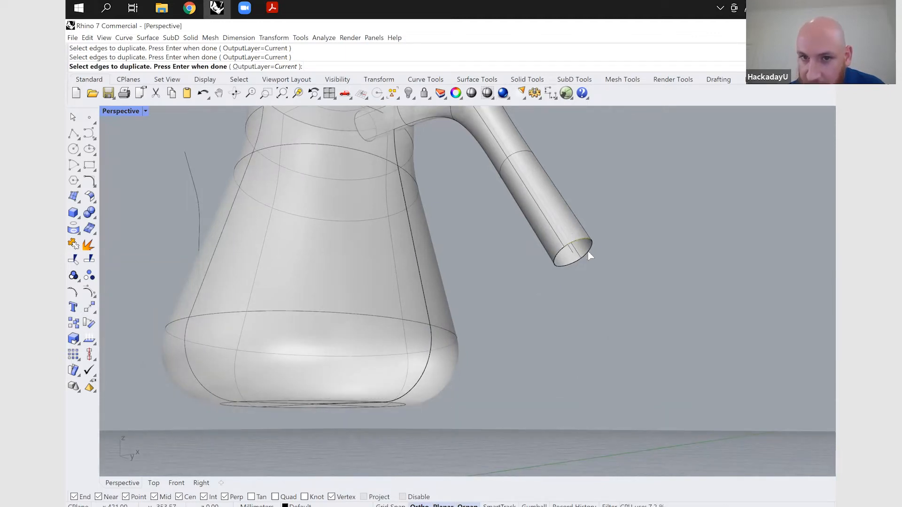
pyautogui.doubleClick(589, 255)
pyautogui.press('Return')
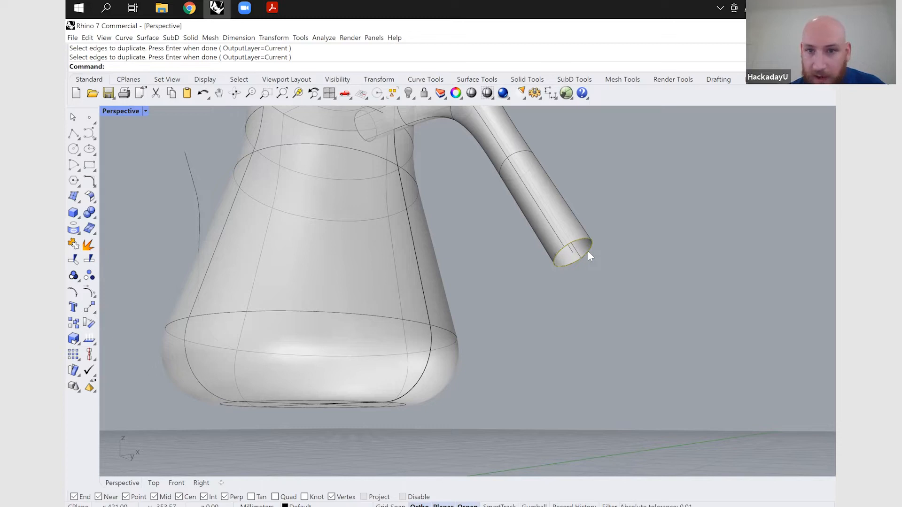
pyautogui.write('Join')
pyautogui.press('Return')
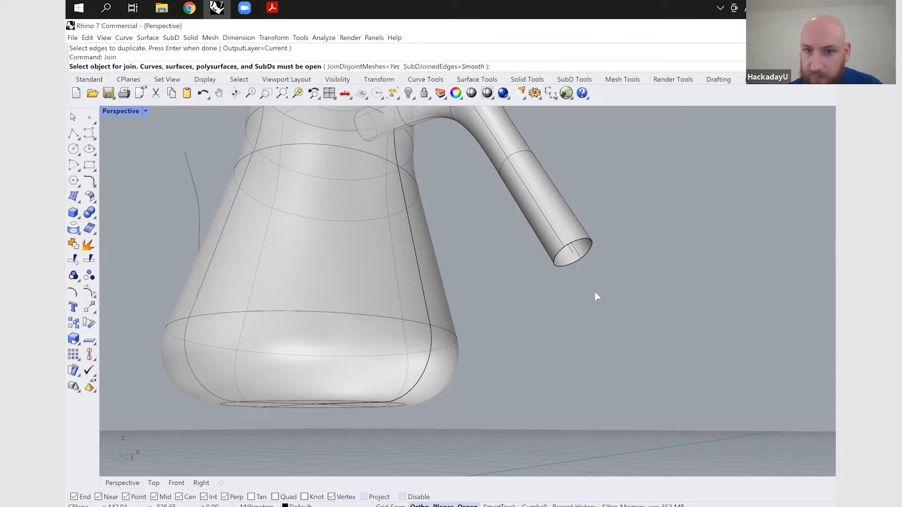
pyautogui.press('Return')
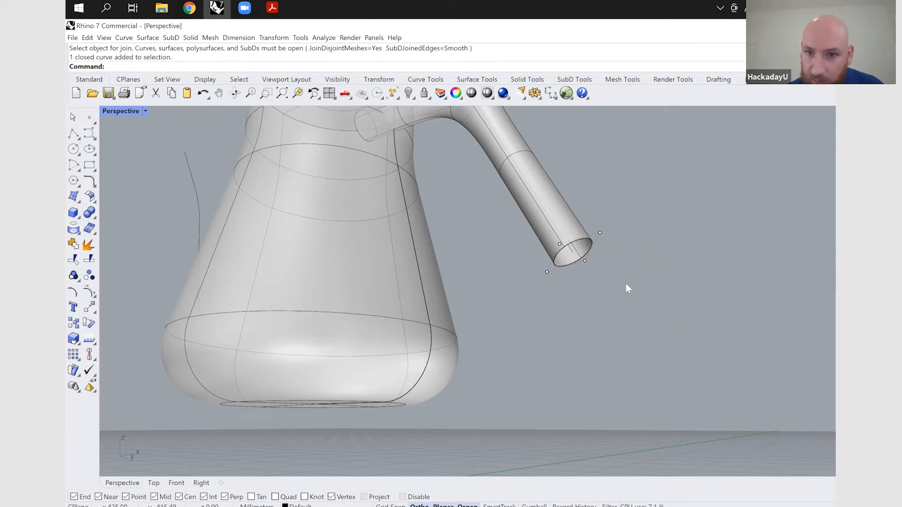
# Step: Cap the handle's upper tip and lower end with planar surfaces made from the two duplicated edge curves
pyautogui.click(589, 259)
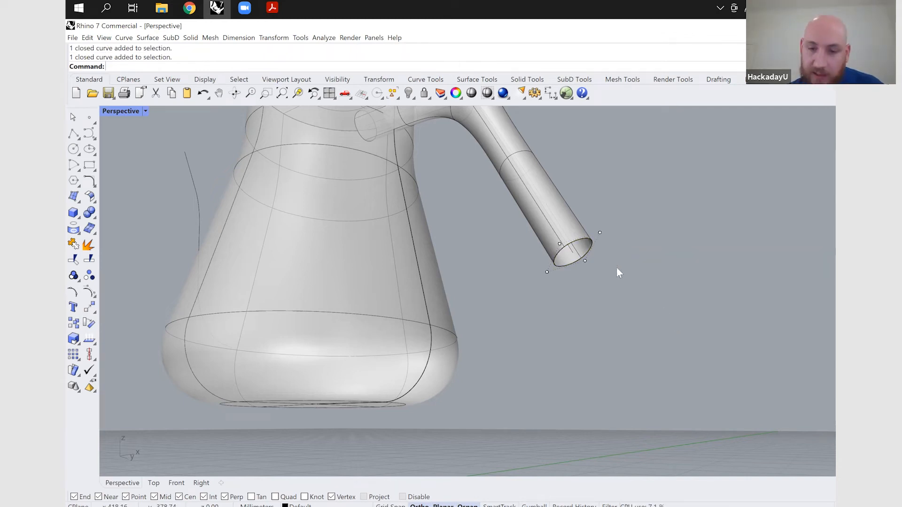
pyautogui.moveTo(612, 276); pyautogui.dragTo(508, 205, button='right')
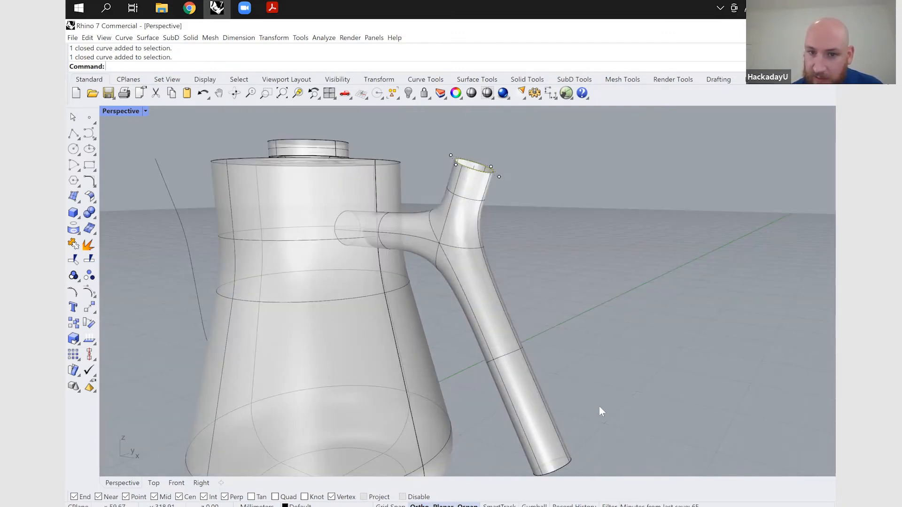
pyautogui.moveTo(477, 325); pyautogui.dragTo(482, 300, button='right')
pyautogui.click(557, 374)
pyautogui.write('PlanarSrf')
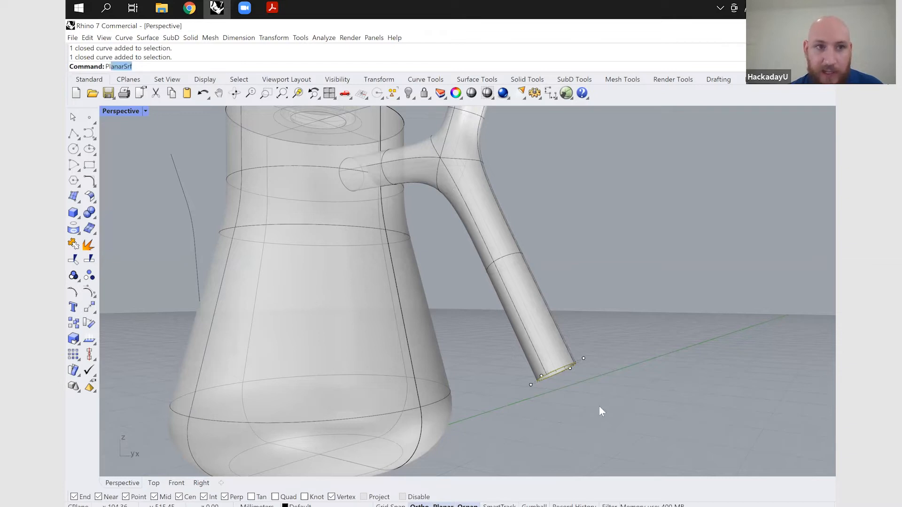
pyautogui.press('Return')
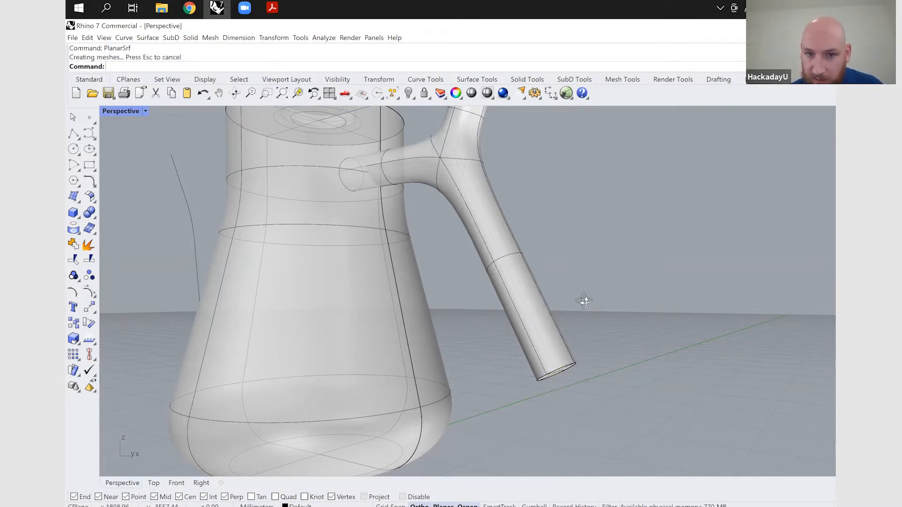
pyautogui.moveTo(584, 300); pyautogui.dragTo(553, 263, button='right')
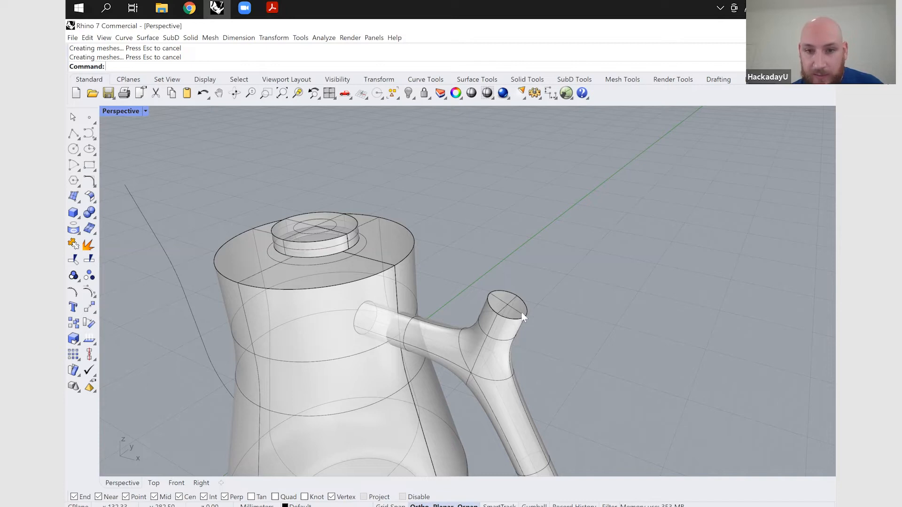
pyautogui.moveTo(521, 305); pyautogui.dragTo(488, 390, button='right')
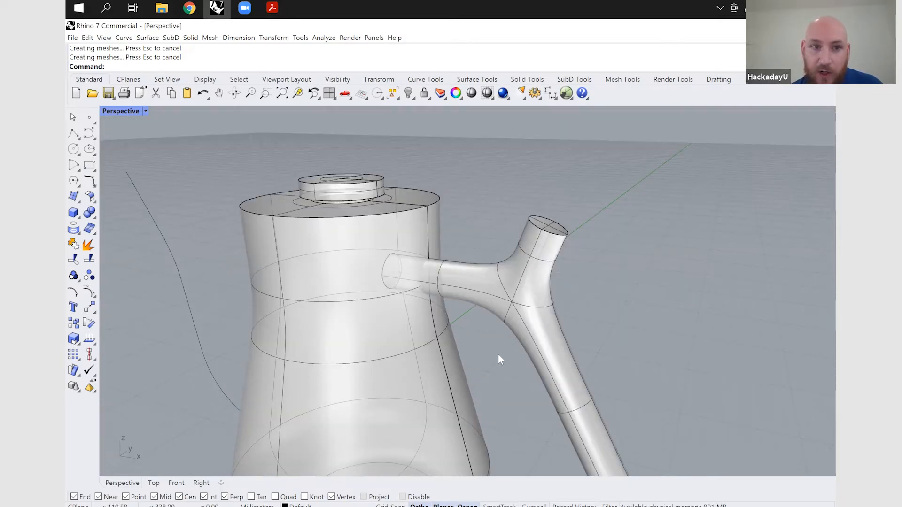
# Step: Switch to the four-viewport layout and zoom all viewports to the selected kettle body, lid and handle
pyautogui.click(412, 283)
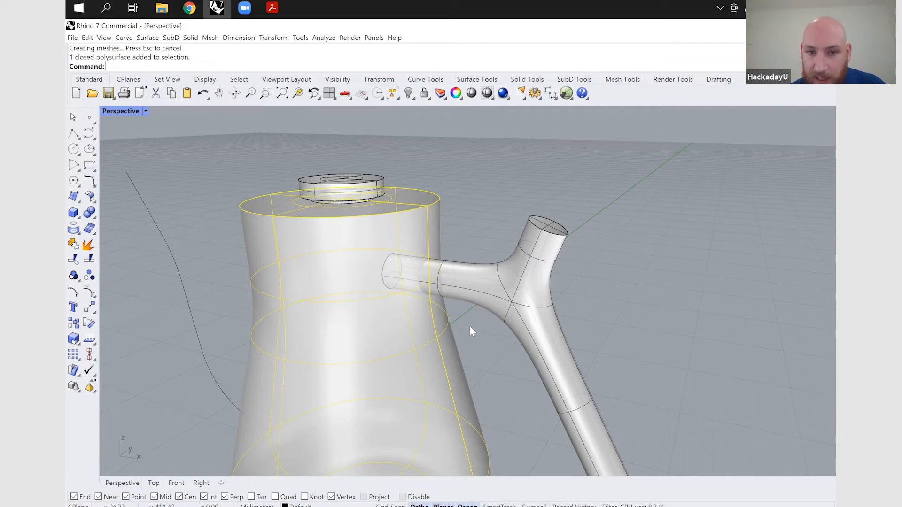
pyautogui.press('Escape')
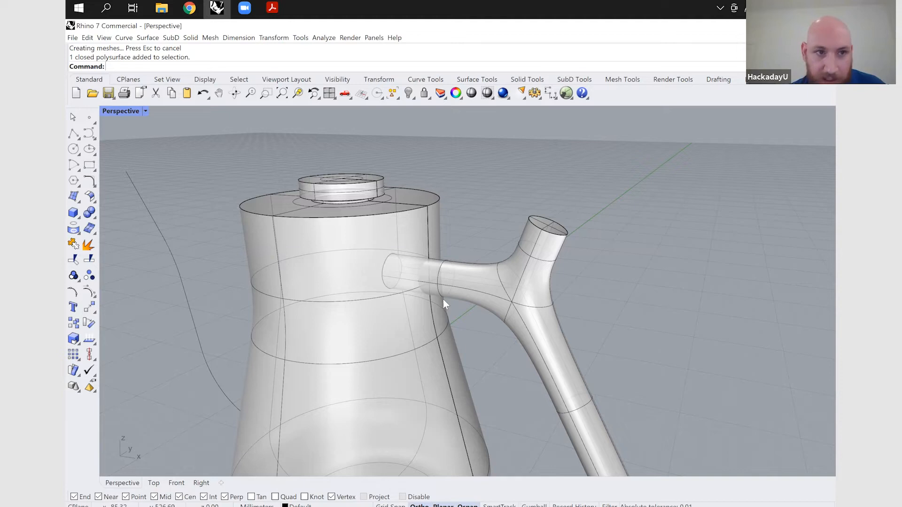
pyautogui.moveTo(123, 101); pyautogui.dragTo(127, 109, button='right')
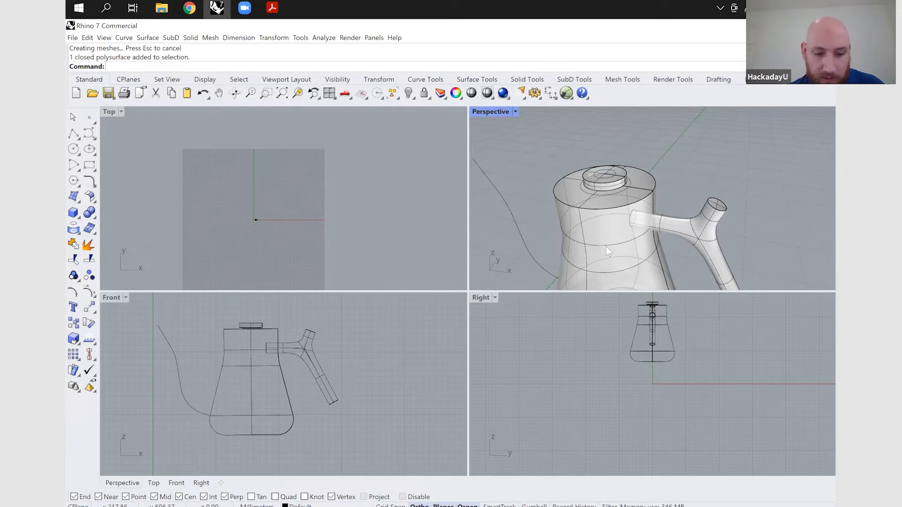
pyautogui.hotkey('ctrl', 'a')
pyautogui.write('Z')
pyautogui.press('Return')
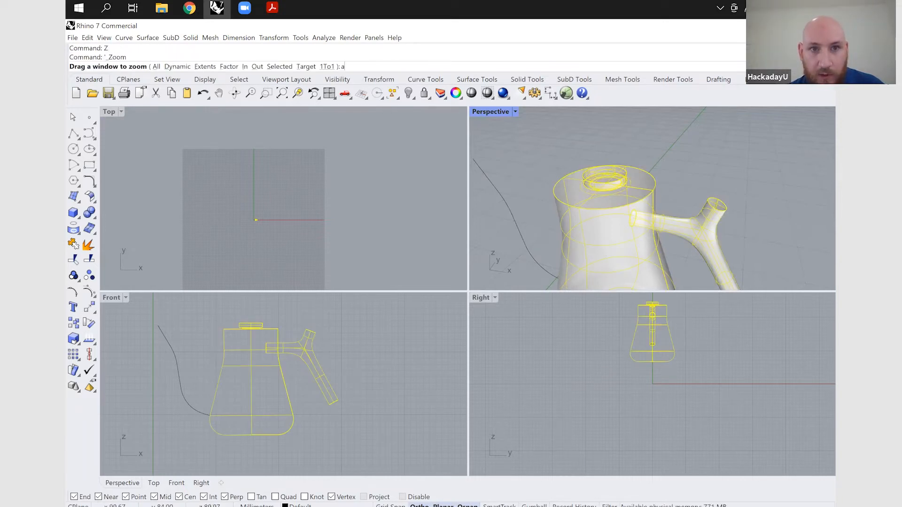
pyautogui.write('a')
pyautogui.press('Return')
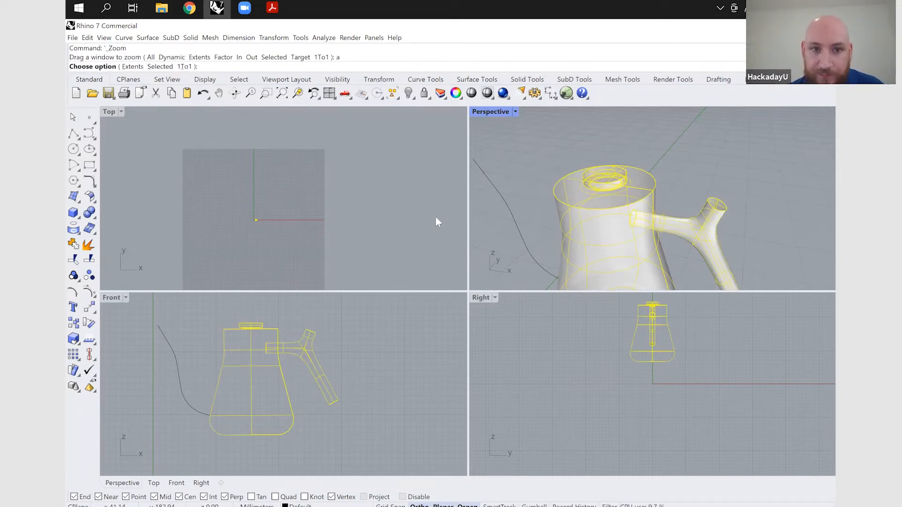
pyautogui.write('s')
pyautogui.press('Return')
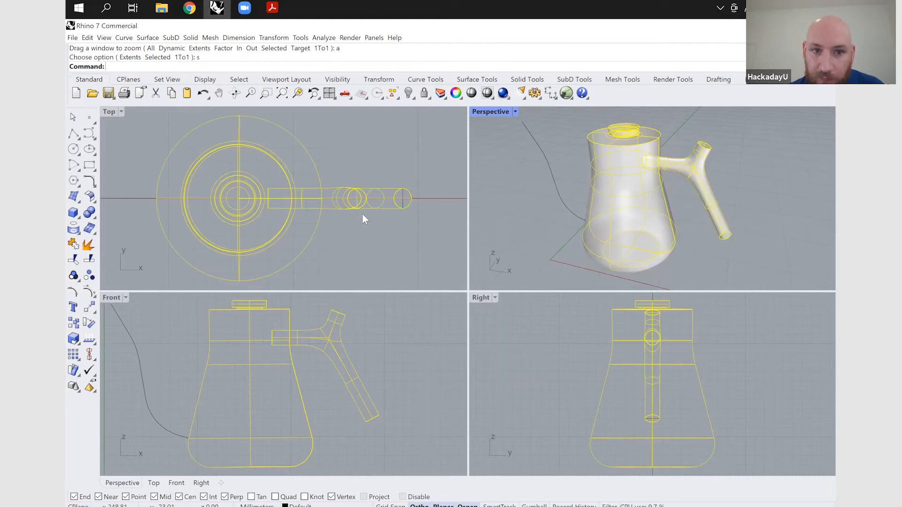
# Step: Try a straight polyline about 14 mm long in the Top view, starting at the body's widest point under the handle, and delete it
pyautogui.click(322, 200)
pyautogui.scroll(10, 323, 200)
pyautogui.click(72, 135)
pyautogui.scroll(-2, 198, 147)
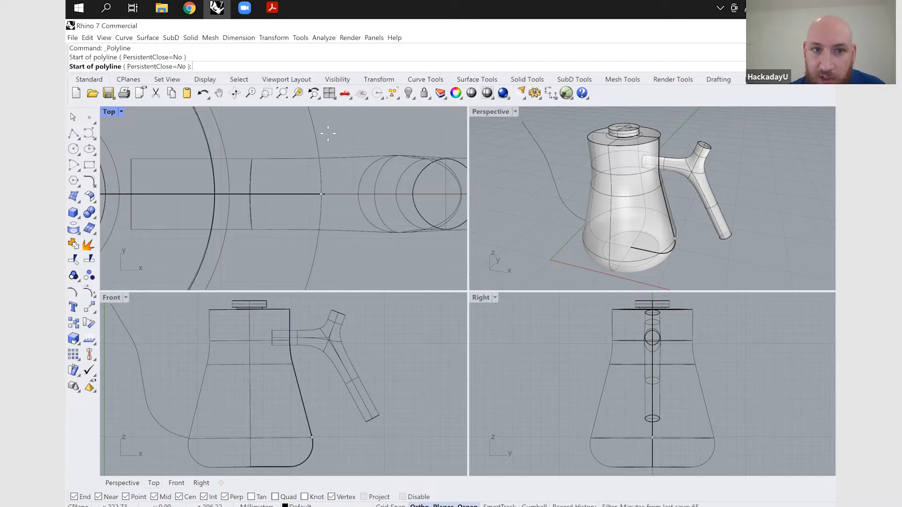
pyautogui.click(321, 194)
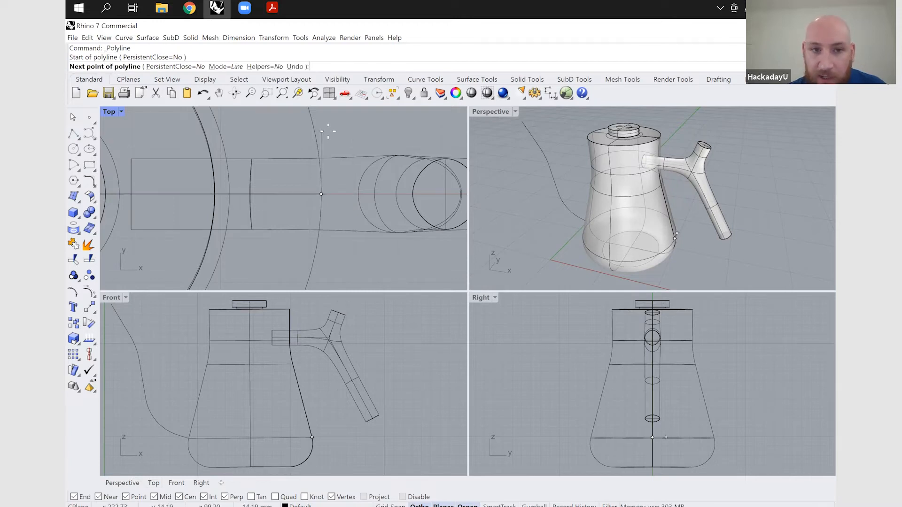
pyautogui.click(322, 142)
pyautogui.press('Return')
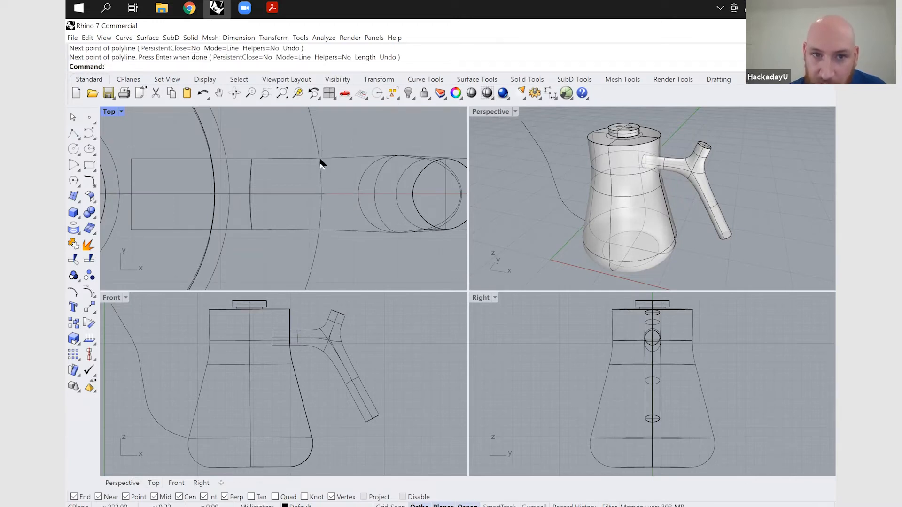
pyautogui.scroll(5, 319, 158)
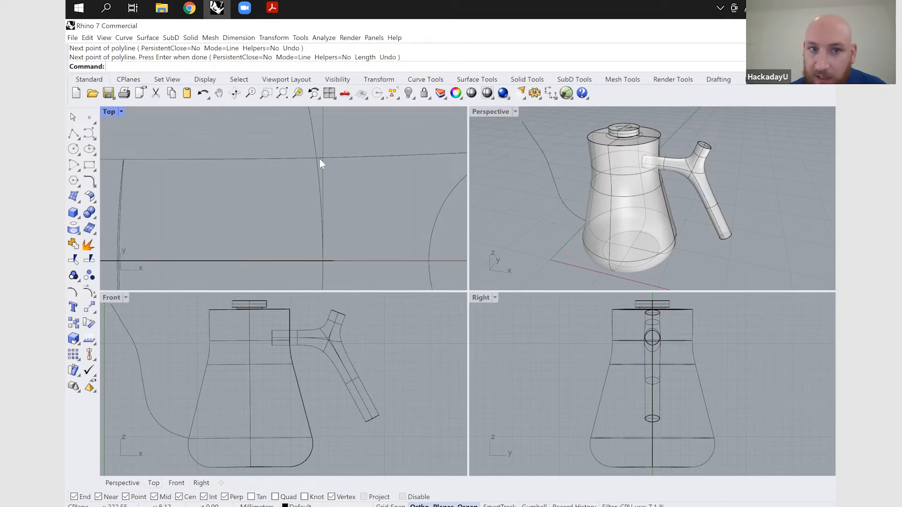
pyautogui.click(322, 147)
pyautogui.press('Delete')
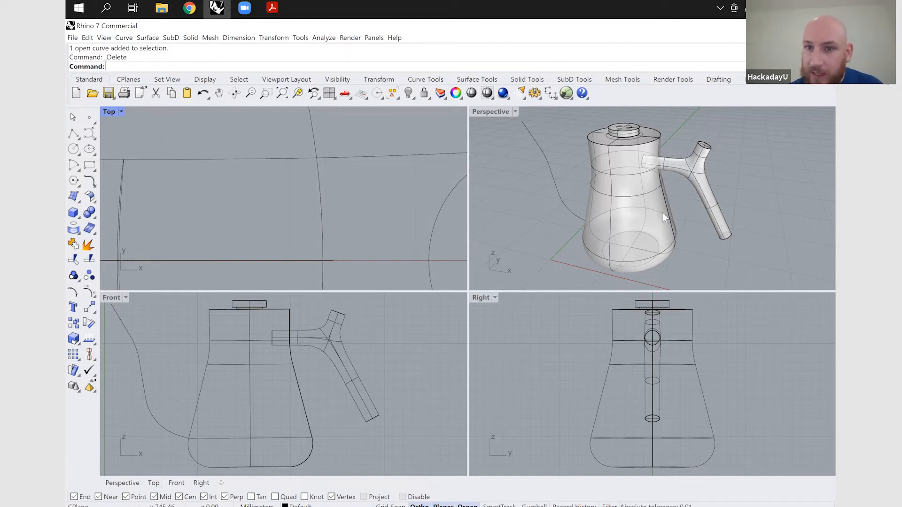
pyautogui.click(669, 212)
pyautogui.click(681, 224)
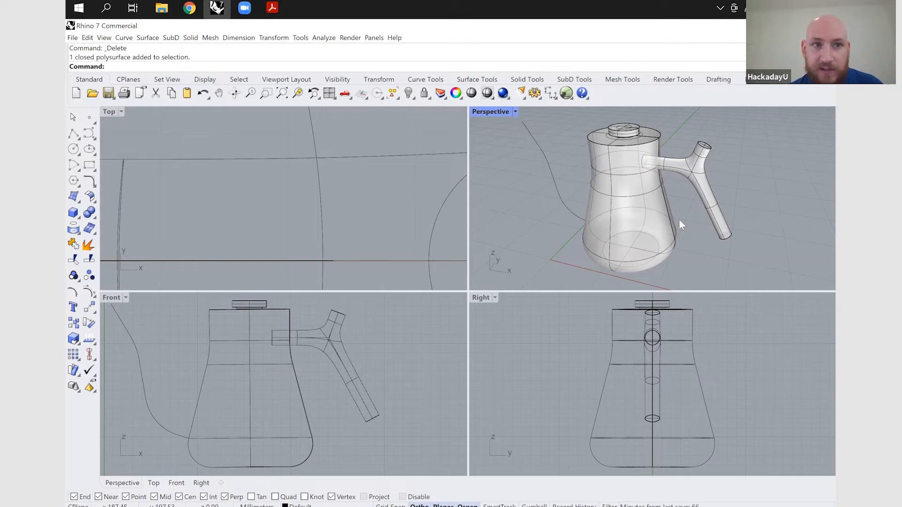
pyautogui.write('Split')
pyautogui.press('Return')
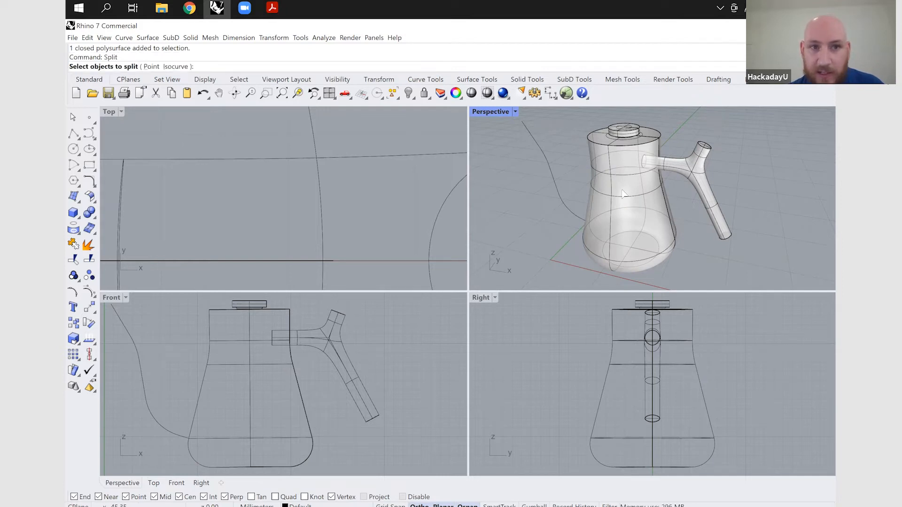
pyautogui.click(667, 160)
pyautogui.press('Escape')
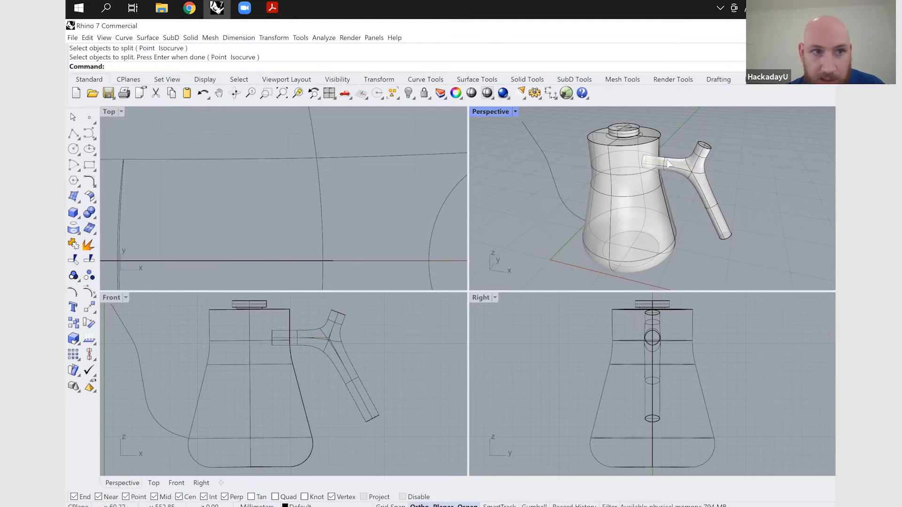
# Step: Split the handle using the kettle body as the cutting object
pyautogui.press('Return')
pyautogui.click(669, 164)
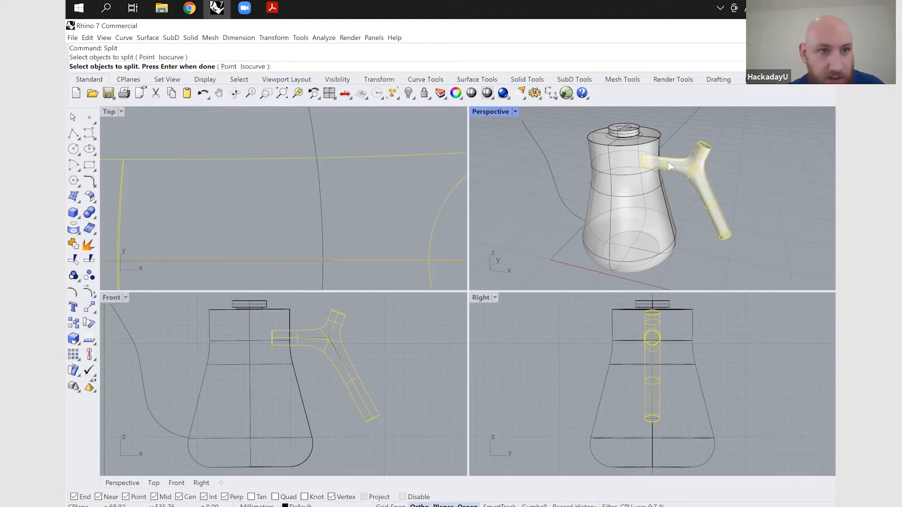
pyautogui.press('Return')
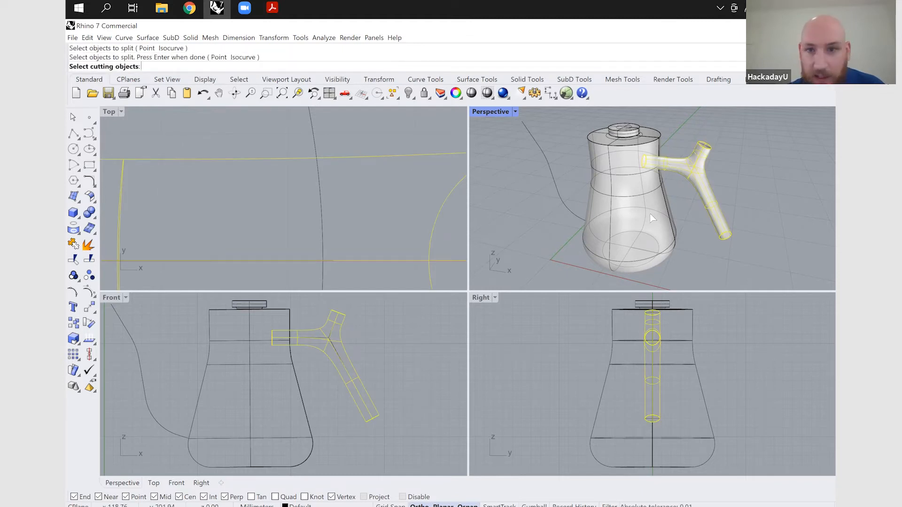
pyautogui.click(665, 190)
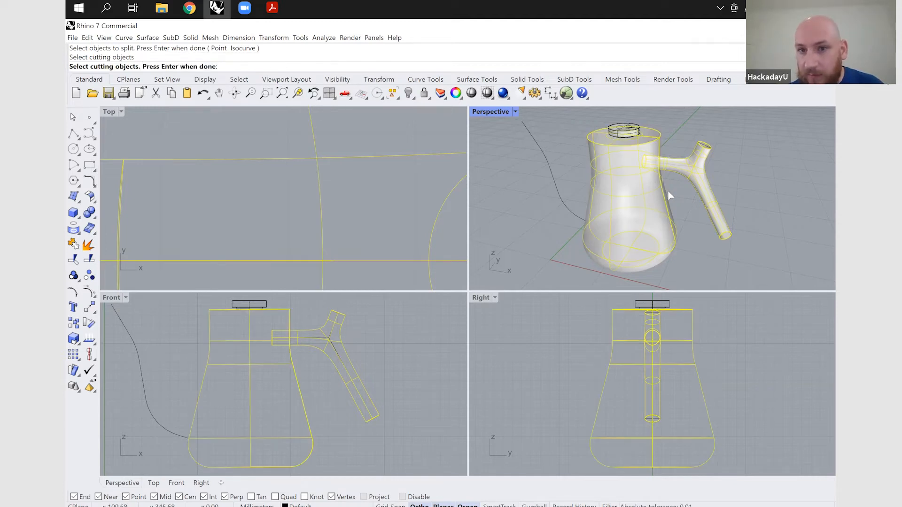
pyautogui.press('Return')
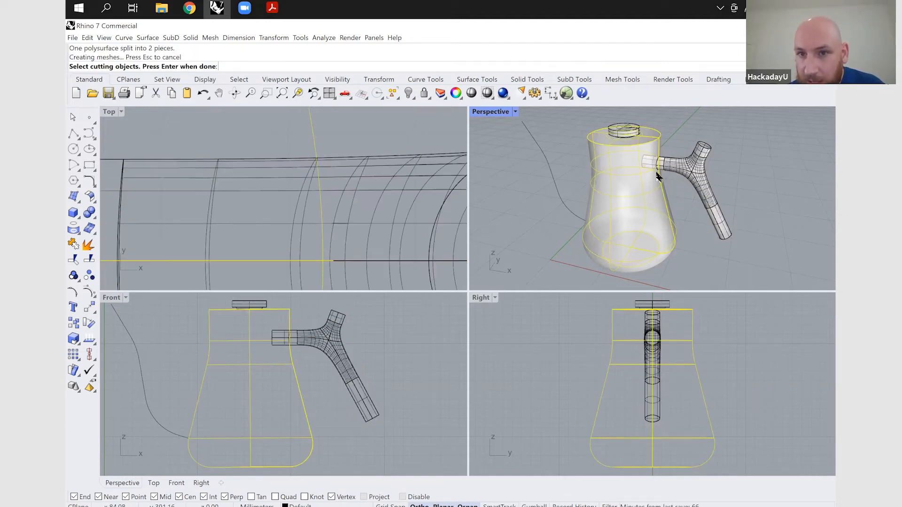
# Step: Delete the split-off section of the handle that lies inside the kettle body
pyautogui.click(652, 168)
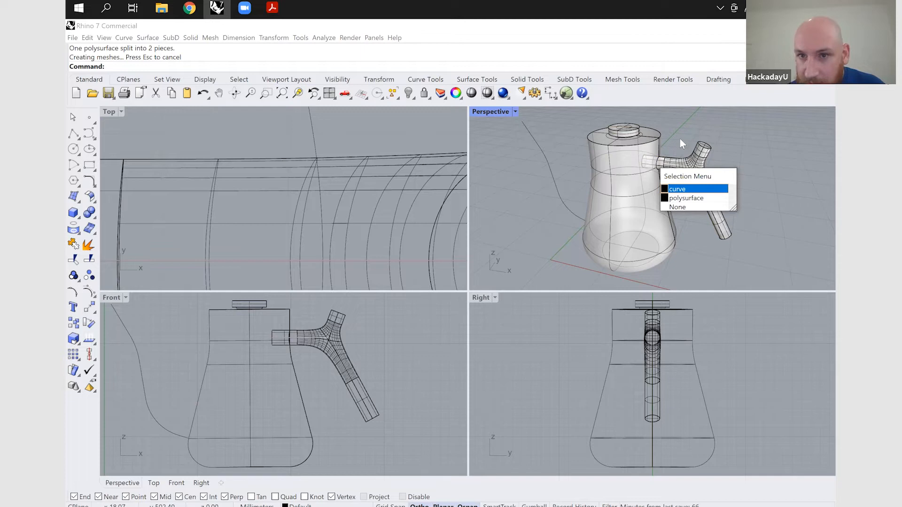
pyautogui.scroll(5, 647, 161)
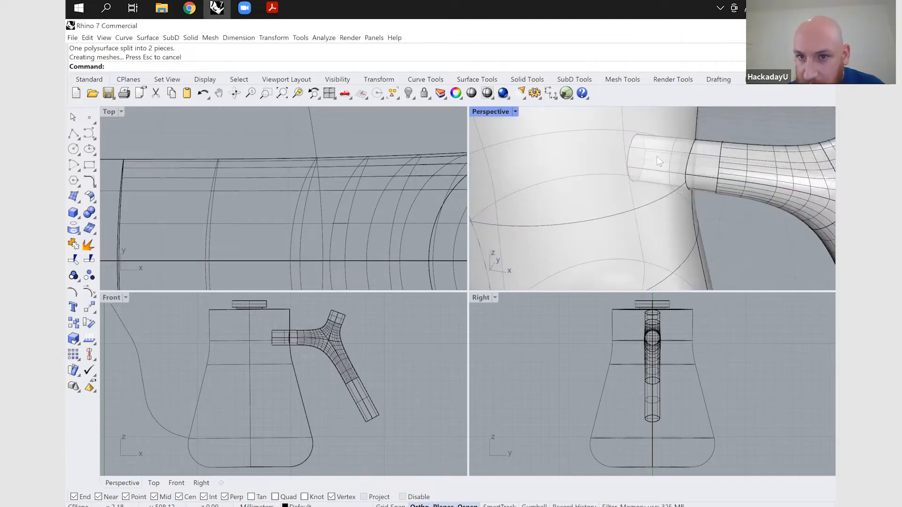
pyautogui.moveTo(656, 156); pyautogui.dragTo(669, 149, button='right')
pyautogui.click(667, 168)
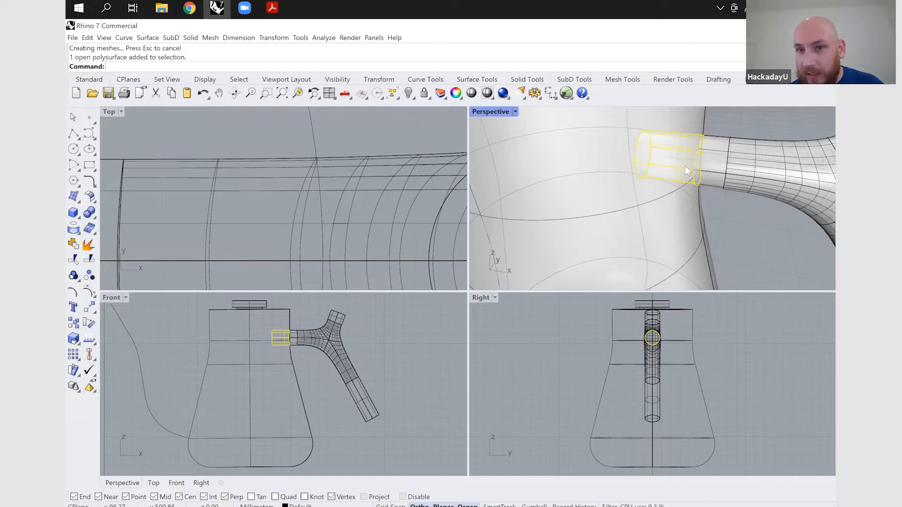
pyautogui.press('Delete')
pyautogui.moveTo(626, 174); pyautogui.dragTo(626, 175, button='right')
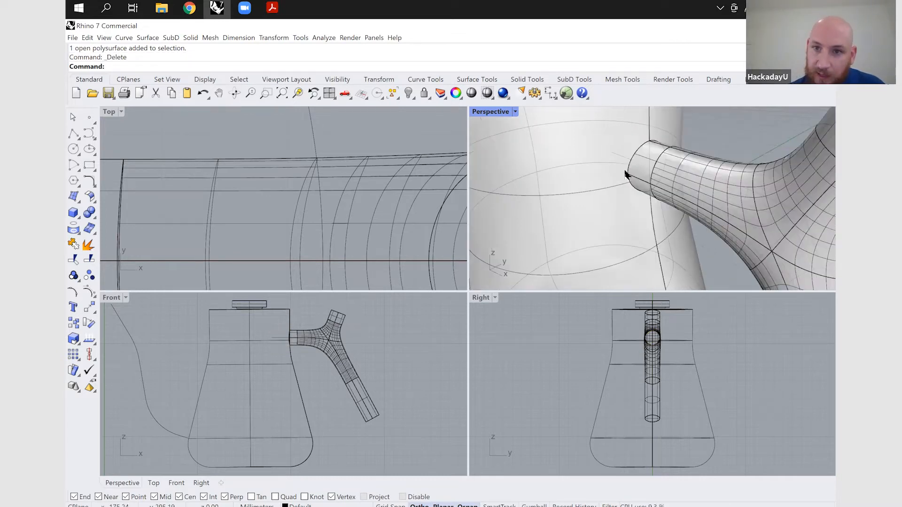
# Step: Split the kettle body using the trimmed handle polysurface as the cutting object
pyautogui.scroll(-5, 622, 177)
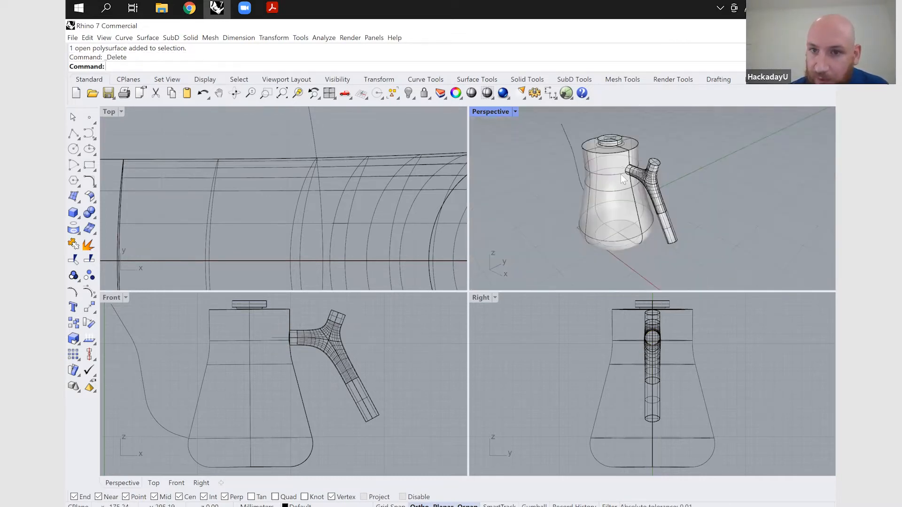
pyautogui.scroll(4, 621, 174)
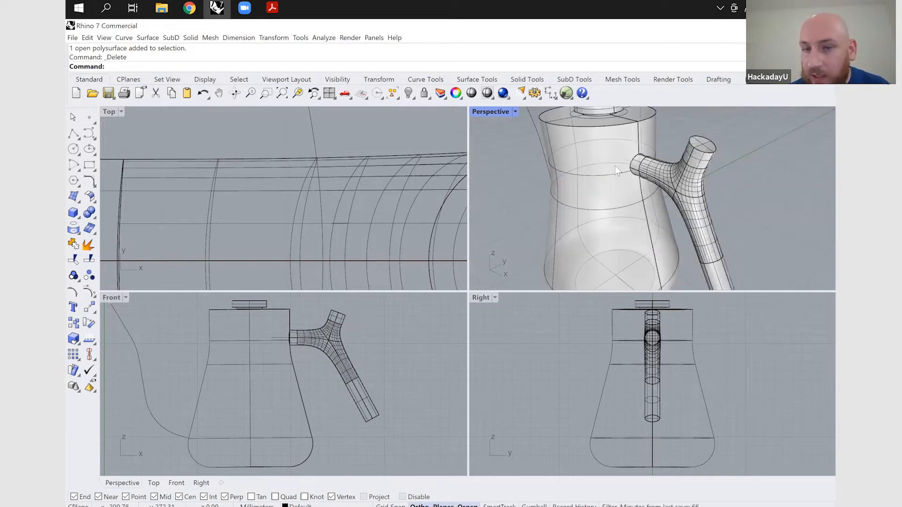
pyautogui.click(616, 167)
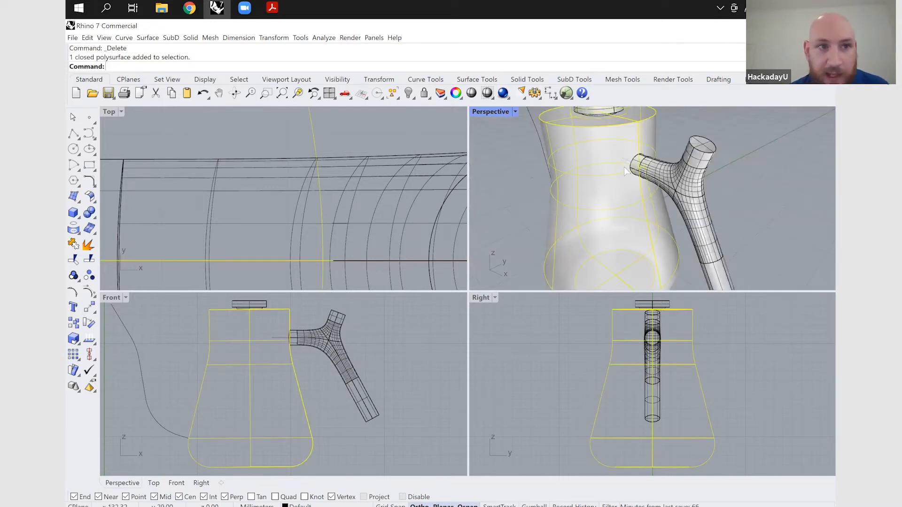
pyautogui.write('Split')
pyautogui.press('Return')
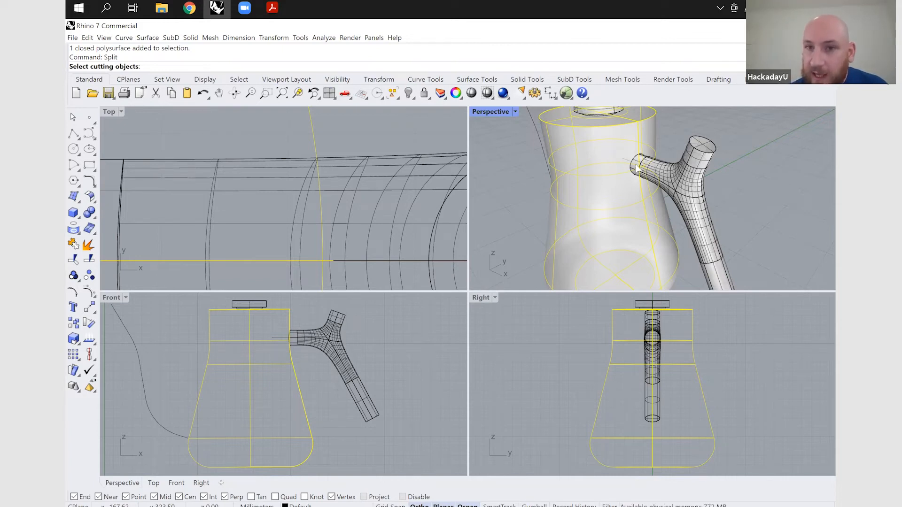
pyautogui.click(668, 198)
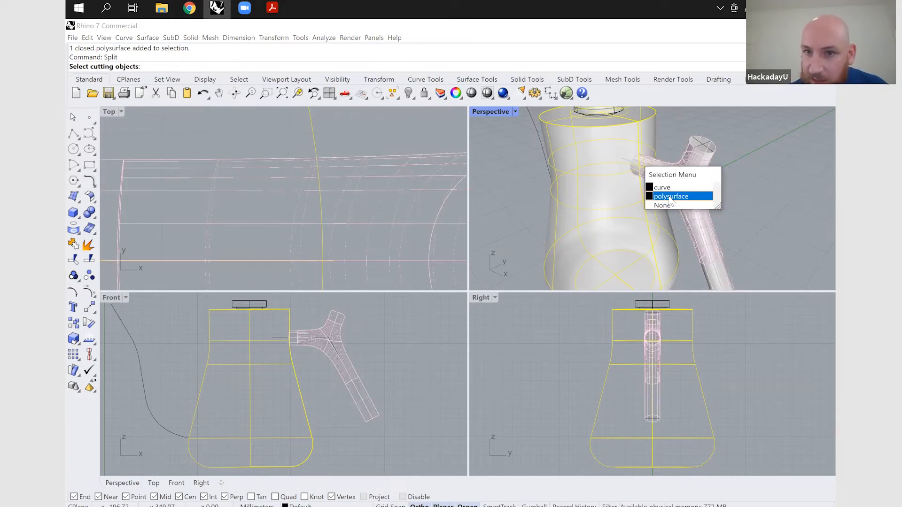
pyautogui.click(649, 187)
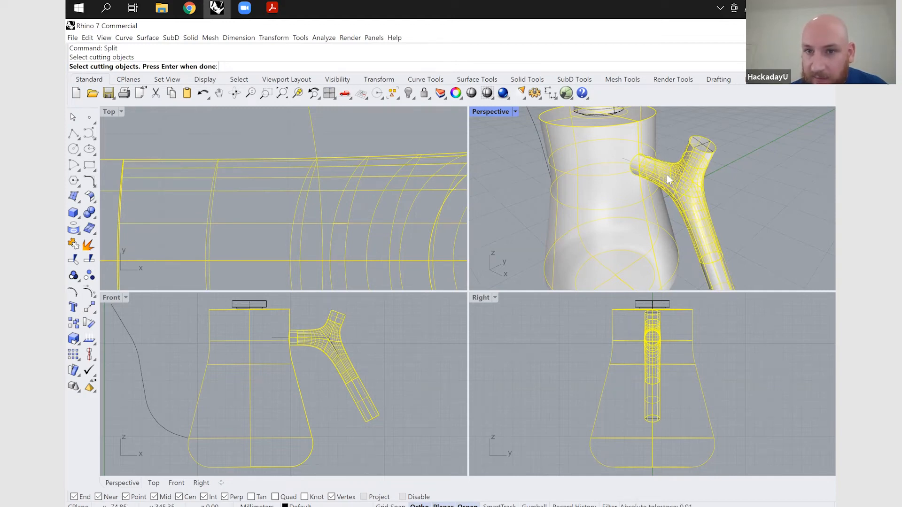
pyautogui.press('Return')
# Step: Delete only the small patch of the kettle body wall enclosed by the handle's end, keeping the rest of the body
pyautogui.scroll(5, 651, 158)
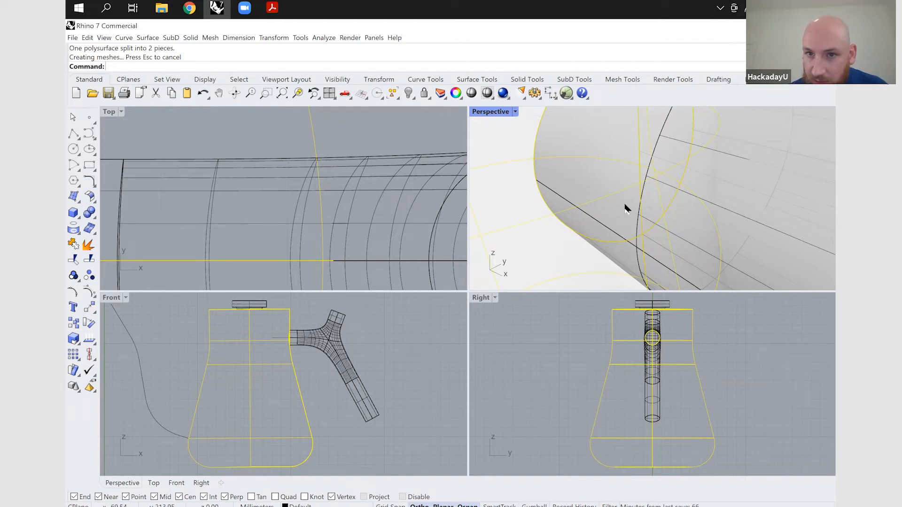
pyautogui.scroll(-5, 632, 229)
pyautogui.keyDown('ctrl'); pyautogui.click(633, 228); pyautogui.keyUp('ctrl')
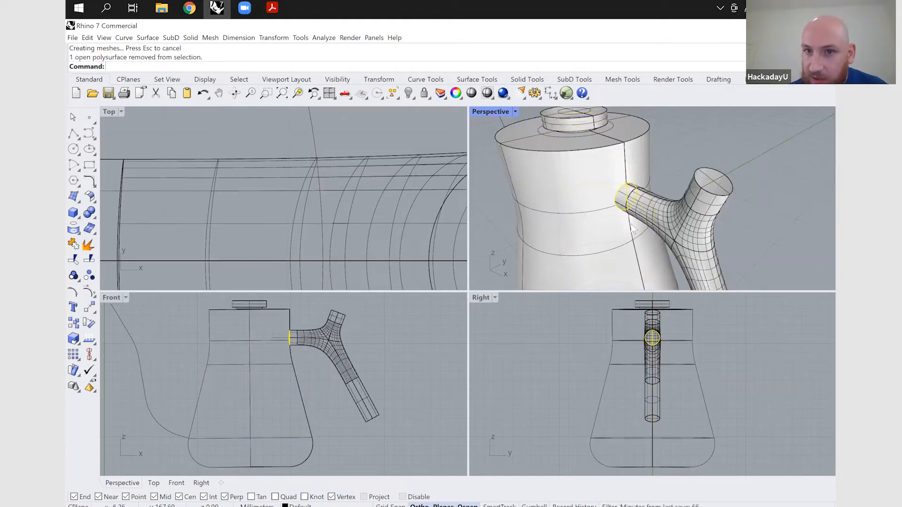
pyautogui.scroll(3, 633, 228)
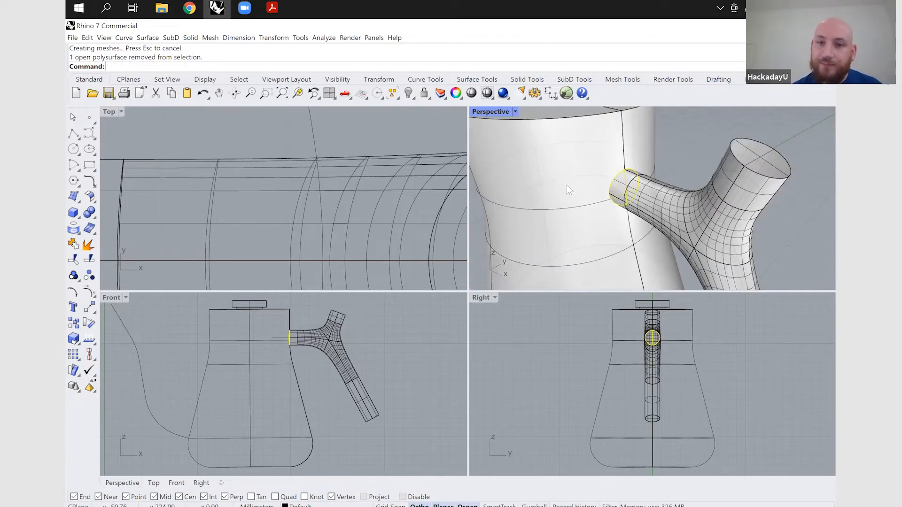
pyautogui.press('Delete')
# Step: Try a pipe along the spout curve with a 4 mm radius at both ends, flat caps and no extra radii
pyautogui.scroll(-4, 566, 185)
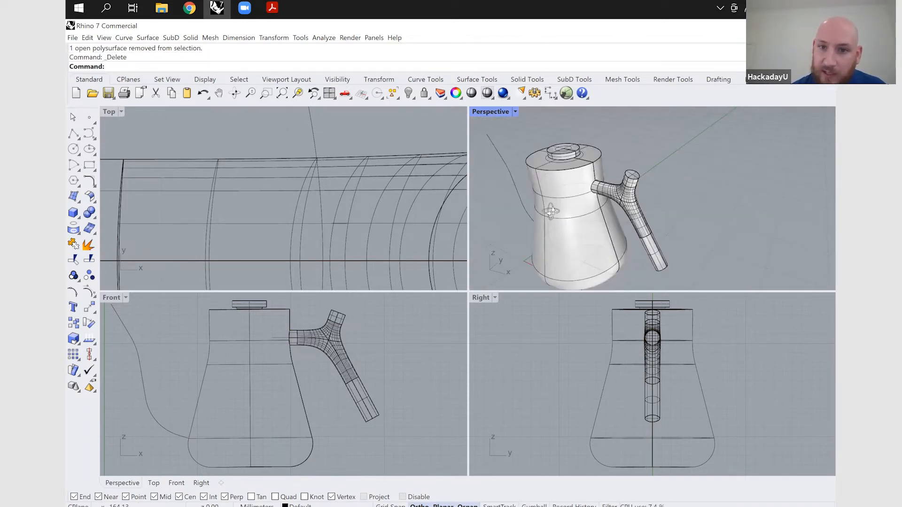
pyautogui.scroll(3, 606, 237)
pyautogui.moveTo(605, 234); pyautogui.dragTo(605, 228, button='right')
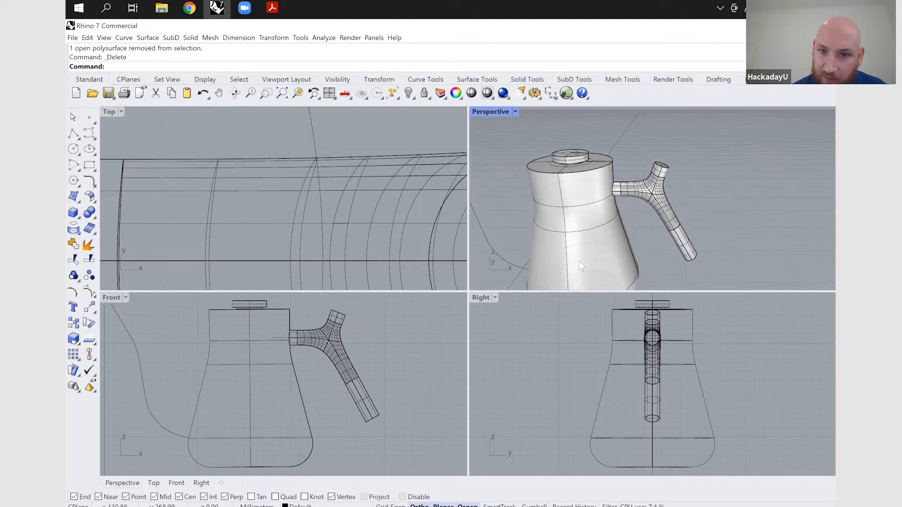
pyautogui.scroll(-5, 565, 263)
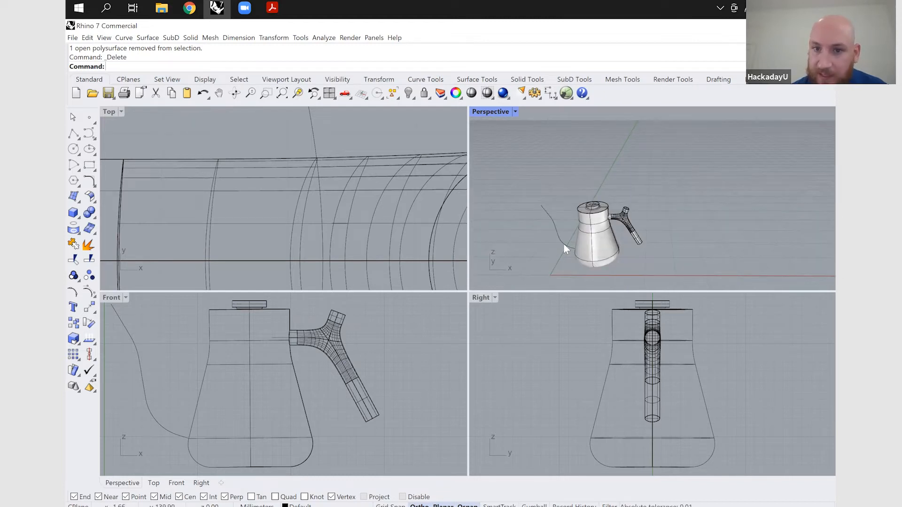
pyautogui.click(564, 247)
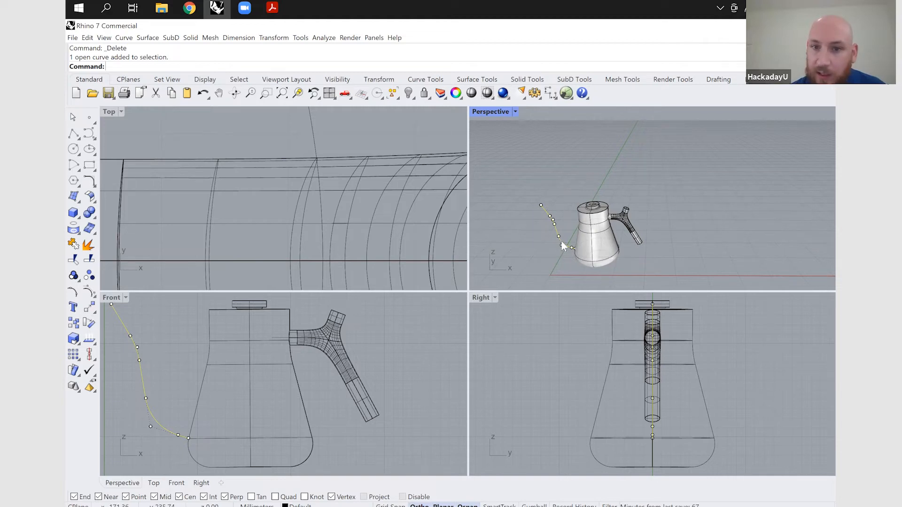
pyautogui.scroll(3, 562, 241)
pyautogui.scroll(-3, 562, 241)
pyautogui.scroll(3, 561, 242)
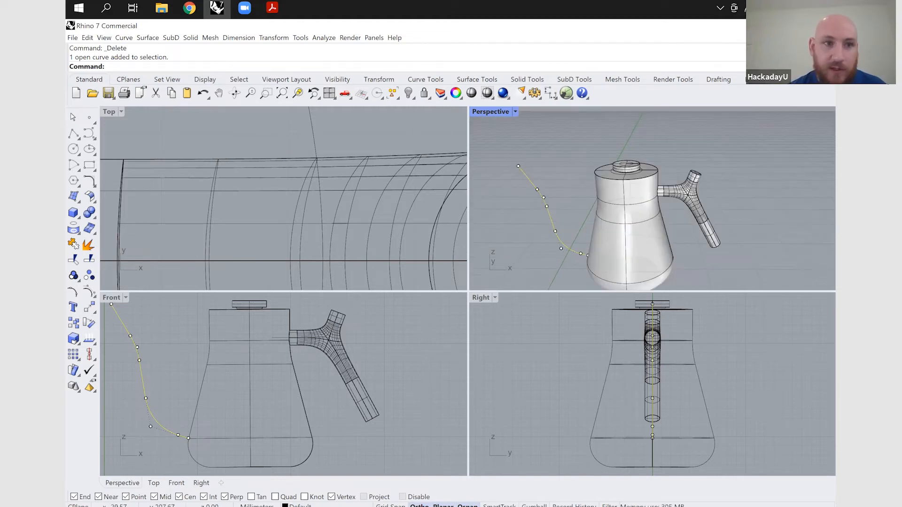
pyautogui.write('Pipe')
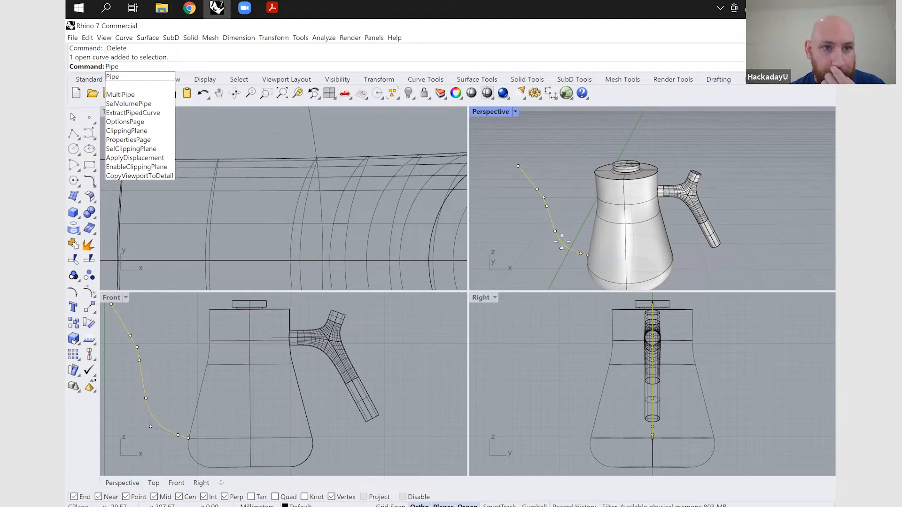
pyautogui.press('Return')
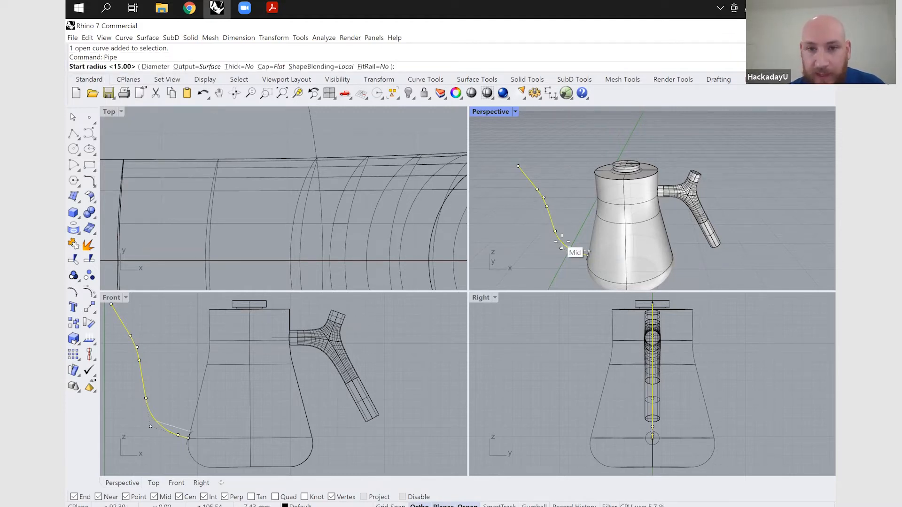
pyautogui.write('4')
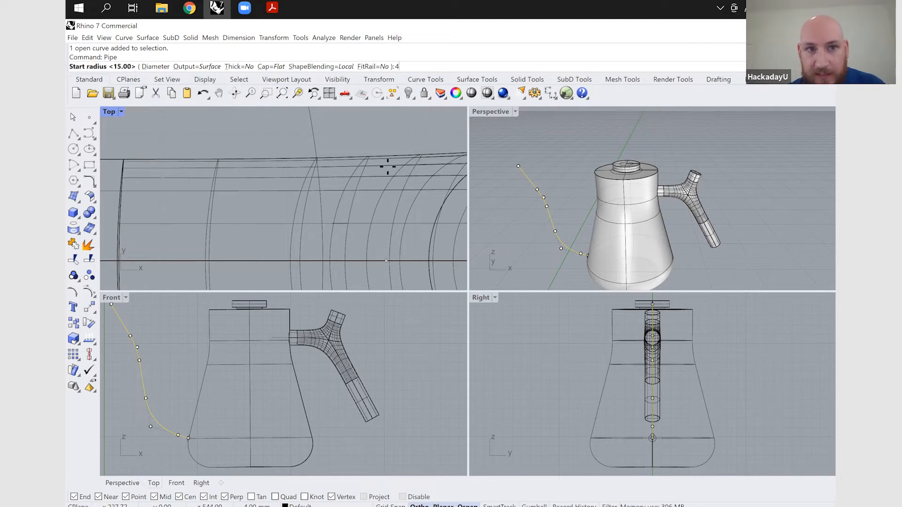
pyautogui.press('Return')
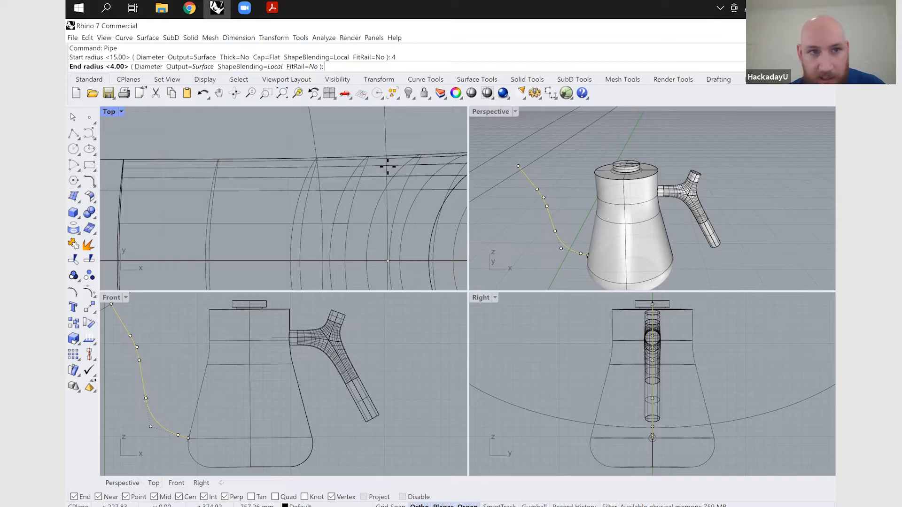
pyautogui.press('Return')
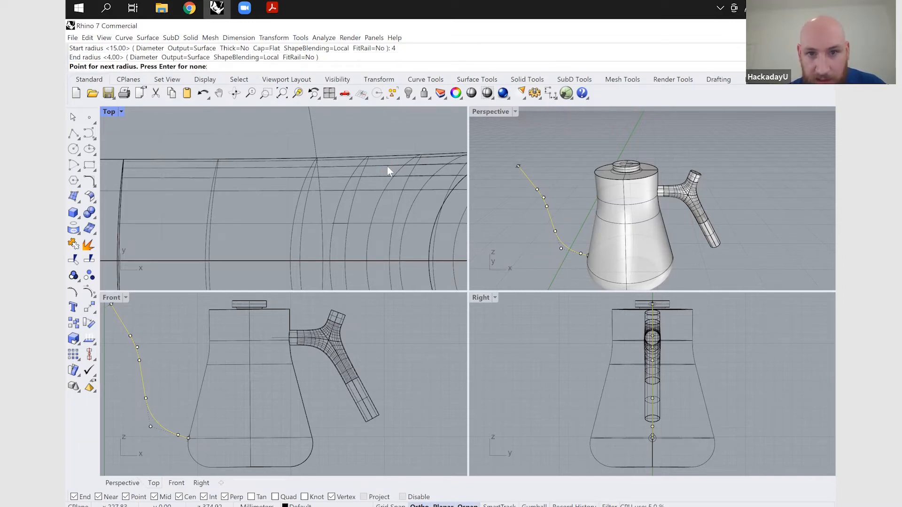
pyautogui.press('Return')
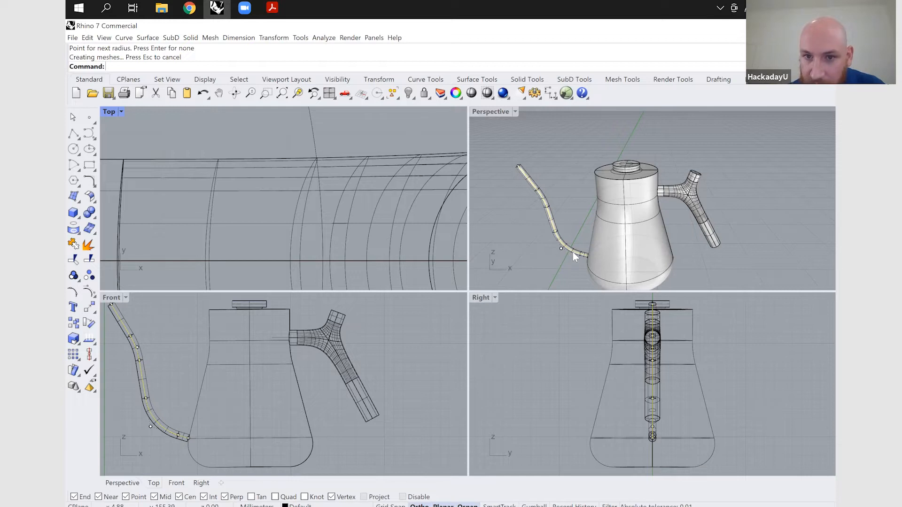
# Step: Inspect where the spout pipe meets the kettle body, and undo the pipe
pyautogui.scroll(5, 573, 251)
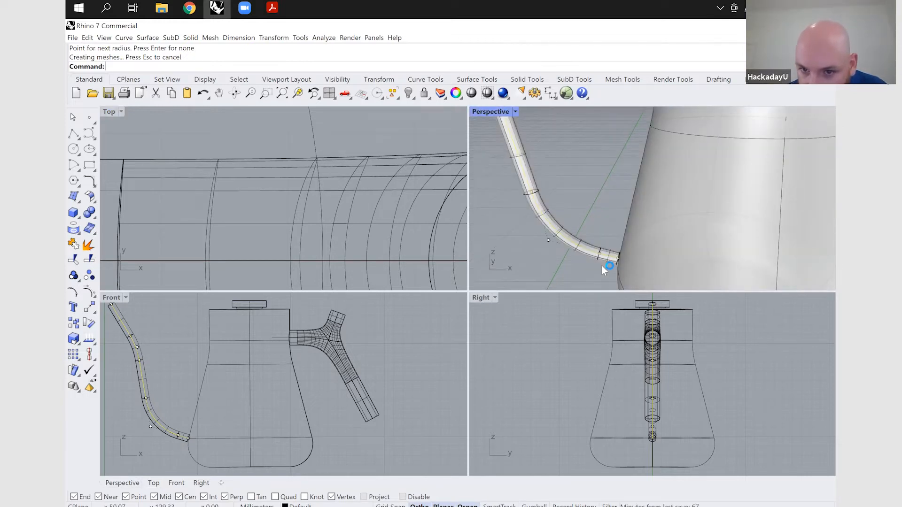
pyautogui.moveTo(612, 241); pyautogui.dragTo(634, 228, button='right')
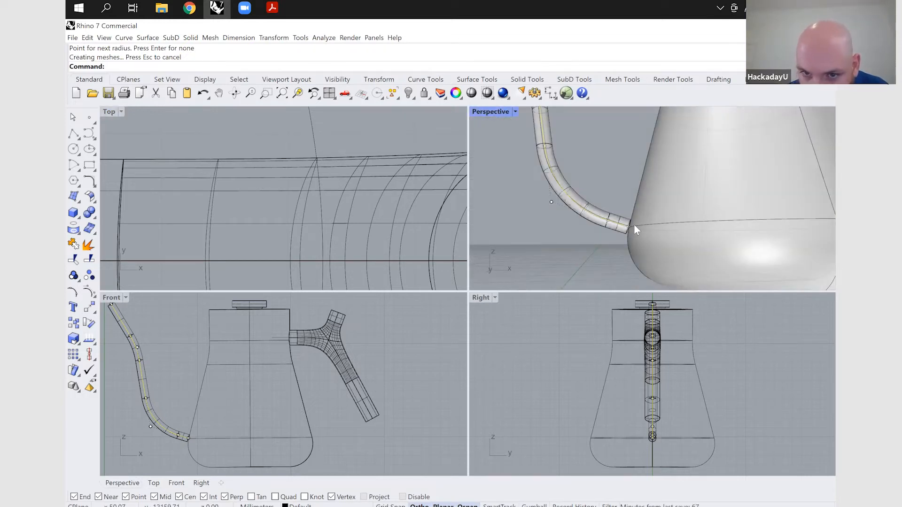
pyautogui.scroll(5, 629, 228)
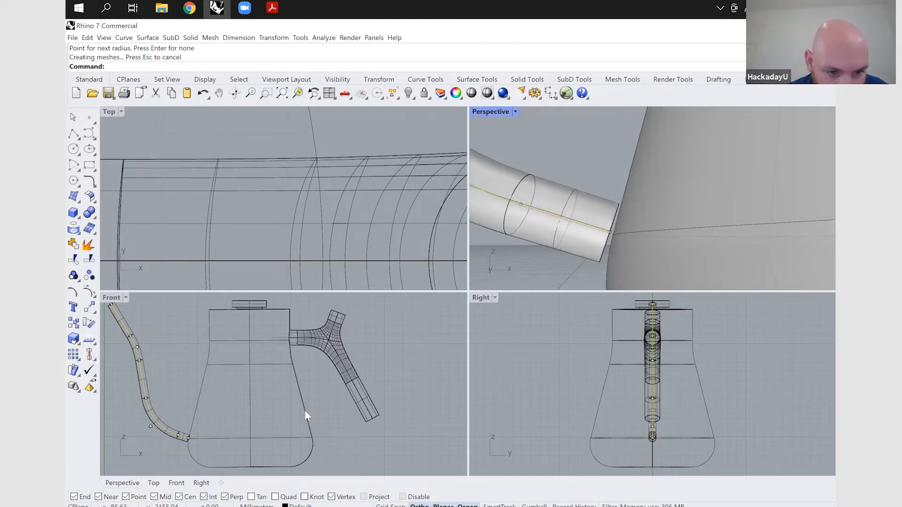
pyautogui.hotkey('ctrl', 'z')
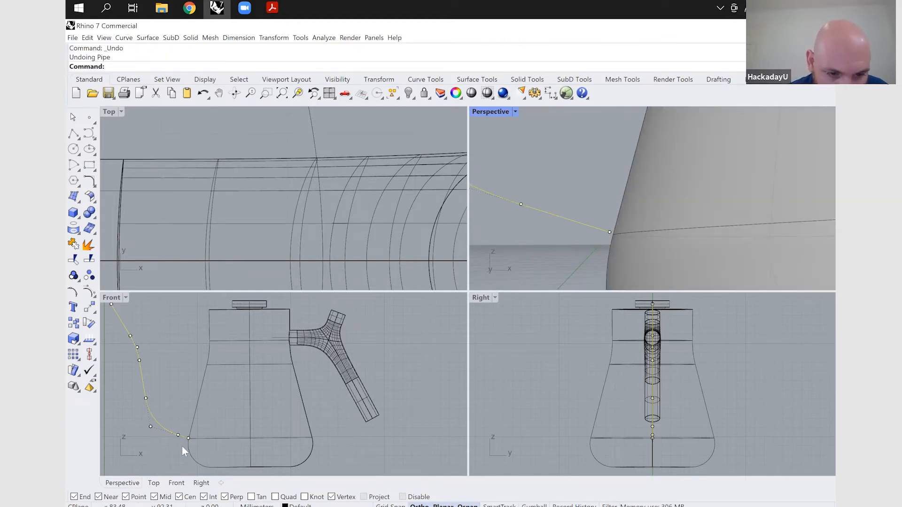
# Step: Extend the spout curve's lower end by about 12 mm into the kettle body in the Front view, using ExtendDynamic with the Natural type
pyautogui.scroll(4, 182, 446)
pyautogui.scroll(10, 181, 446)
pyautogui.click(236, 349)
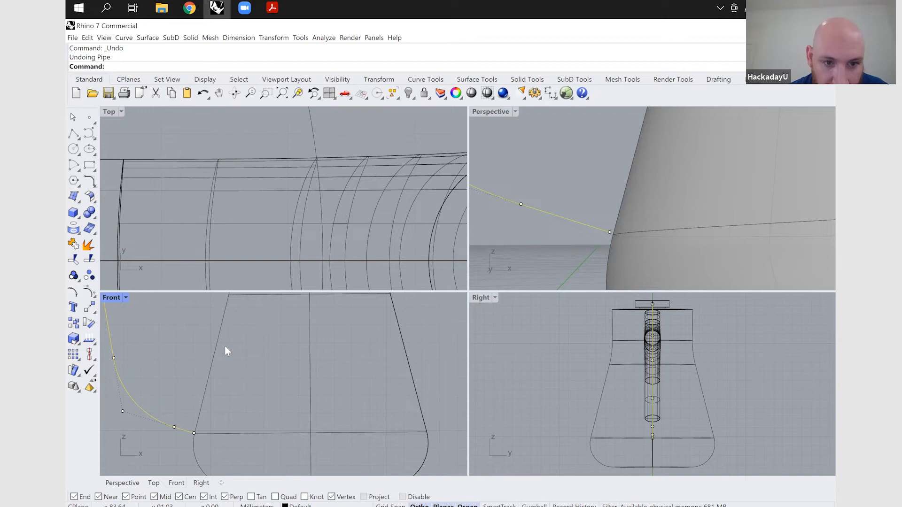
pyautogui.click(356, 366)
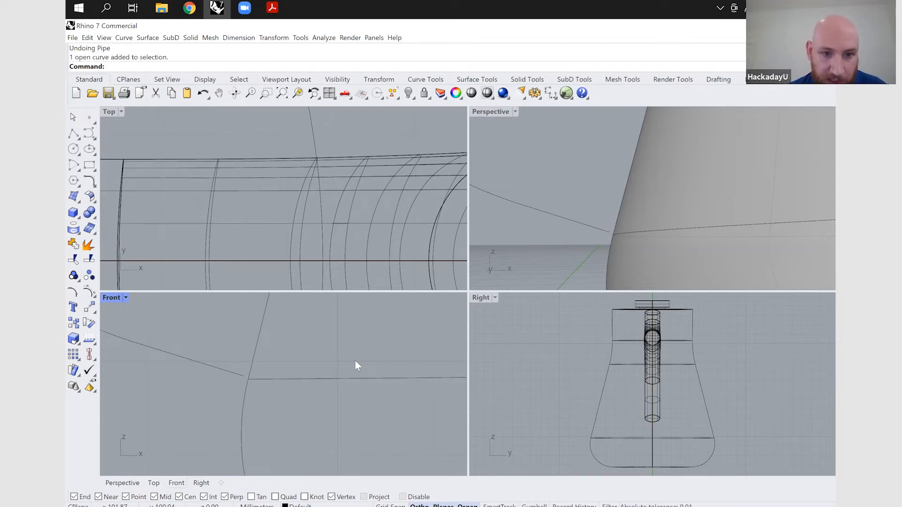
pyautogui.scroll(-3, 354, 358)
pyautogui.write('Extend')
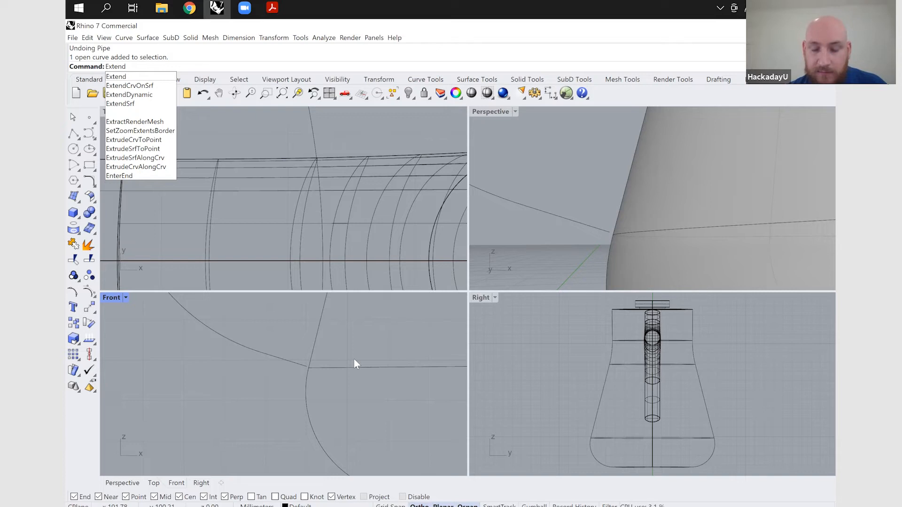
pyautogui.press('Down')
pyautogui.press('Down')
pyautogui.press('Down')
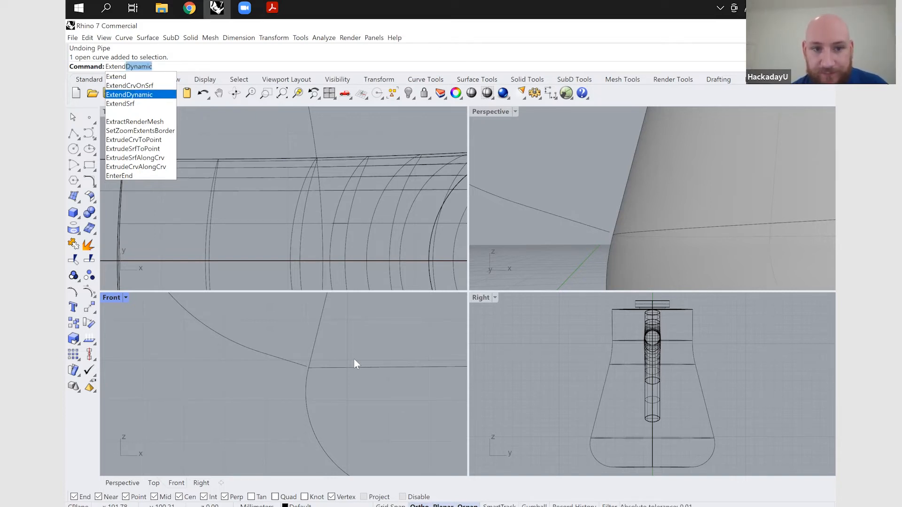
pyautogui.press('Return')
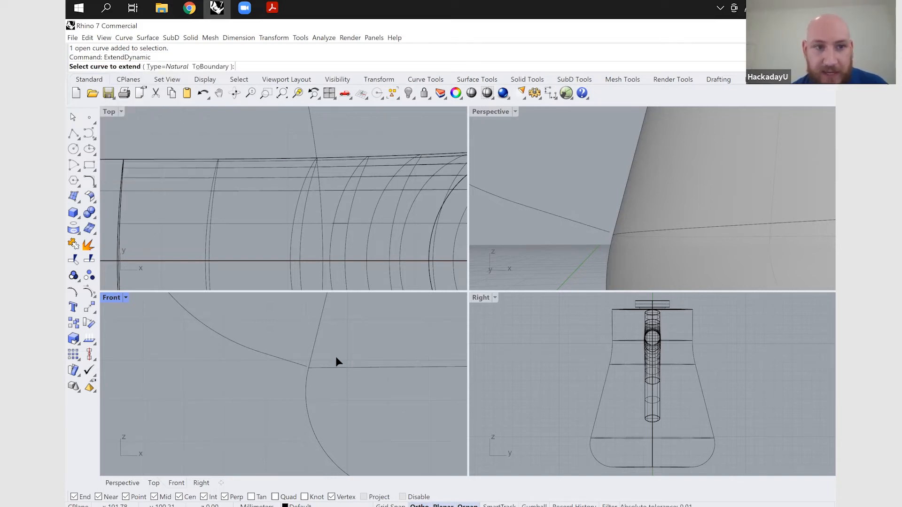
pyautogui.click(295, 363)
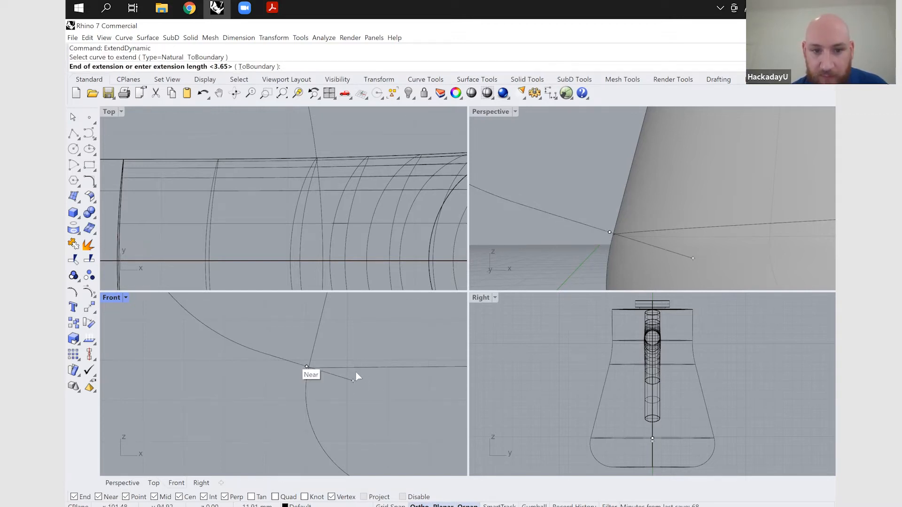
pyautogui.click(356, 373)
pyautogui.press('Return')
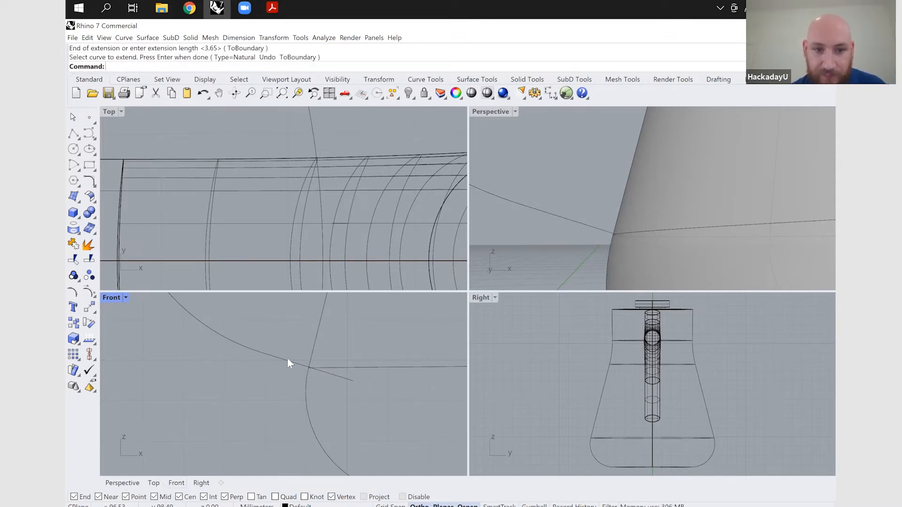
# Step: Pipe the extended spout curve with a 4 mm radius at both ends, flat caps and no extra radii
pyautogui.click(342, 371)
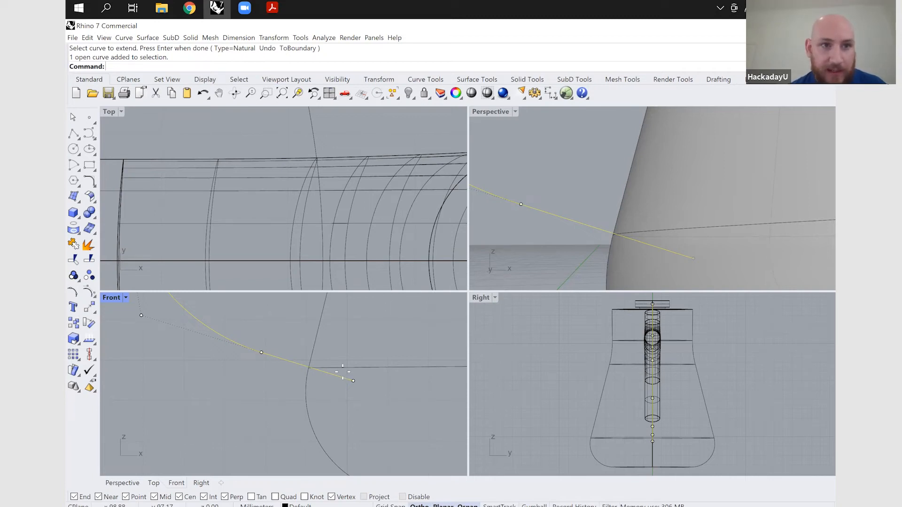
pyautogui.write('Pipe')
pyautogui.press('Return')
pyautogui.press('Return')
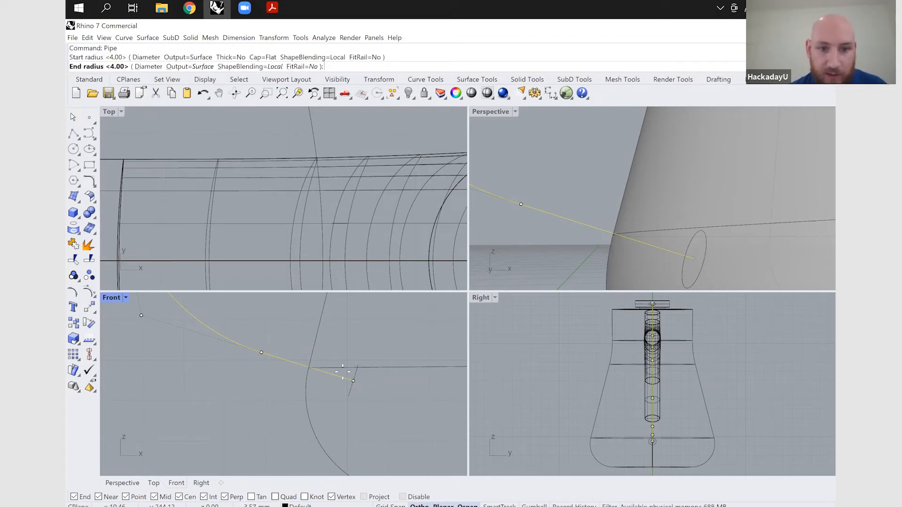
pyautogui.press('Return')
pyautogui.press('Return')
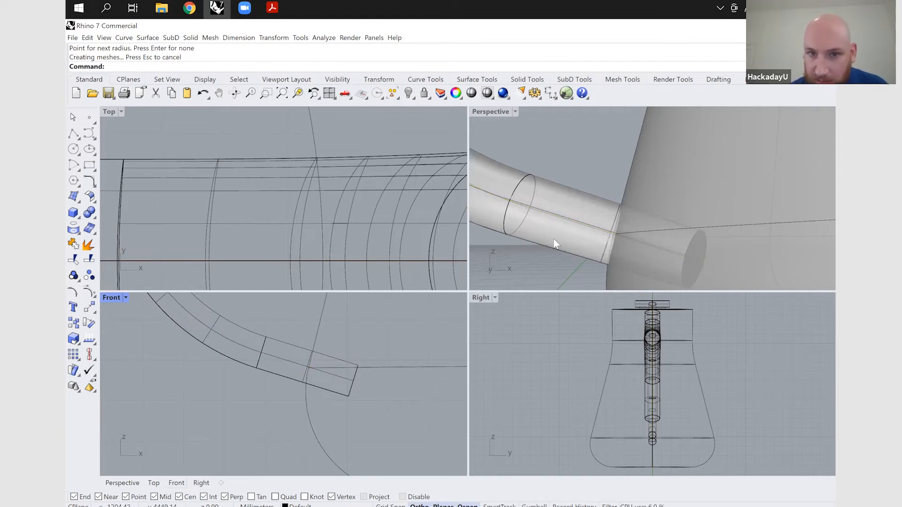
# Step: Split the spout pipe, using the kettle body as the cutting object
pyautogui.scroll(-10, 542, 227)
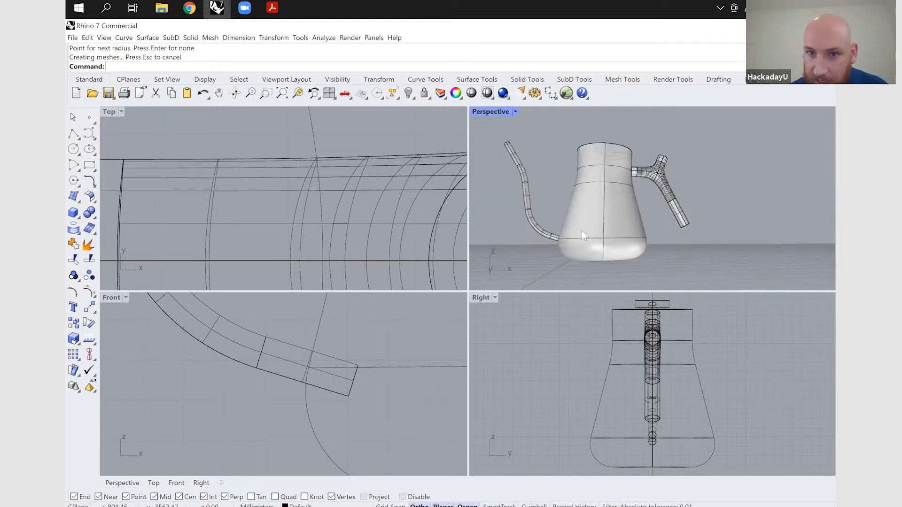
pyautogui.click(549, 234)
pyautogui.write('Split')
pyautogui.press('Return')
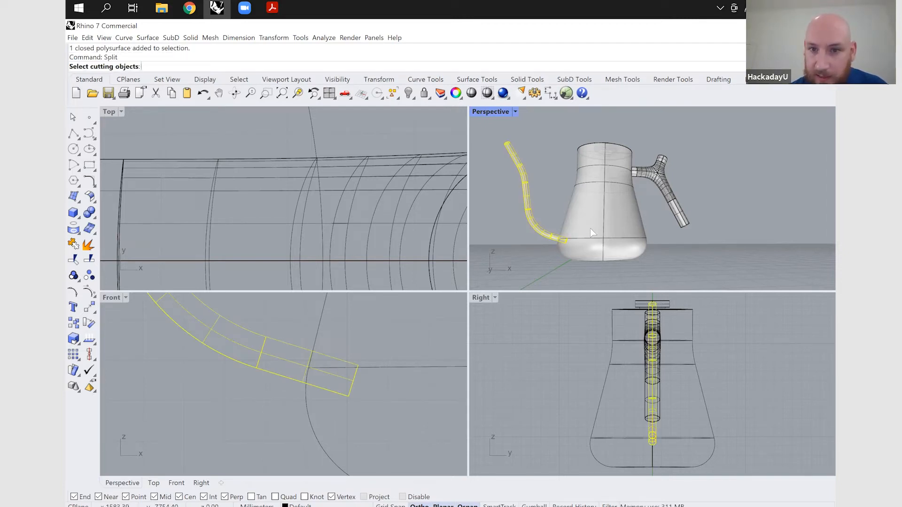
pyautogui.click(589, 229)
pyautogui.press('Return')
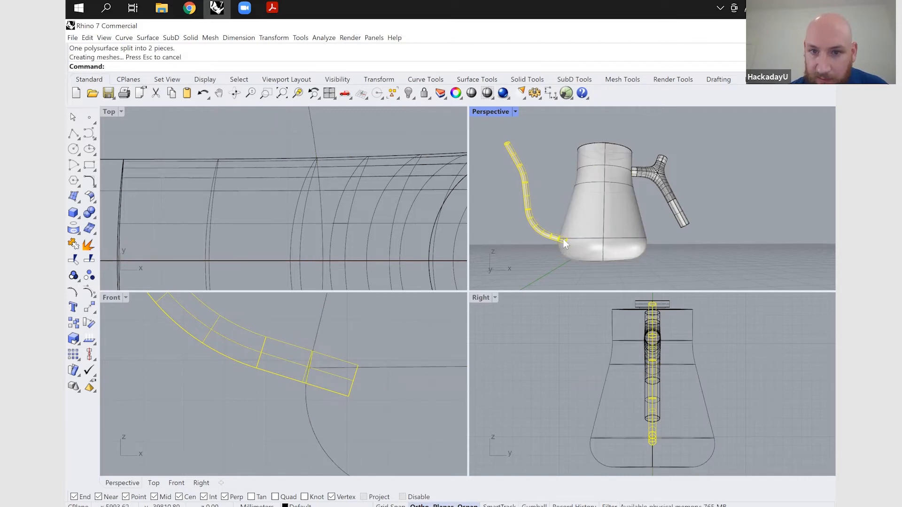
# Step: Delete the short section of spout pipe that lies inside the kettle body
pyautogui.click(582, 260)
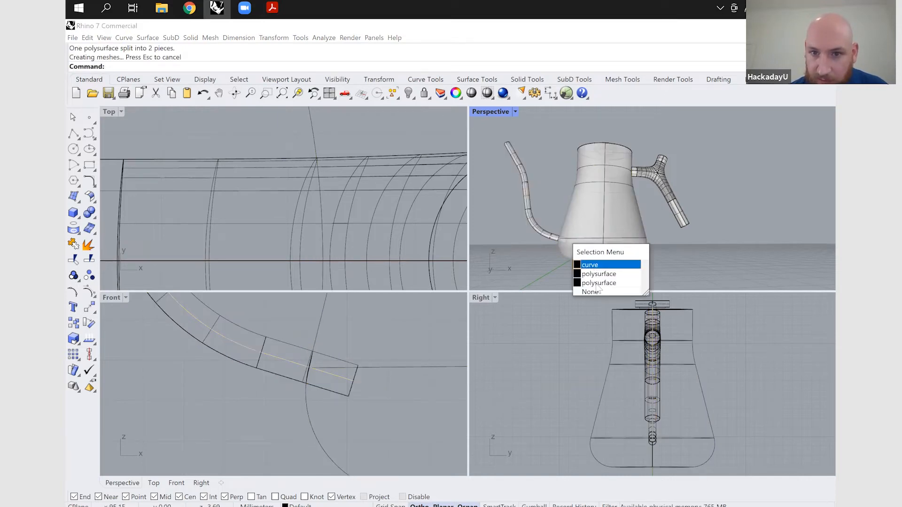
pyautogui.click(596, 283)
pyautogui.press('Delete')
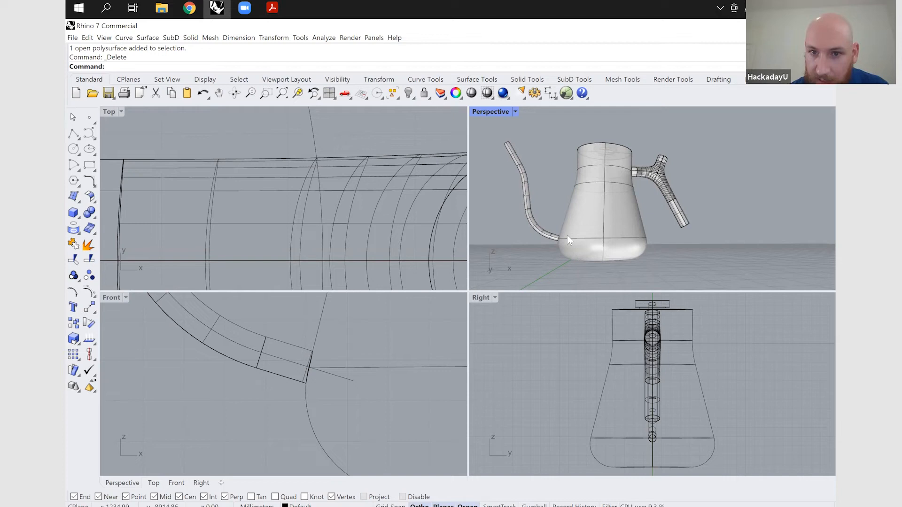
# Step: Split the kettle body where the spout meets it, using the trimmed spout pipe as the cutting object
pyautogui.moveTo(587, 249); pyautogui.dragTo(571, 264, button='right')
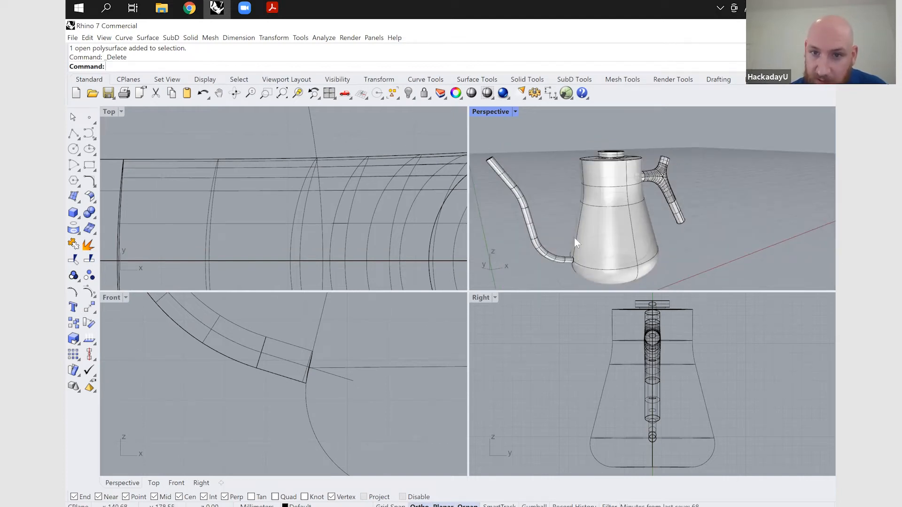
pyautogui.click(569, 259)
pyautogui.scroll(5, 623, 260)
pyautogui.click(588, 246)
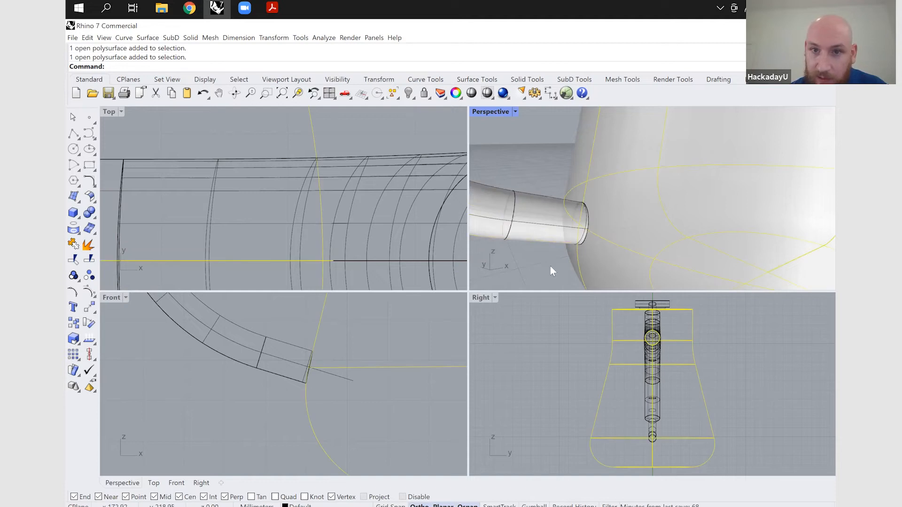
pyautogui.press('Escape')
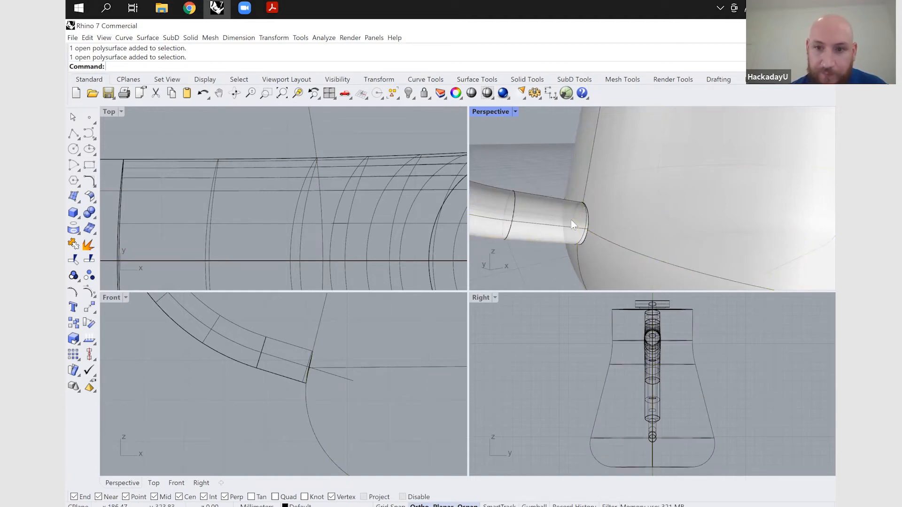
pyautogui.write('Split')
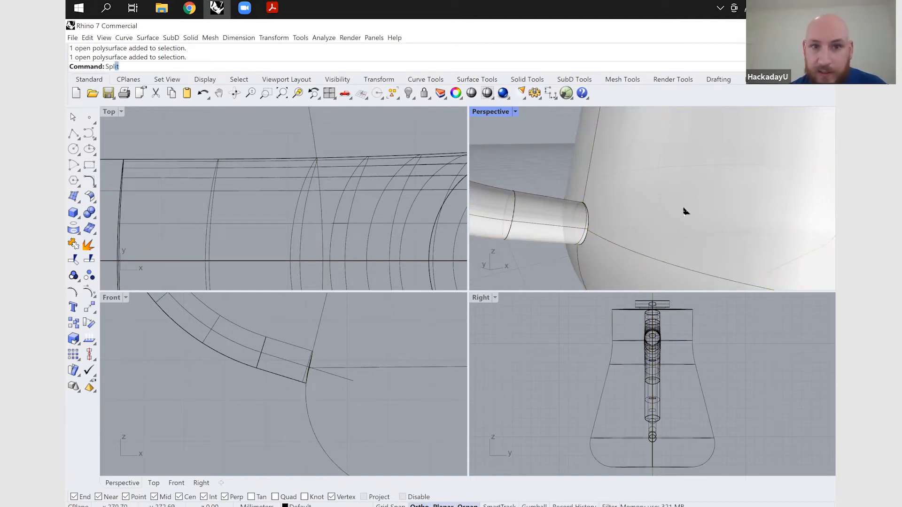
pyautogui.press('Return')
pyautogui.click(681, 212)
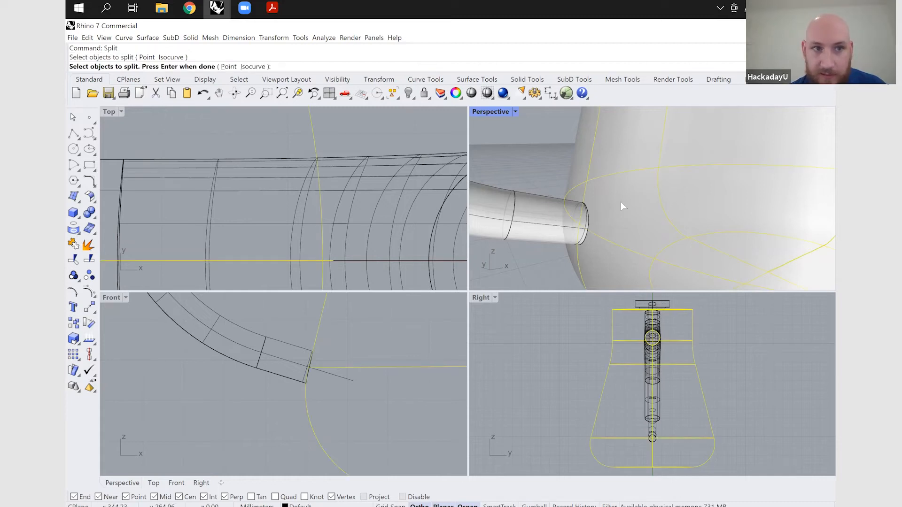
pyautogui.press('Return')
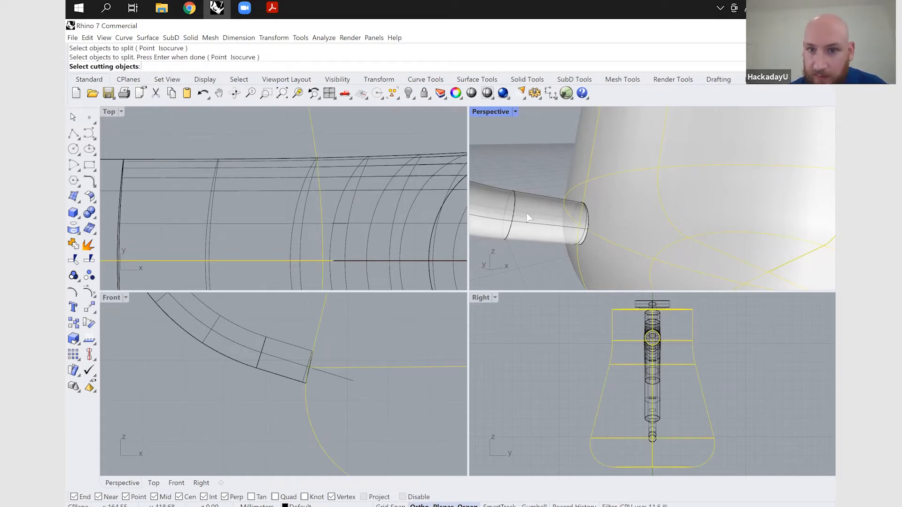
pyautogui.click(590, 231)
pyautogui.press('Return')
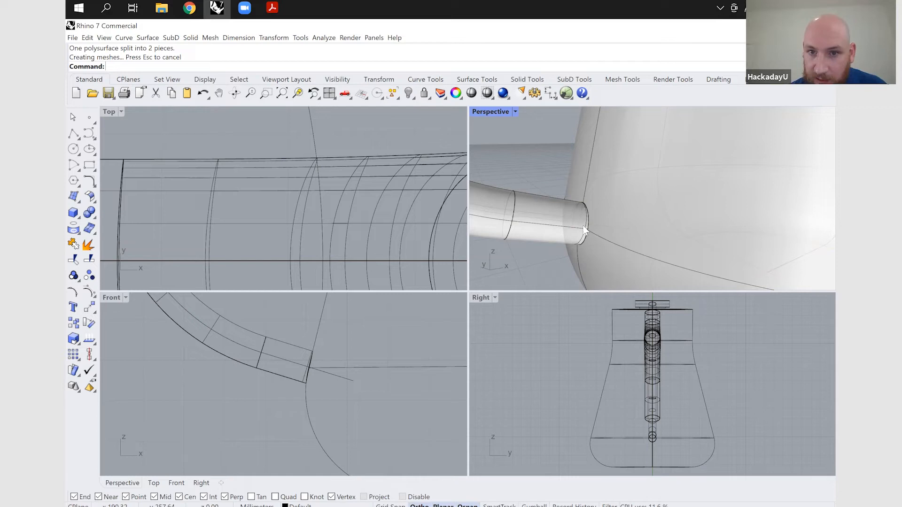
# Step: Delete the small patch of body wall enclosed by the spout's end and check the joint in the Front view
pyautogui.click(597, 236)
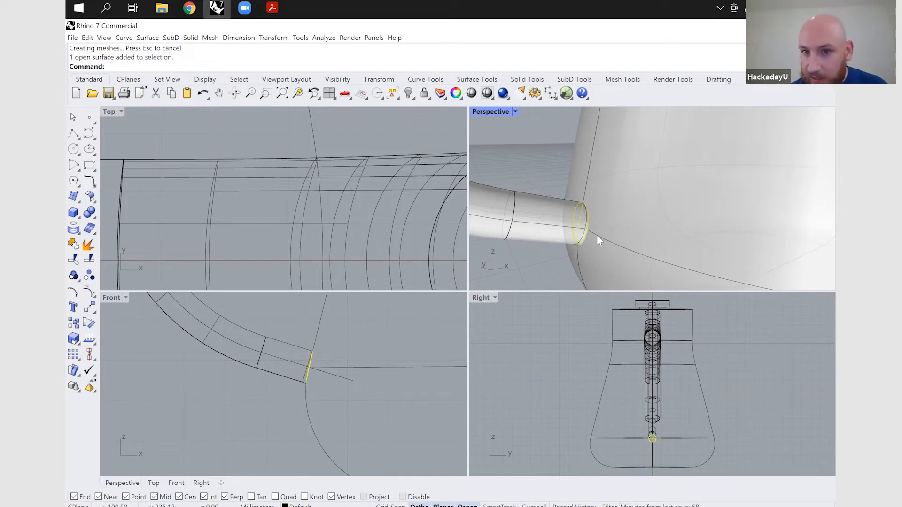
pyautogui.press('Delete')
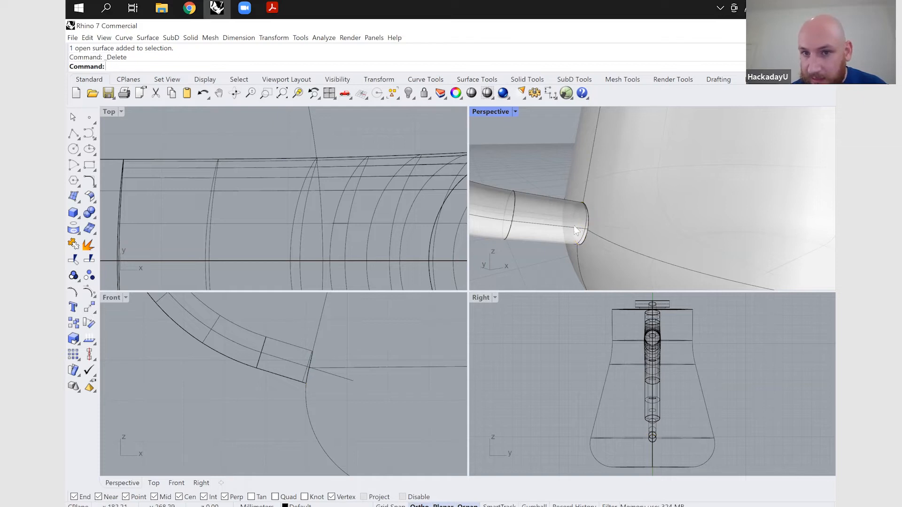
pyautogui.scroll(-10, 596, 210)
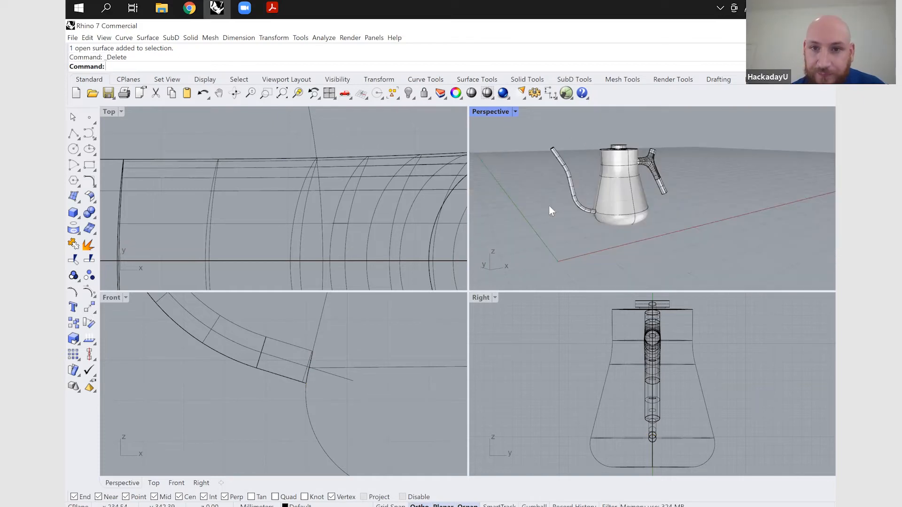
pyautogui.moveTo(528, 216); pyautogui.dragTo(562, 198, button='right')
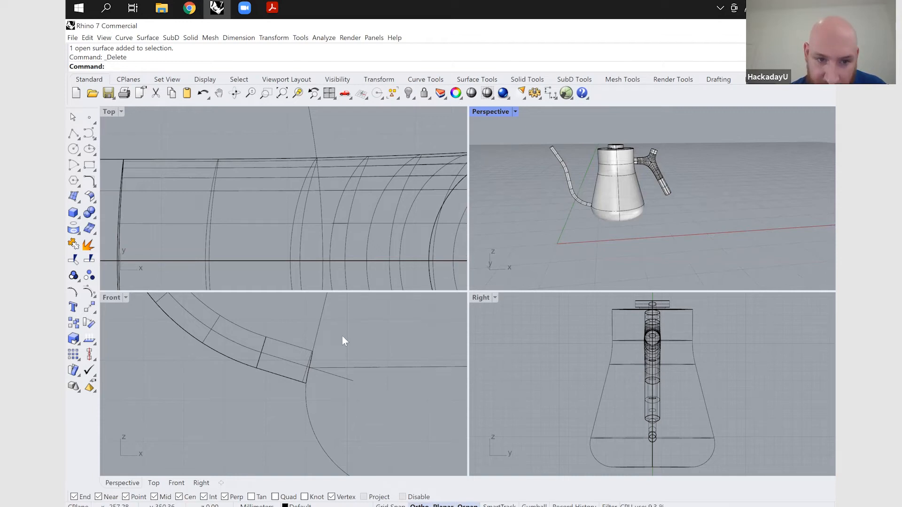
pyautogui.scroll(5, 311, 368)
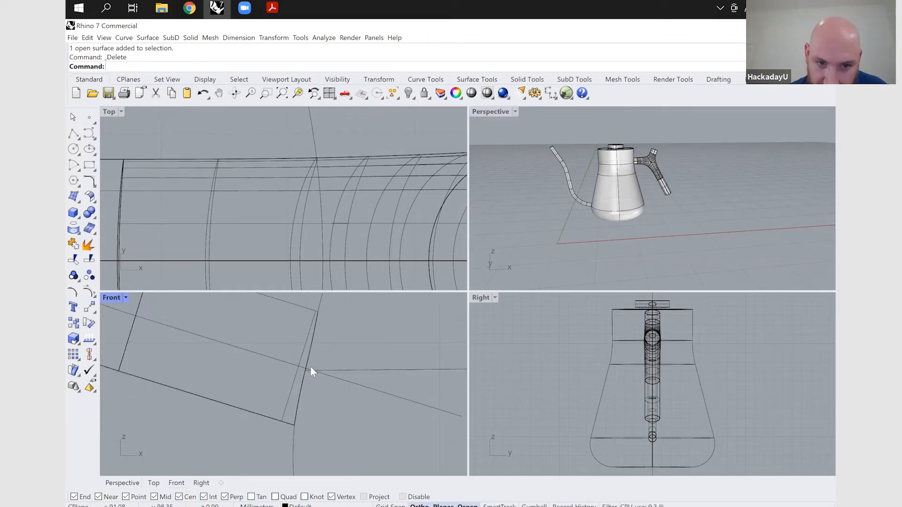
pyautogui.scroll(-2, 298, 370)
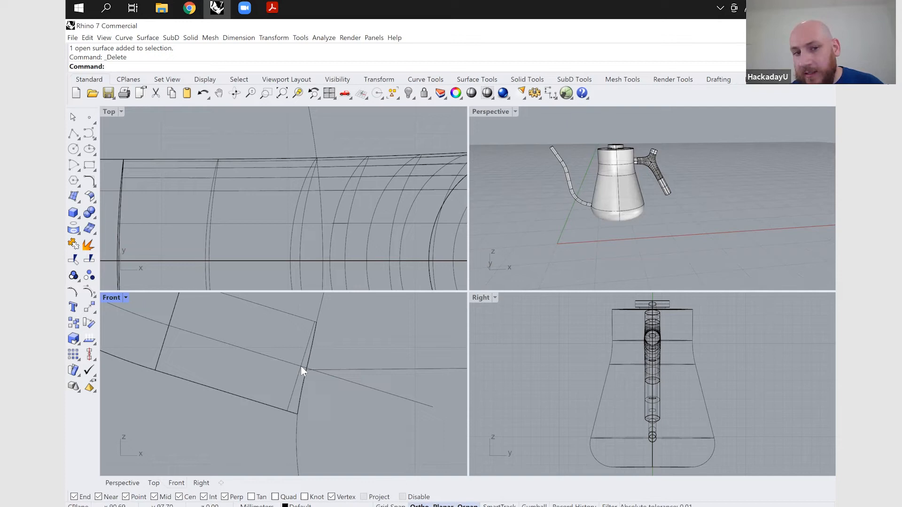
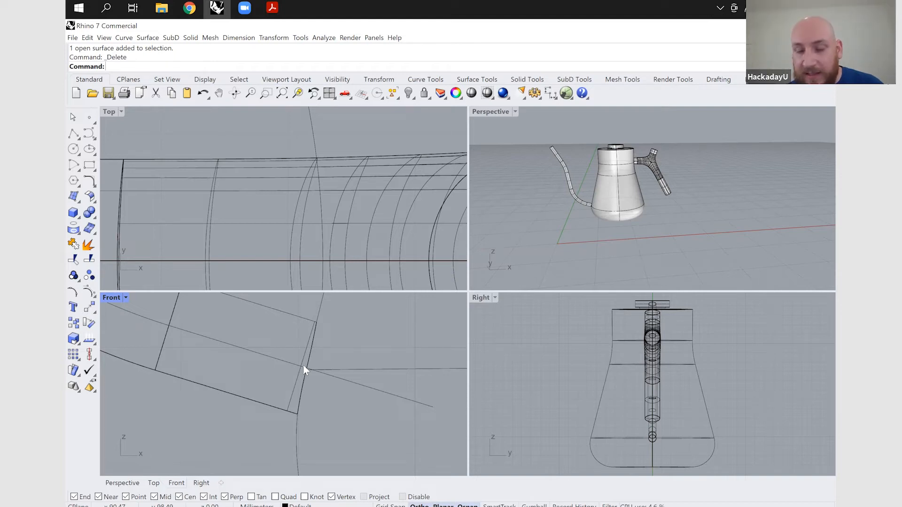
# Step: Create a horizontal cut plane through the spout pipe with CutPlane in the Front view, starting at the lower corner of its tip
pyautogui.click(566, 153)
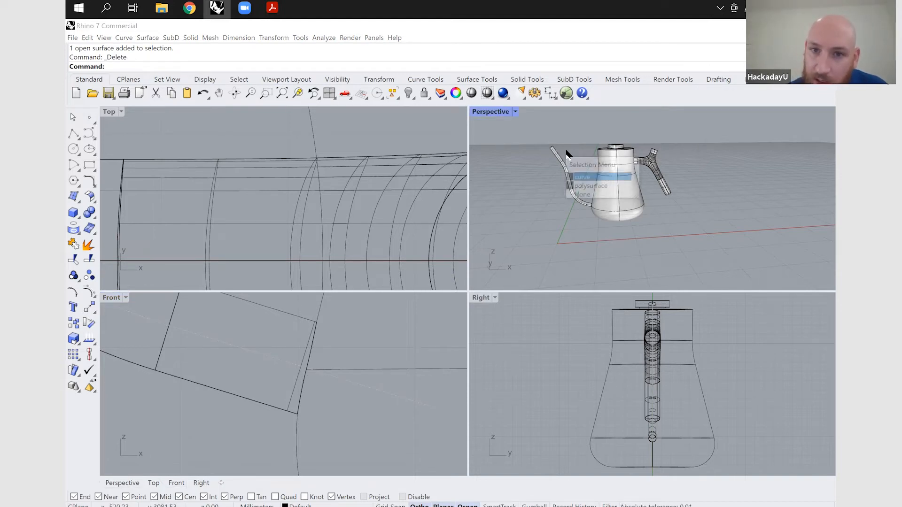
pyautogui.click(545, 171)
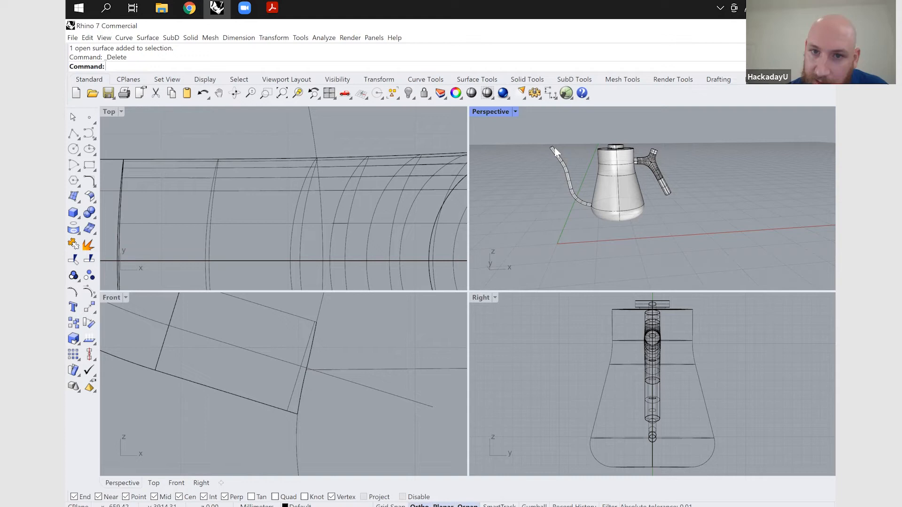
pyautogui.scroll(5, 554, 152)
pyautogui.click(551, 158)
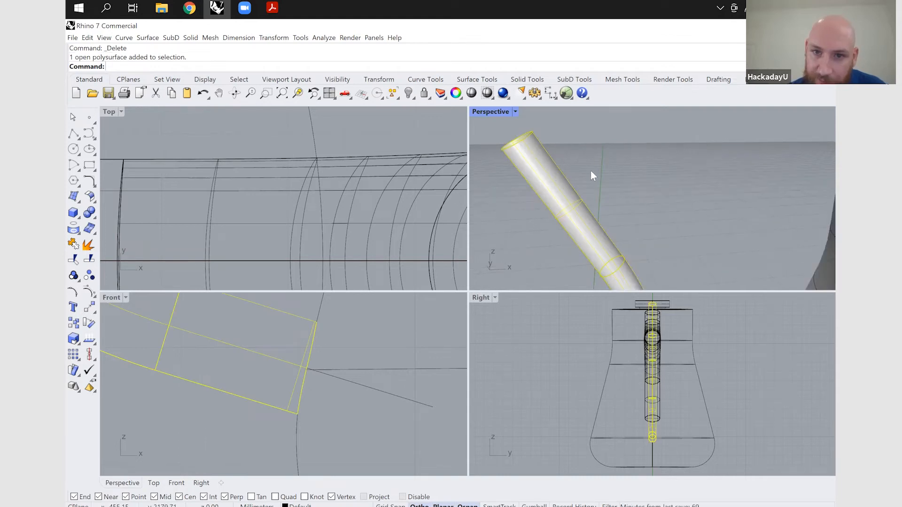
pyautogui.click(322, 356)
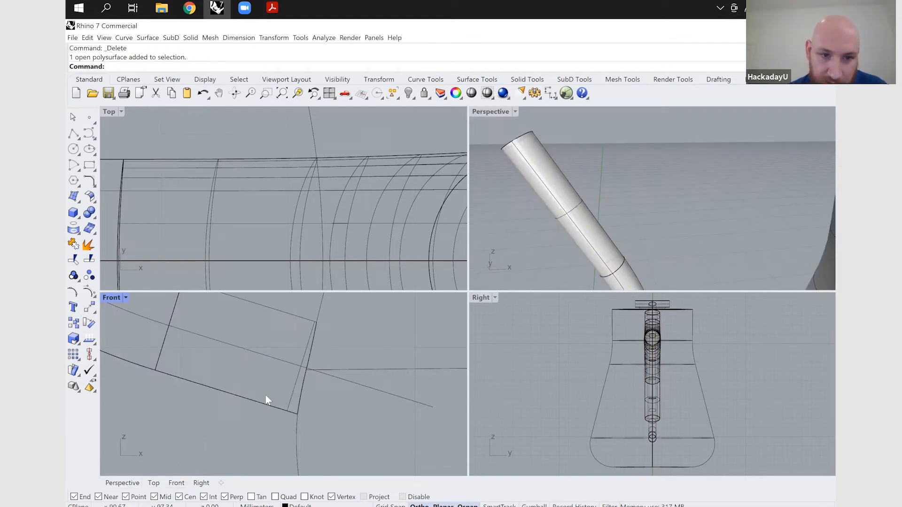
pyautogui.click(256, 403)
pyautogui.scroll(-5, 261, 440)
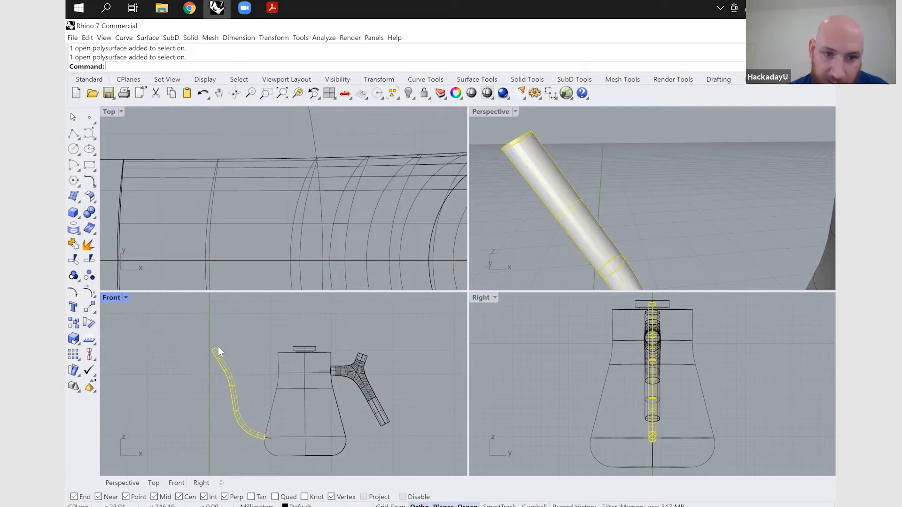
pyautogui.scroll(5, 208, 351)
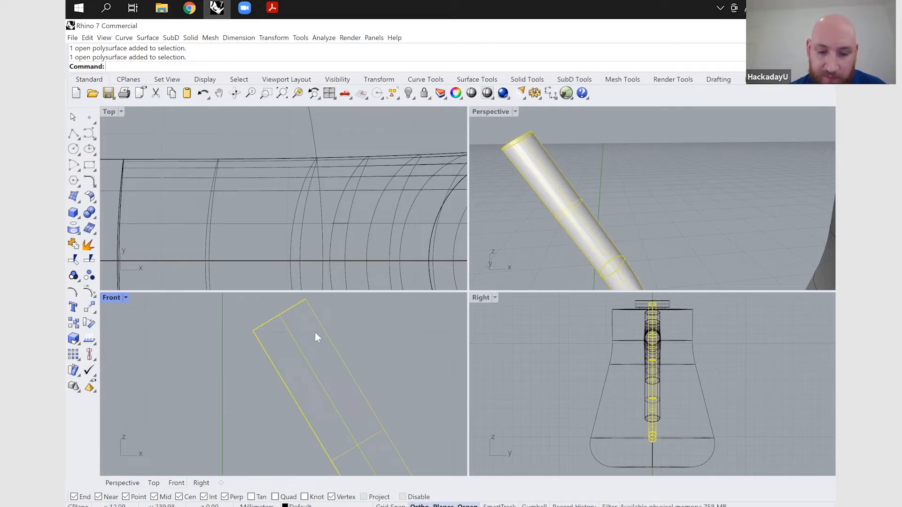
pyautogui.write('utPlane')
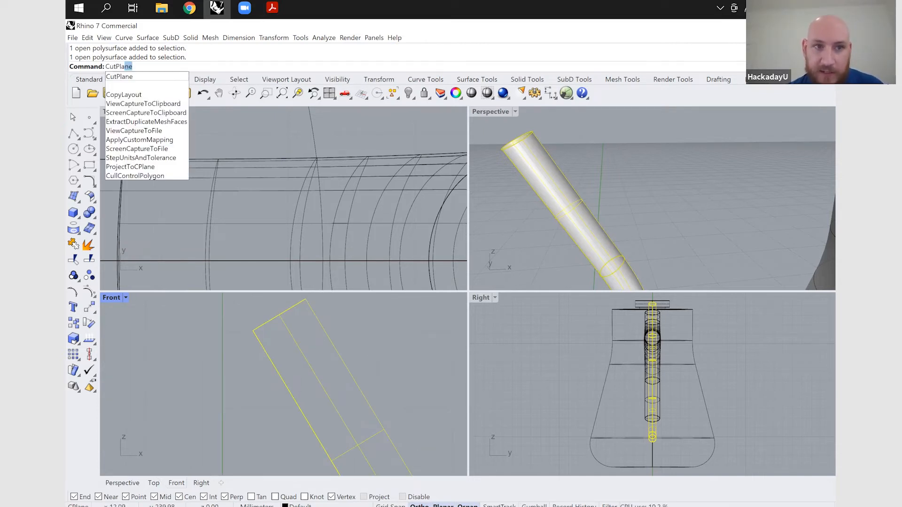
pyautogui.press('Return')
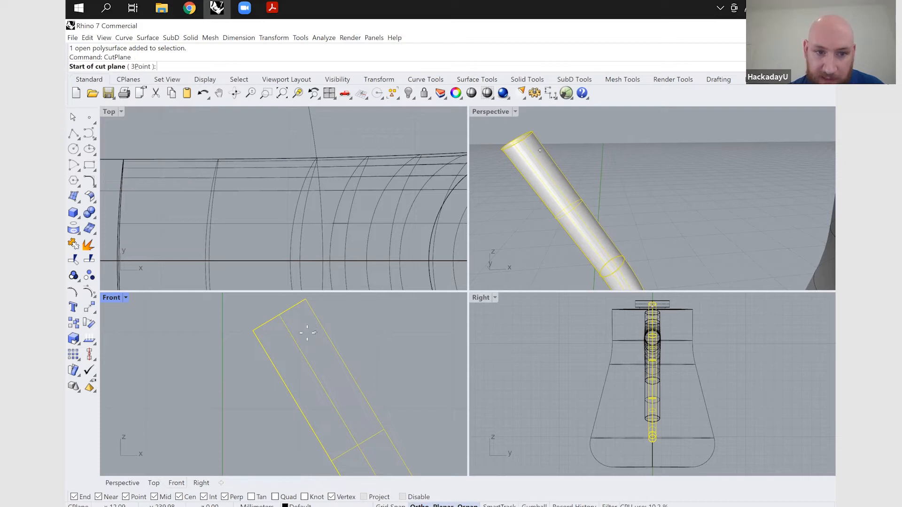
pyautogui.click(254, 330)
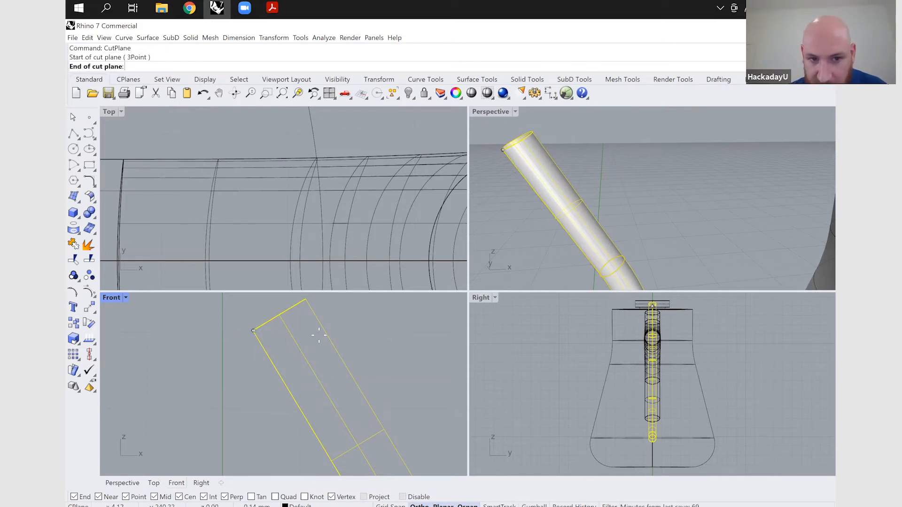
pyautogui.click(423, 339)
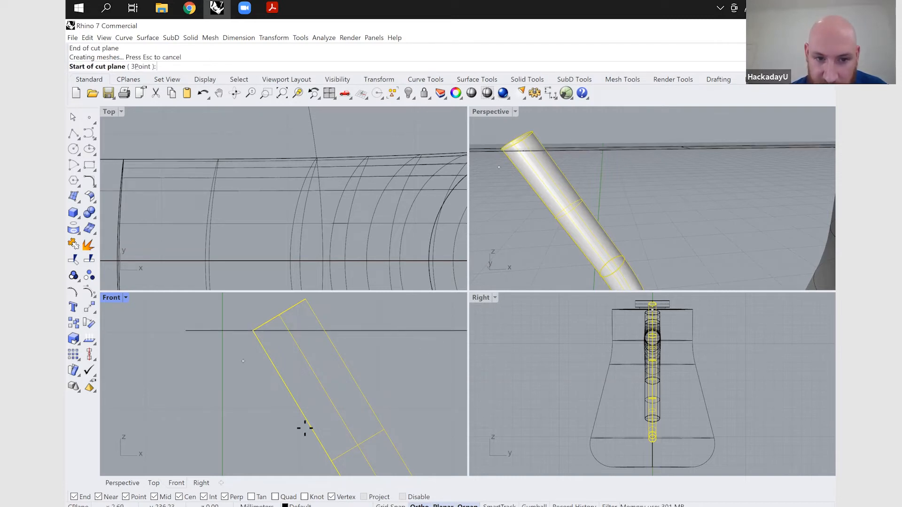
pyautogui.scroll(-5, 300, 362)
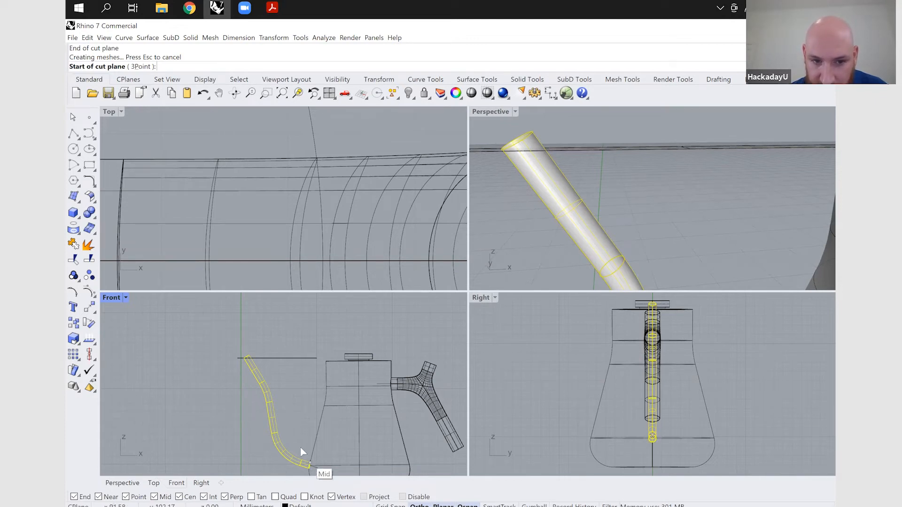
# Step: End CutPlane and delete the extra cut plane crossing the lower part of the spout
pyautogui.press('Escape')
pyautogui.click(238, 437)
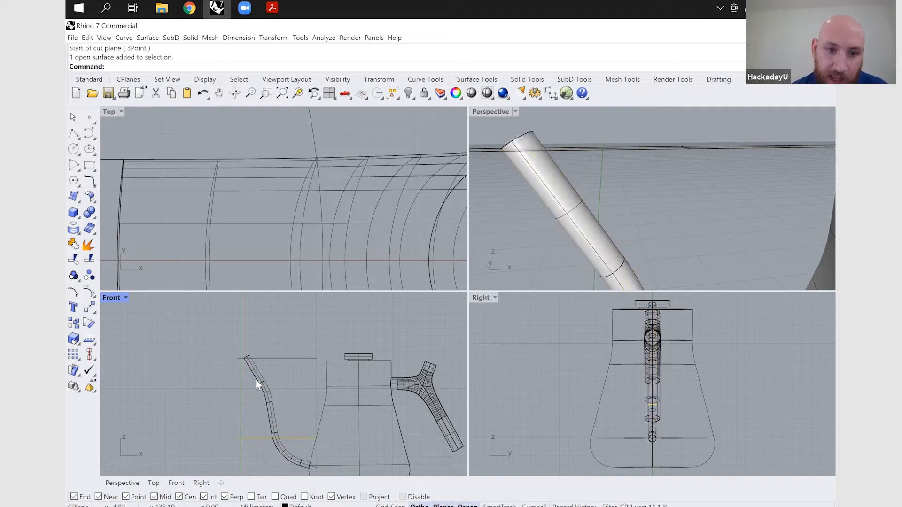
pyautogui.press('Delete')
# Step: Split the spout pipe at its tip, using the horizontal cut plane as the cutting object
pyautogui.click(243, 363)
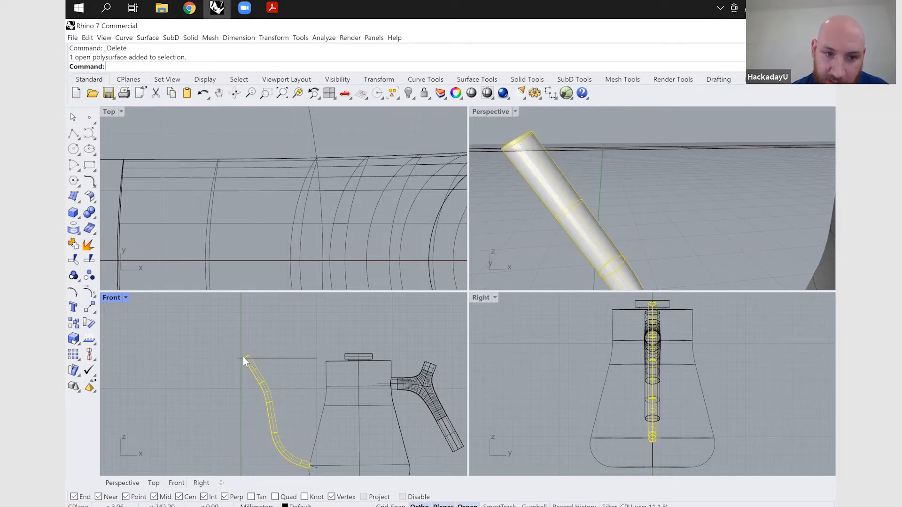
pyautogui.scroll(10, 245, 404)
pyautogui.press('Escape')
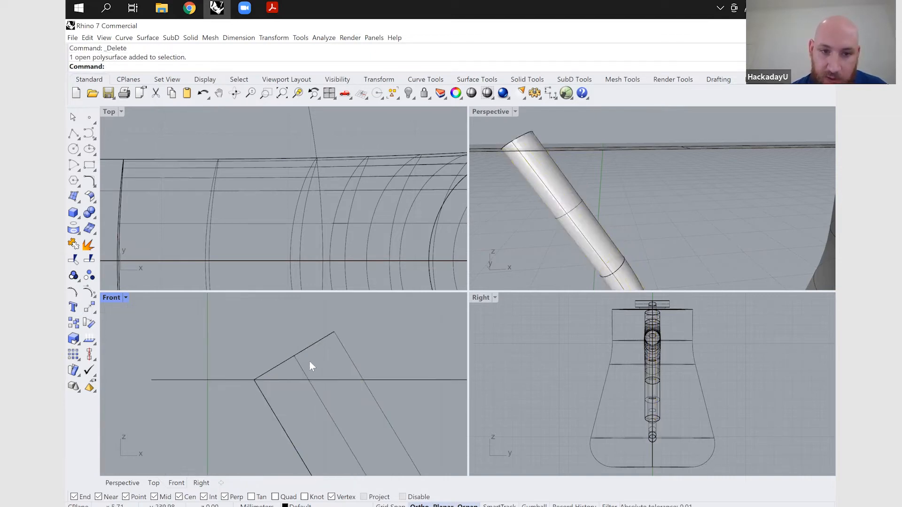
pyautogui.click(338, 389)
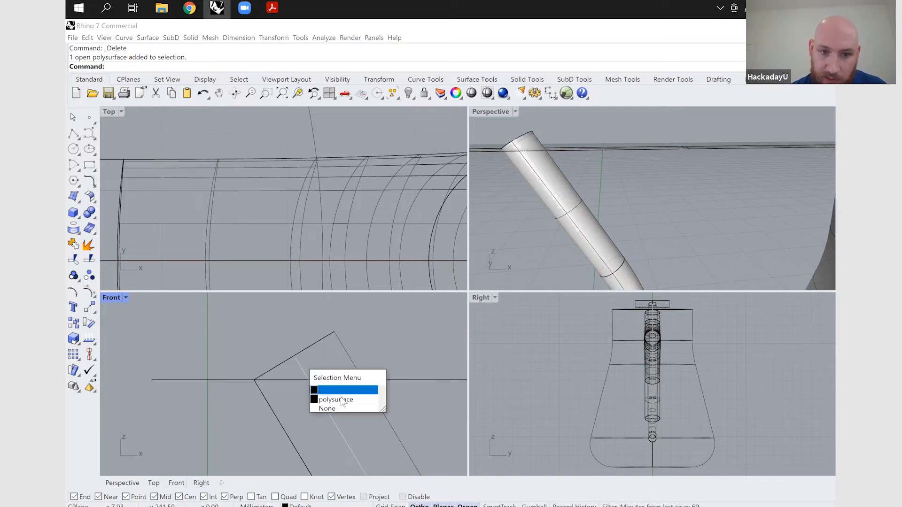
pyautogui.press('Down')
pyautogui.press('Return')
pyautogui.write('sp')
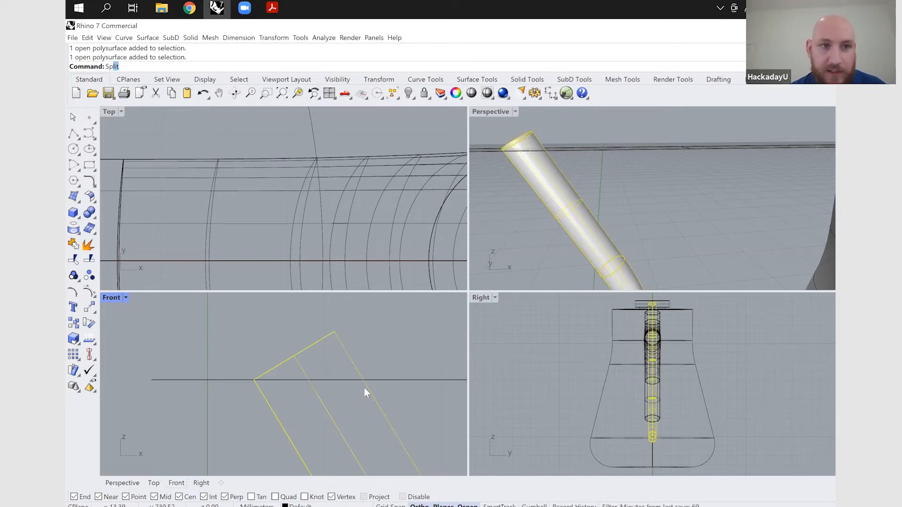
pyautogui.press('Return')
pyautogui.click(387, 378)
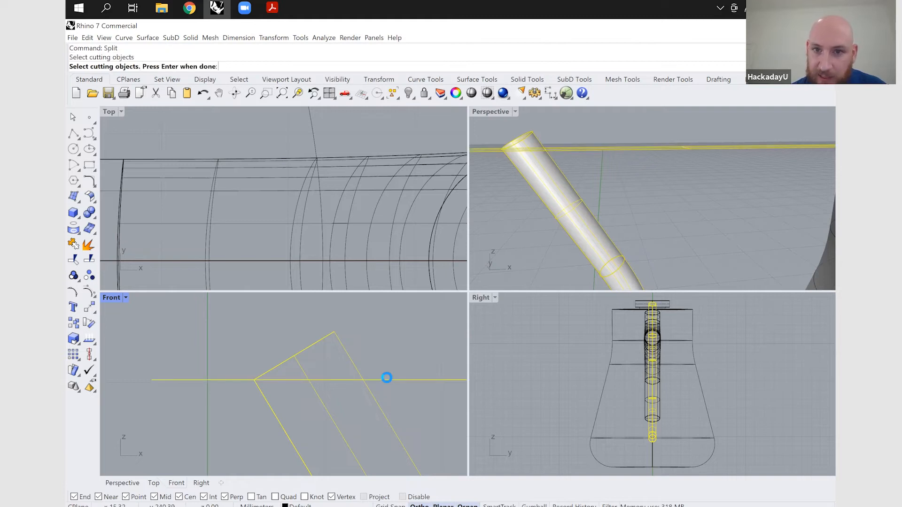
pyautogui.press('Return')
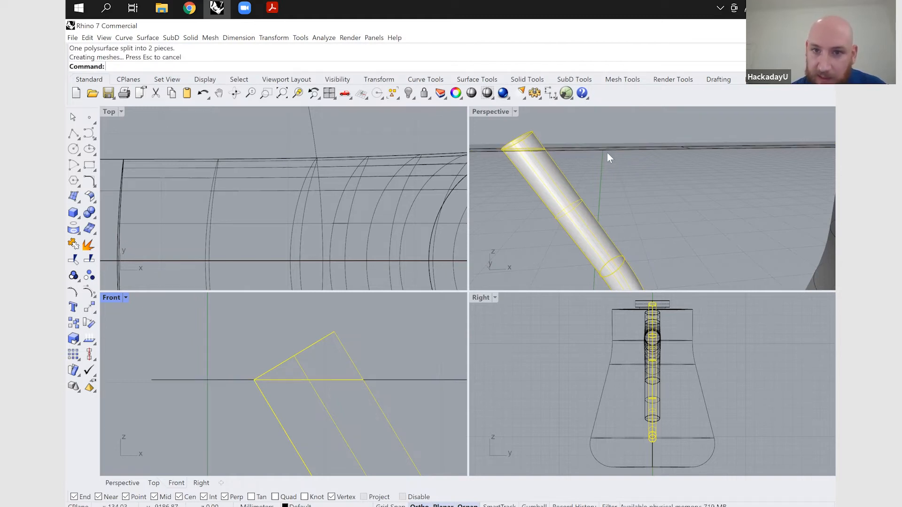
# Step: Delete the horizontal cut plane together with the angled piece of spout tip above it
pyautogui.click(560, 145)
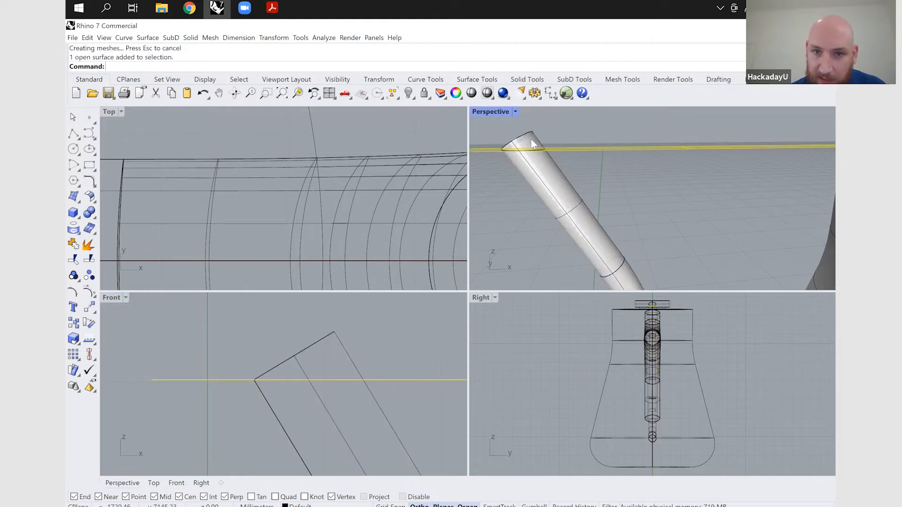
pyautogui.keyDown('shift'); pyautogui.click(593, 136); pyautogui.keyUp('shift')
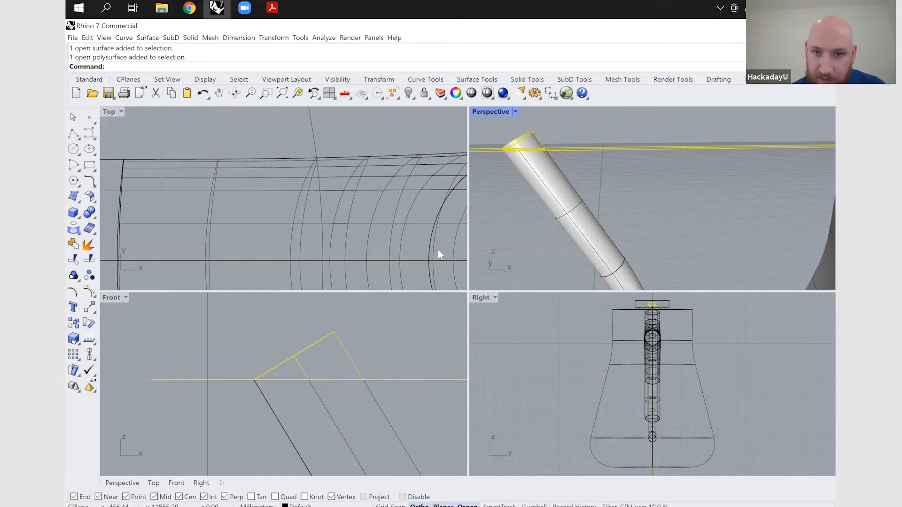
pyautogui.press('Delete')
pyautogui.press('Down')
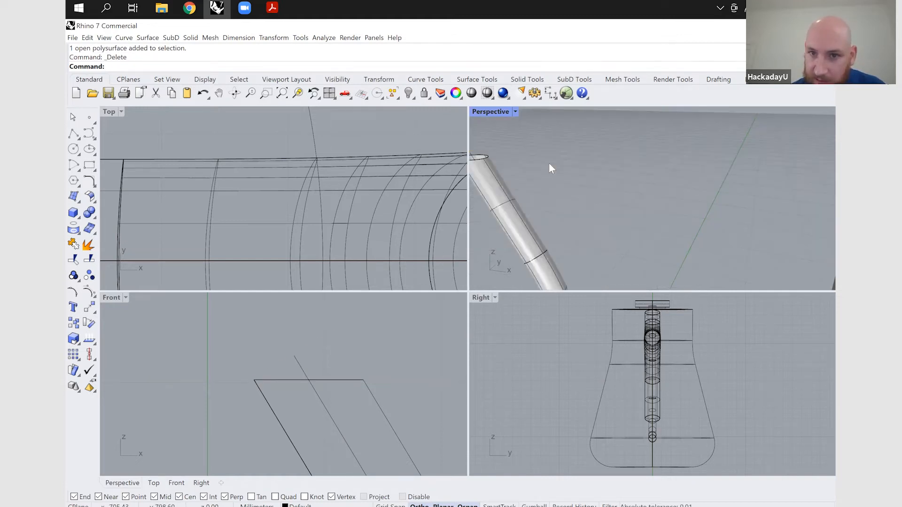
pyautogui.scroll(-5, 585, 207)
pyautogui.scroll(3, 585, 208)
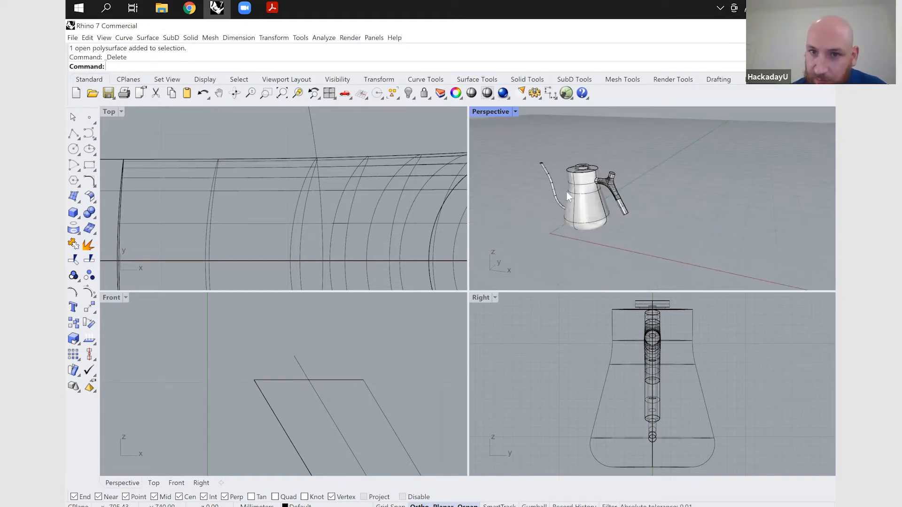
pyautogui.moveTo(583, 195); pyautogui.dragTo(594, 225, button='right')
pyautogui.write('split')
pyautogui.press('Return')
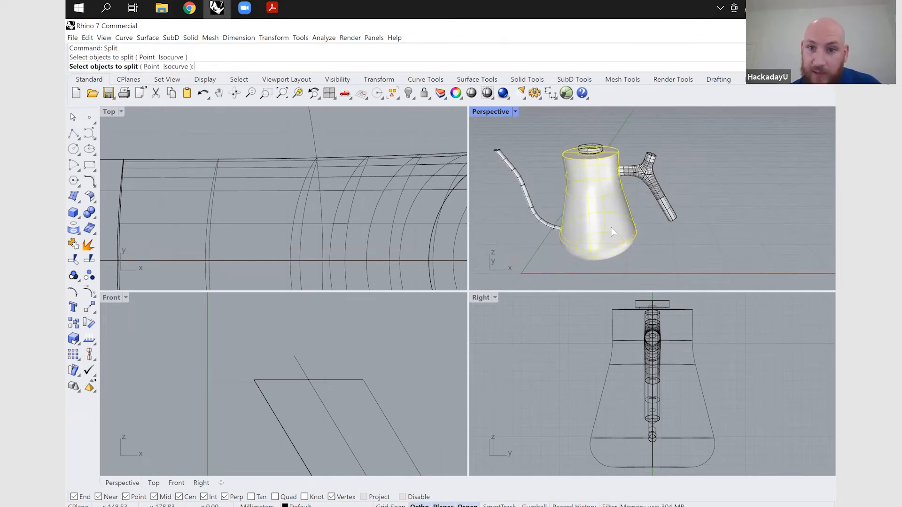
pyautogui.click(612, 231)
pyautogui.write('off')
pyautogui.press('Escape')
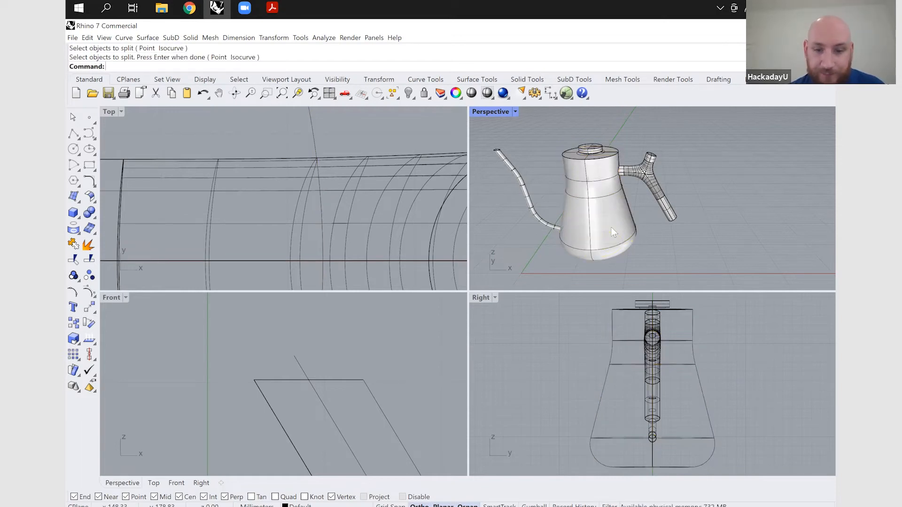
# Step: Thicken the kettle body with OffsetSrf 0.3 mm inward, as a solid with round corners and the input surface deleted
pyautogui.write('of')
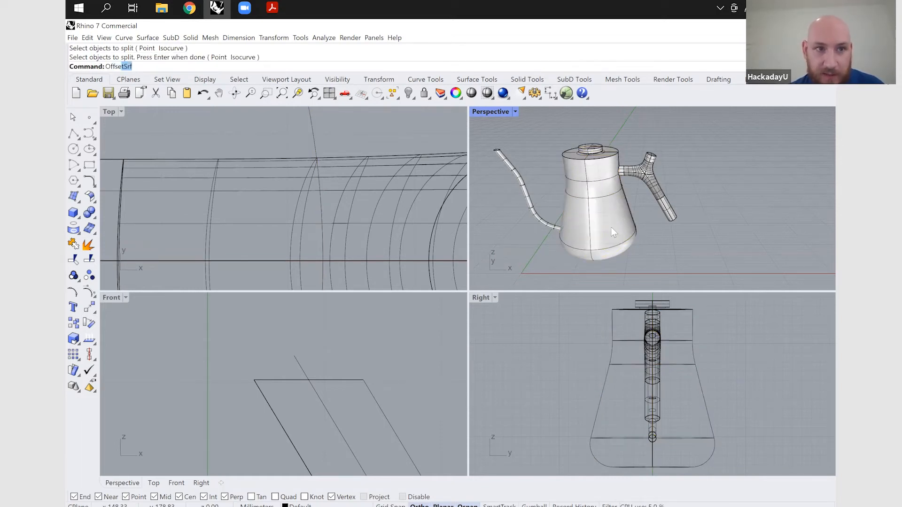
pyautogui.press('Return')
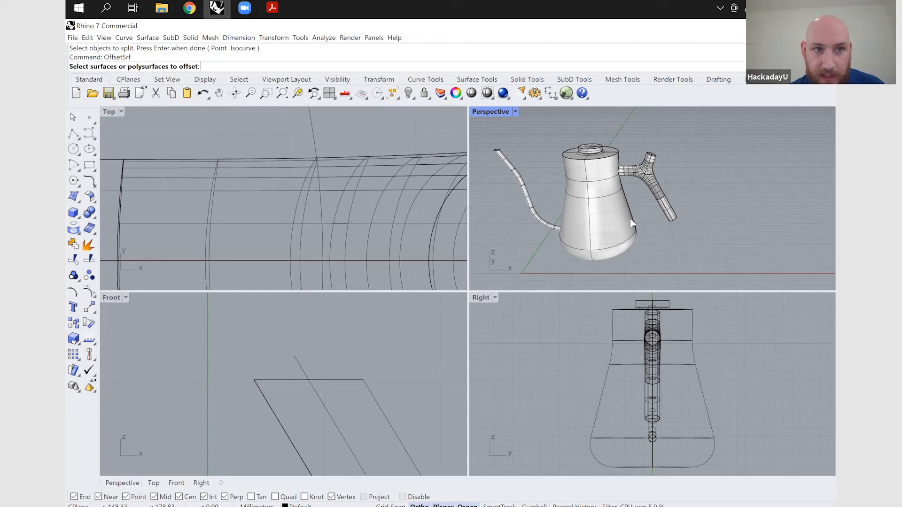
pyautogui.click(607, 213)
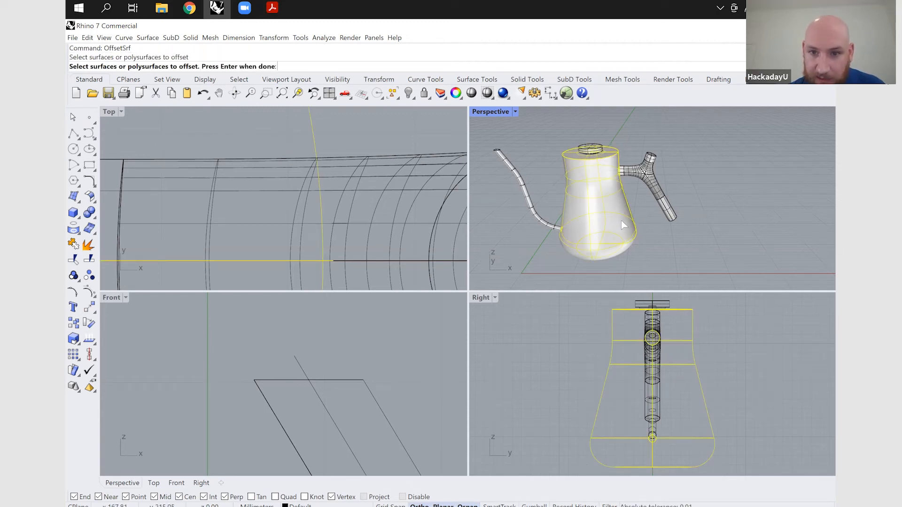
pyautogui.press('Return')
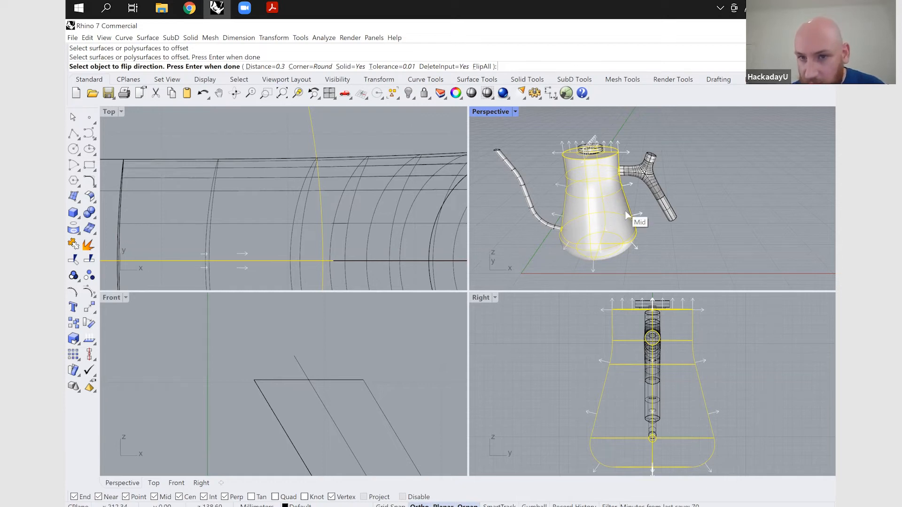
pyautogui.scroll(3, 619, 209)
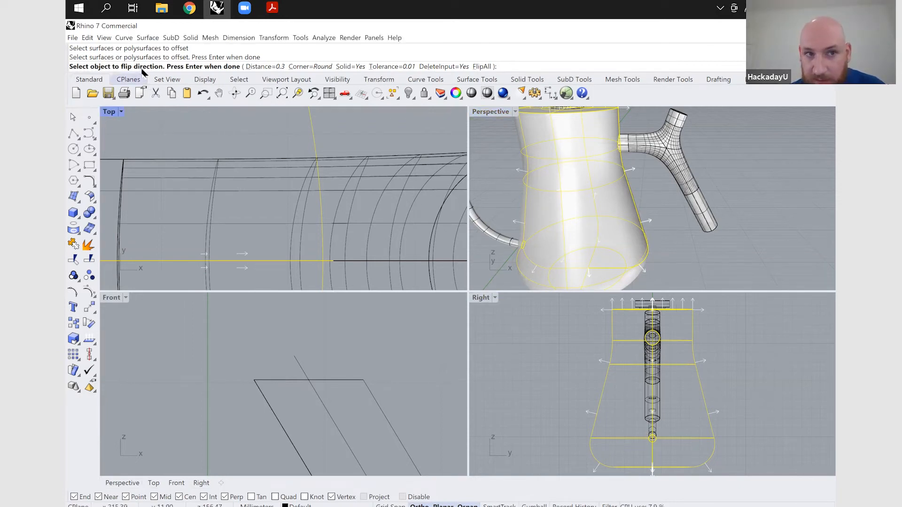
pyautogui.click(677, 376)
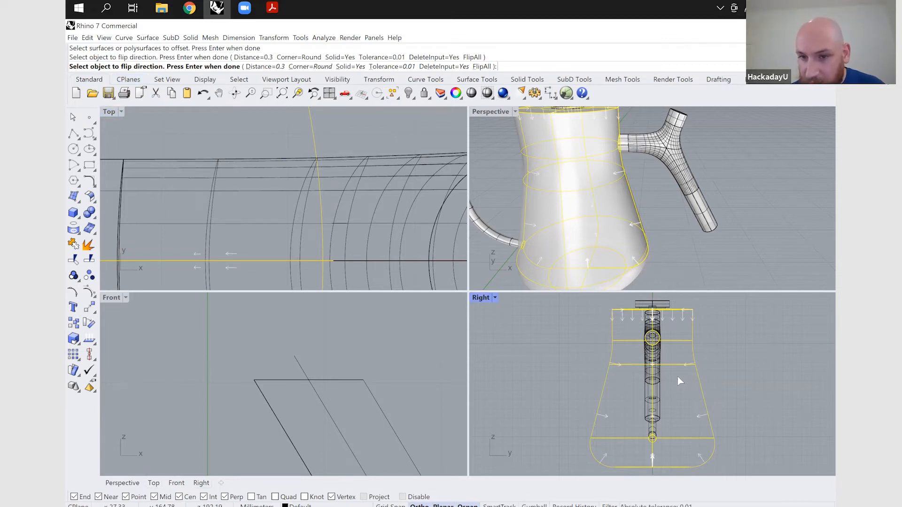
pyautogui.click(678, 377)
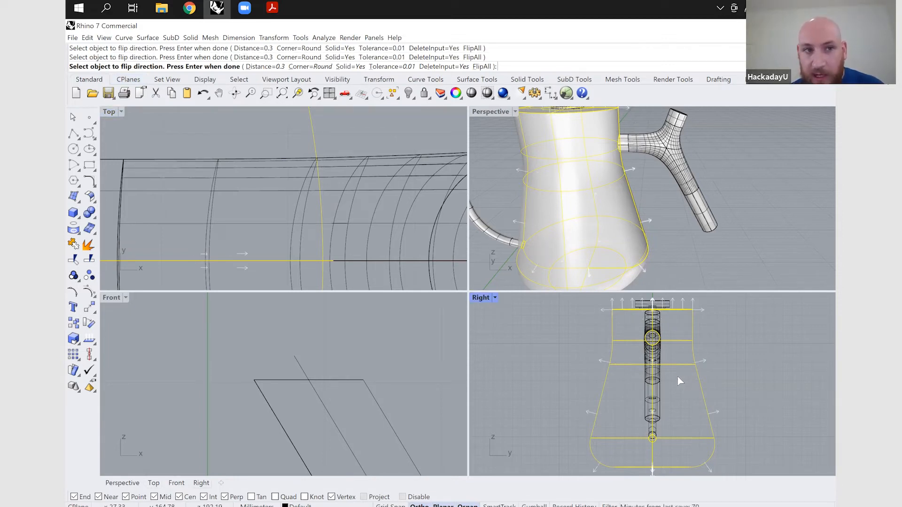
pyautogui.click(677, 381)
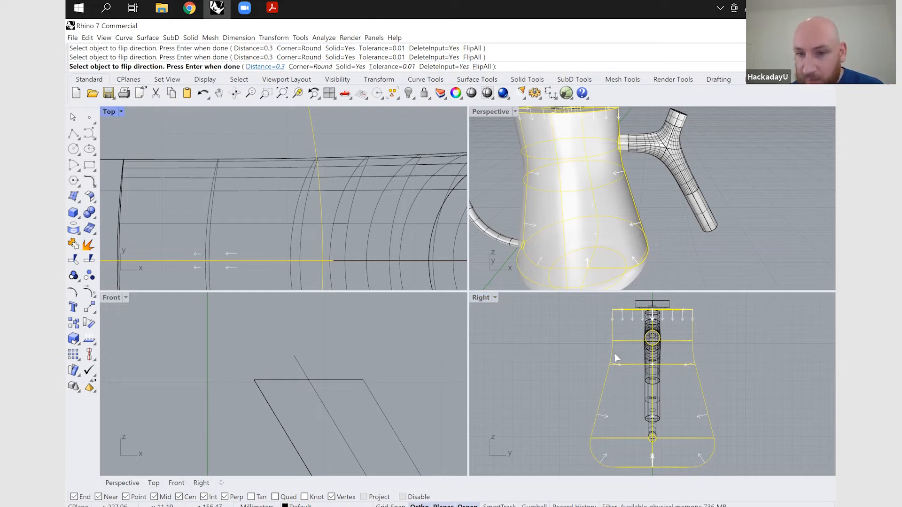
pyautogui.scroll(2, 692, 406)
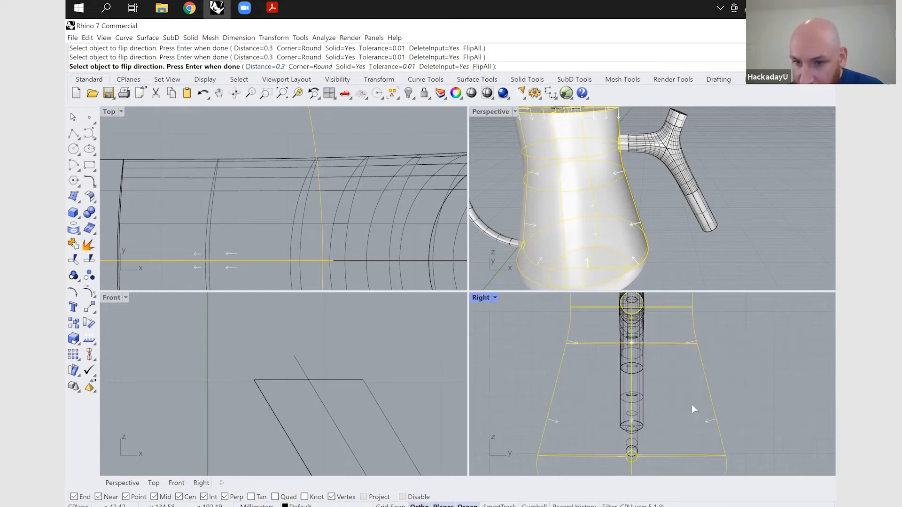
pyautogui.press('Return')
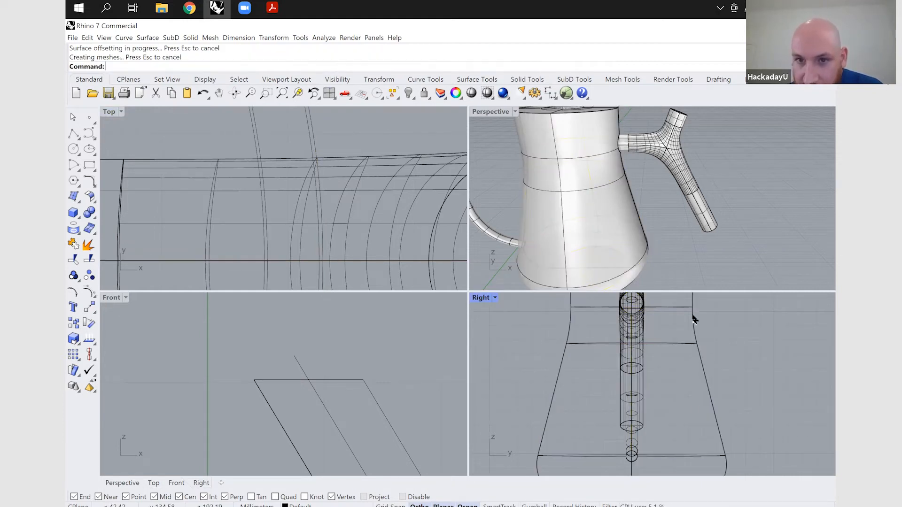
# Step: Undo the last surface offset and re-offset the kettle body inward by 3 mm as a solid
pyautogui.scroll(5, 646, 243)
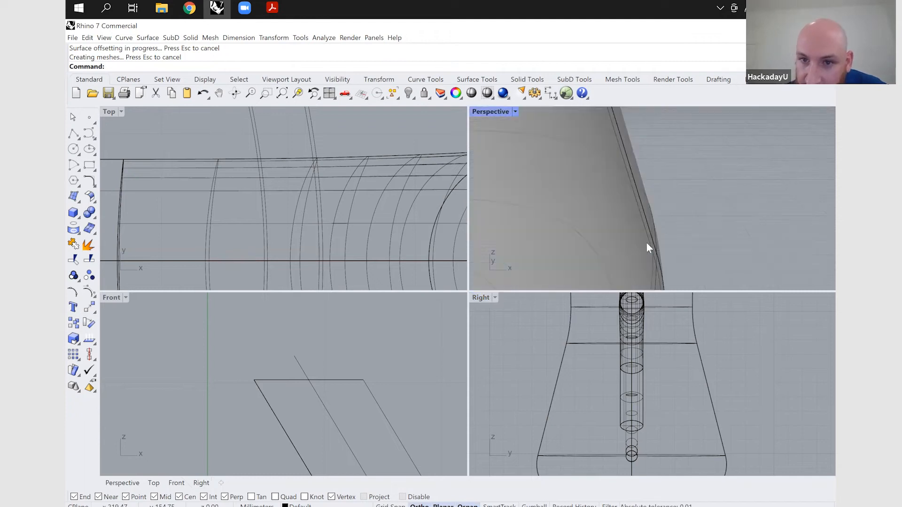
pyautogui.hotkey('ctrl', 'z')
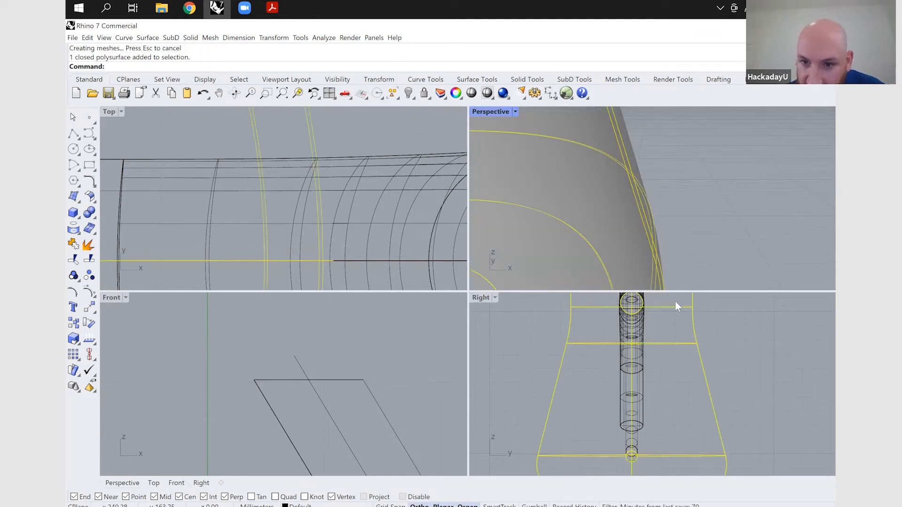
pyautogui.rightClick(683, 381)
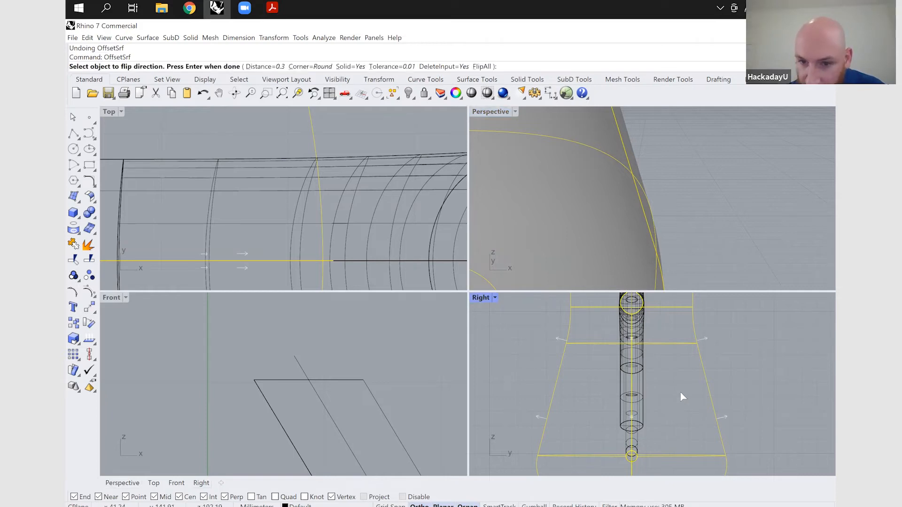
pyautogui.click(698, 385)
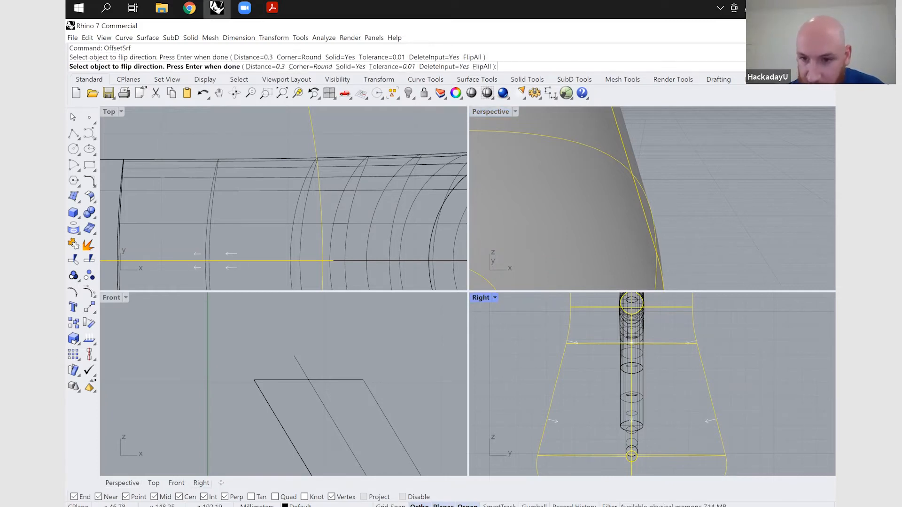
pyautogui.write('3')
pyautogui.press('Return')
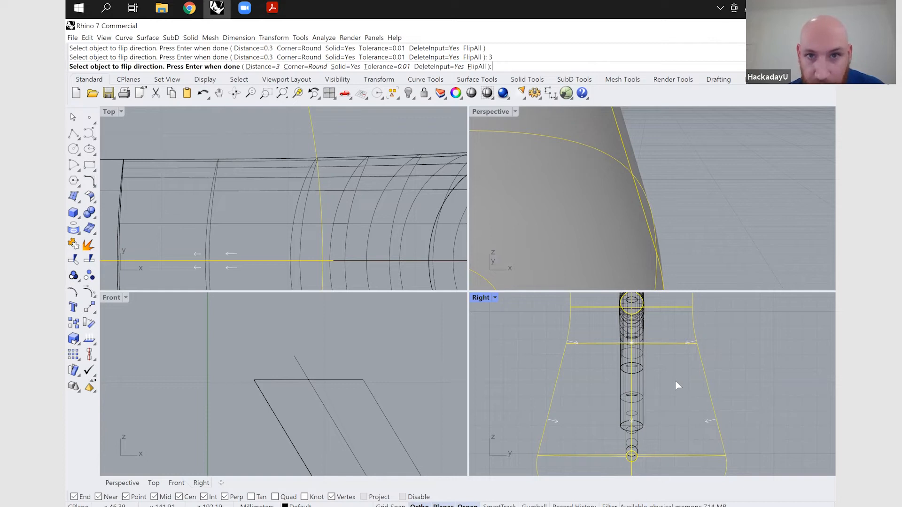
pyautogui.press('Return')
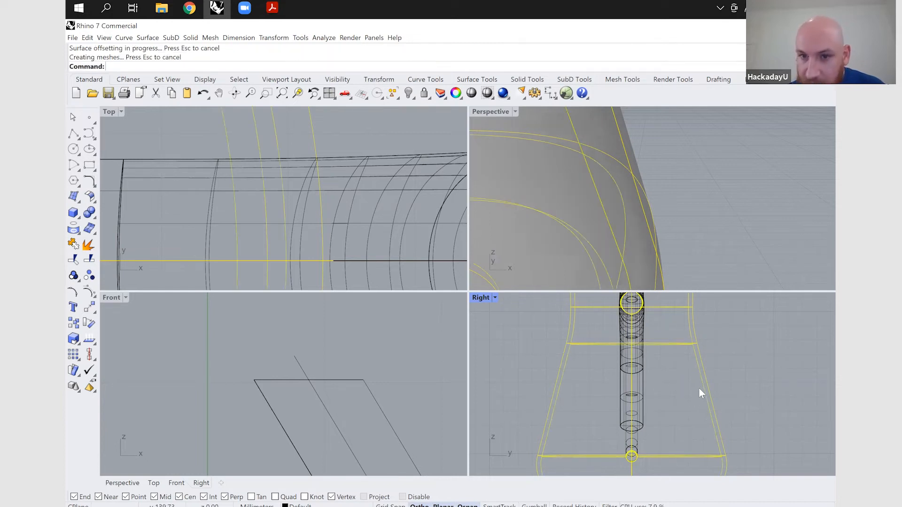
pyautogui.scroll(3, 699, 385)
pyautogui.scroll(1, 704, 383)
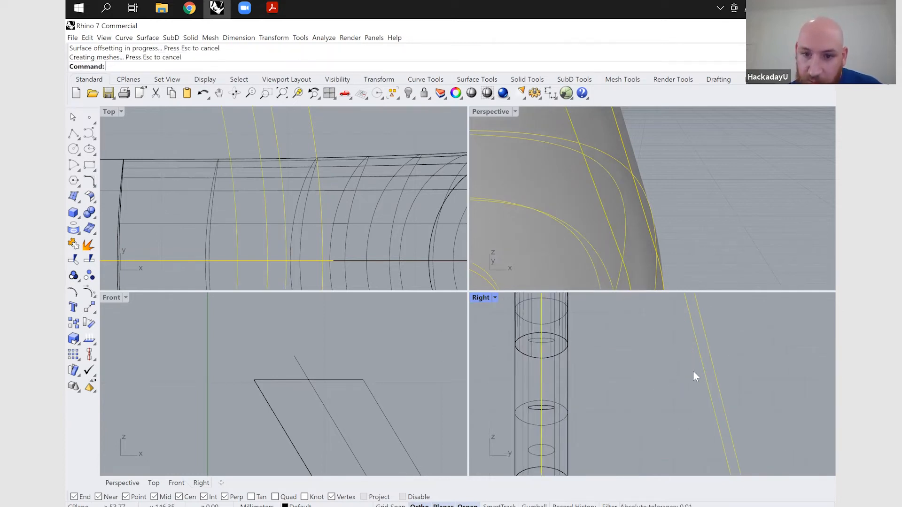
pyautogui.scroll(-3, 677, 373)
pyautogui.scroll(-2, 712, 387)
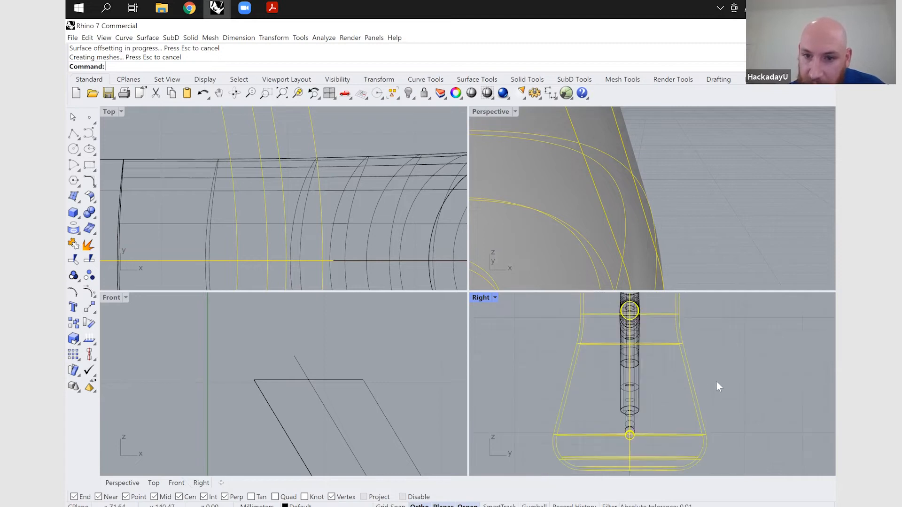
pyautogui.click(692, 231)
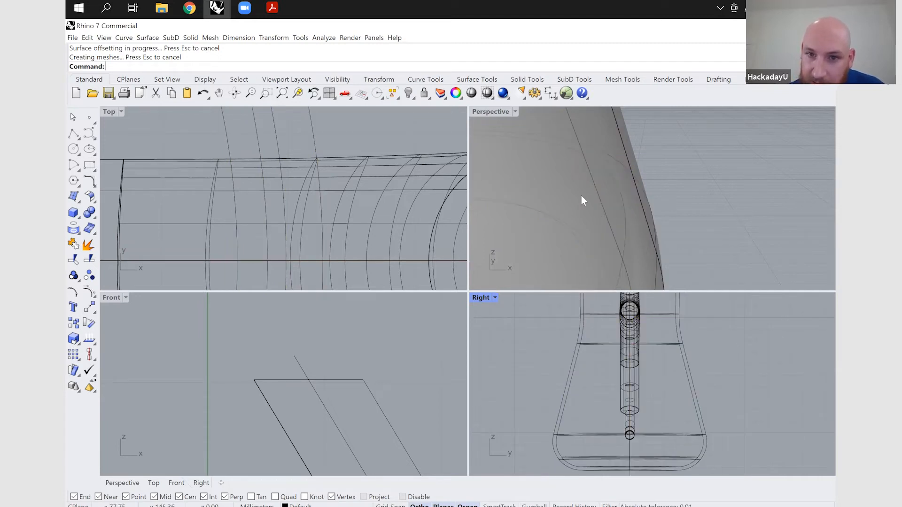
# Step: Try offsetting the spout's surface inward by 3 mm as a solid, and undo the offset
pyautogui.scroll(-5, 582, 197)
pyautogui.scroll(-5, 649, 220)
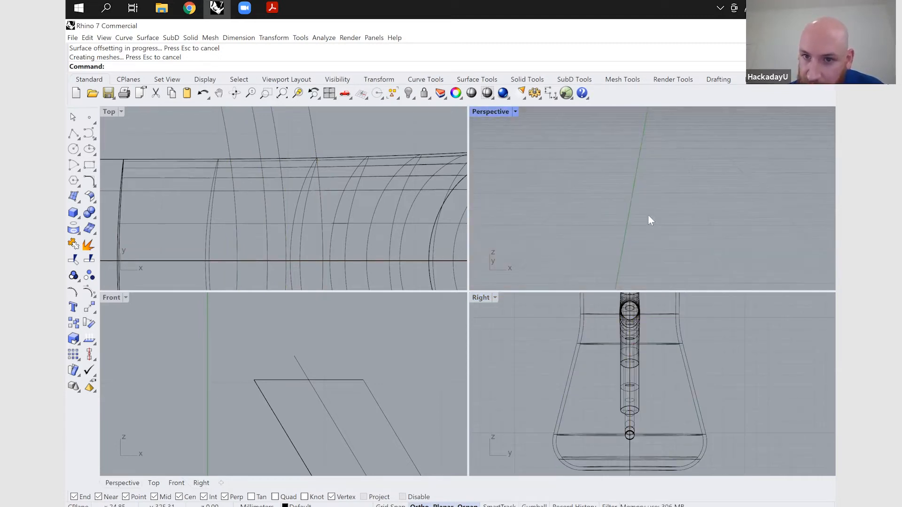
pyautogui.scroll(5, 679, 223)
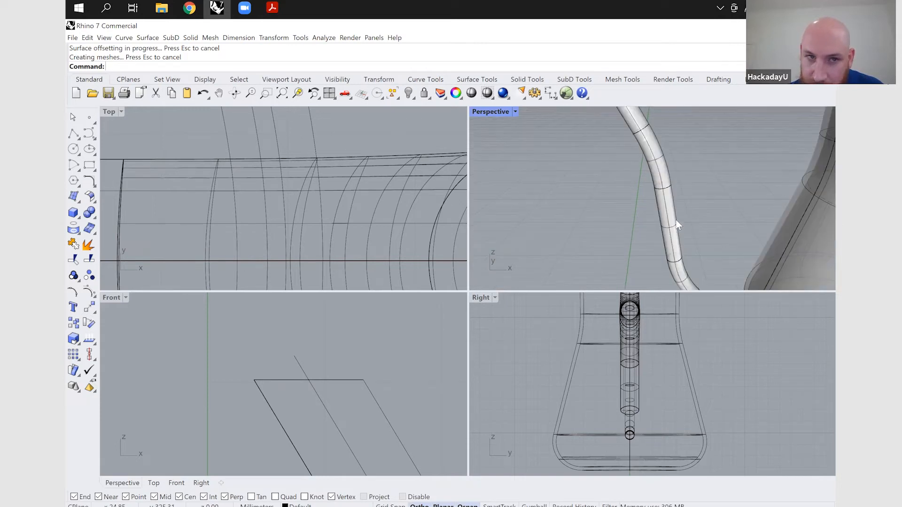
pyautogui.click(675, 193)
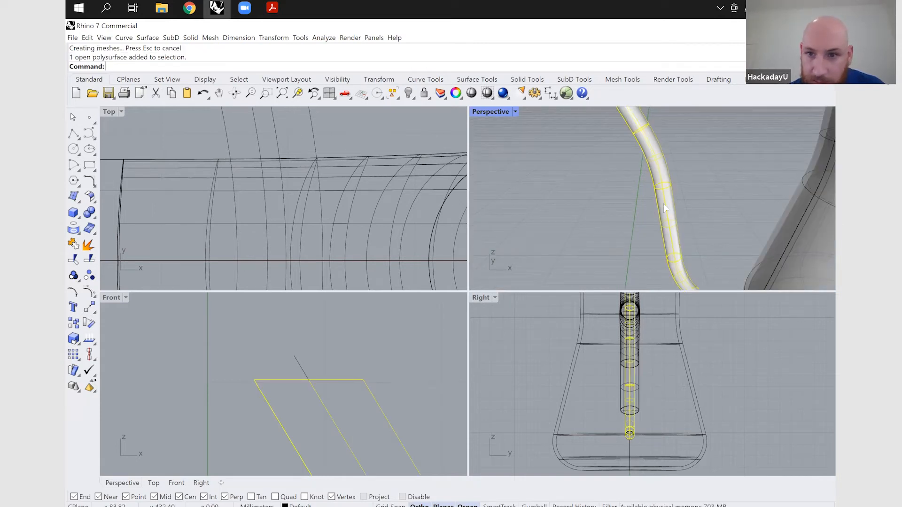
pyautogui.press('Return')
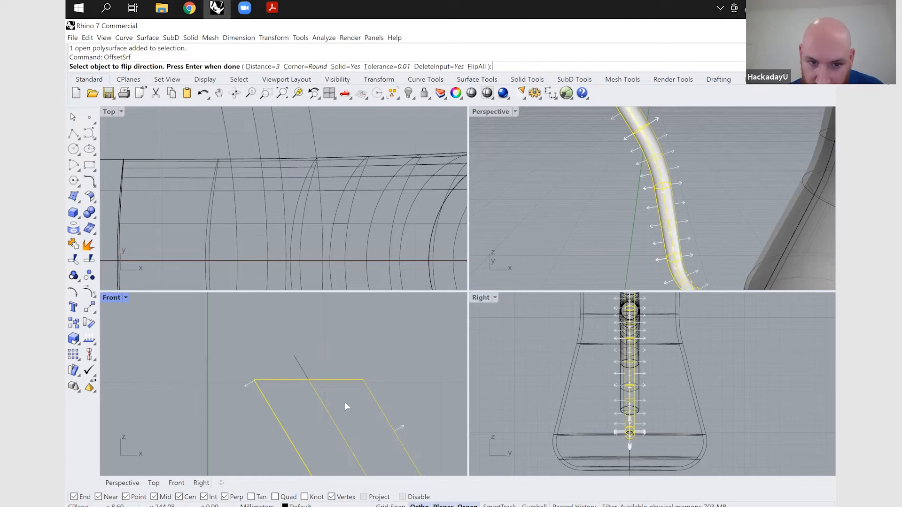
pyautogui.scroll(-3, 344, 414)
pyautogui.click(353, 421)
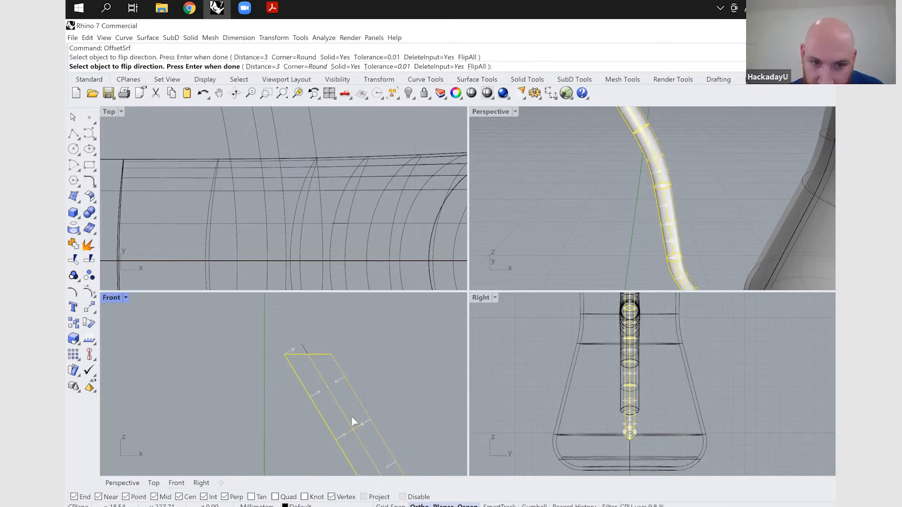
pyautogui.scroll(3, 345, 396)
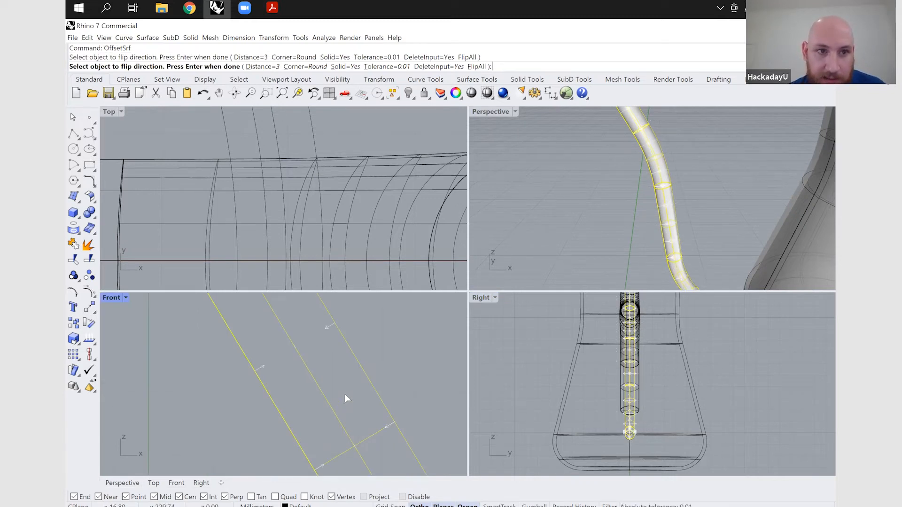
pyautogui.press('Return')
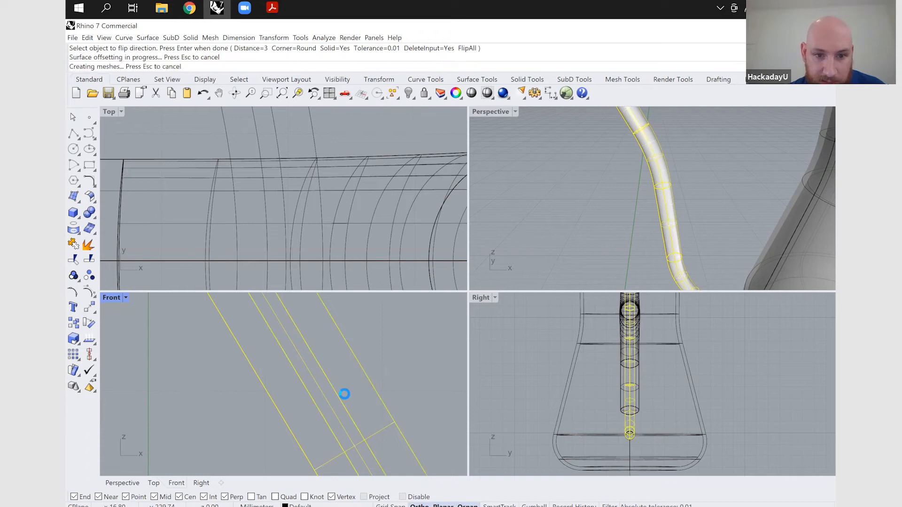
pyautogui.hotkey('ctrl', 'z')
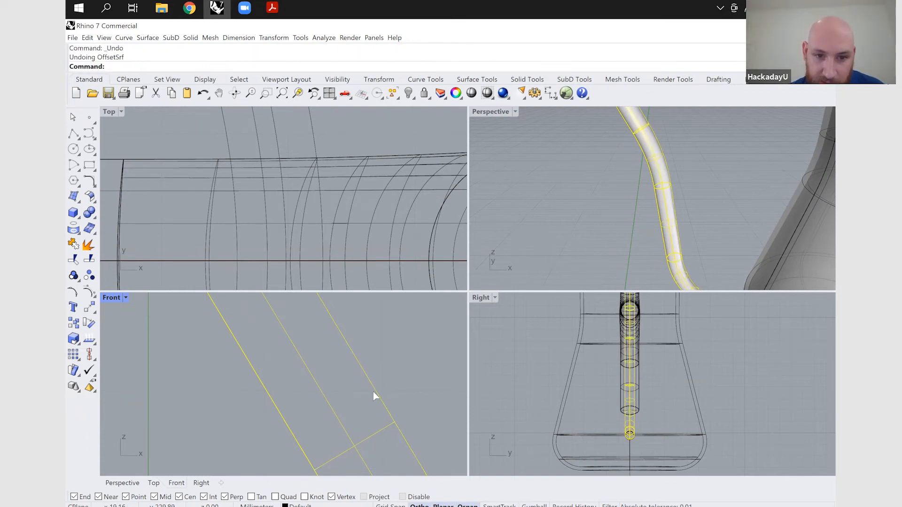
# Step: Offset the spout's surface inward by 1 mm as a solid
pyautogui.press('Return')
pyautogui.click(373, 392)
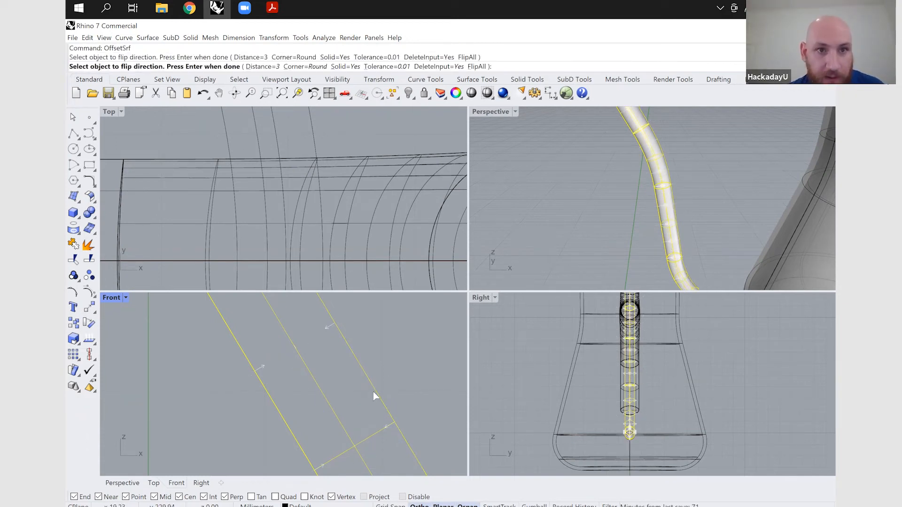
pyautogui.write('1')
pyautogui.press('Return')
pyautogui.press('Return')
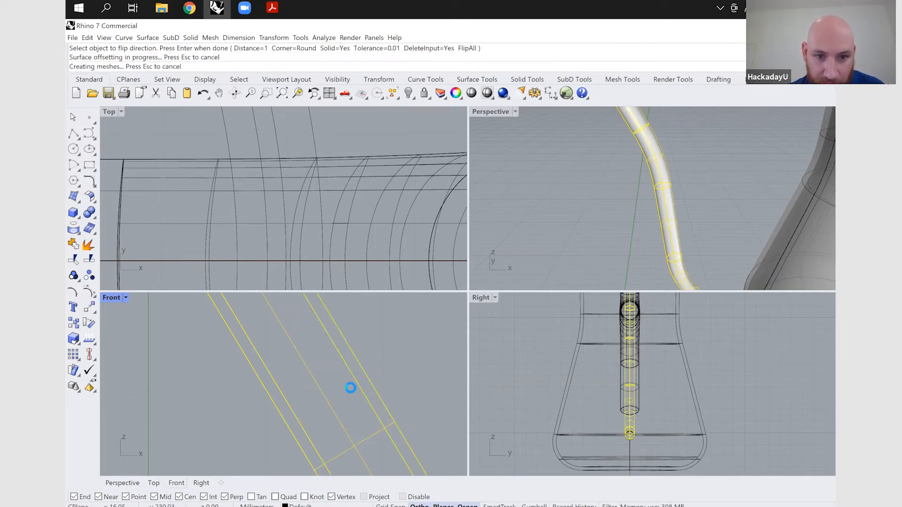
# Step: Create a horizontal cut plane through the spout tip, level with the lowest inner corner of its slanted rim
pyautogui.scroll(-5, 352, 399)
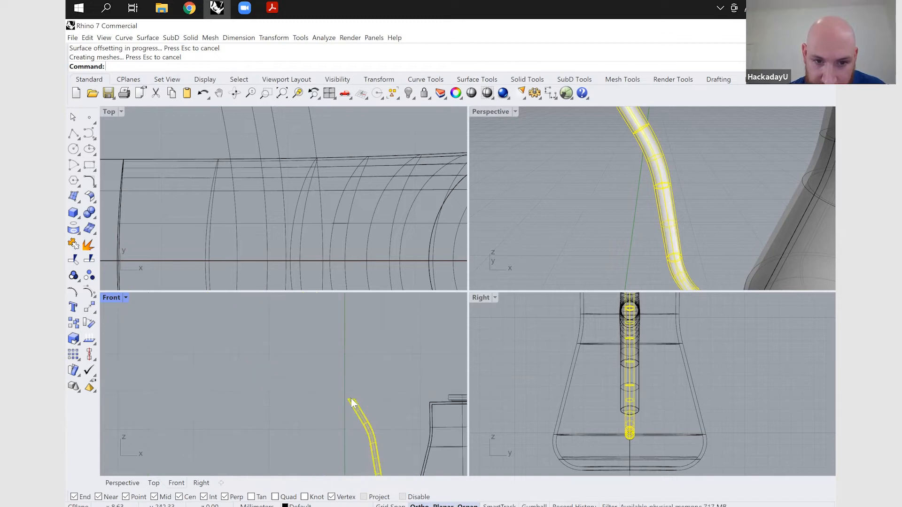
pyautogui.scroll(5, 352, 407)
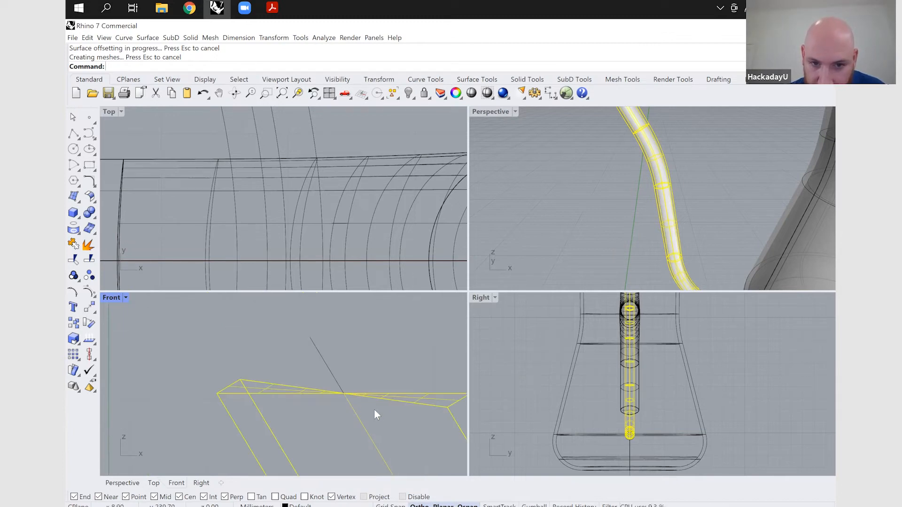
pyautogui.scroll(-3, 635, 239)
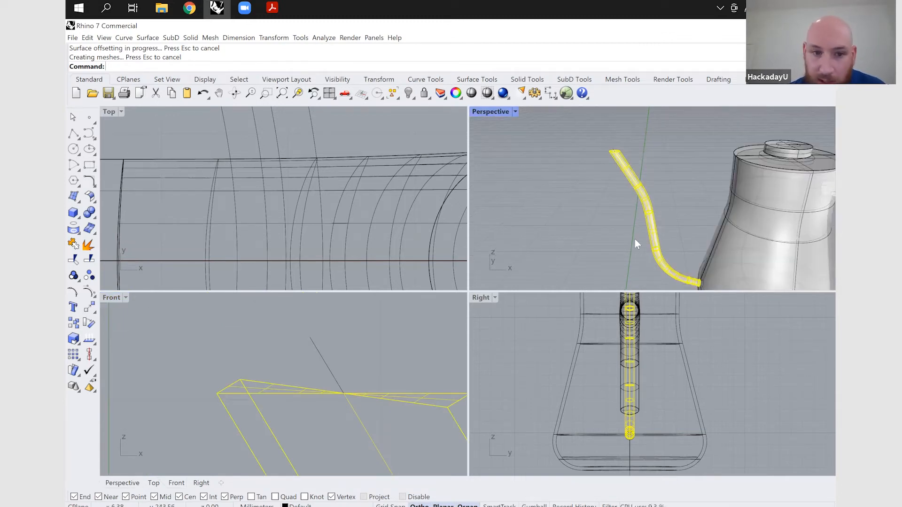
pyautogui.click(276, 397)
pyautogui.write('CutPlane')
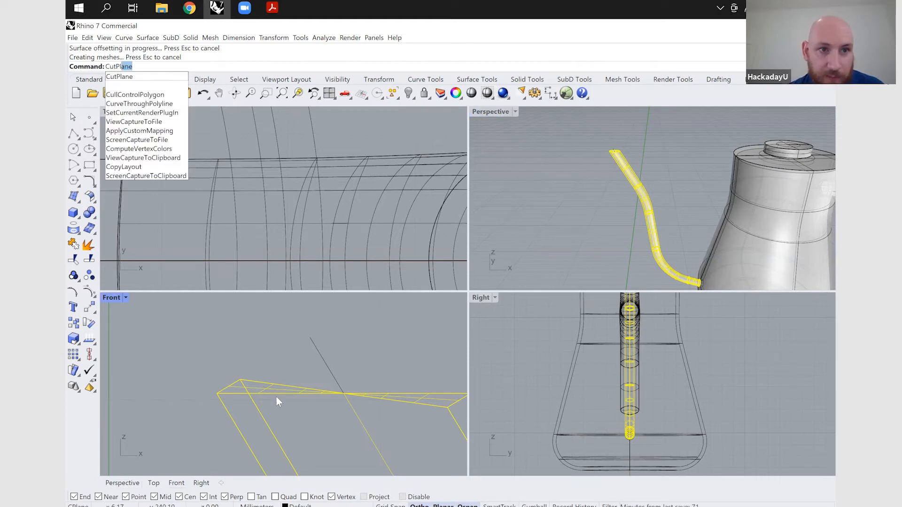
pyautogui.press('Return')
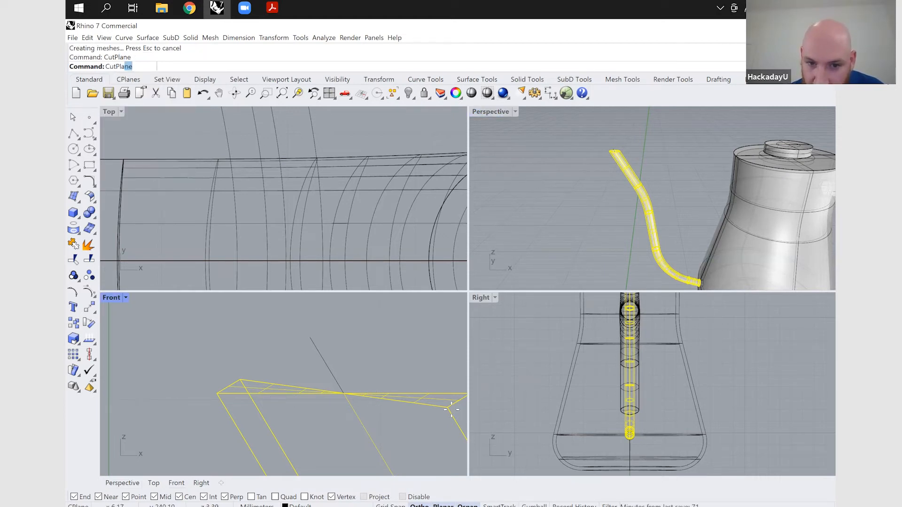
pyautogui.click(448, 408)
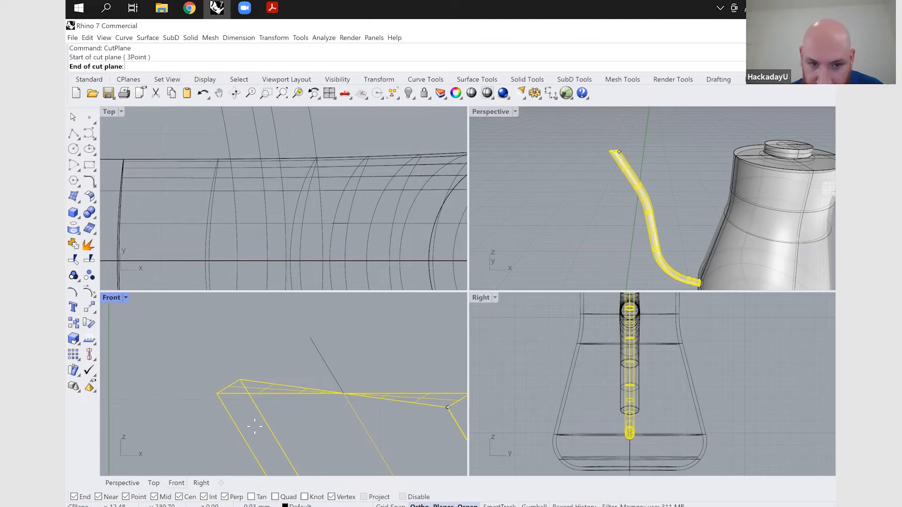
pyautogui.click(170, 415)
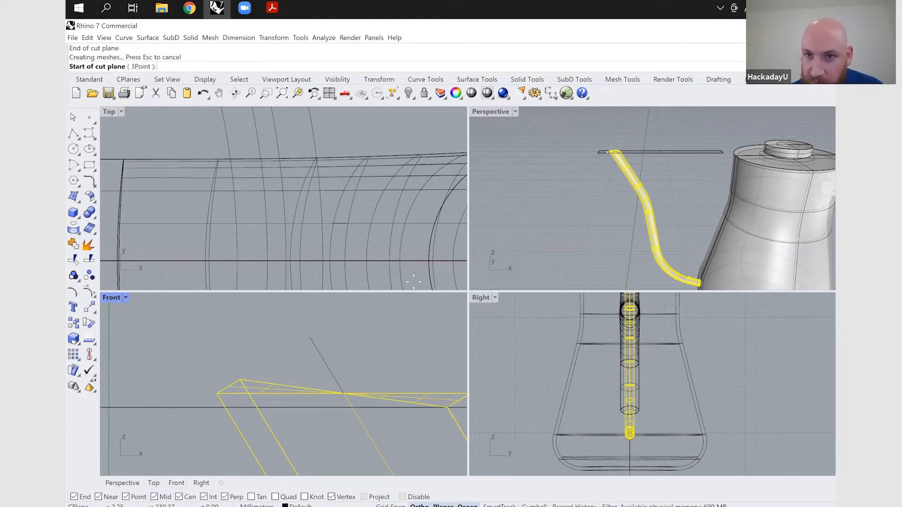
pyautogui.rightClick(605, 205)
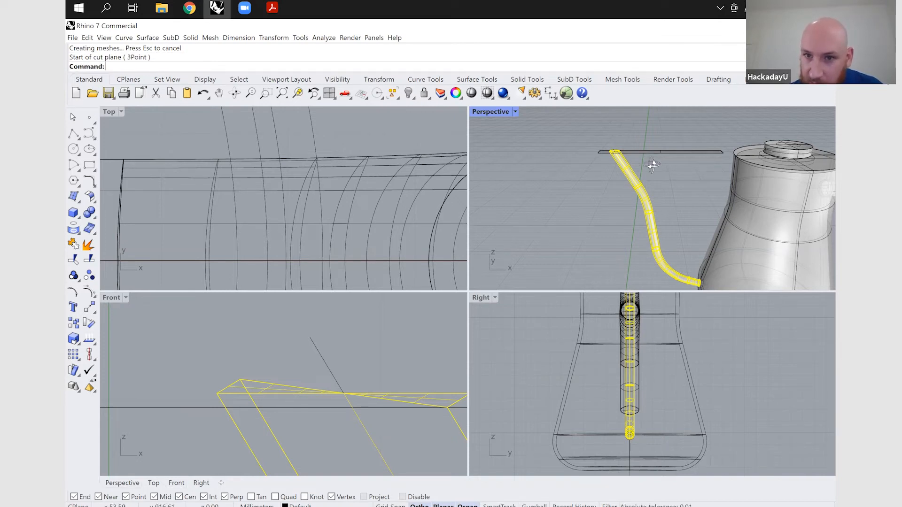
# Step: Split the hollow spout using the cut plane as the cutting object
pyautogui.moveTo(611, 177); pyautogui.dragTo(594, 186, button='right')
pyautogui.scroll(2, 593, 186)
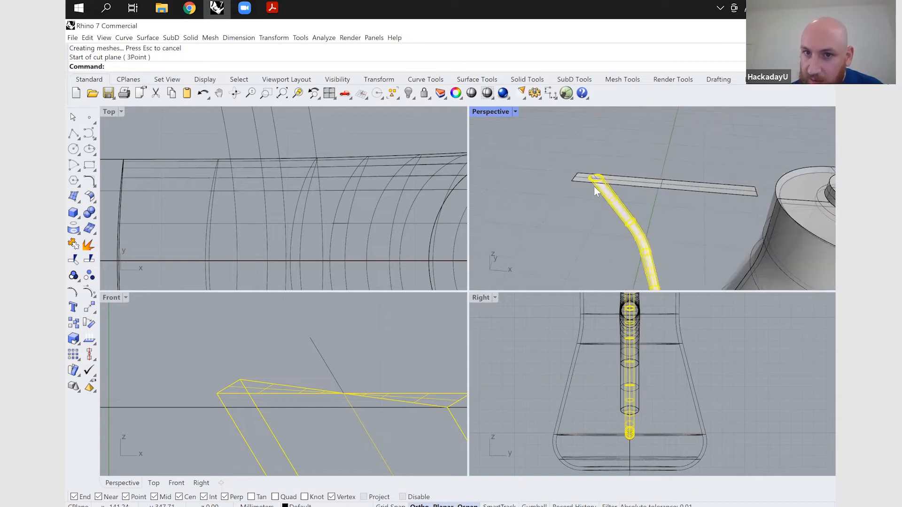
pyautogui.scroll(5, 605, 183)
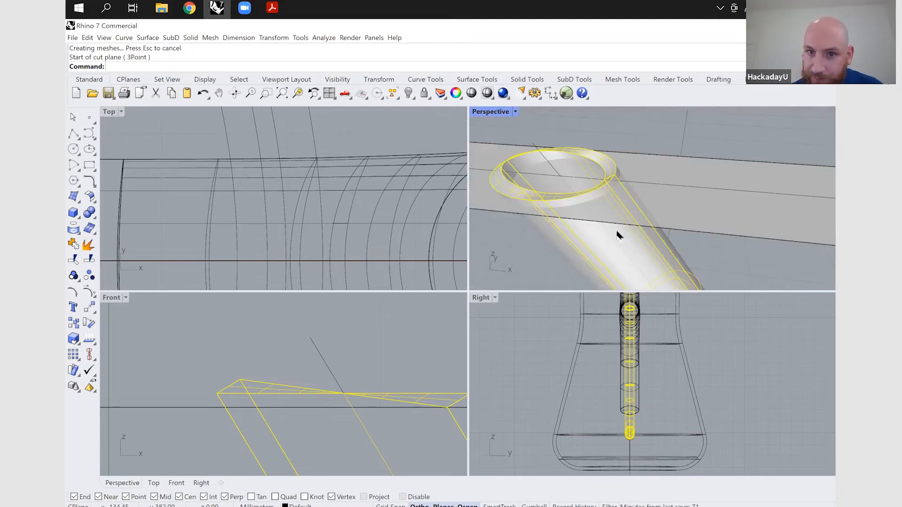
pyautogui.write('Split')
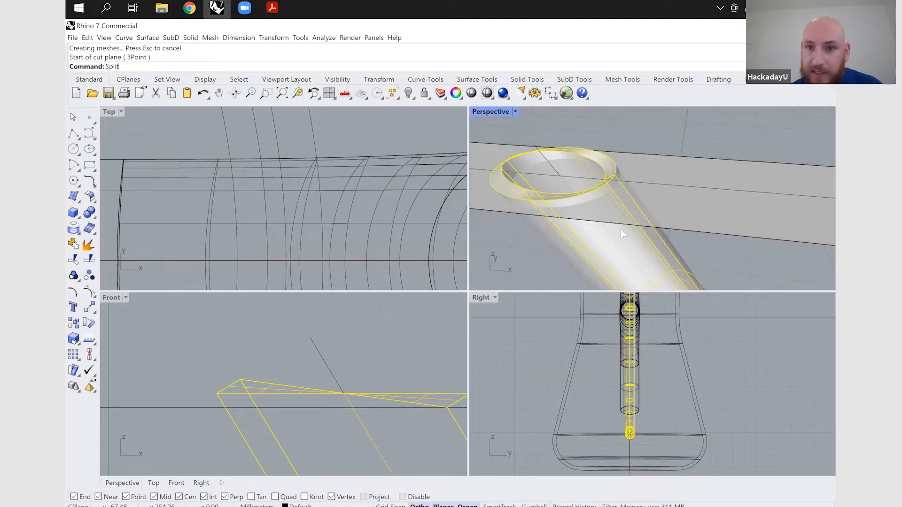
pyautogui.press('Return')
pyautogui.click(651, 176)
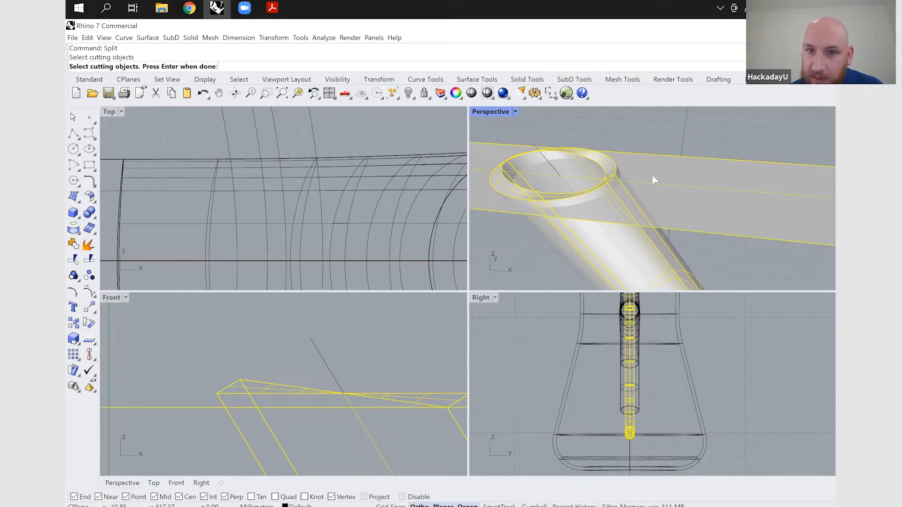
pyautogui.press('Return')
# Step: Try deleting the cut-off spout tip together with the cut plane, and undo the deletion
pyautogui.click(625, 168)
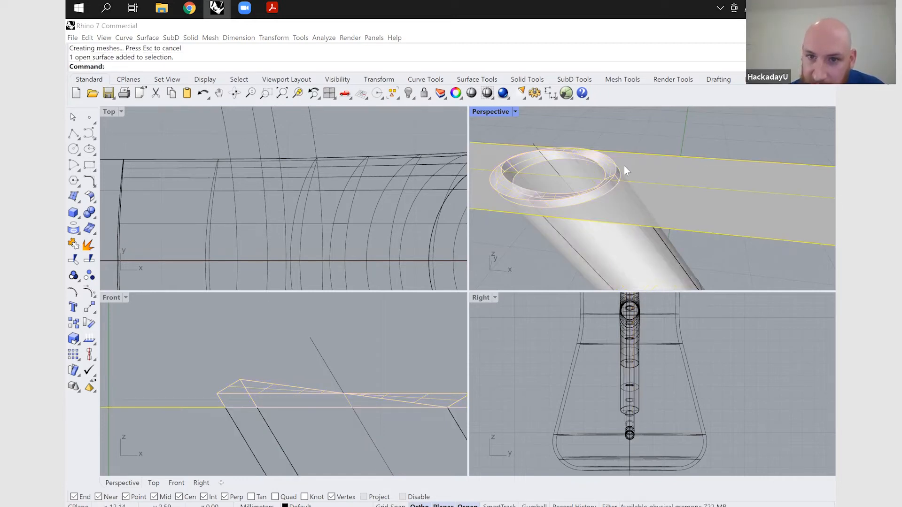
pyautogui.click(657, 194)
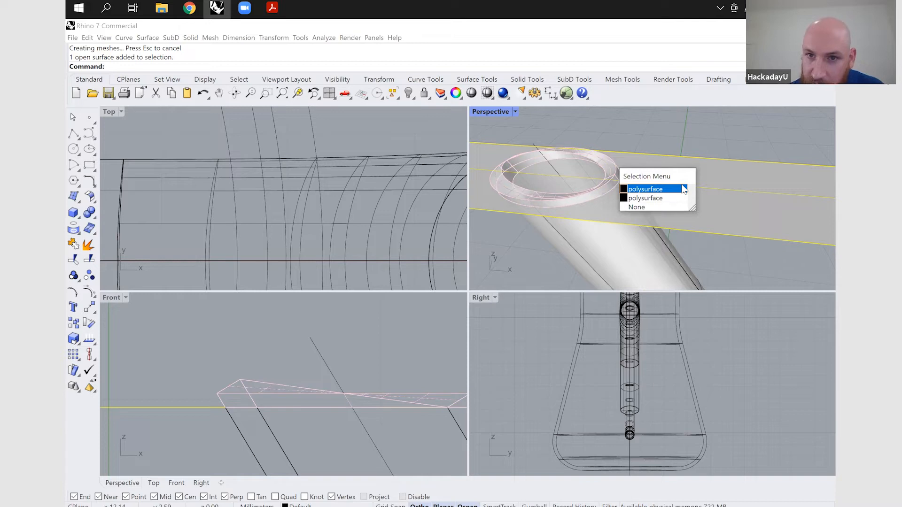
pyautogui.click(603, 194)
pyautogui.press('Delete')
pyautogui.moveTo(605, 194); pyautogui.dragTo(689, 243, button='right')
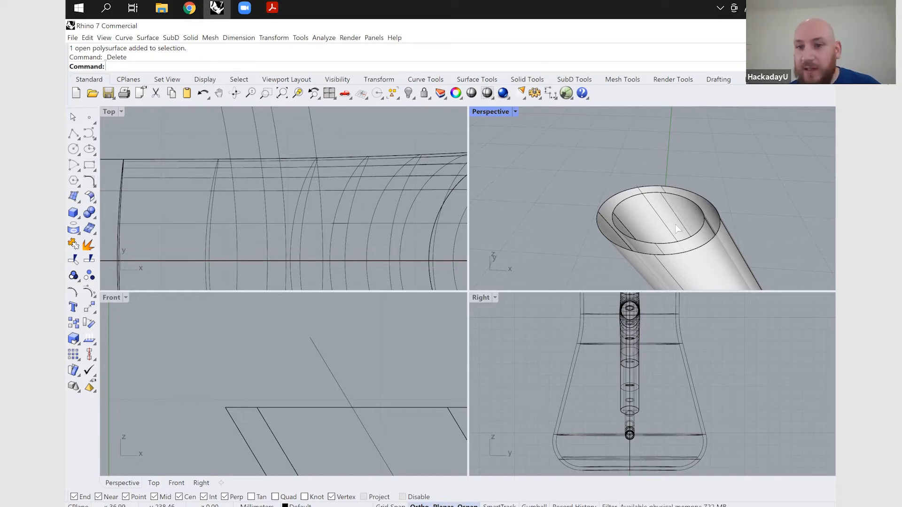
pyautogui.hotkey('ctrl', 'z')
pyautogui.scroll(5, 670, 223)
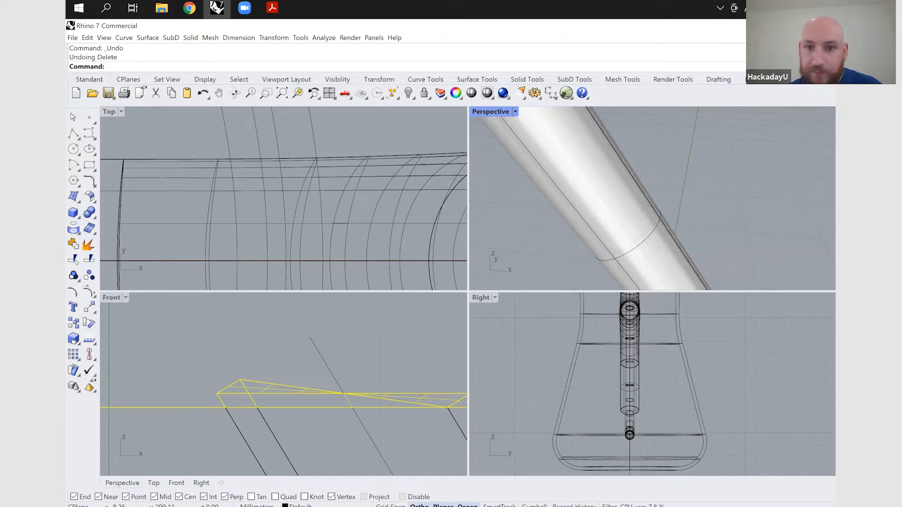
# Step: Undo the split of the hollow spout, keeping the cut plane in place
pyautogui.write('zsa')
pyautogui.press('Return')
pyautogui.click(569, 196)
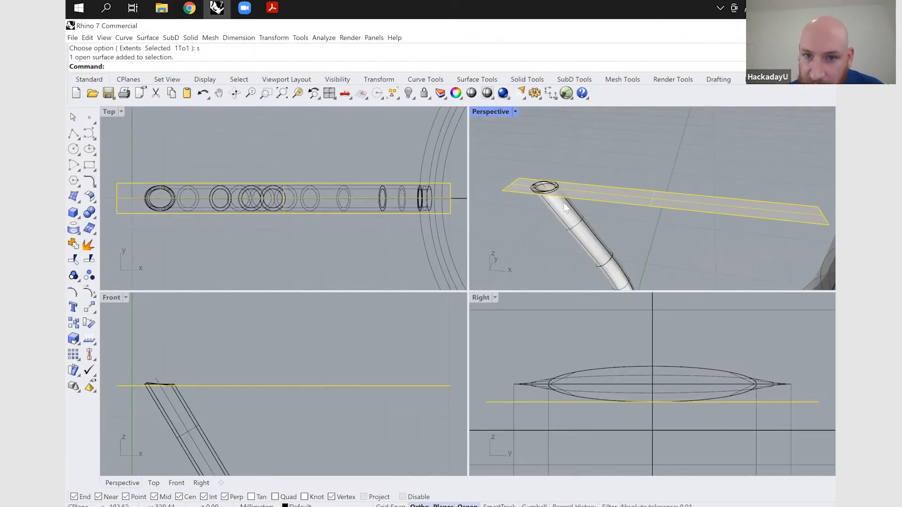
pyautogui.hotkey('ctrl', 'z')
pyautogui.hotkey('ctrl', 'z')
# Step: Boolean-split the hollow spout using the horizontal plane through its tip as the cutting surface
pyautogui.click(581, 231)
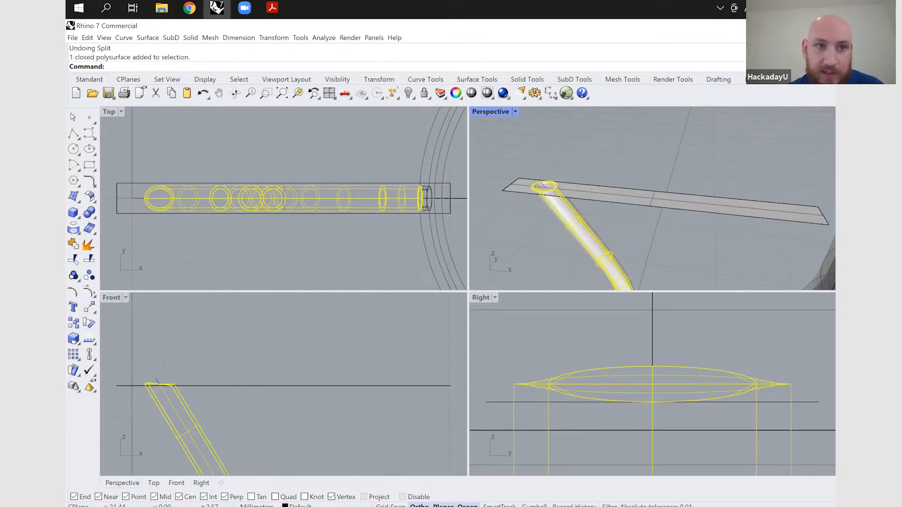
pyautogui.write('Boole')
pyautogui.press('Down')
pyautogui.press('Down')
pyautogui.press('Down')
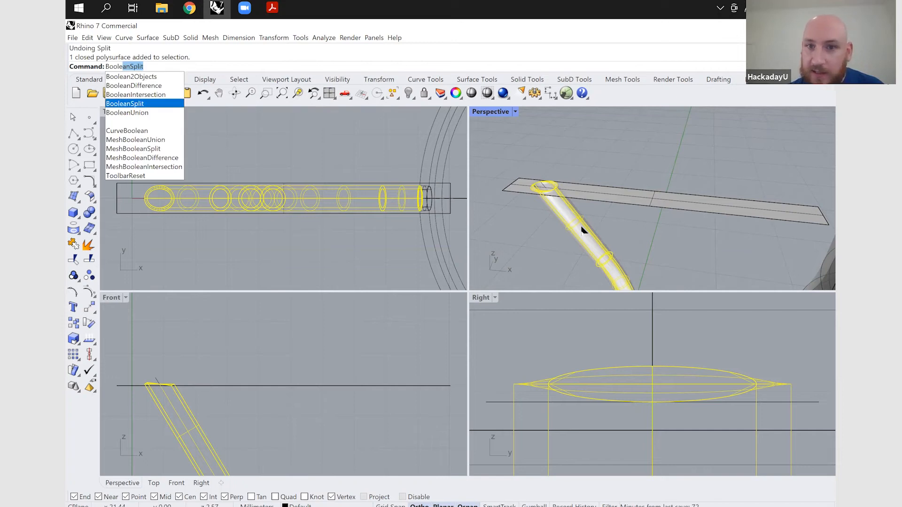
pyautogui.press('Return')
pyautogui.click(597, 197)
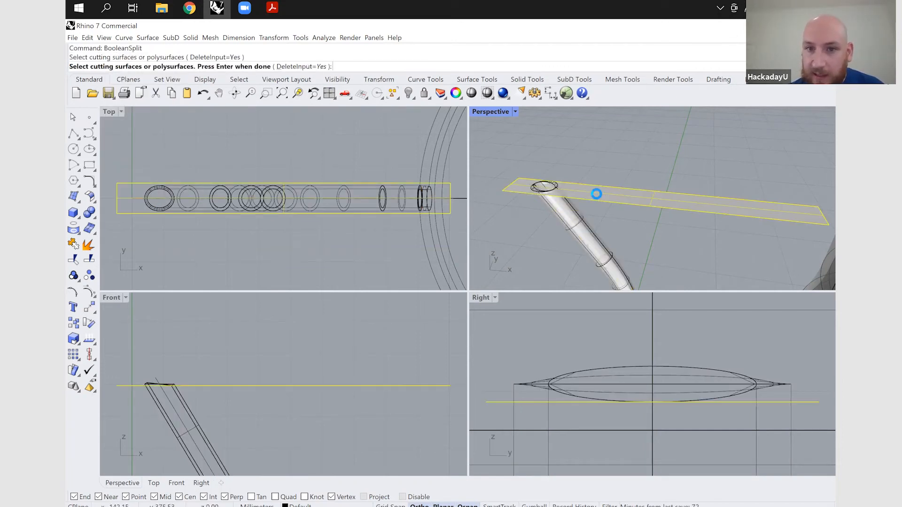
pyautogui.press('Return')
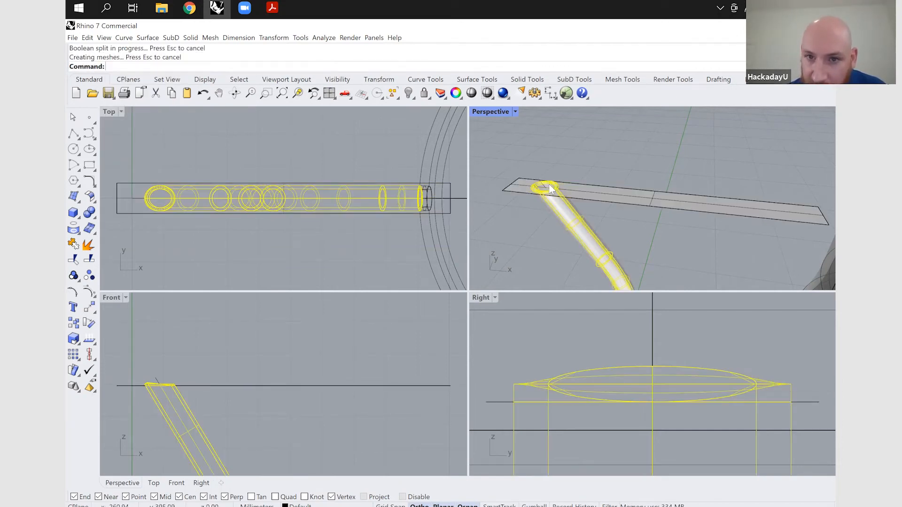
# Step: Delete the cut-off spout tip together with the horizontal cut plane
pyautogui.click(549, 182)
pyautogui.press('Escape')
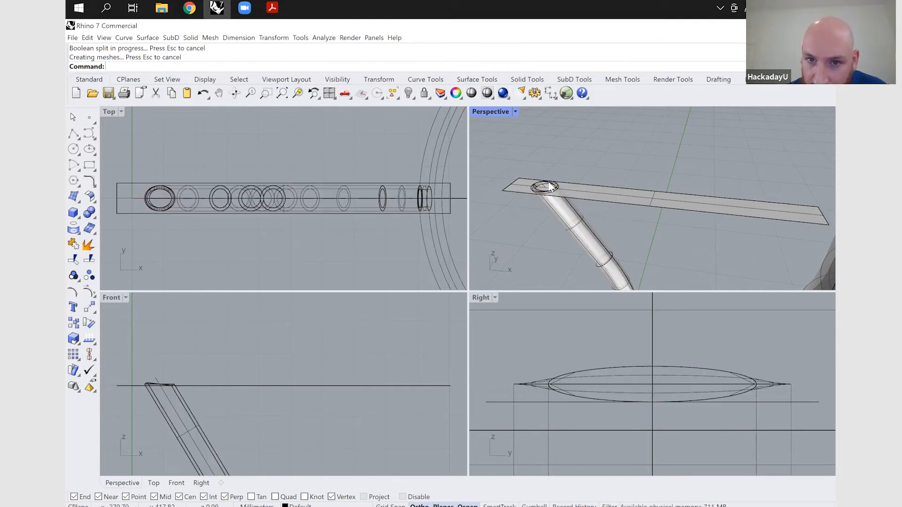
pyautogui.click(557, 184)
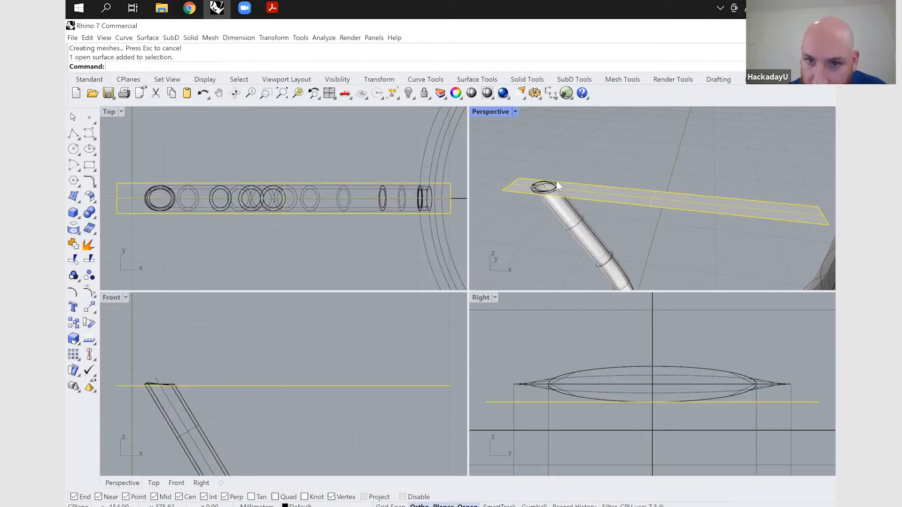
pyautogui.keyDown('shift'); pyautogui.click(556, 186); pyautogui.keyUp('shift')
pyautogui.press('Delete')
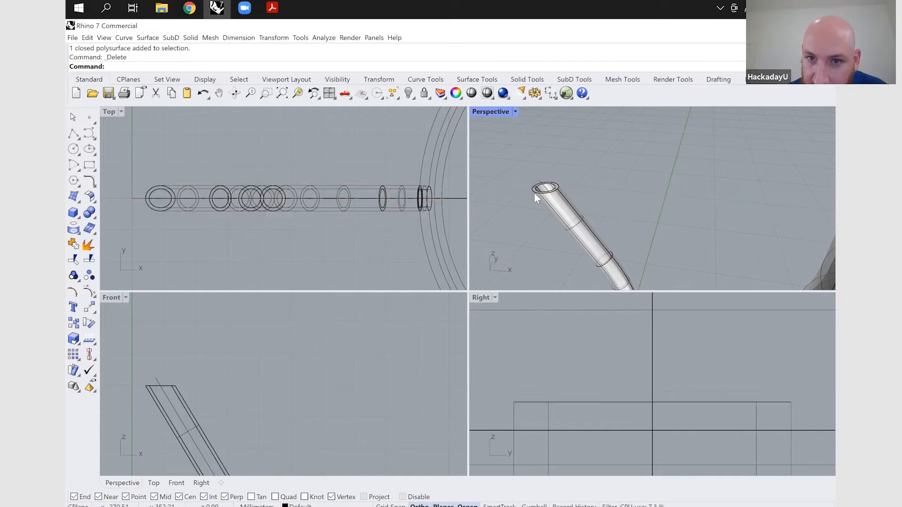
# Step: Show the perspective view in Rendered display mode and maximize it to inspect the trimmed spout opening
pyautogui.scroll(2, 534, 193)
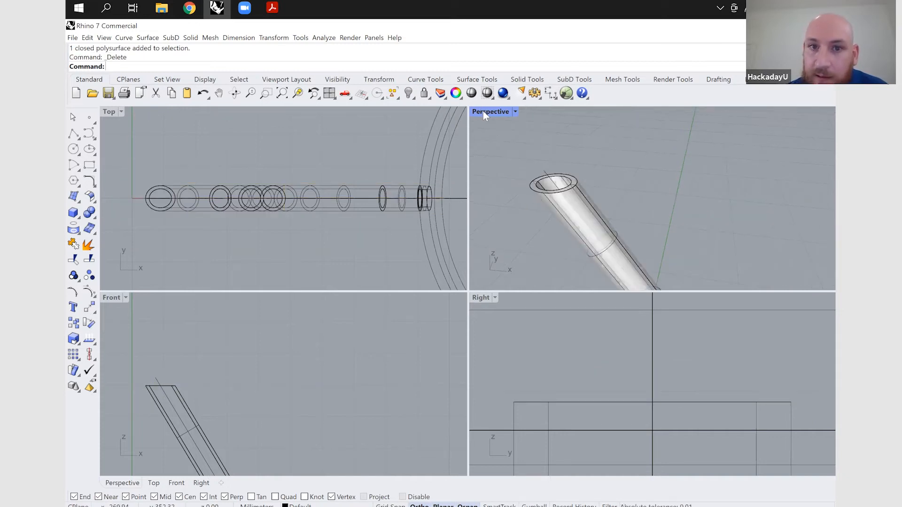
pyautogui.scroll(2, 497, 187)
pyautogui.click(514, 111)
pyautogui.click(541, 170)
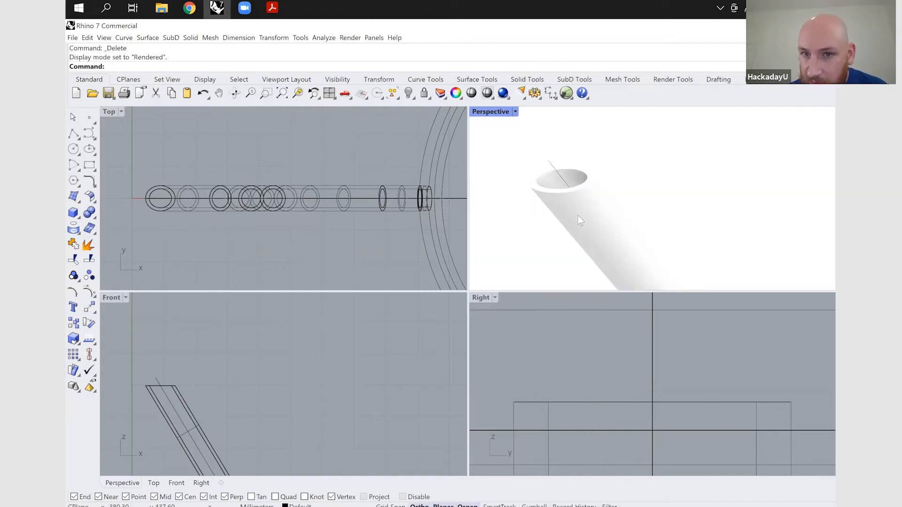
pyautogui.scroll(5, 634, 230)
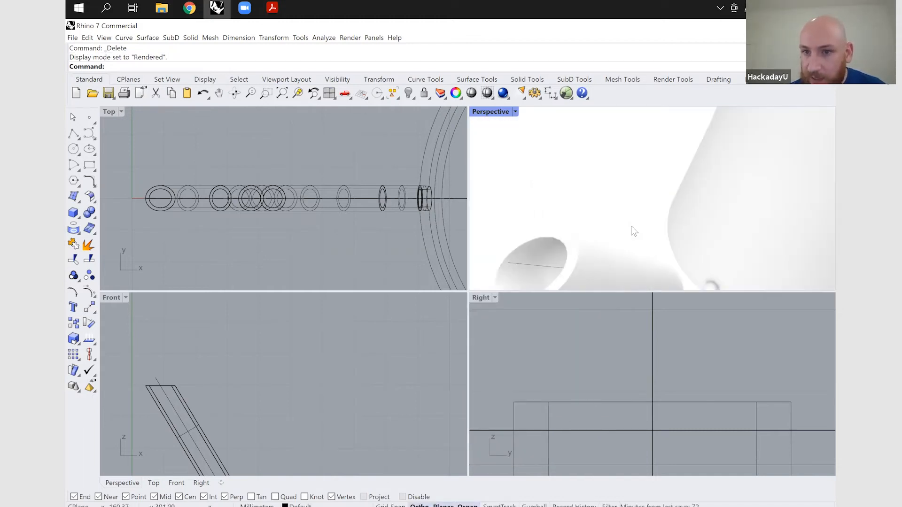
pyautogui.scroll(-3, 636, 232)
pyautogui.scroll(-2, 500, 115)
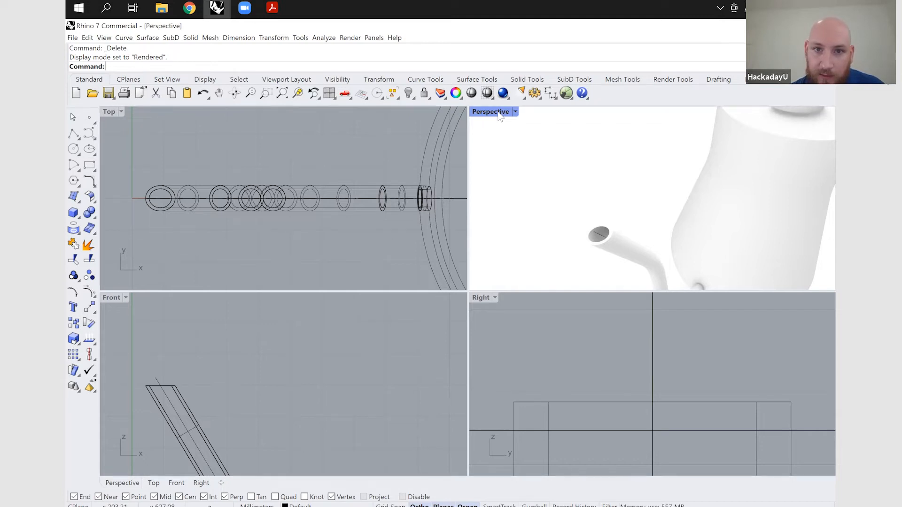
pyautogui.hotkey('ctrl', 'm')
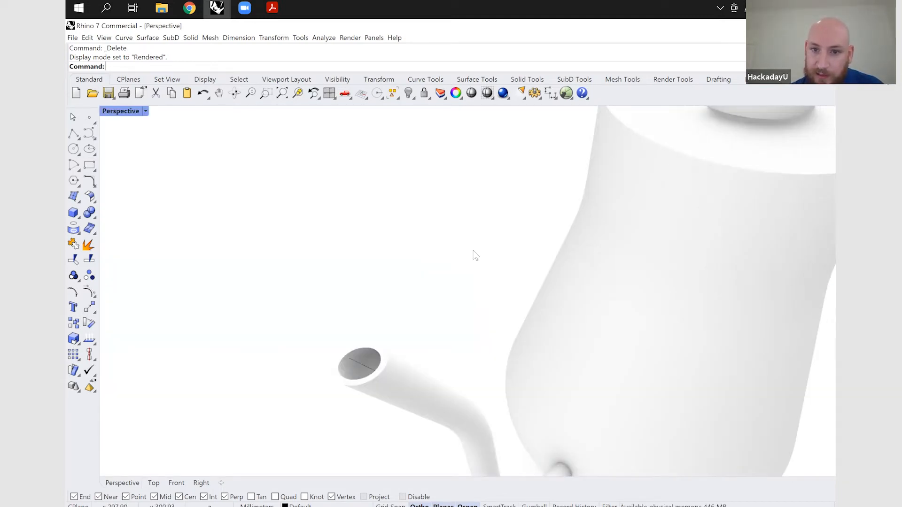
# Step: Examine the rendered kettle from several sides, including the spout, body, lid and handle
pyautogui.moveTo(475, 254); pyautogui.dragTo(414, 307, button='right')
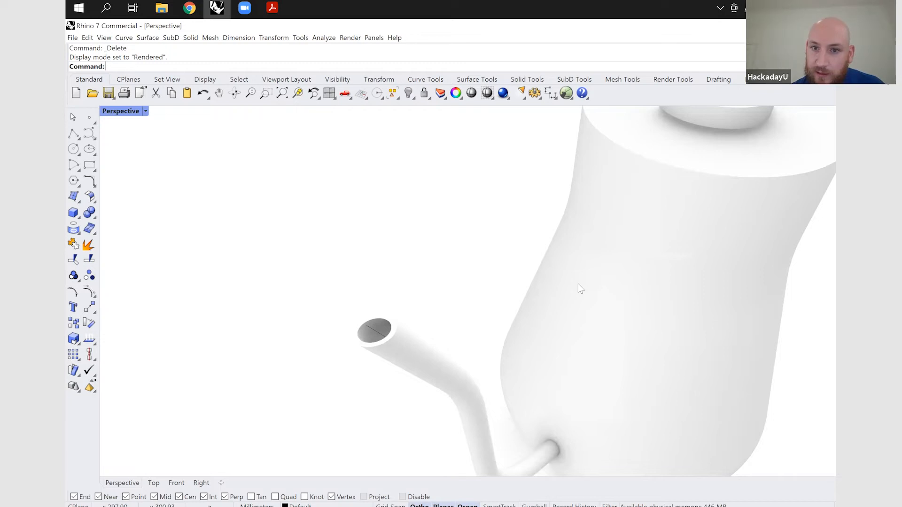
pyautogui.scroll(-7, 578, 284)
pyautogui.moveTo(526, 259); pyautogui.dragTo(530, 266, button='right')
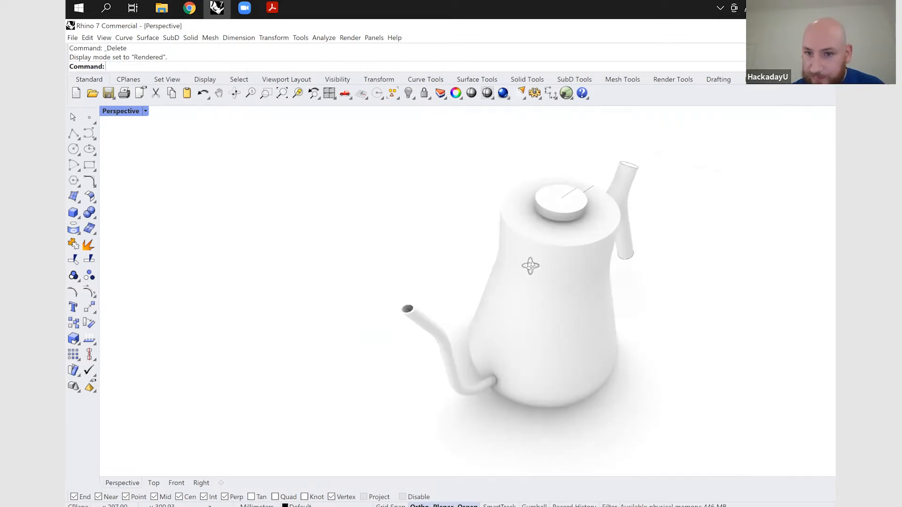
pyautogui.moveTo(567, 243); pyautogui.dragTo(514, 228, button='right')
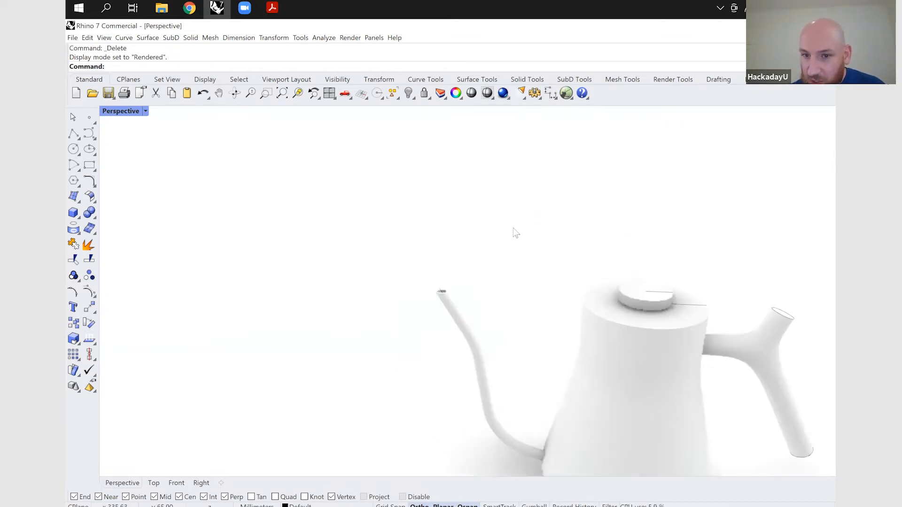
pyautogui.scroll(-2, 553, 298)
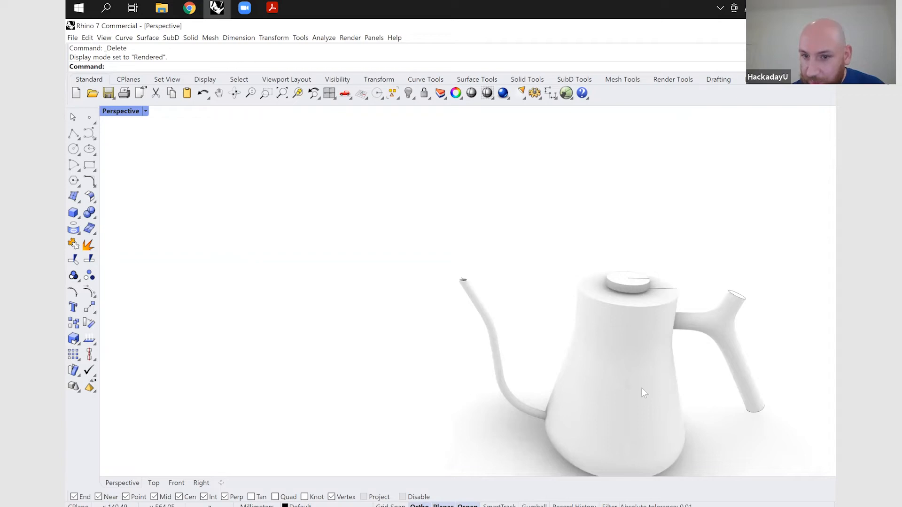
pyautogui.scroll(-2, 696, 429)
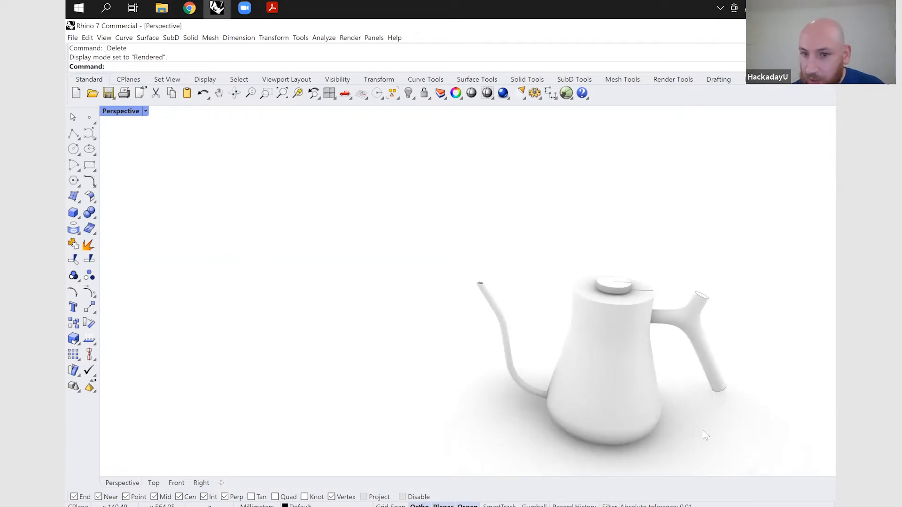
pyautogui.moveTo(703, 429); pyautogui.dragTo(702, 429, button='right')
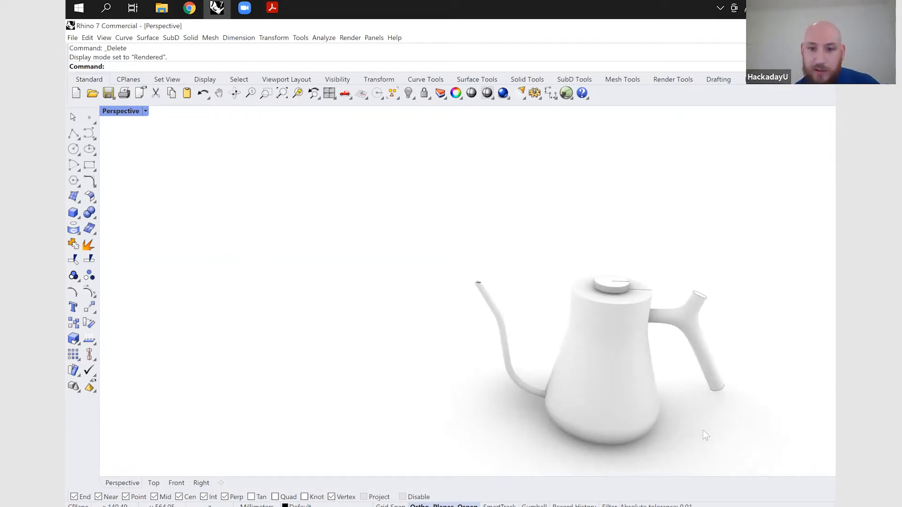
pyautogui.scroll(5, 613, 363)
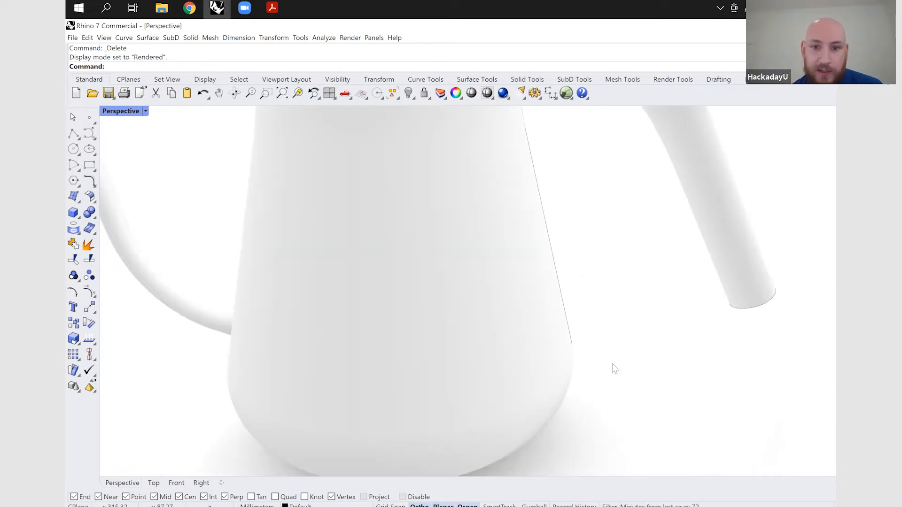
pyautogui.scroll(-5, 612, 363)
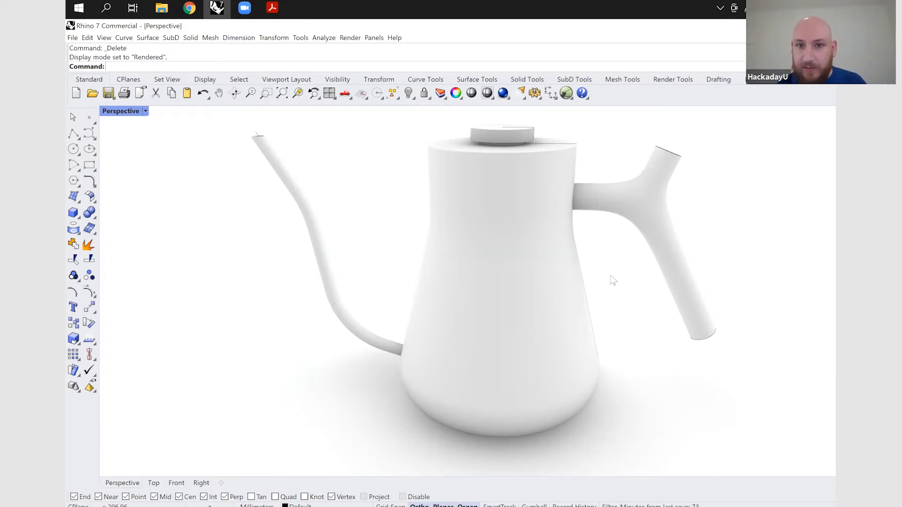
pyautogui.moveTo(474, 284)
pyautogui.mouseDown(button='right')
pyautogui.moveTo(473, 297)
pyautogui.moveTo(440, 300)
pyautogui.moveTo(500, 298)
pyautogui.moveTo(469, 292)
pyautogui.mouseUp(button='right')
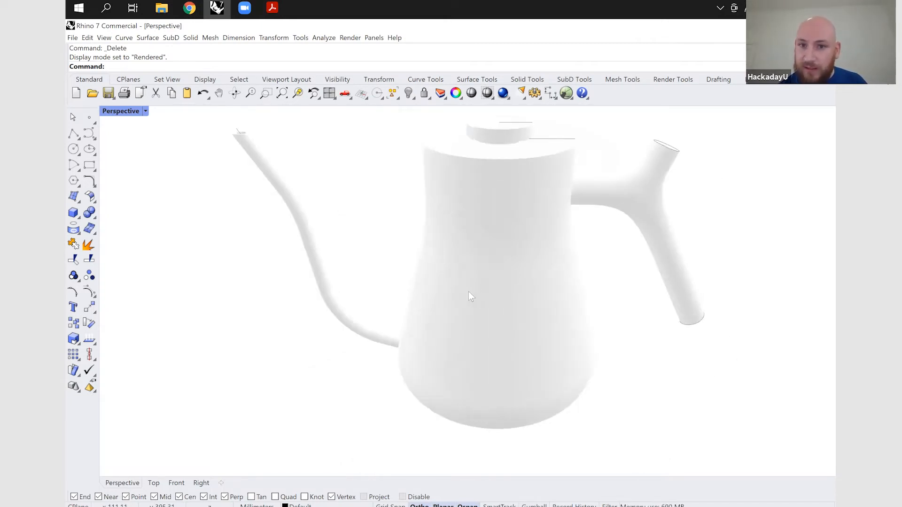
pyautogui.moveTo(533, 226); pyautogui.dragTo(416, 300, button='right')
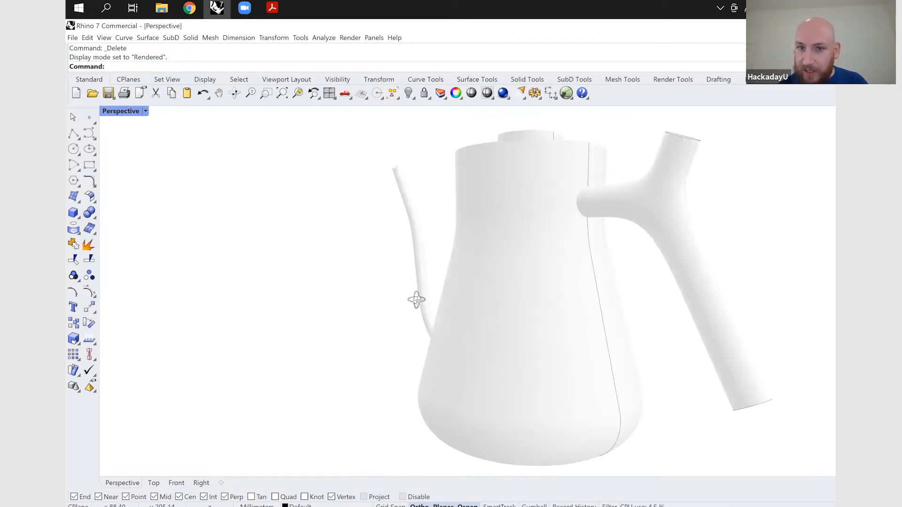
pyautogui.moveTo(582, 220); pyautogui.dragTo(599, 210, button='right')
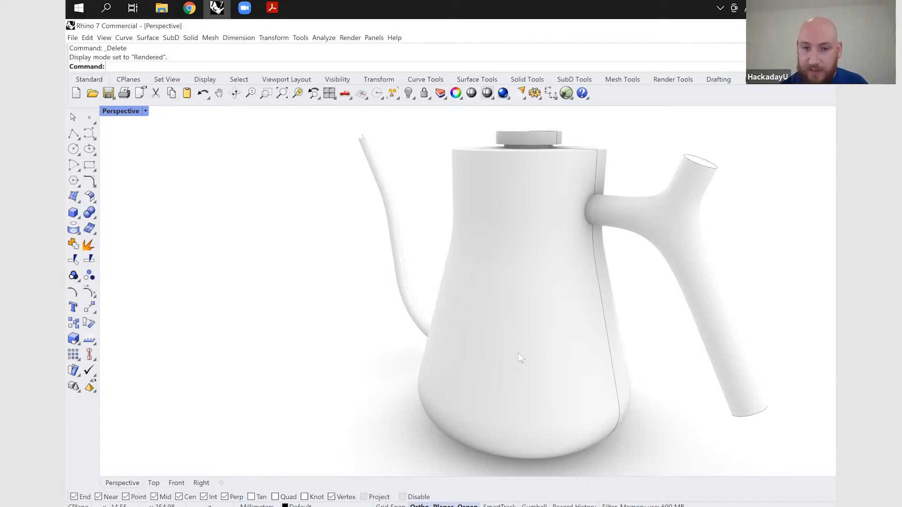
pyautogui.moveTo(458, 307); pyautogui.dragTo(434, 280, button='right')
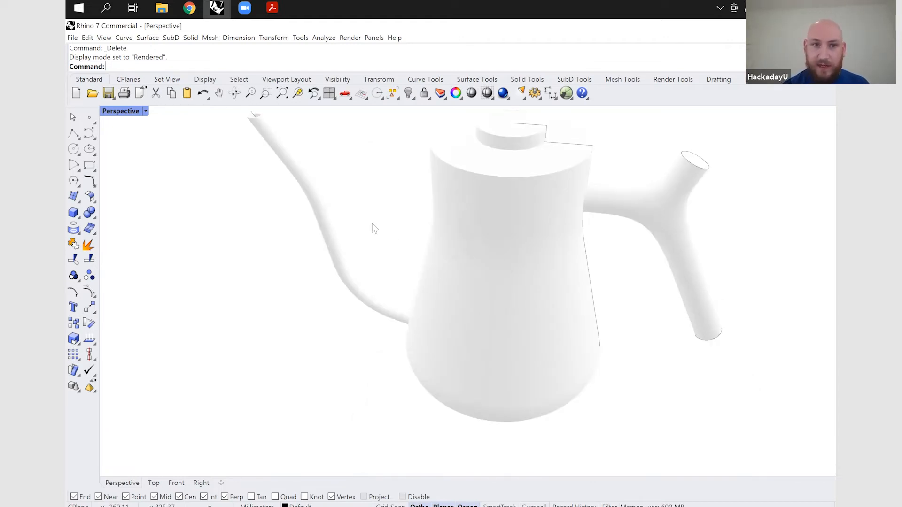
pyautogui.scroll(-3, 133, 164)
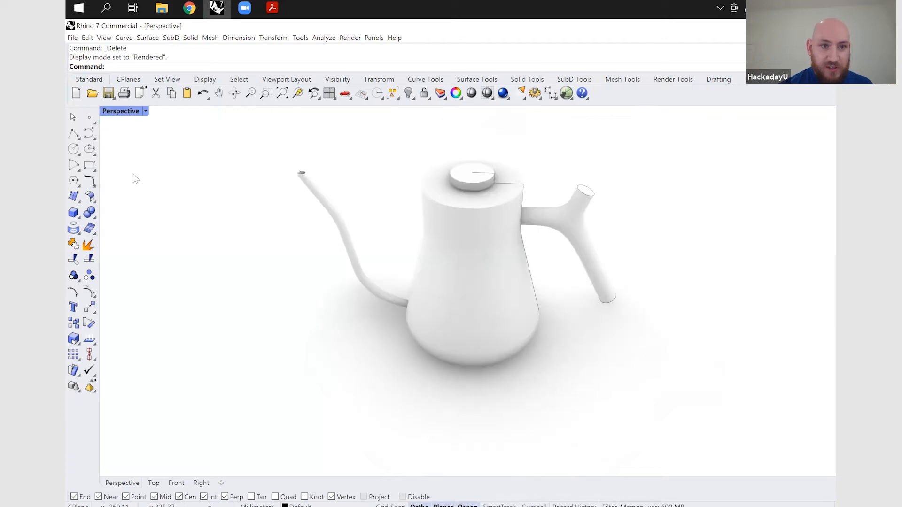
# Step: Switch the perspective view to Ghosted display mode and delete every object in the model
pyautogui.click(133, 178)
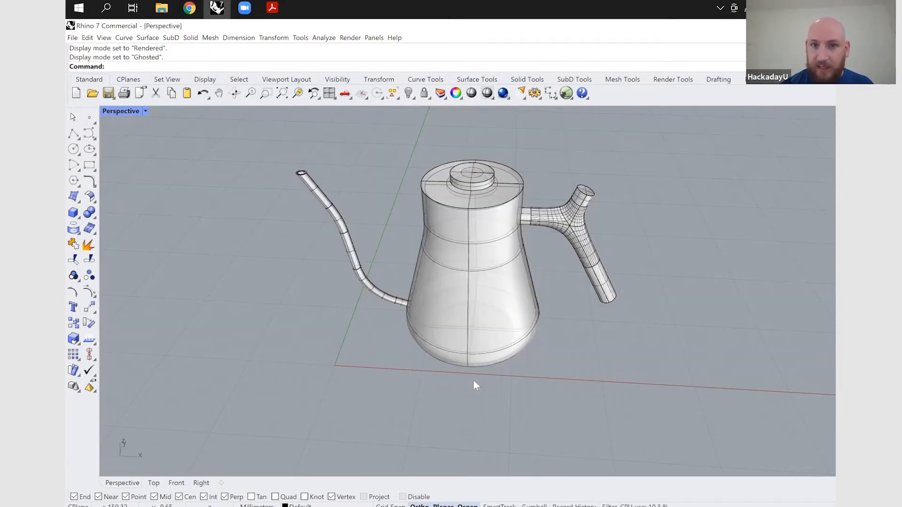
pyautogui.hotkey('ctrl', 'a')
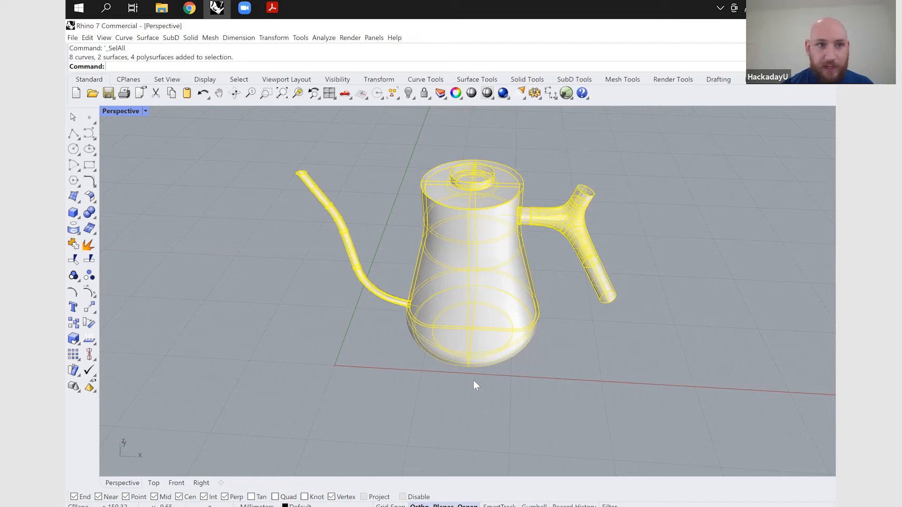
pyautogui.press('Delete')
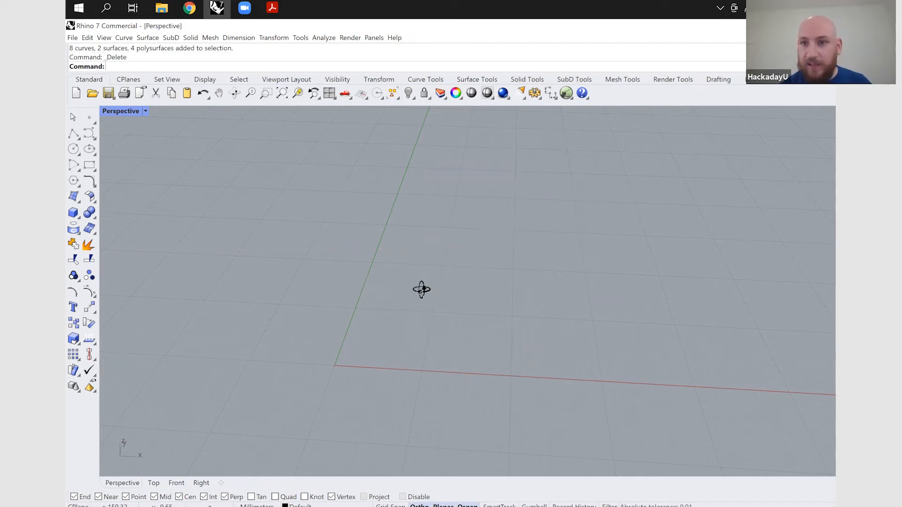
pyautogui.moveTo(412, 277)
pyautogui.mouseDown(button='right')
pyautogui.moveTo(396, 283)
pyautogui.moveTo(412, 272)
pyautogui.mouseUp(button='right')
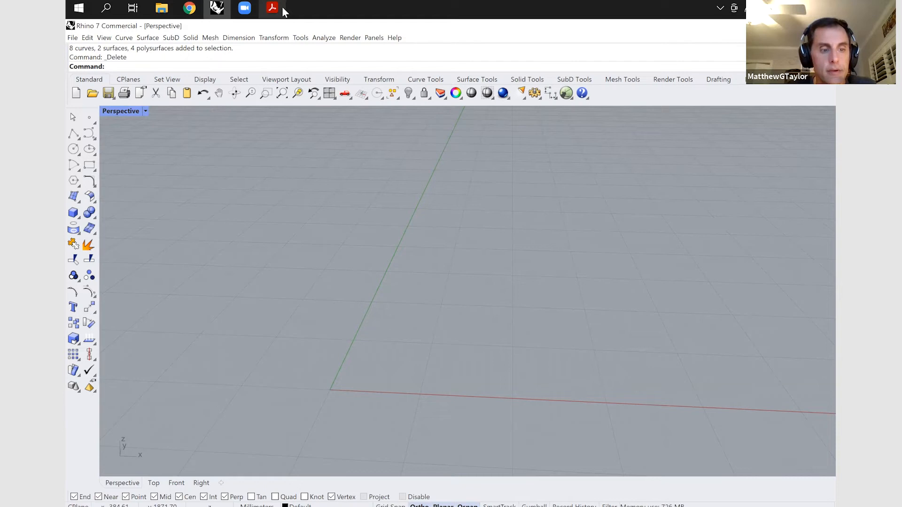
# Step: Draw an open two-segment polyline with one sharp corner on the ground plane near the origin
pyautogui.moveTo(281, 7)
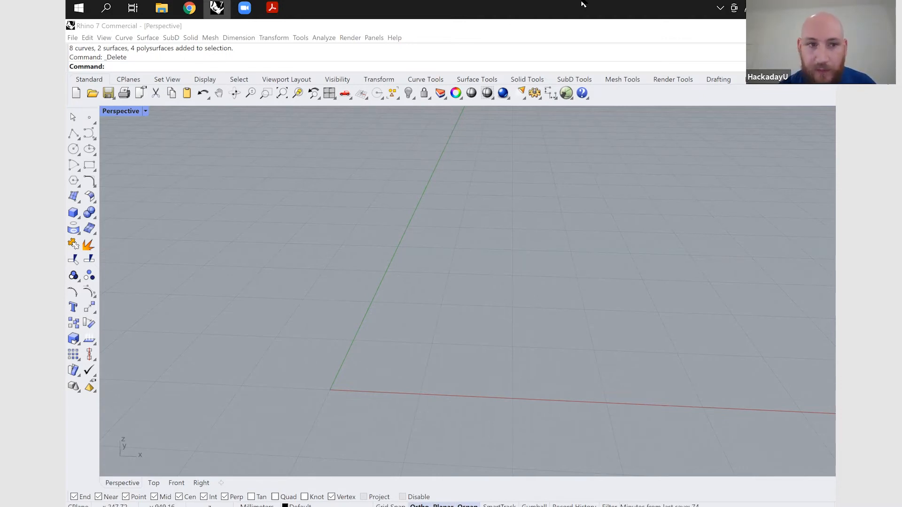
pyautogui.click(73, 134)
pyautogui.click(482, 375)
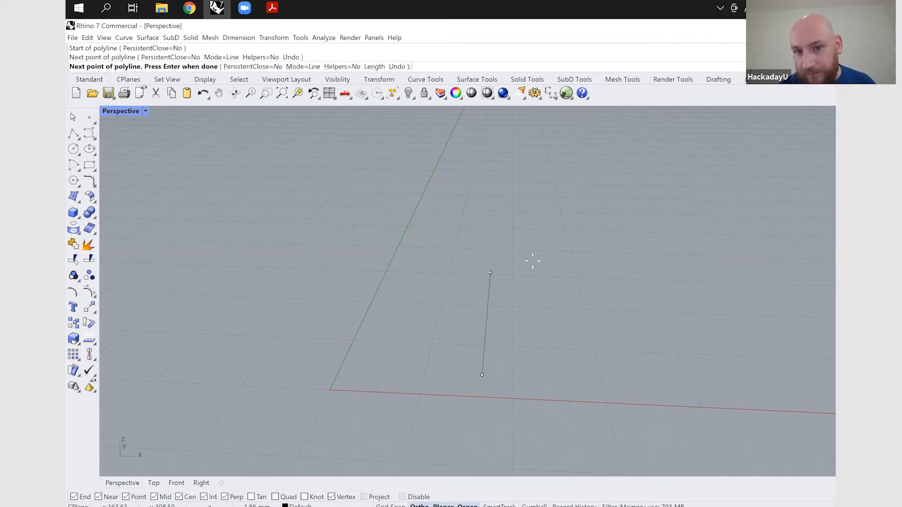
pyautogui.click(564, 331)
pyautogui.rightClick(529, 352)
# Step: Fillet the sharp corner between the polyline's two segments with a radius of 75 mm
pyautogui.moveTo(529, 353); pyautogui.dragTo(517, 389, button='right')
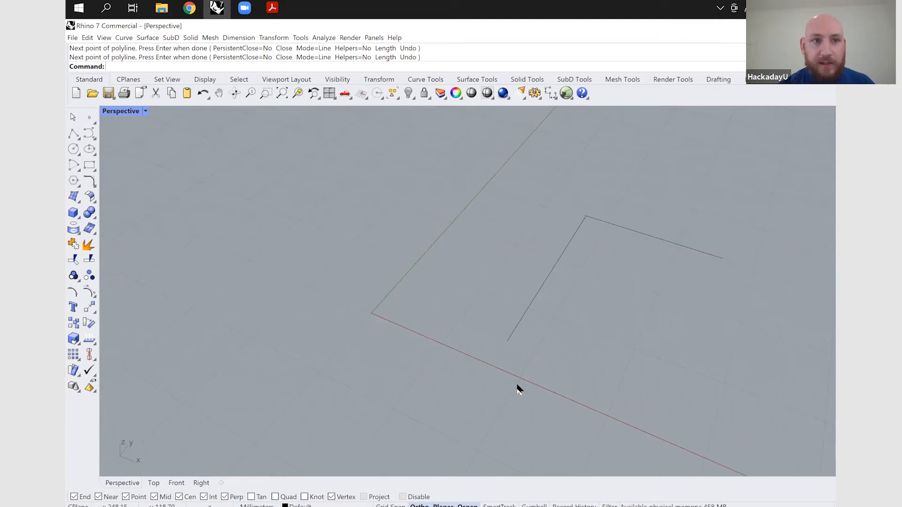
pyautogui.write('Fillet')
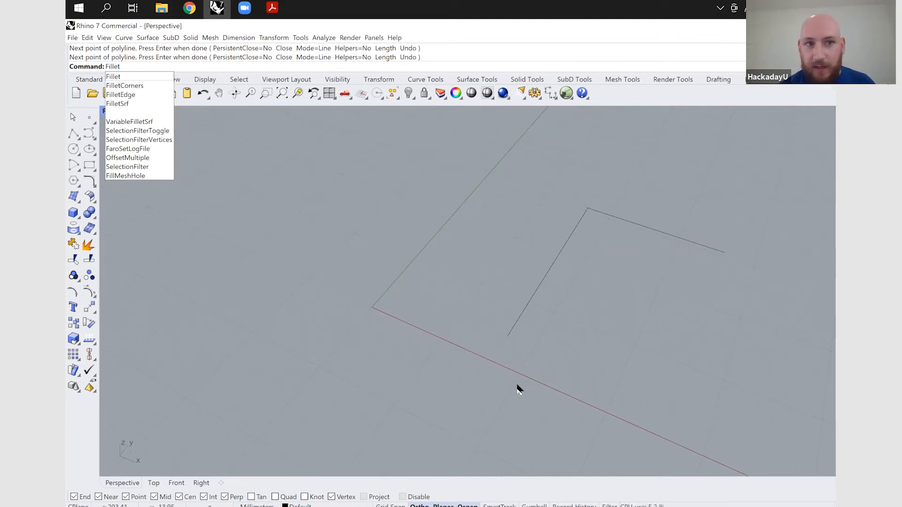
pyautogui.press('Return')
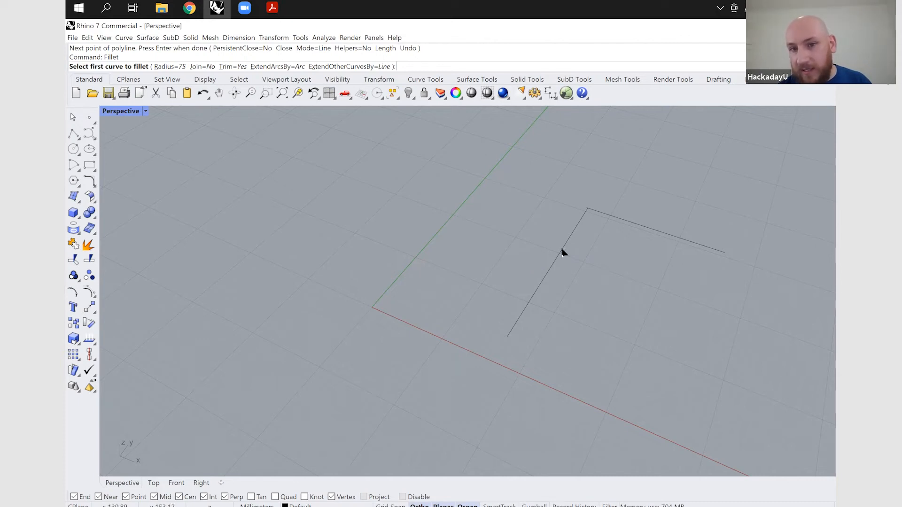
pyautogui.click(627, 221)
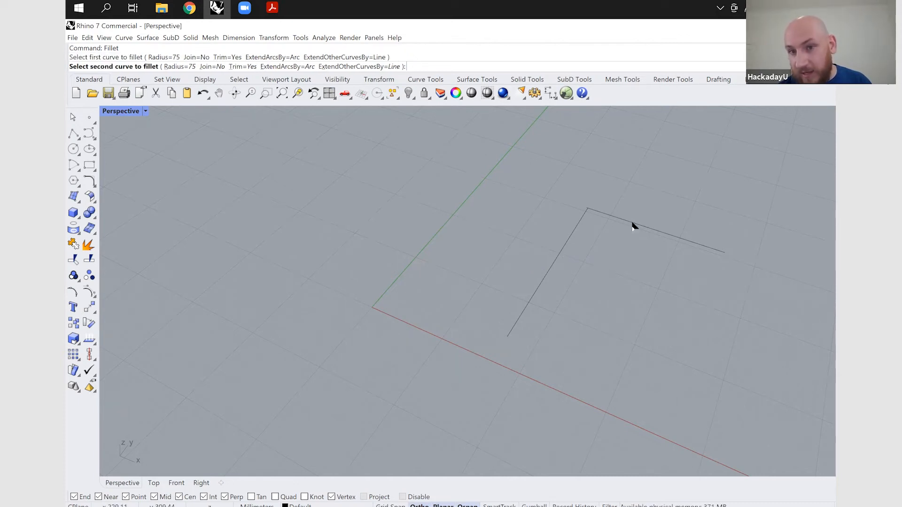
pyautogui.click(660, 231)
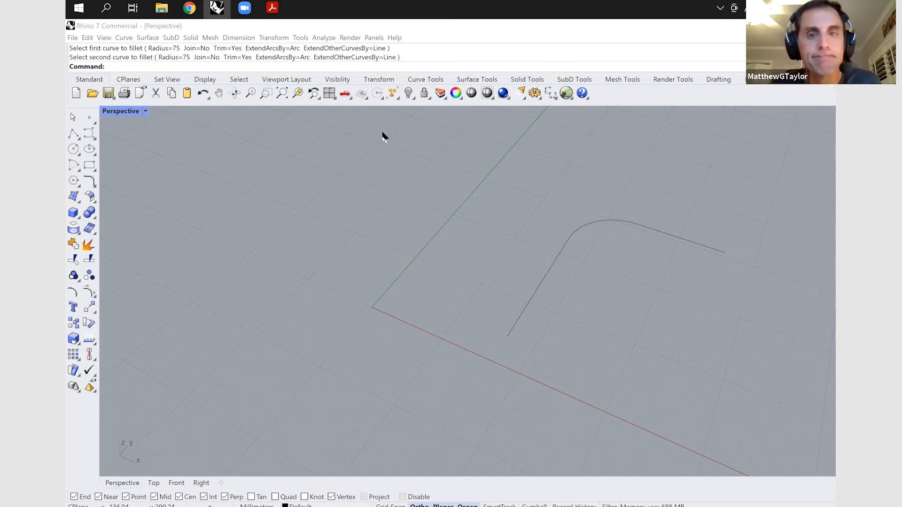
pyautogui.click(271, 8)
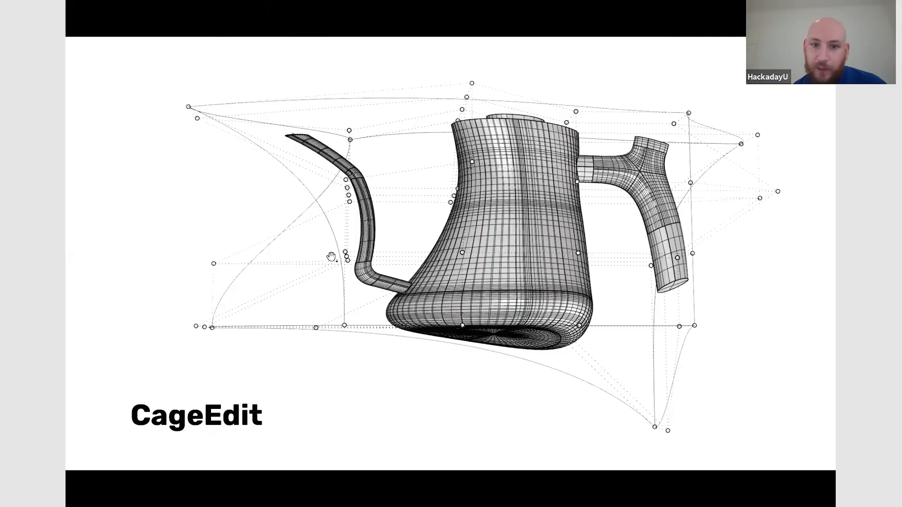
pyautogui.click(361, 306)
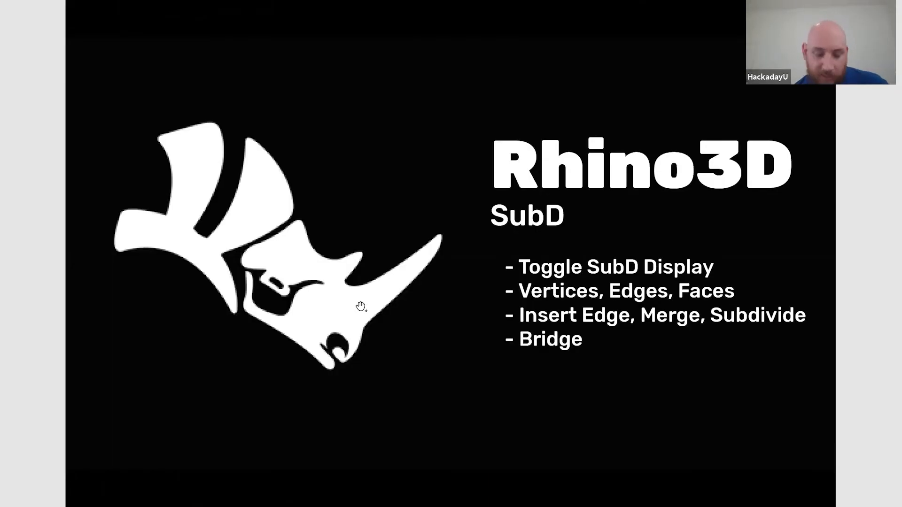
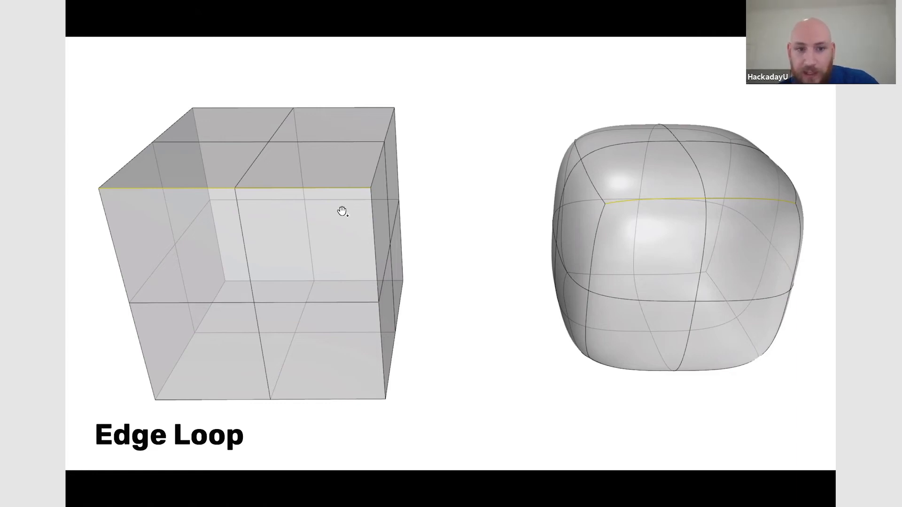
pyautogui.press('Right')
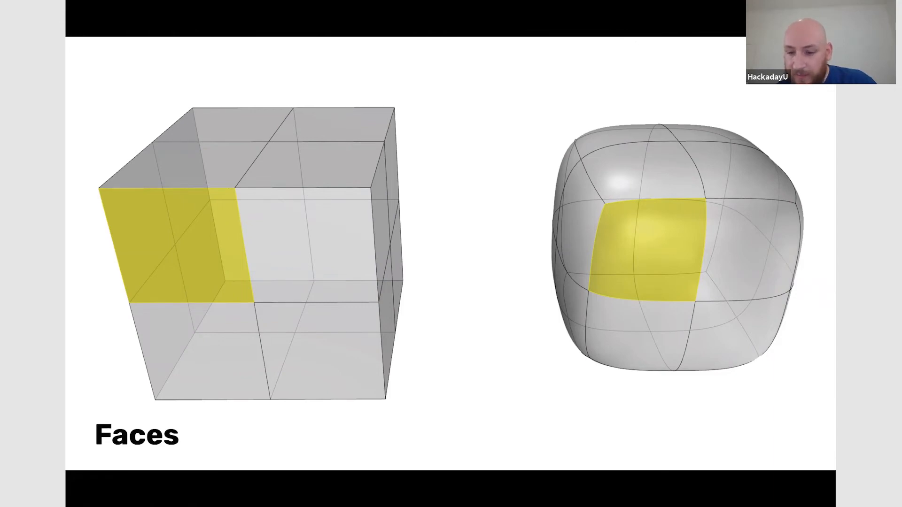
pyautogui.press('Right')
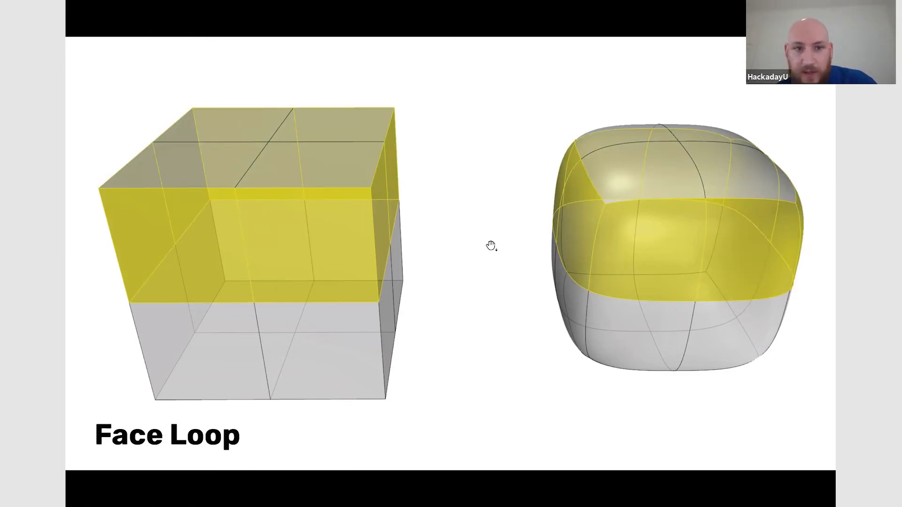
pyautogui.press('Right')
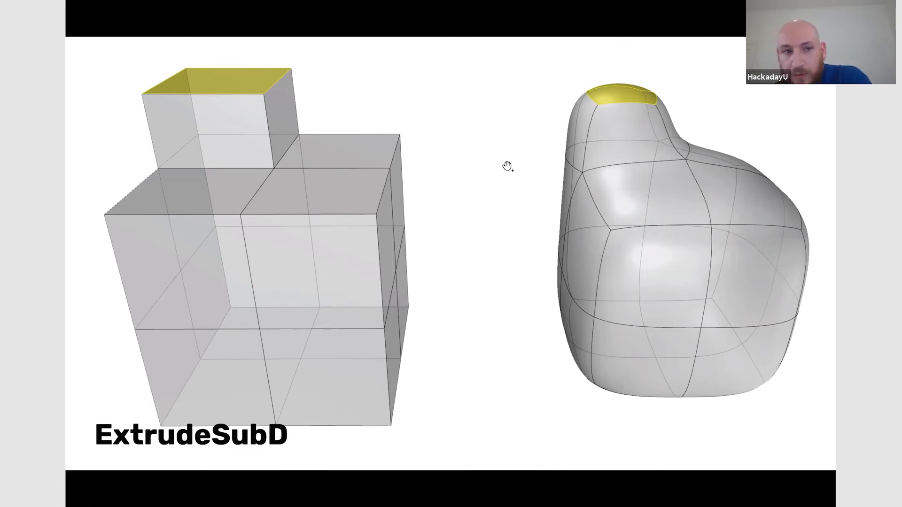
pyautogui.click(443, 203)
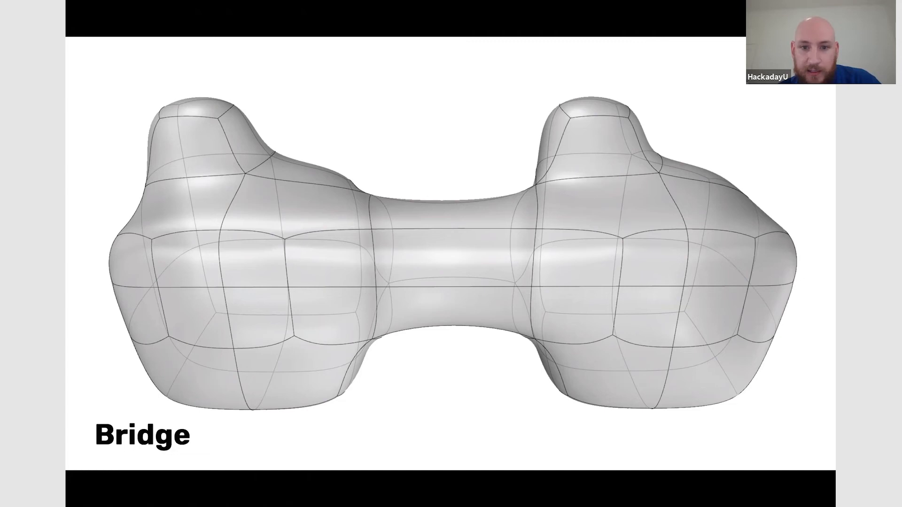
pyautogui.press('Right')
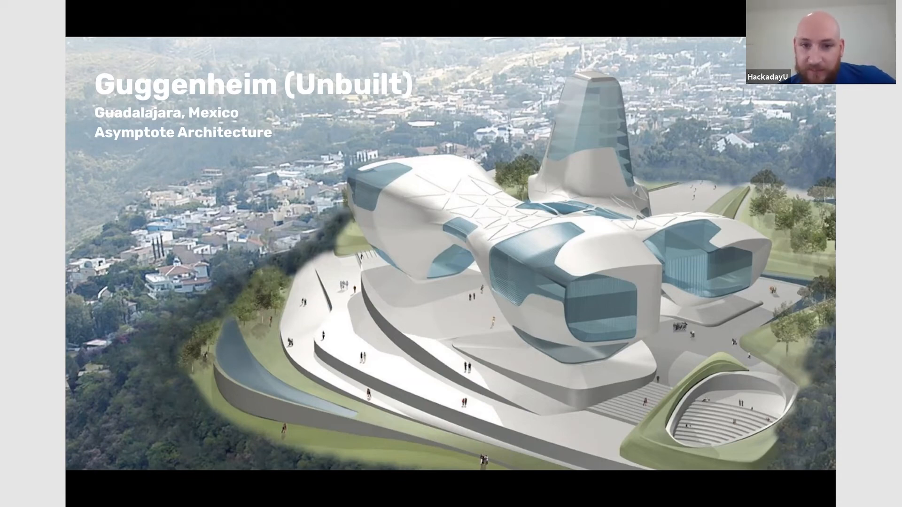
pyautogui.press('Right')
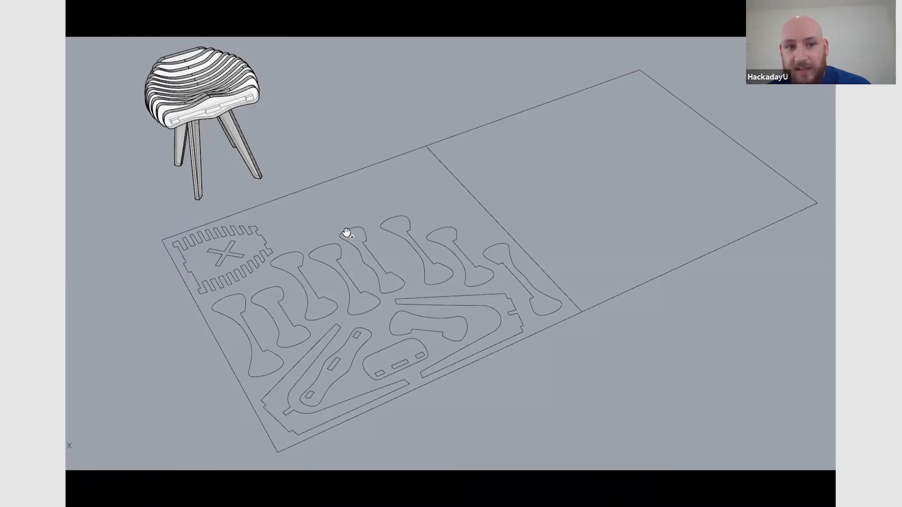
pyautogui.click(352, 327)
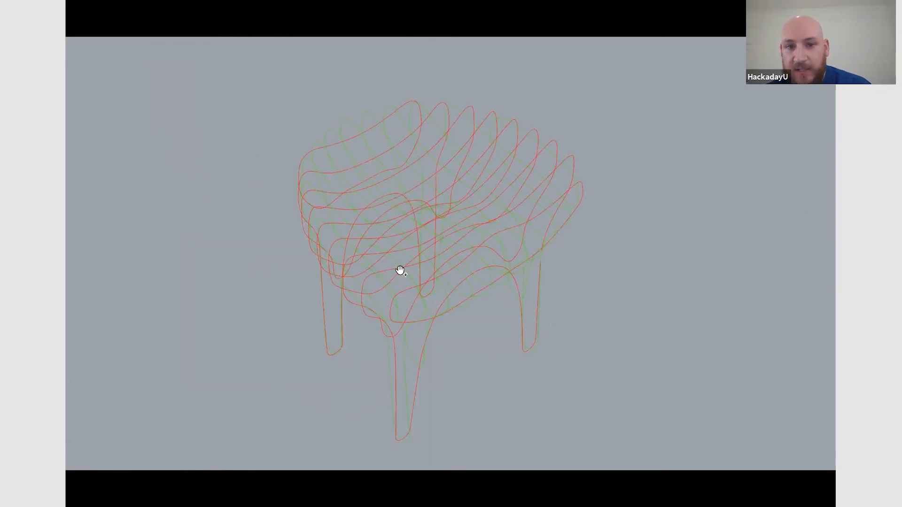
pyautogui.click(446, 295)
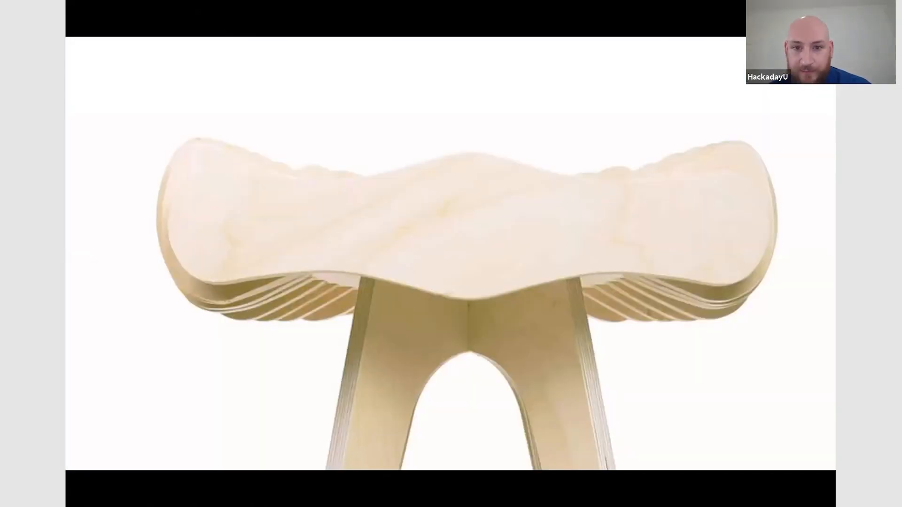
pyautogui.click(438, 260)
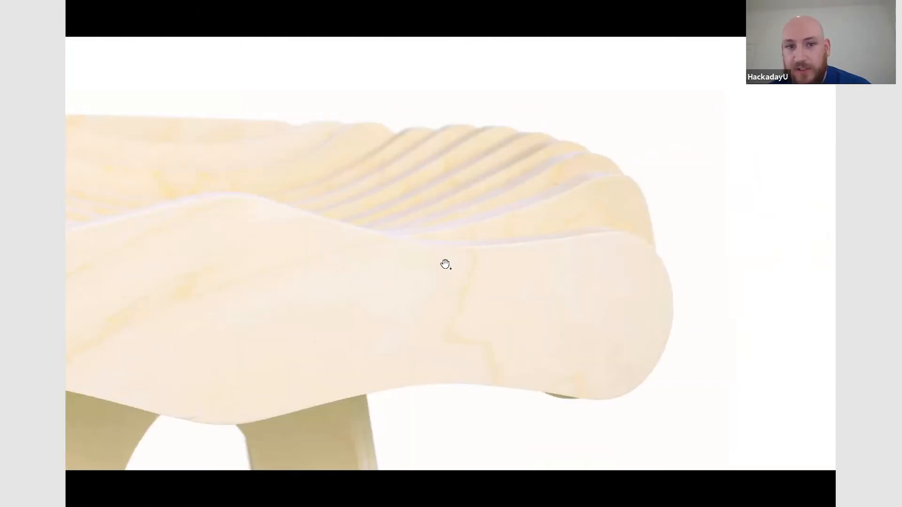
pyautogui.click(445, 265)
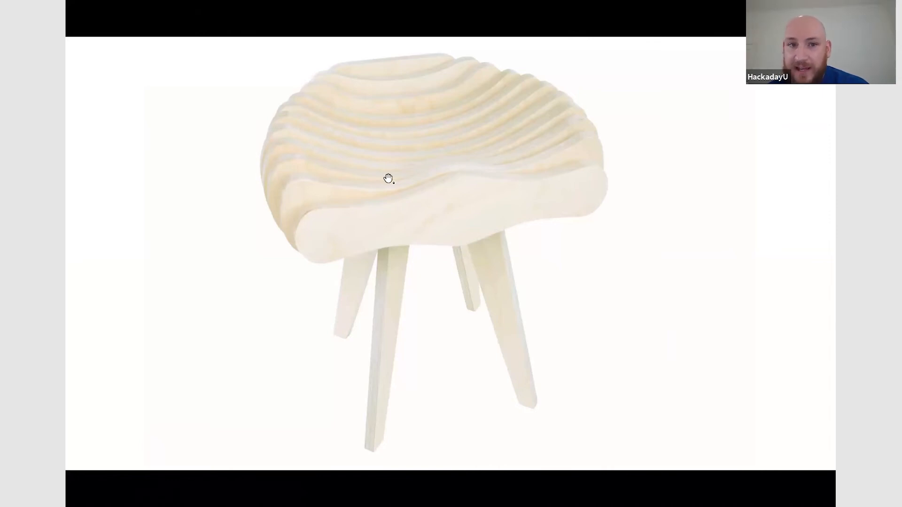
pyautogui.click(414, 184)
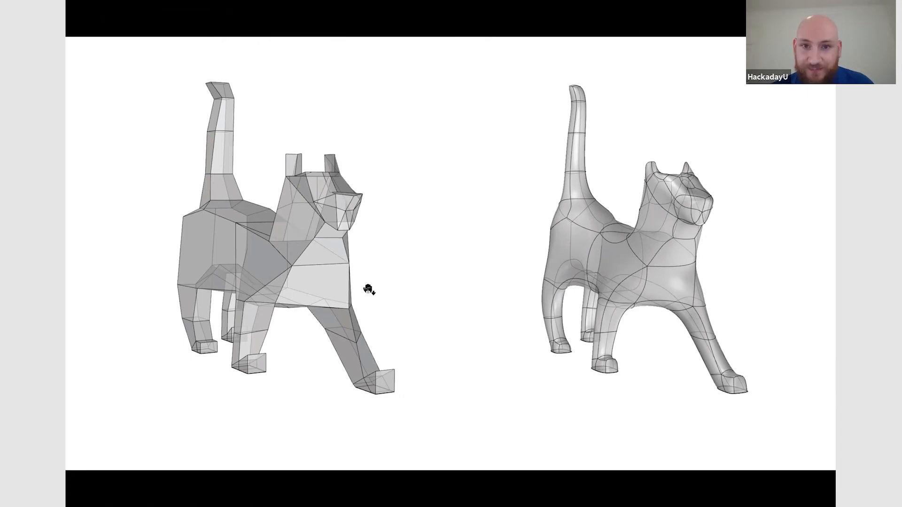
# Step: Leave the slide presentation, switch back to Rhino and delete the filleted curve
pyautogui.press('Escape')
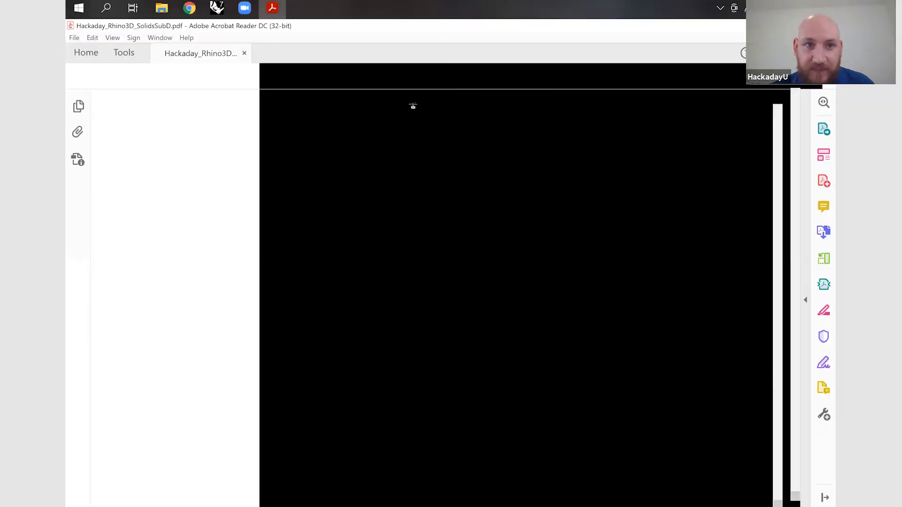
pyautogui.click(217, 8)
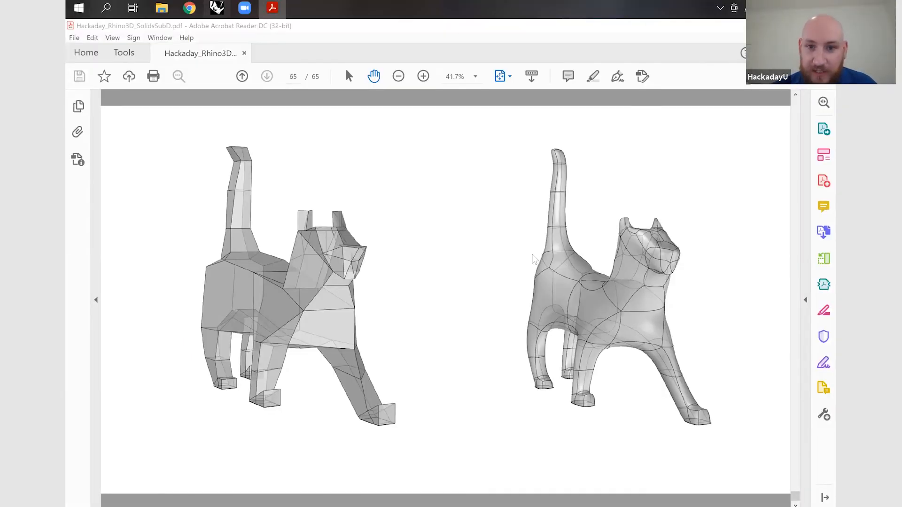
pyautogui.scroll(-10, 416, 247)
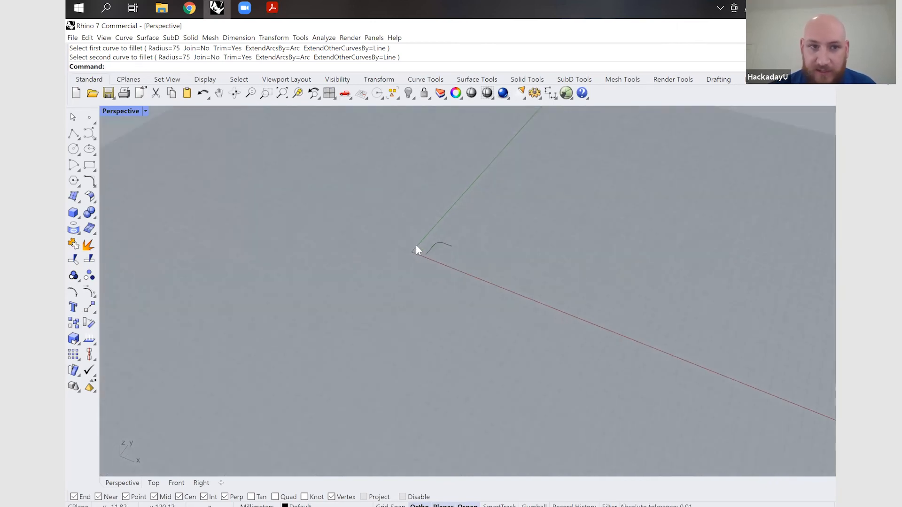
pyautogui.hotkey('ctrl', 'a')
pyautogui.press('Delete')
pyautogui.moveTo(393, 191); pyautogui.dragTo(306, 195, button='right')
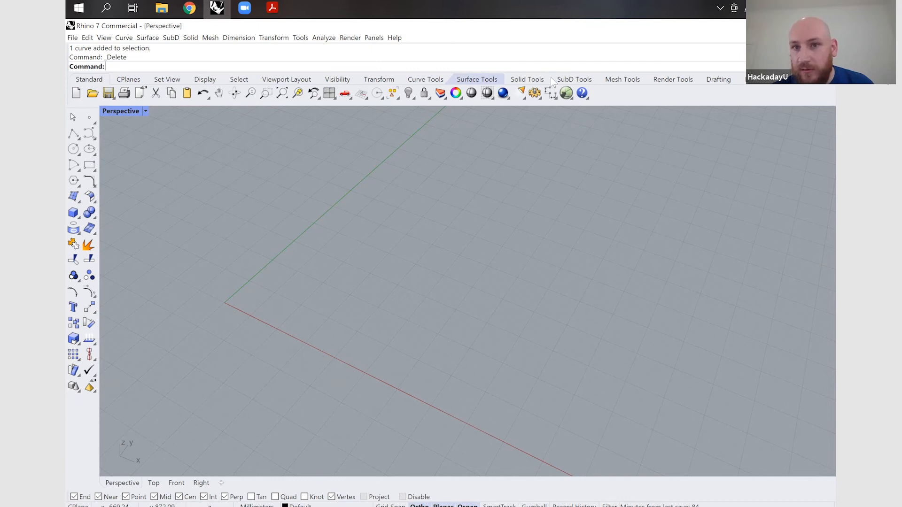
# Step: Bring up the SubD tools and insert the cat silhouette picture flat on the ground plane from 0,0,0, about 660 mm wide
pyautogui.click(583, 80)
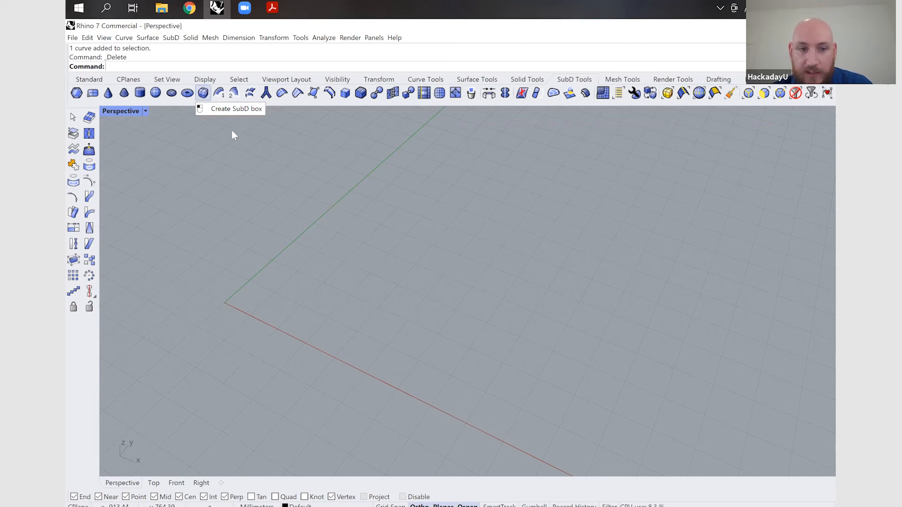
pyautogui.write('Picture')
pyautogui.press('Return')
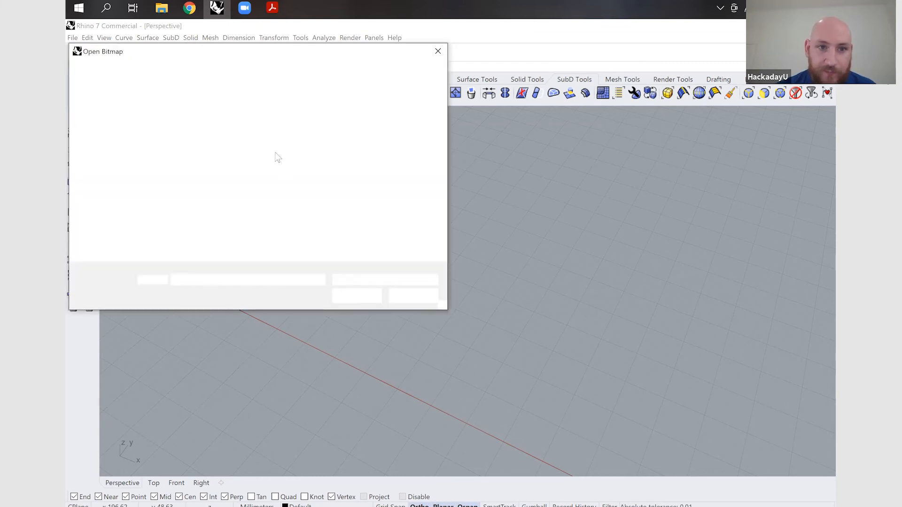
pyautogui.press('Escape')
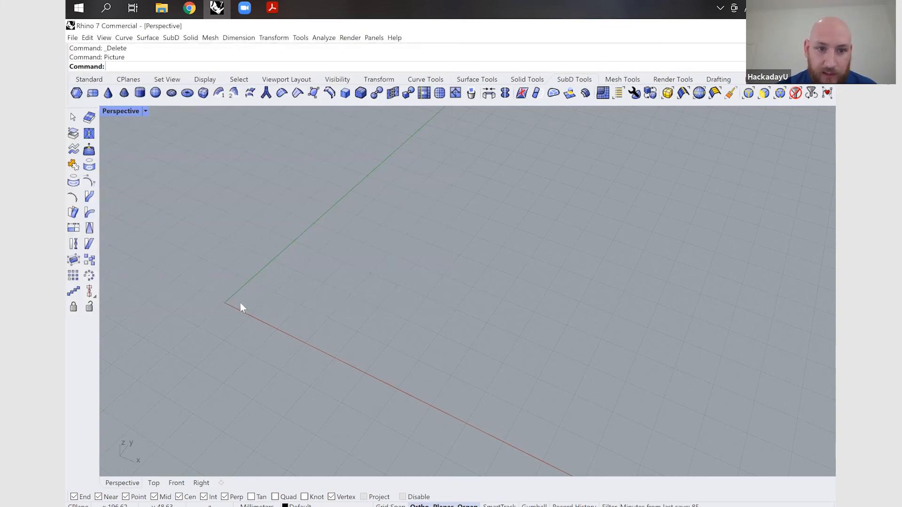
pyautogui.write('0,0,0')
pyautogui.press('Return')
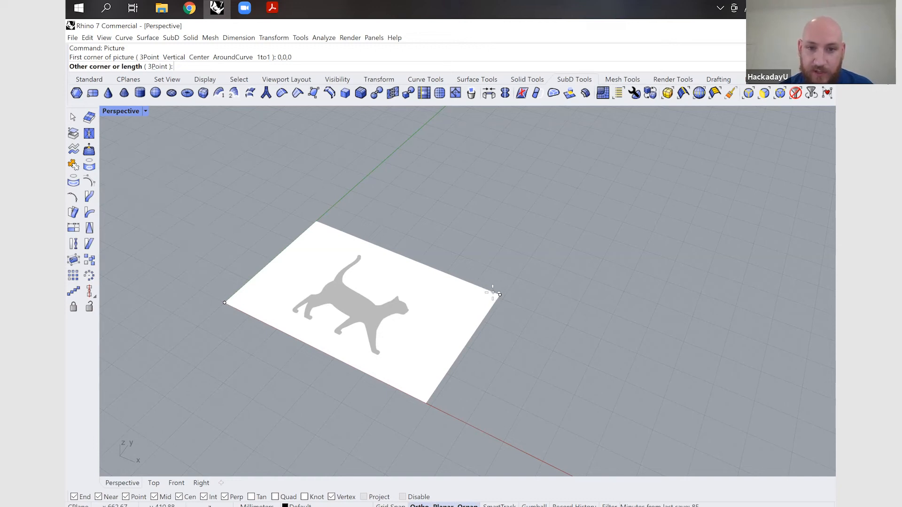
pyautogui.click(492, 293)
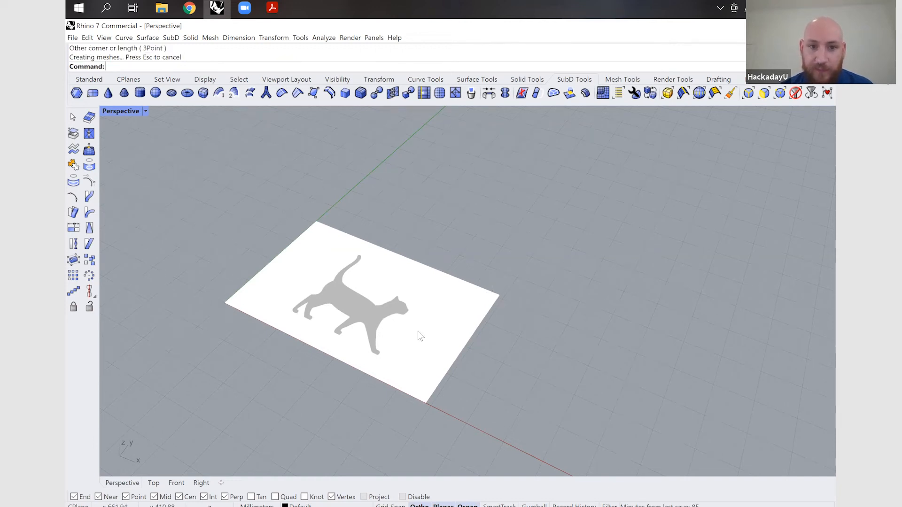
# Step: Rotate the cat picture in 3D by 90 degrees about its lower edge on the X axis to stand it upright
pyautogui.click(331, 336)
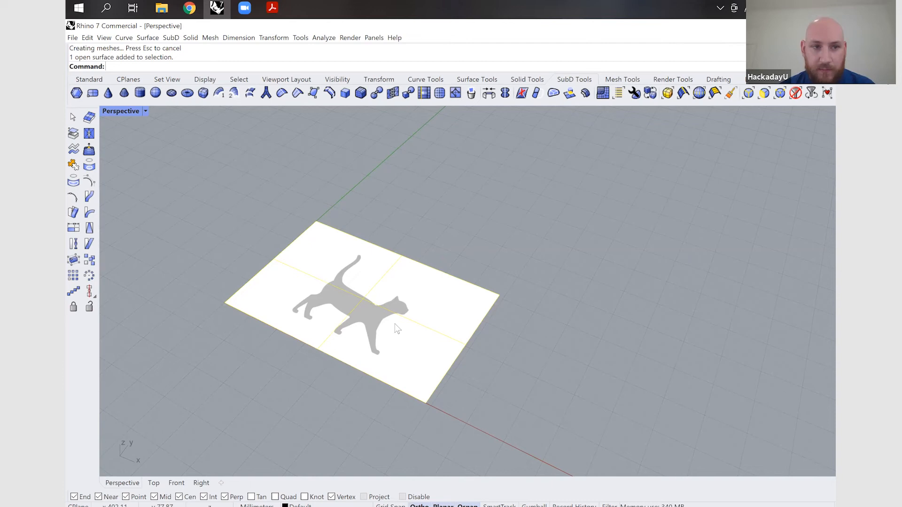
pyautogui.hotkey('ctrl', 'y')
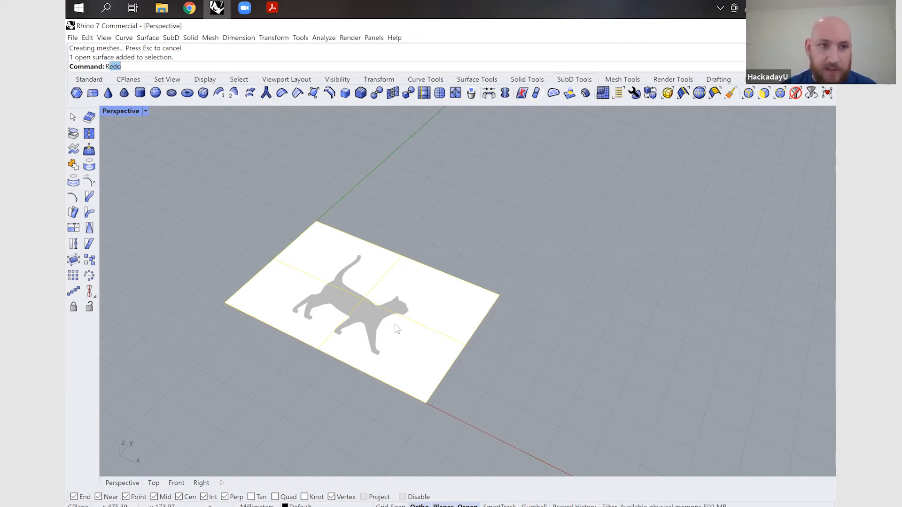
pyautogui.write('ot')
pyautogui.press('Return')
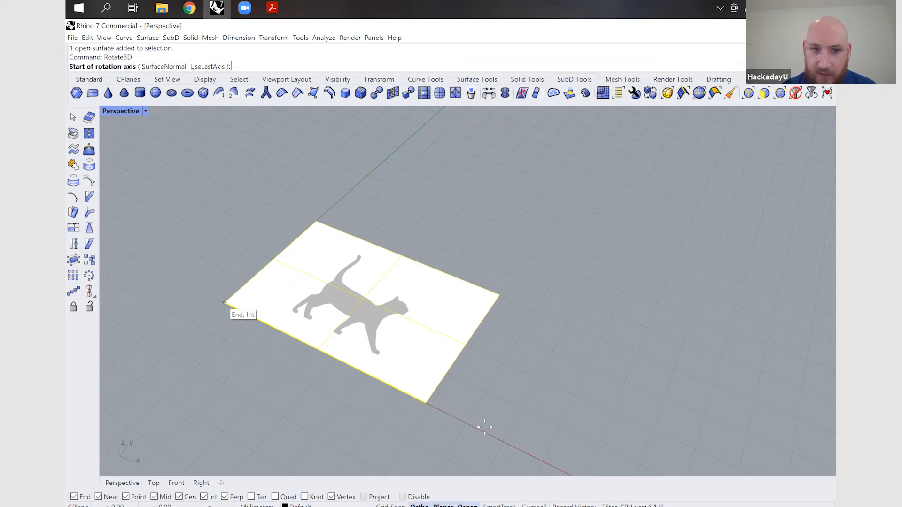
pyautogui.click(224, 302)
pyautogui.click(223, 208)
pyautogui.click(235, 211)
pyautogui.click(246, 215)
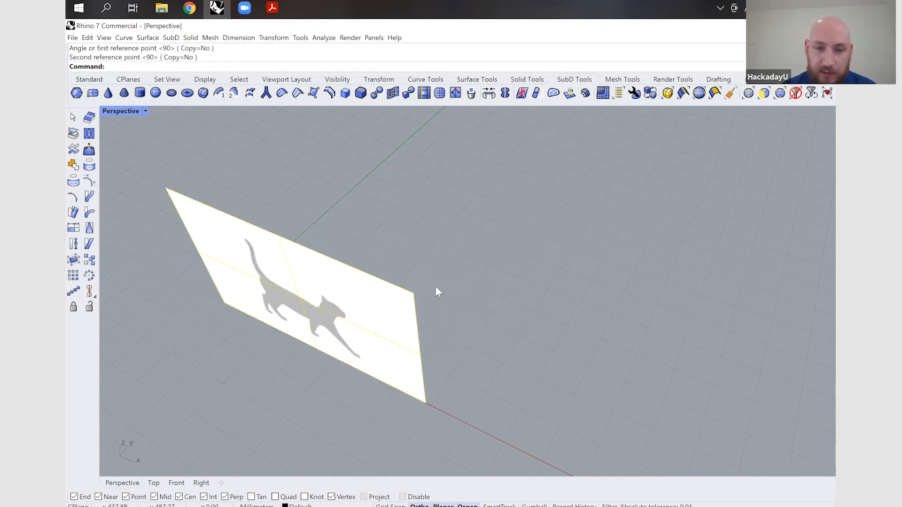
# Step: Assign the upright cat silhouette picture to Layer 01 with ChangeLayer, keeping the Layers list open
pyautogui.scroll(-5, 414, 286)
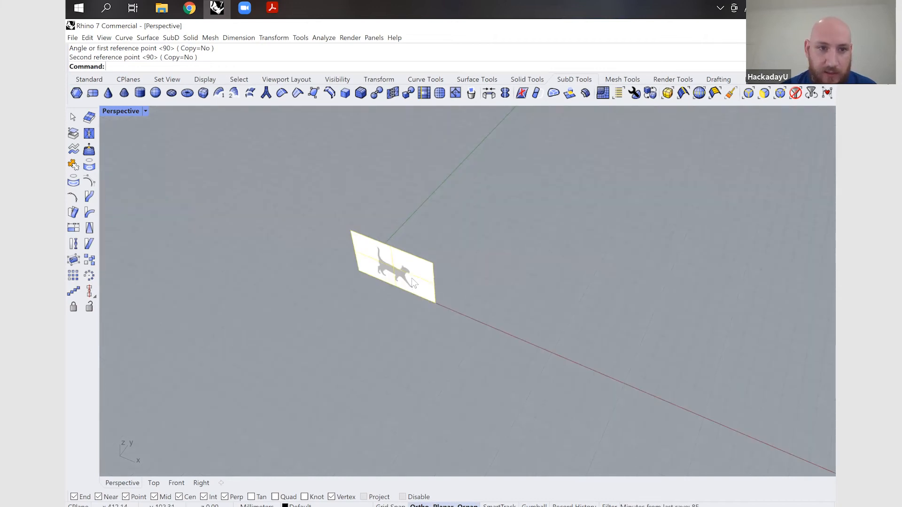
pyautogui.write('Layer')
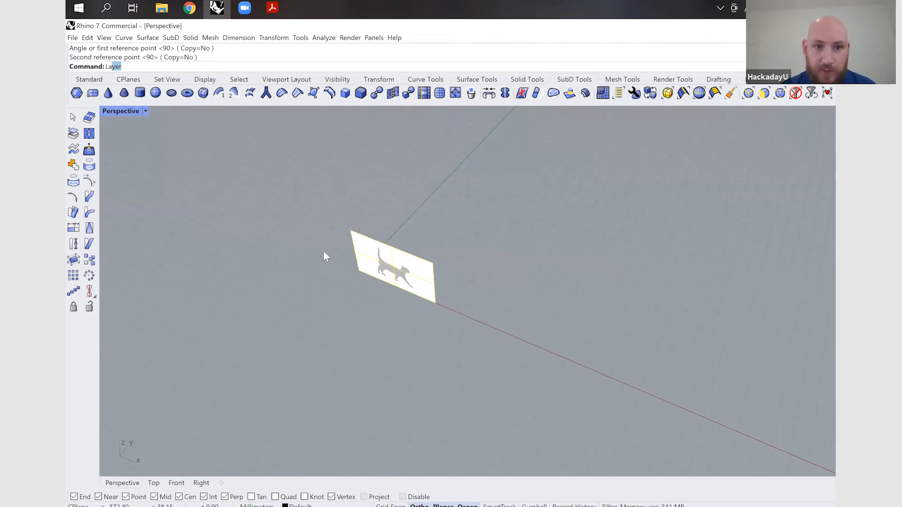
pyautogui.press('Return')
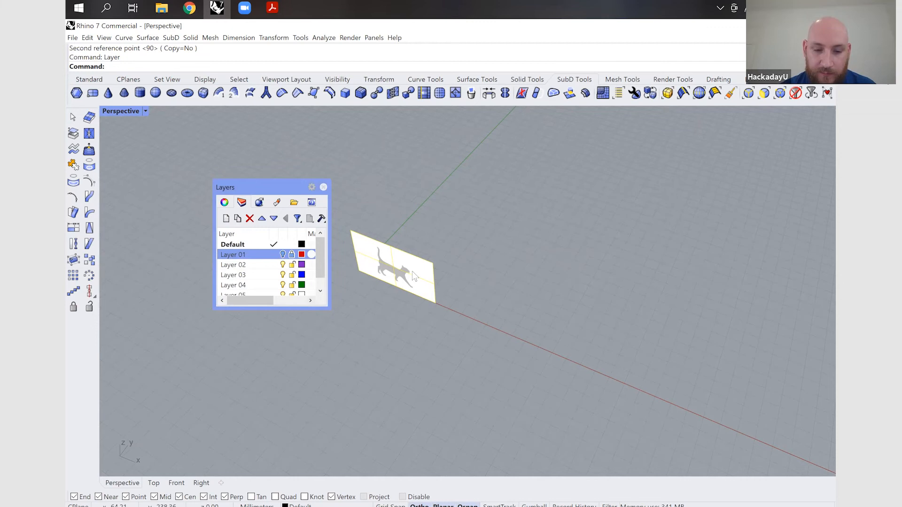
pyautogui.write('ChangeLayer')
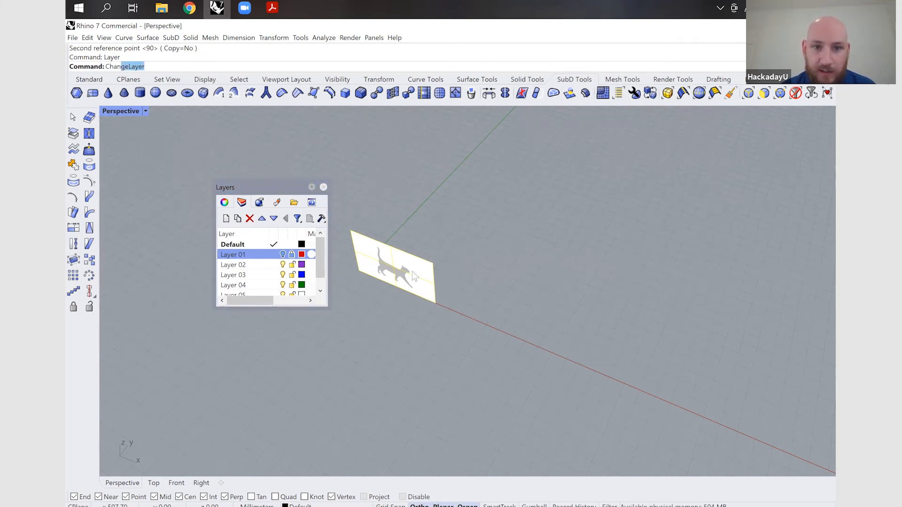
pyautogui.press('Return')
pyautogui.press('Down')
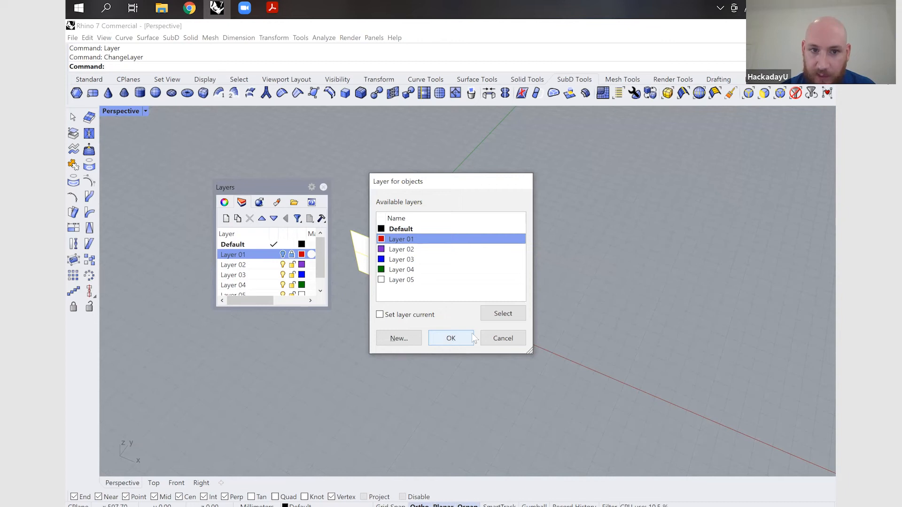
pyautogui.click(452, 339)
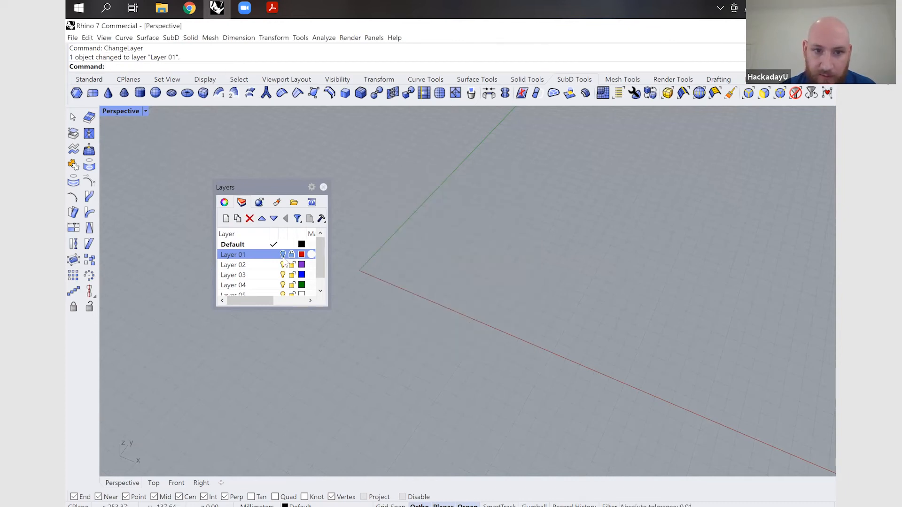
# Step: Turn on and unlock Layer 01, delete the old picture overlapping the cat silhouette, and lock the layer again
pyautogui.click(282, 254)
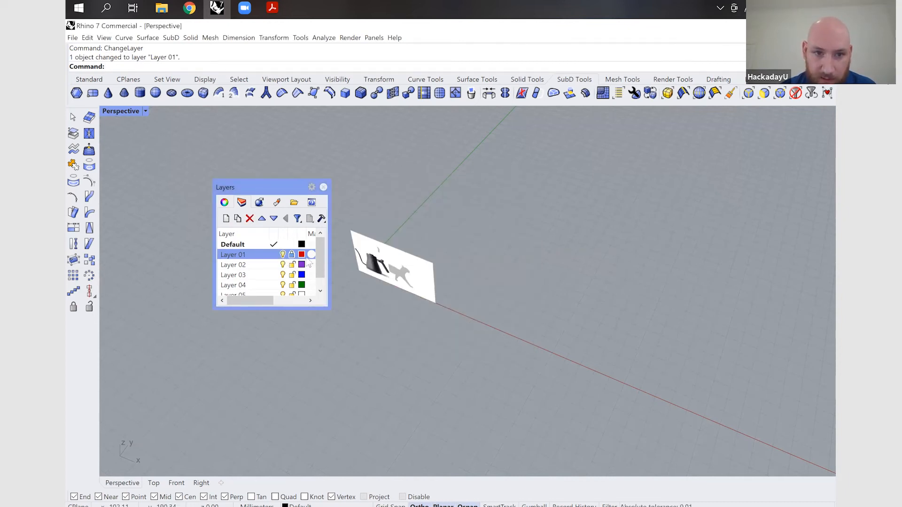
pyautogui.click(292, 254)
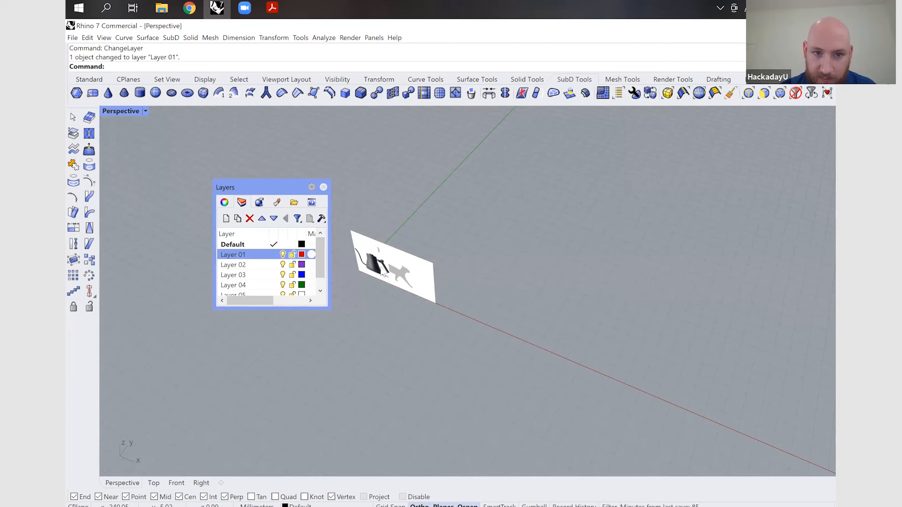
pyautogui.click(414, 299)
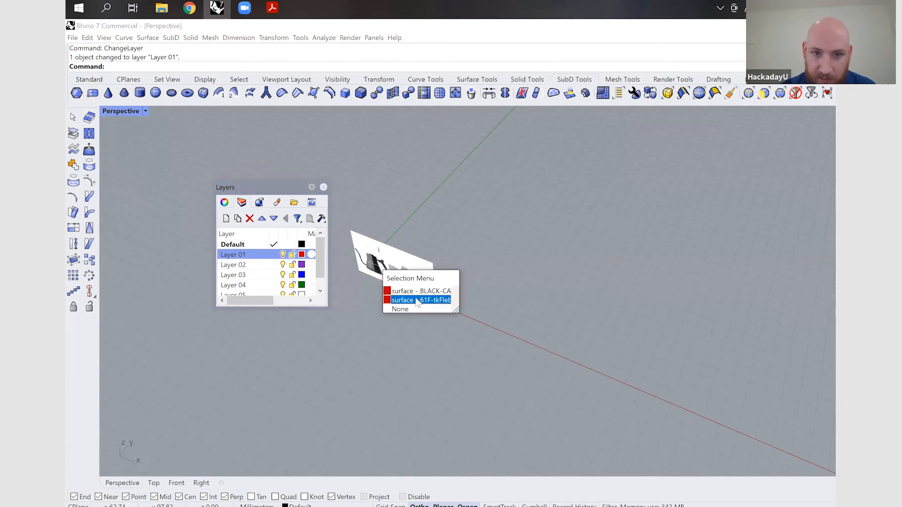
pyautogui.click(416, 299)
pyautogui.press('Delete')
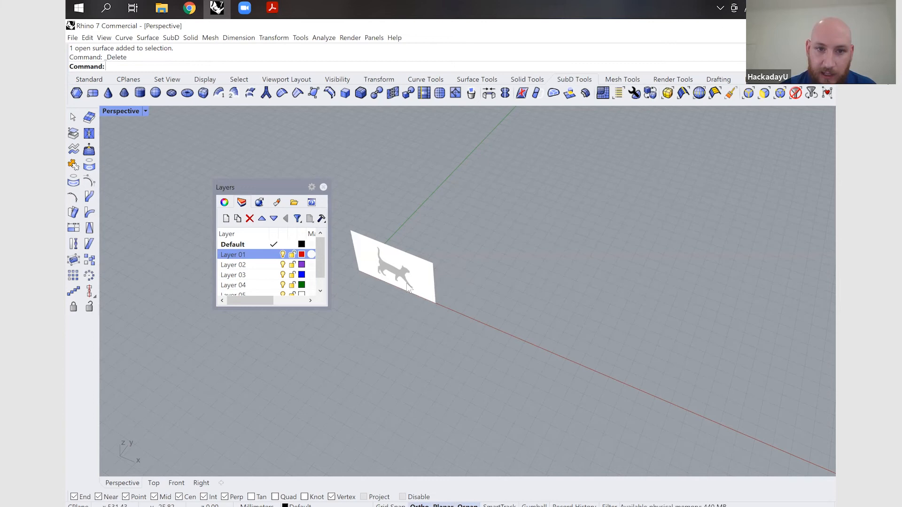
pyautogui.click(429, 276)
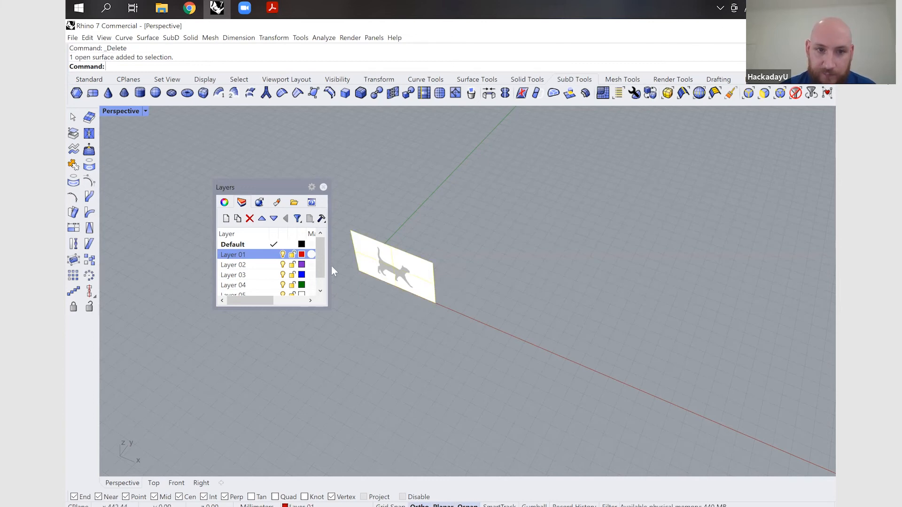
pyautogui.click(292, 255)
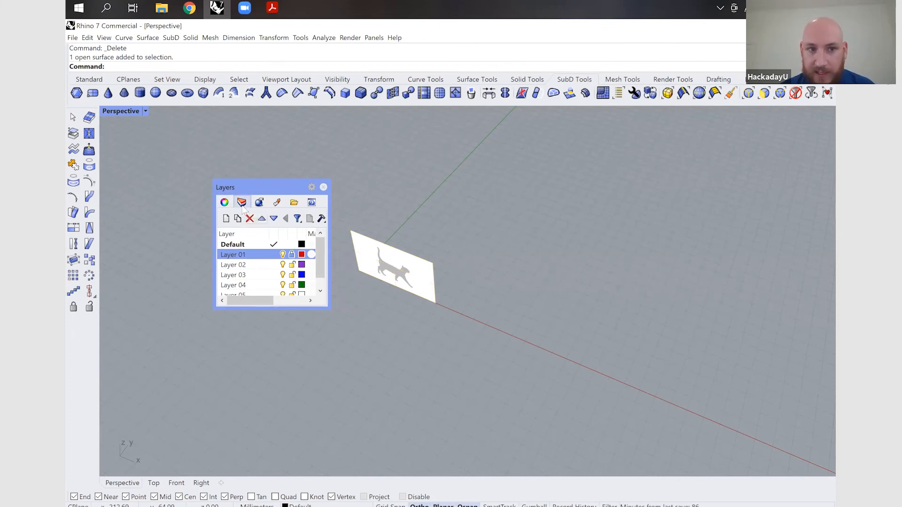
# Step: Examine how the cat picture's layer is assigned in its object properties and compare it with the Layers list
pyautogui.click(224, 203)
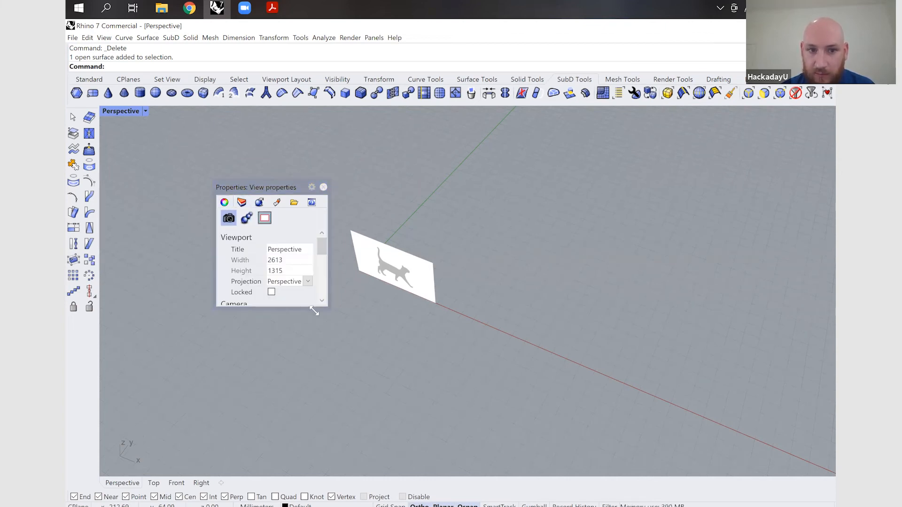
pyautogui.moveTo(343, 370); pyautogui.dragTo(376, 300)
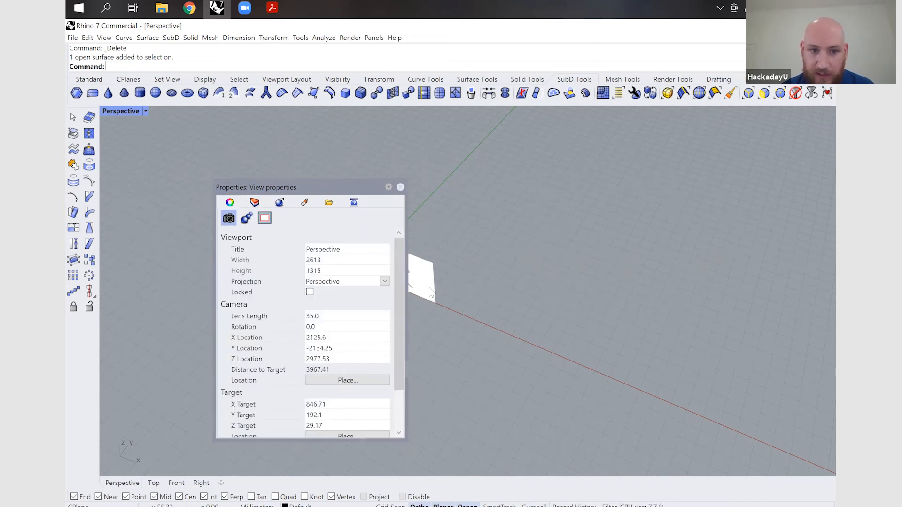
pyautogui.click(255, 202)
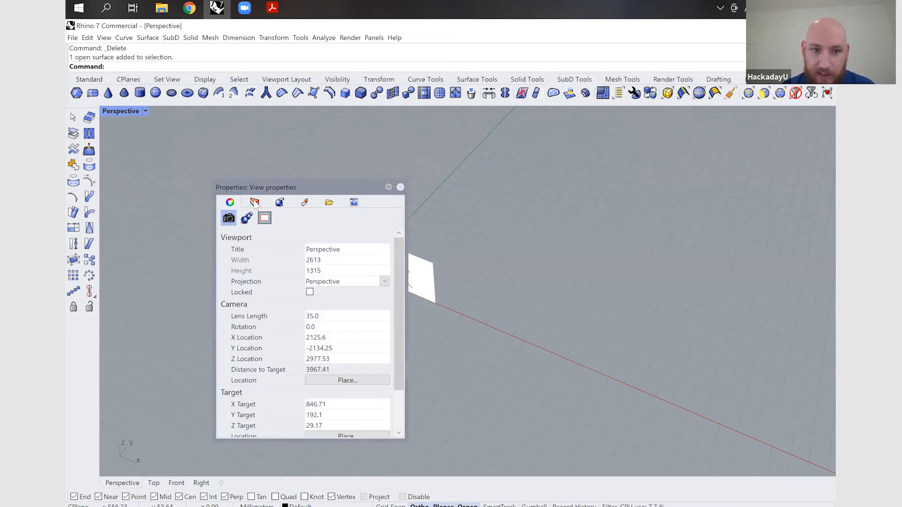
pyautogui.click(241, 187)
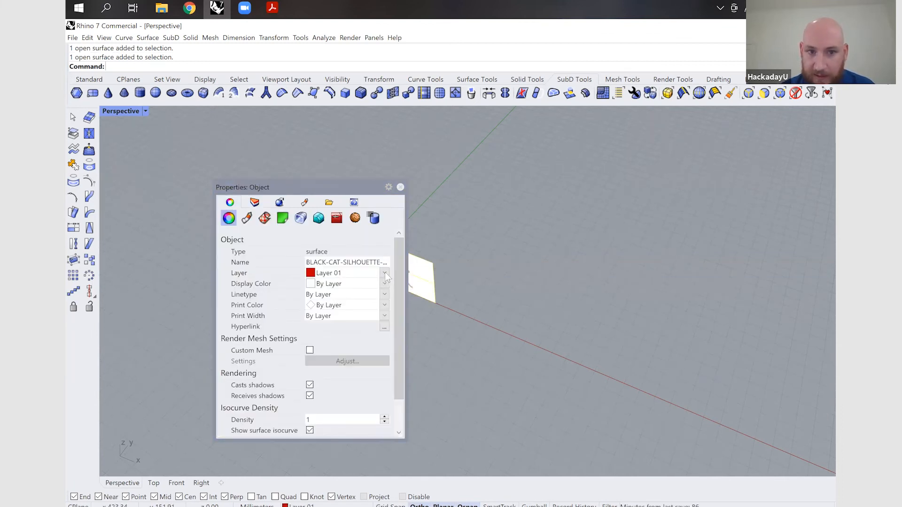
pyautogui.click(385, 273)
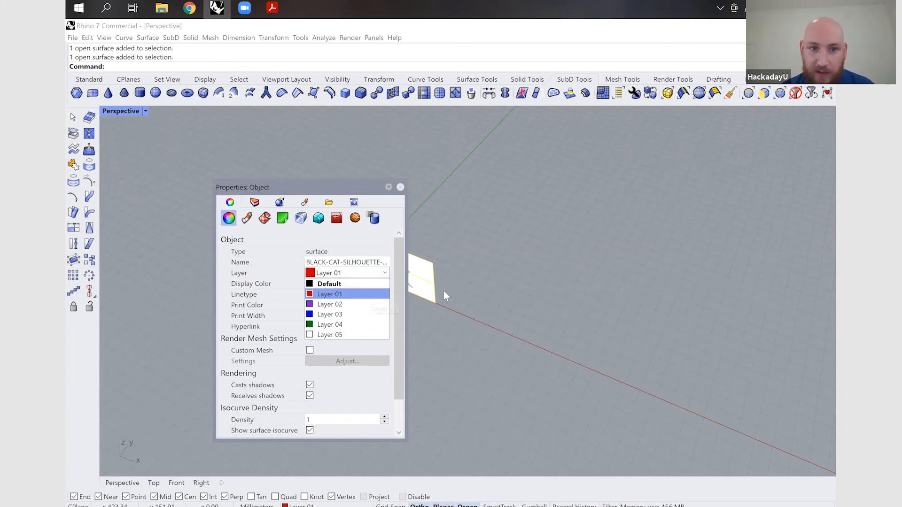
pyautogui.click(244, 192)
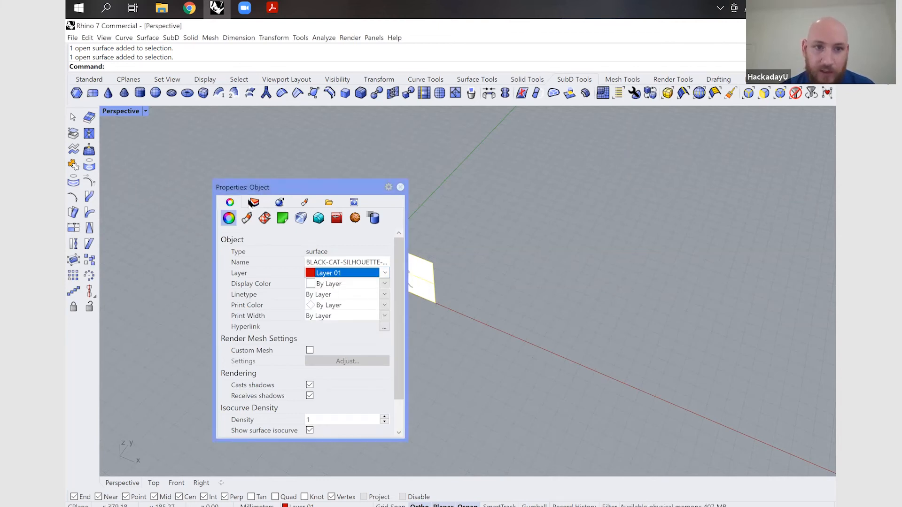
pyautogui.click(255, 202)
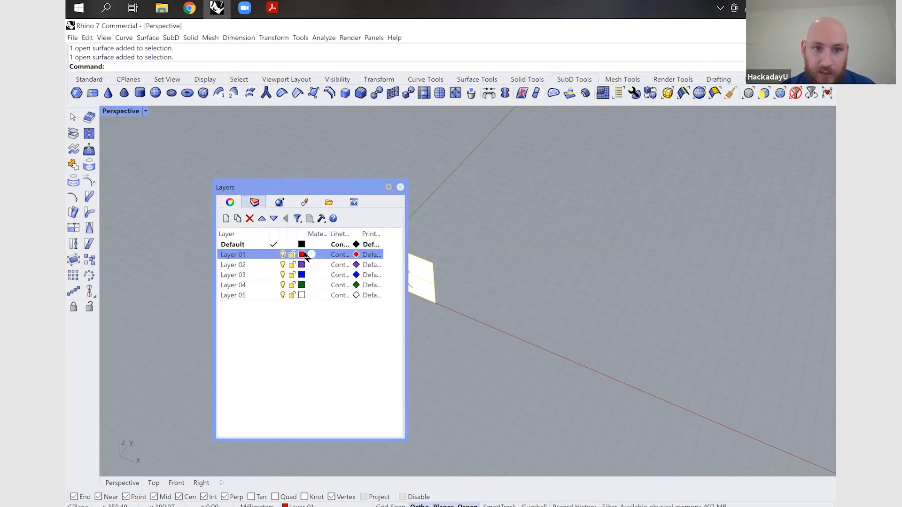
pyautogui.click(400, 187)
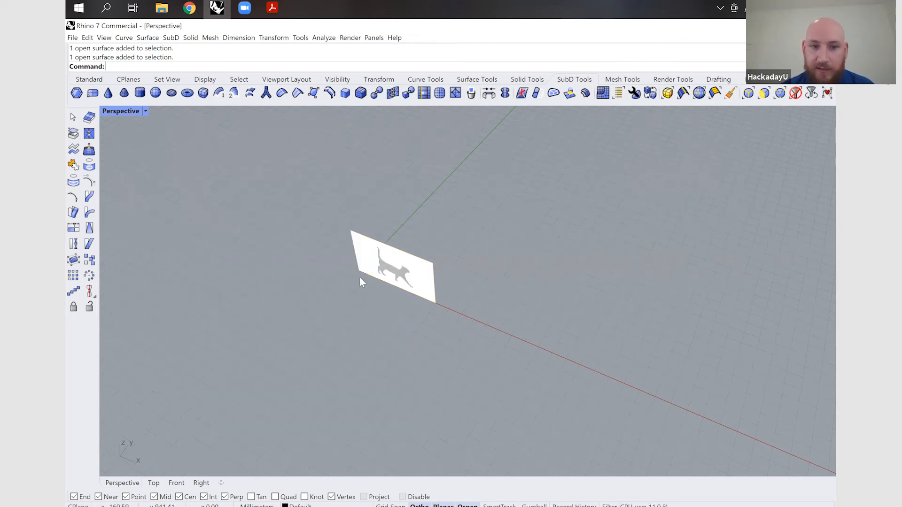
# Step: Restore the four-viewport layout from the maximized Perspective view and abandon the SubD box begun in the wrong viewport
pyautogui.moveTo(385, 267); pyautogui.dragTo(784, 237, button='right')
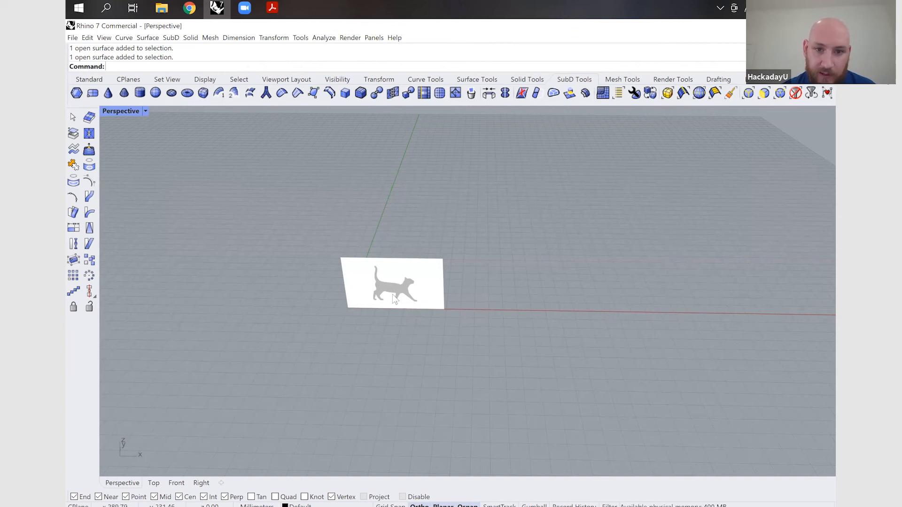
pyautogui.scroll(12, 393, 295)
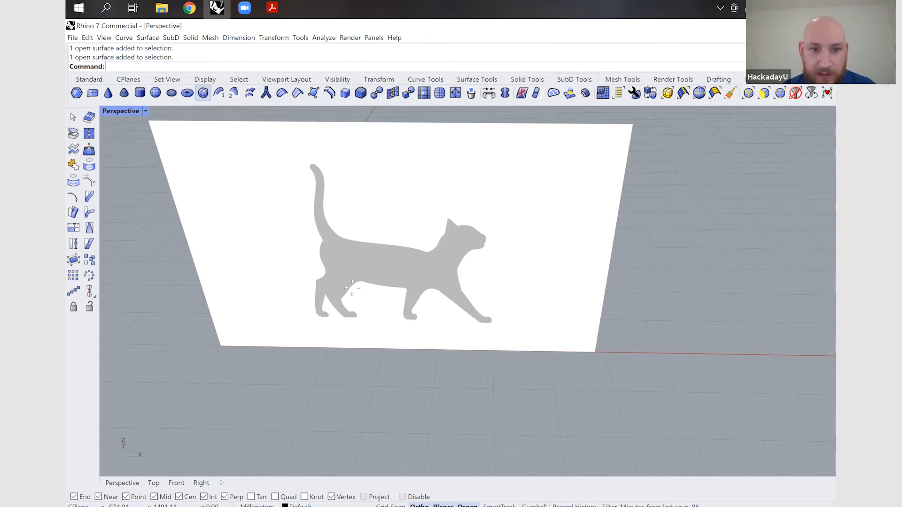
pyautogui.click(203, 93)
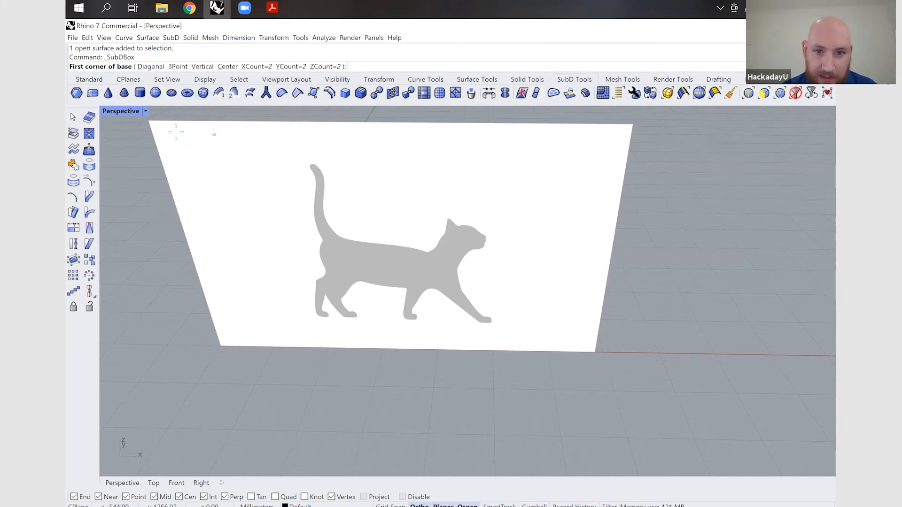
pyautogui.doubleClick(133, 112)
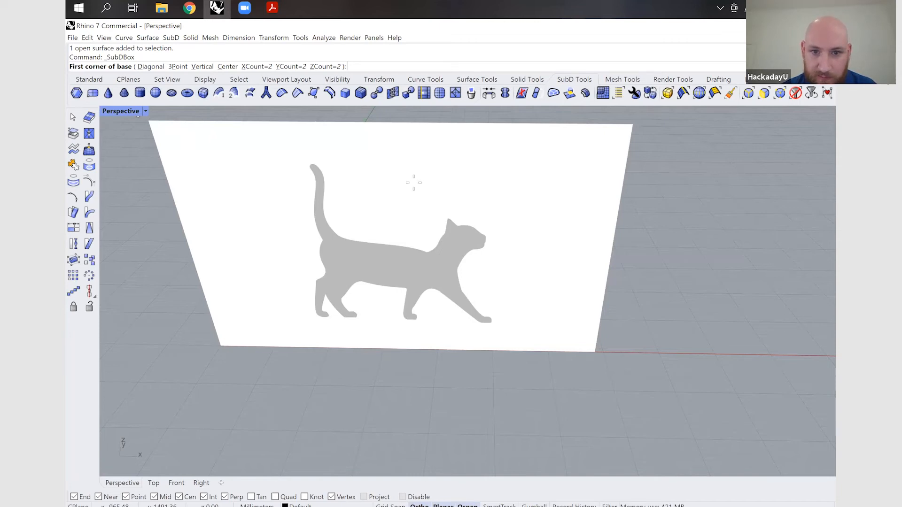
pyautogui.click(114, 299)
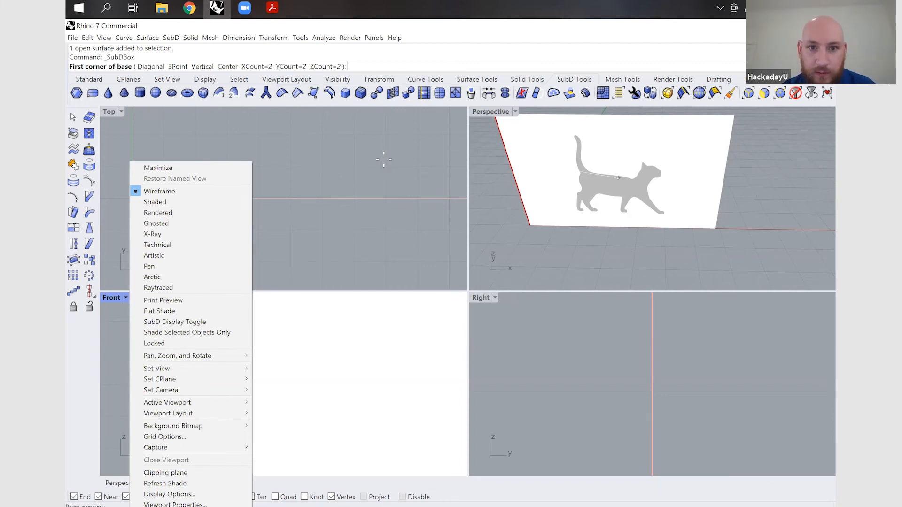
pyautogui.click(553, 224)
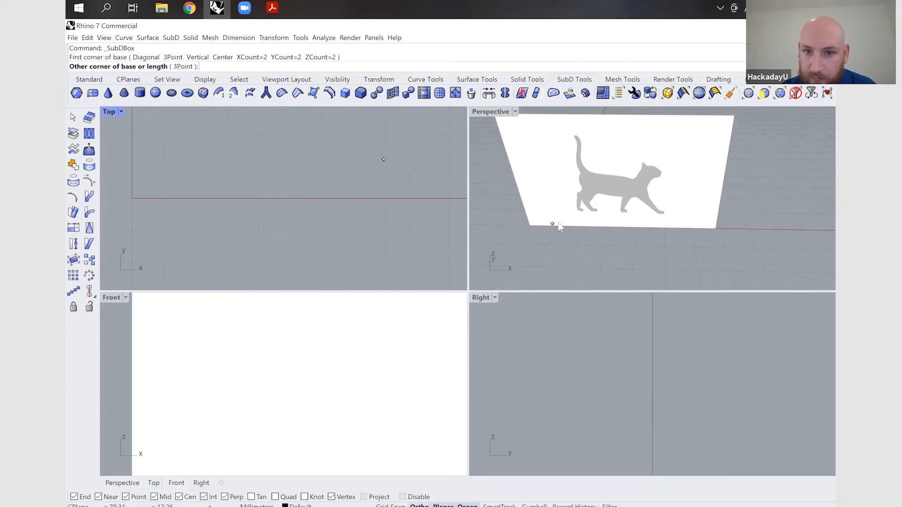
pyautogui.press('Escape')
# Step: Draw a SubD box with 2 × 2 × 2 divisions in Perspective at the foot of the cat picture, about 100 mm high
pyautogui.rightClick(574, 246)
pyautogui.click(574, 247)
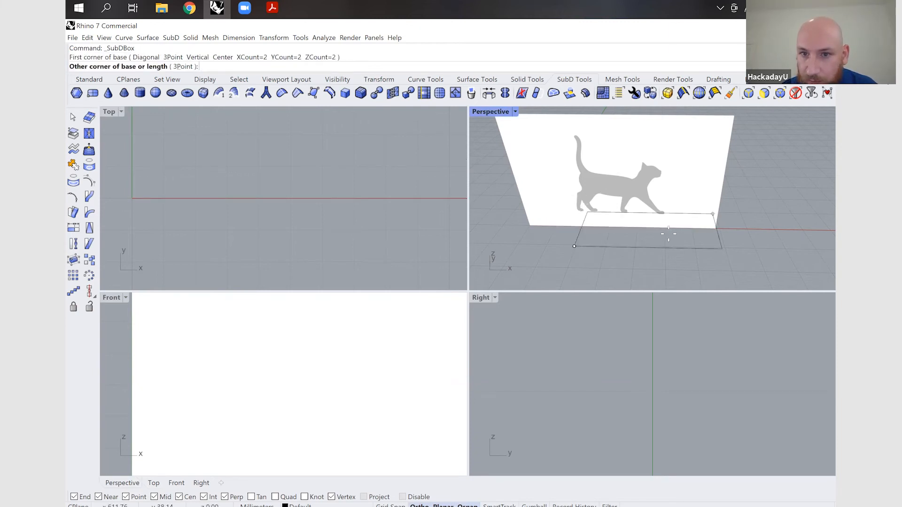
pyautogui.click(645, 201)
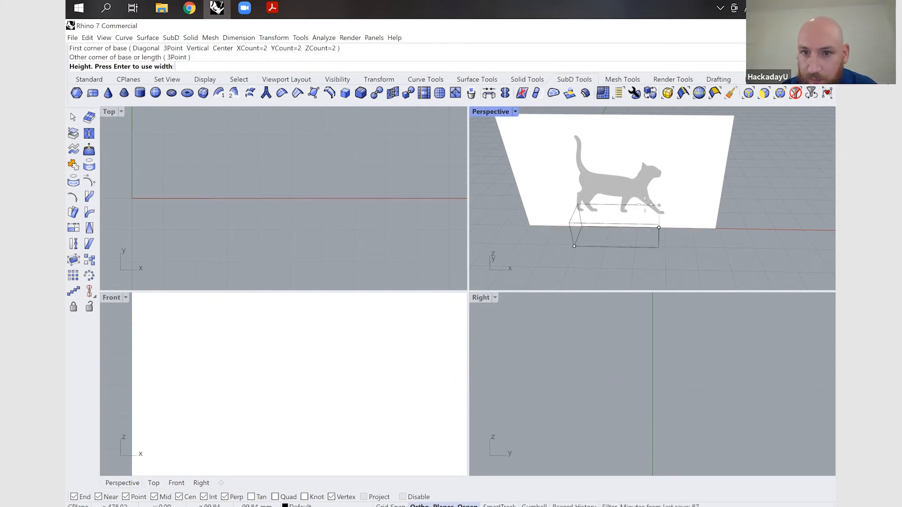
pyautogui.click(636, 227)
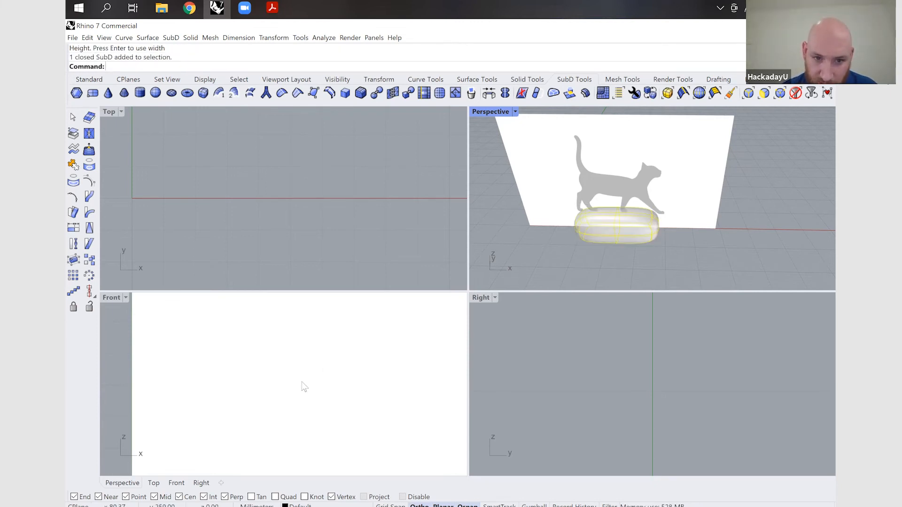
# Step: Move the SubD box up about 122 mm in the Front view over the cat's torso, with Ortho off and object snaps disabled
pyautogui.scroll(-3, 303, 386)
pyautogui.scroll(-5, 328, 408)
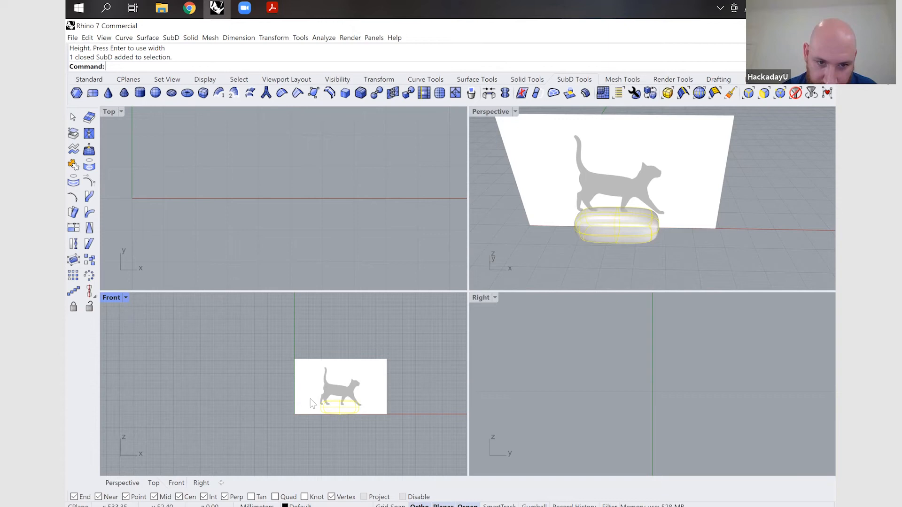
pyautogui.scroll(2, 313, 404)
pyautogui.scroll(3, 312, 403)
pyautogui.write('M')
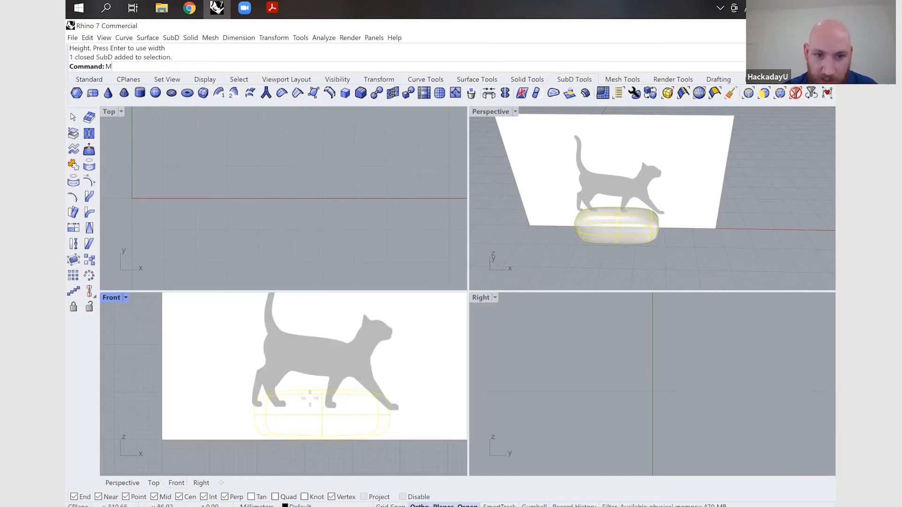
pyautogui.press('Return')
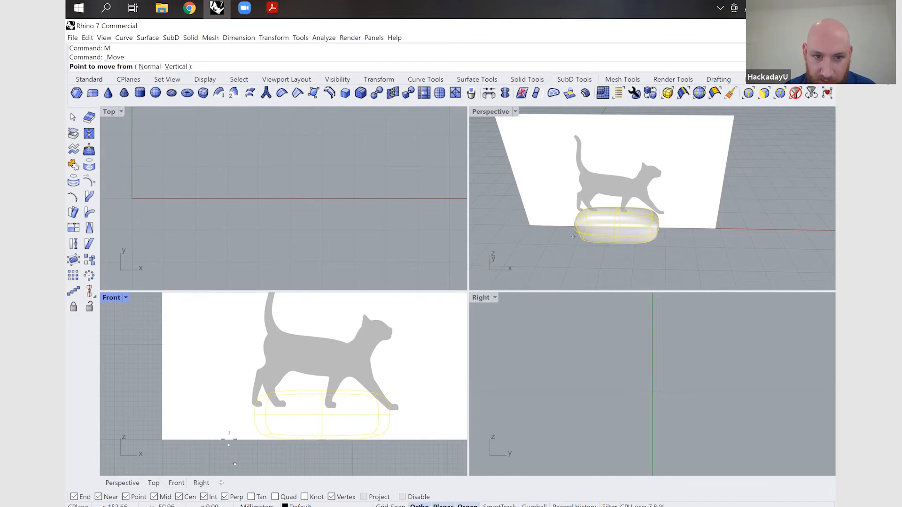
pyautogui.click(234, 464)
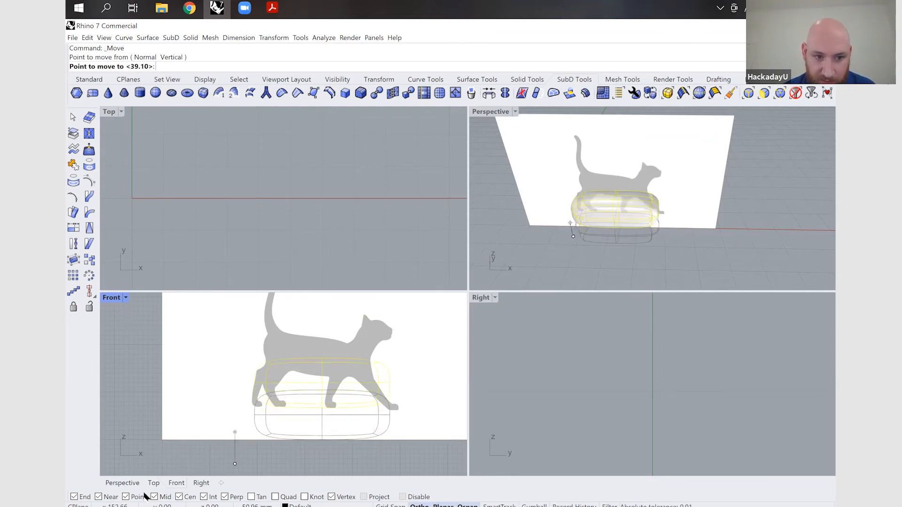
pyautogui.click(417, 506)
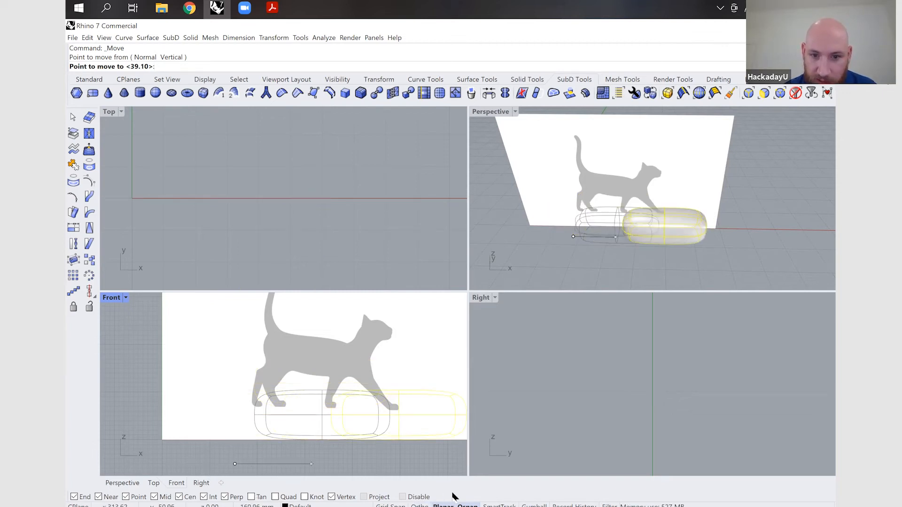
pyautogui.press('alt')
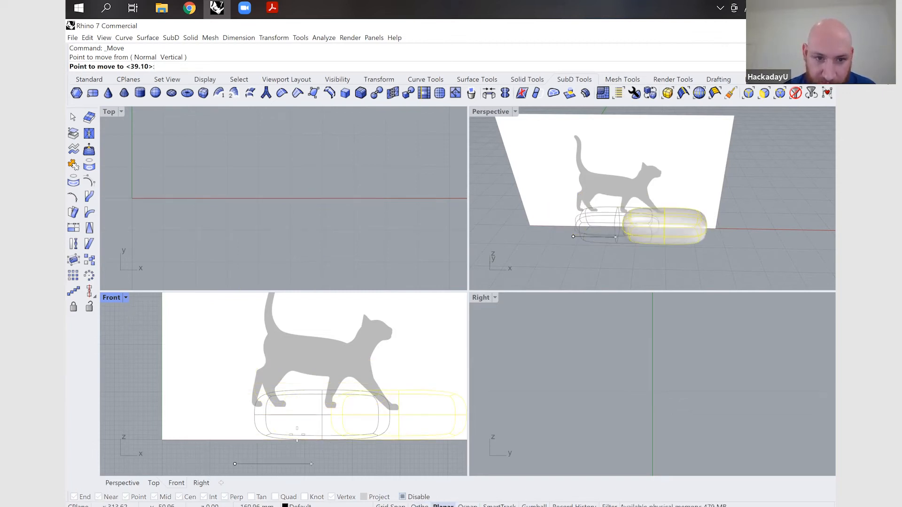
pyautogui.click(224, 407)
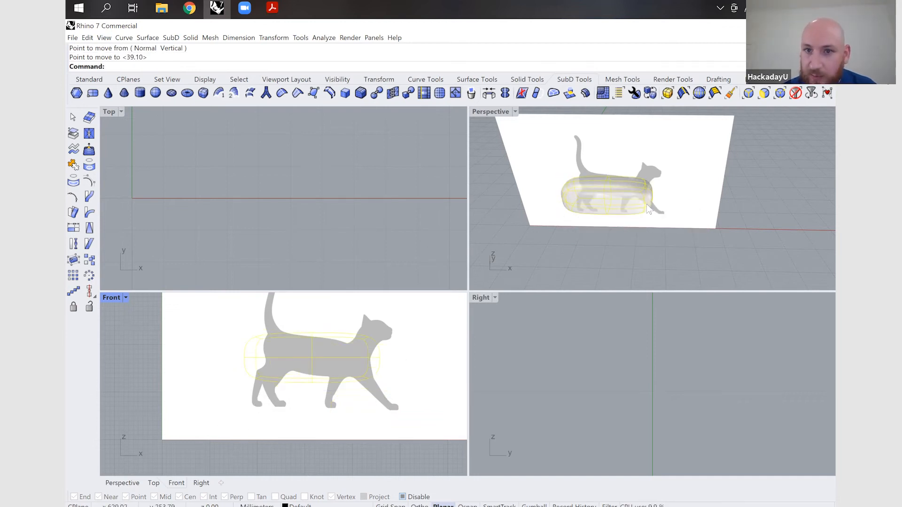
# Step: Move the SubD box about 145 mm straight out in front of the cat picture in the Top view, with Ortho on
pyautogui.moveTo(609, 210); pyautogui.dragTo(618, 205, button='right')
pyautogui.write('m')
pyautogui.press('Return')
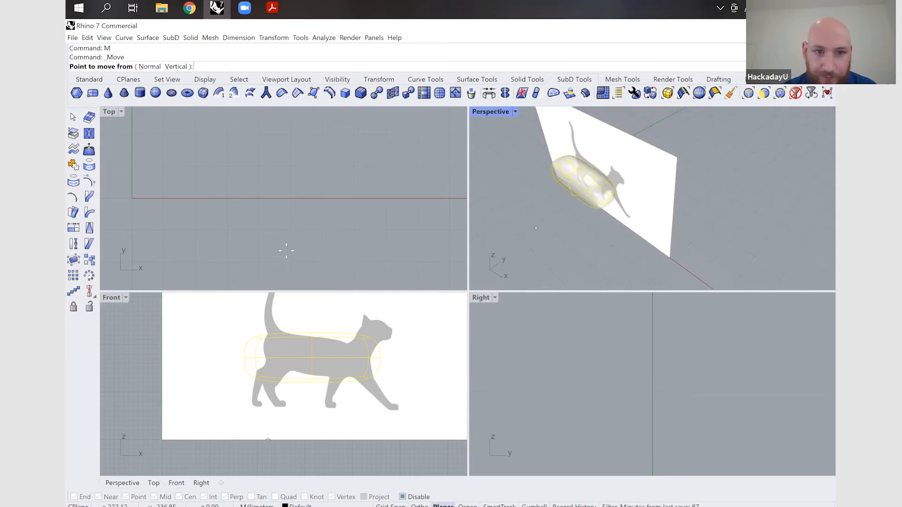
pyautogui.scroll(-5, 286, 251)
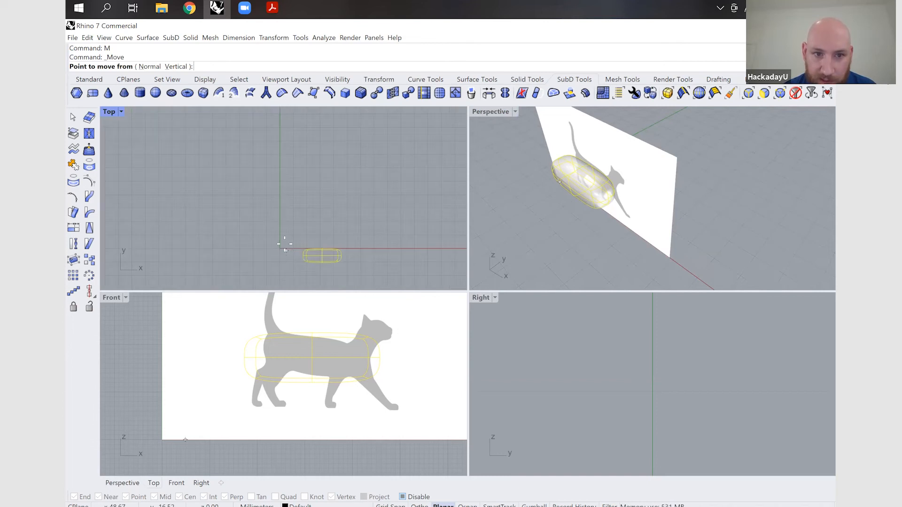
pyautogui.click(272, 264)
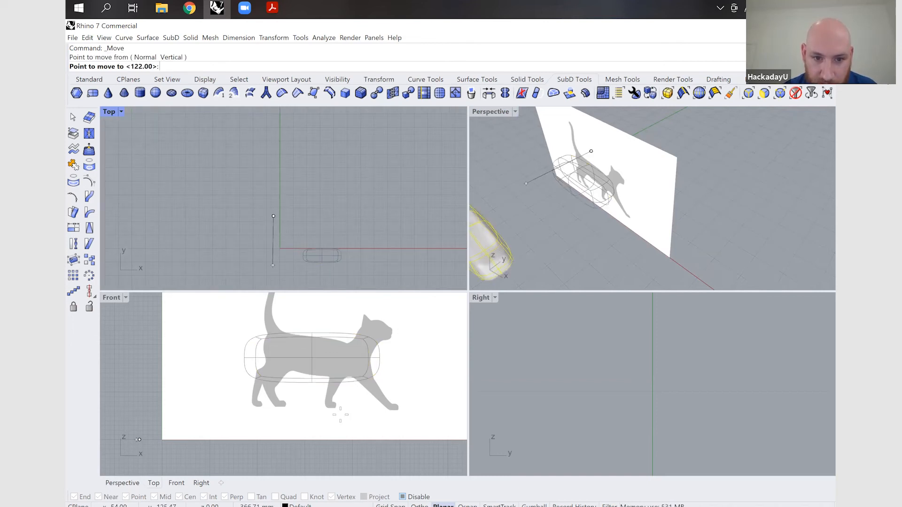
pyautogui.click(419, 505)
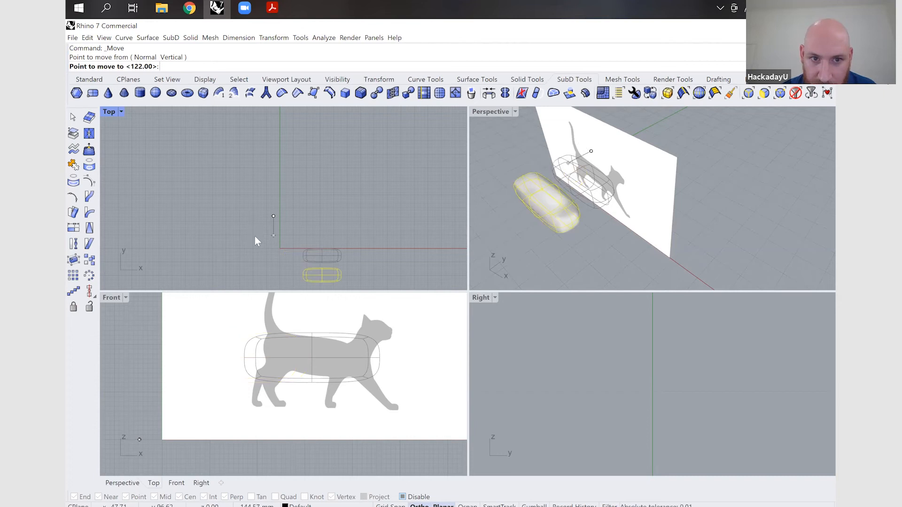
pyautogui.click(584, 234)
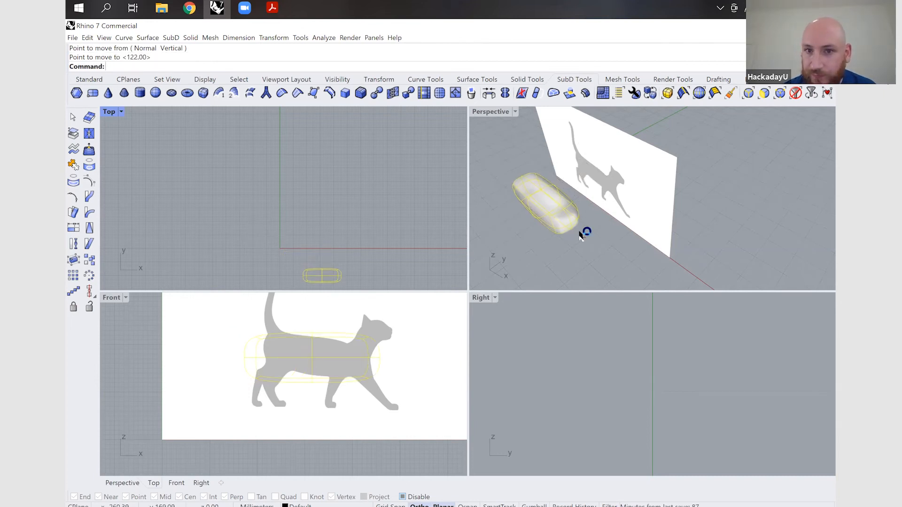
# Step: Open the SelectionFilter and switch Sub-objects off and back on
pyautogui.moveTo(617, 185); pyautogui.dragTo(581, 223, button='right')
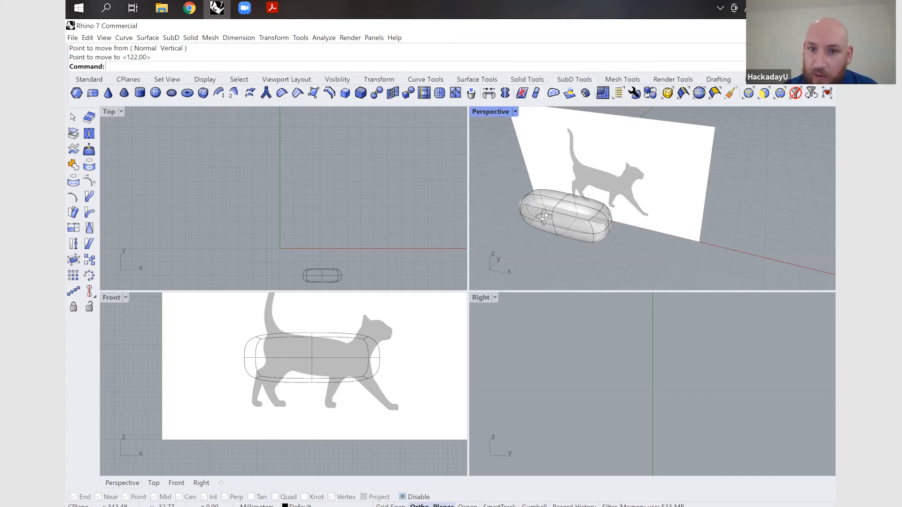
pyautogui.moveTo(532, 210); pyautogui.dragTo(570, 172, button='right')
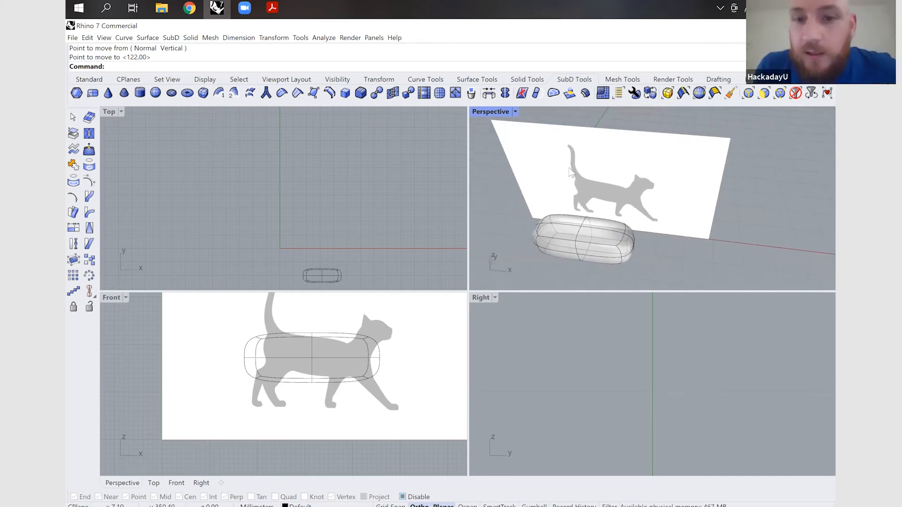
pyautogui.write('Selec')
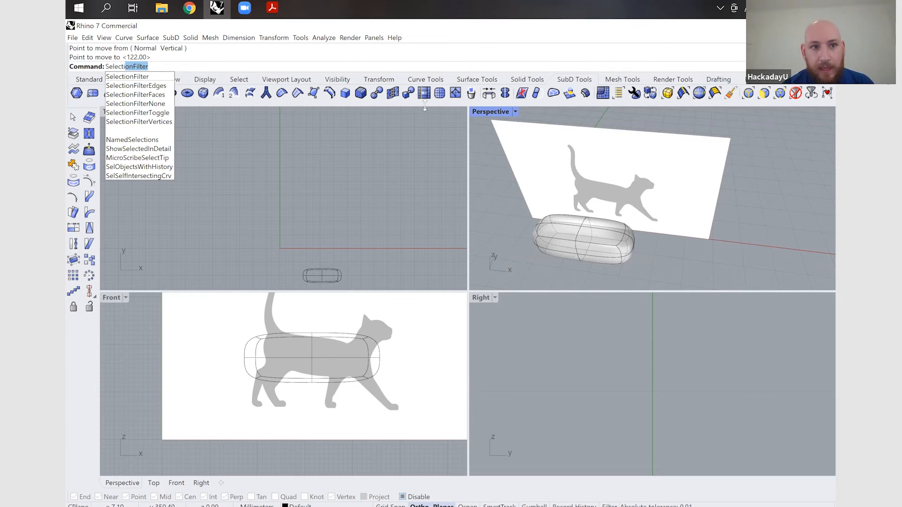
pyautogui.write('ti')
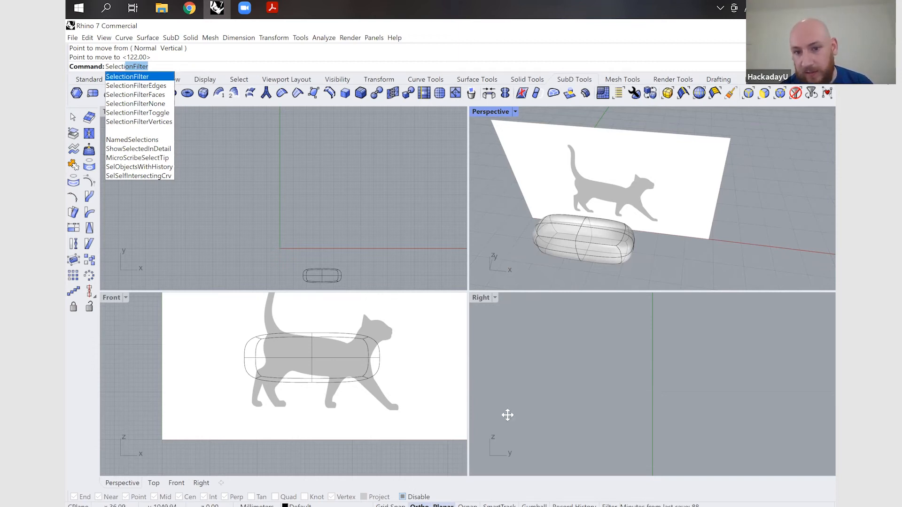
pyautogui.press('Return')
pyautogui.moveTo(739, 346); pyautogui.dragTo(759, 344)
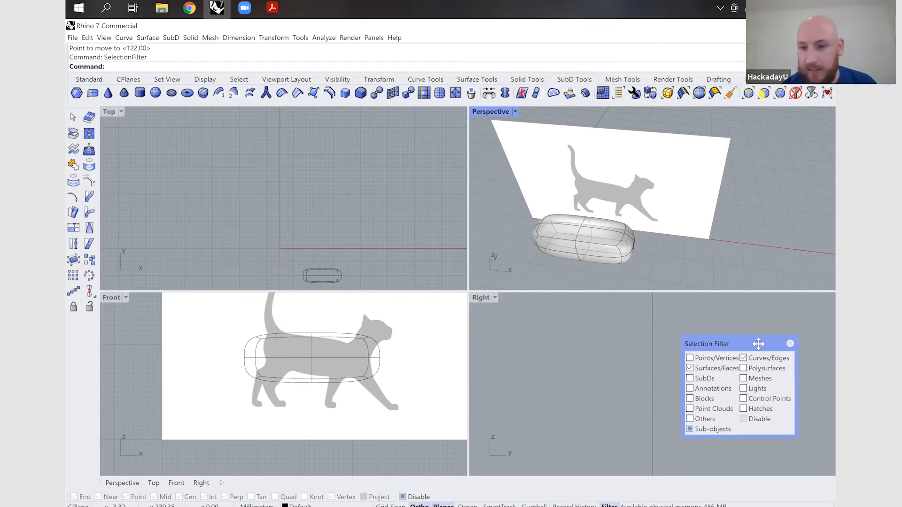
pyautogui.click(690, 429)
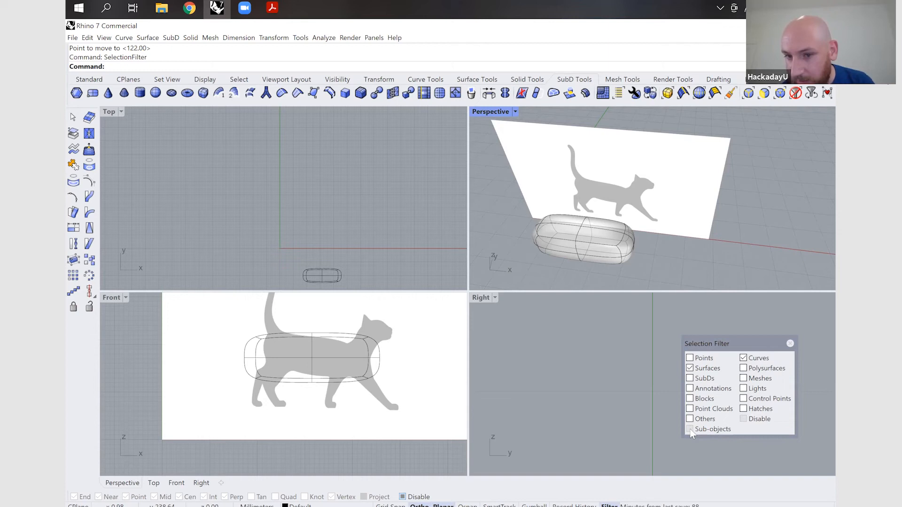
pyautogui.click(690, 430)
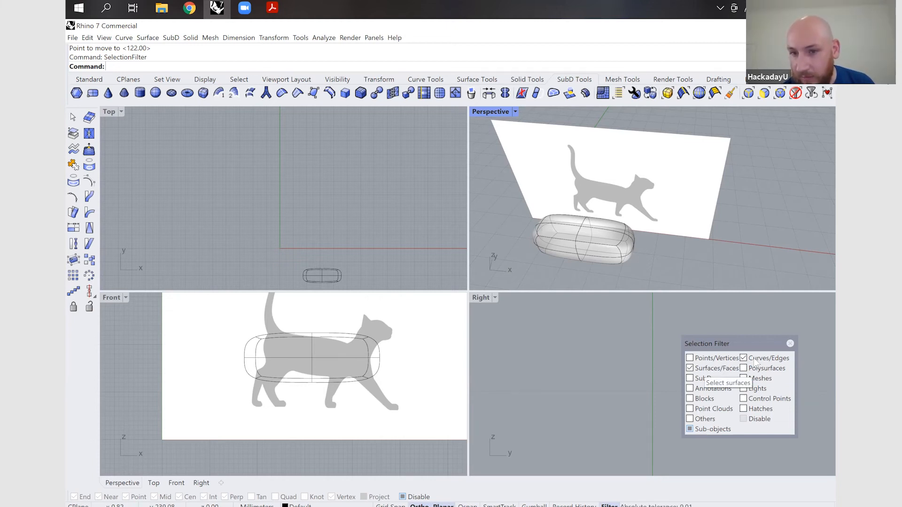
# Step: Try selecting one upper SubD face, and with the filter limited to Curves/Edges select the middle edge across the box's top
pyautogui.click(562, 232)
pyautogui.click(743, 358)
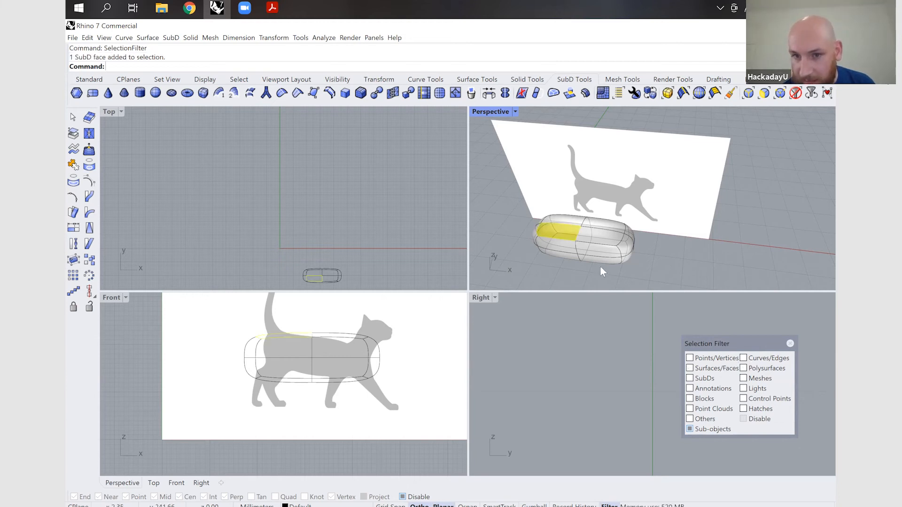
pyautogui.click(744, 359)
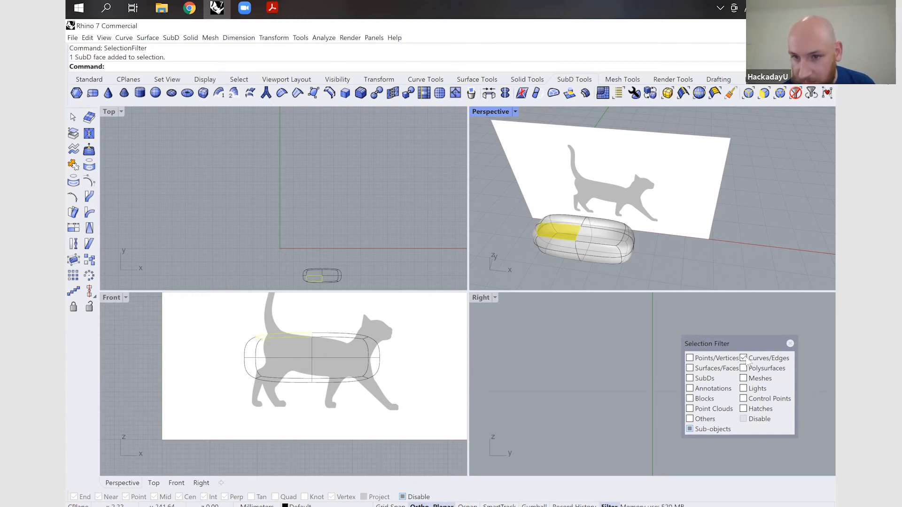
pyautogui.click(584, 230)
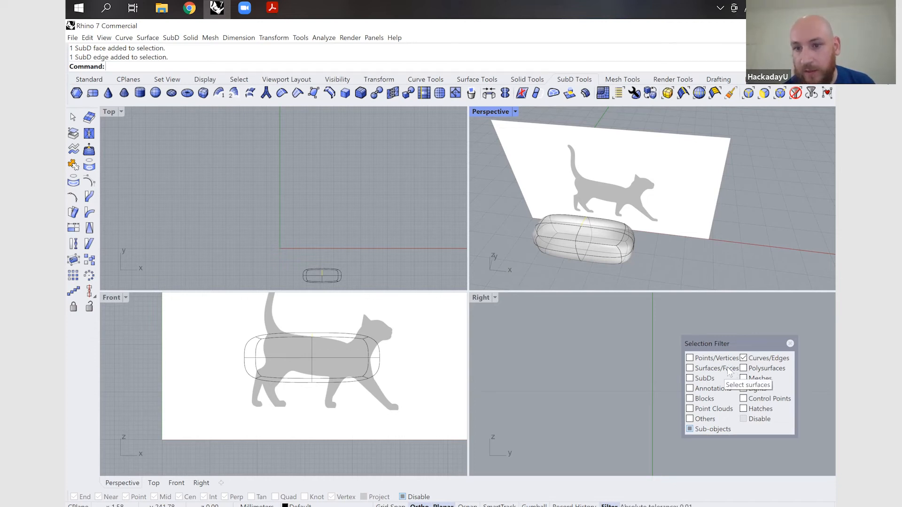
# Step: Limit the selection filter to Surfaces/Faces and select the two upper faces at the box's tail end
pyautogui.click(744, 359)
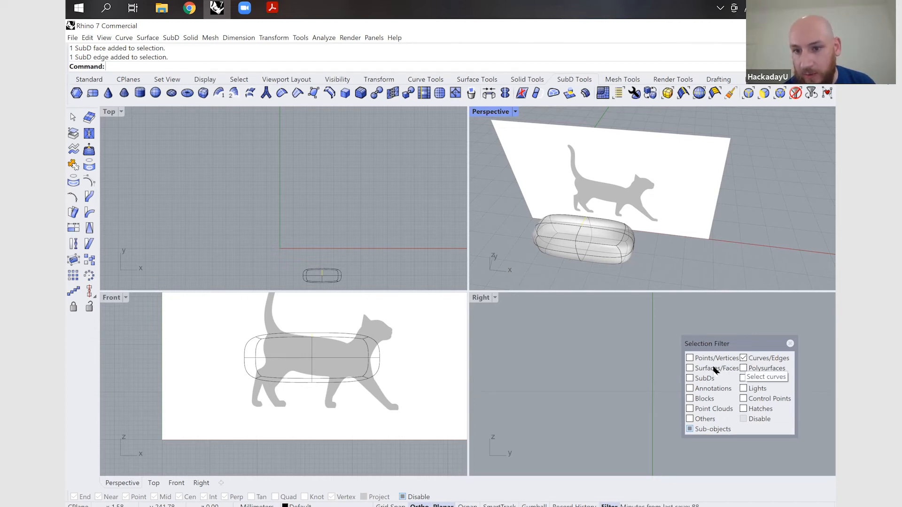
pyautogui.click(566, 223)
pyautogui.click(565, 230)
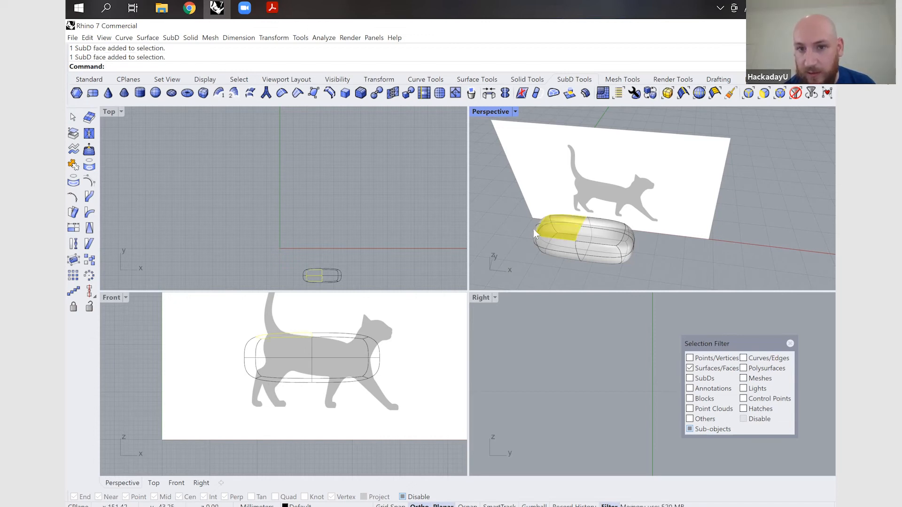
pyautogui.scroll(2, 534, 233)
pyautogui.scroll(2, 534, 233)
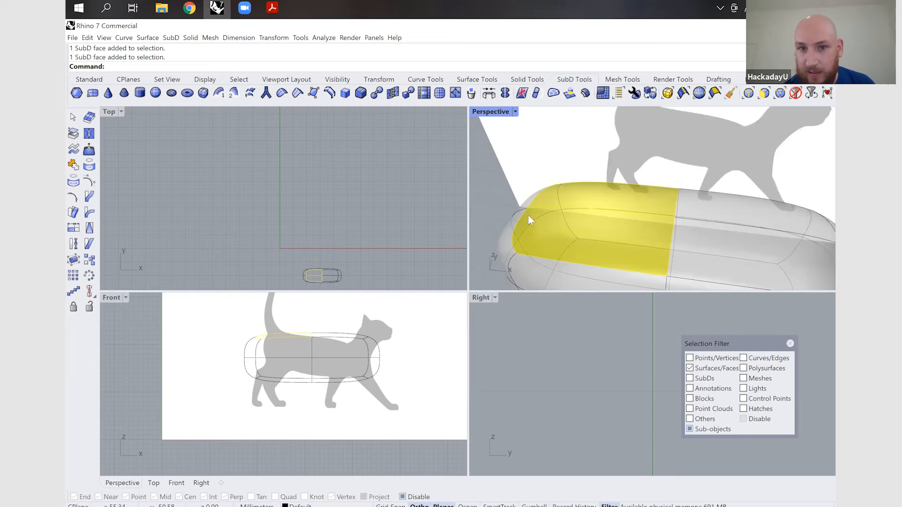
pyautogui.scroll(-1, 523, 212)
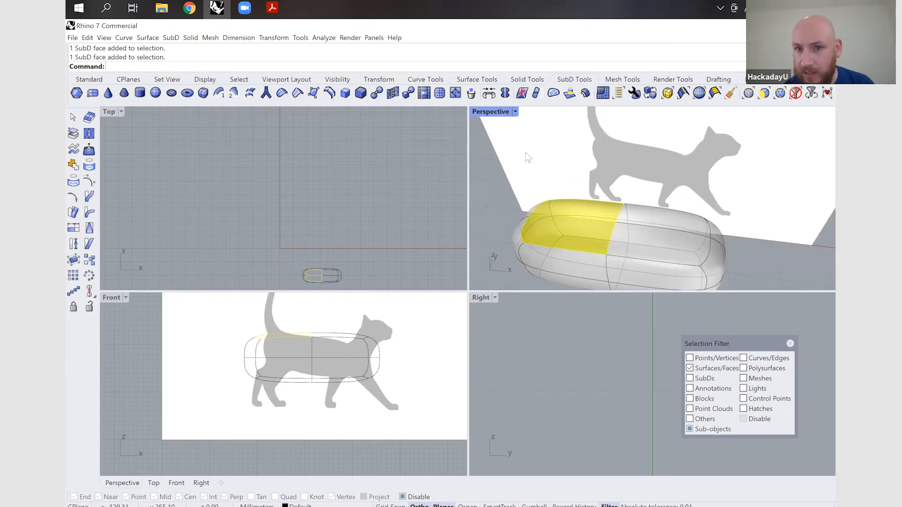
pyautogui.scroll(-2, 525, 152)
# Step: Compare the SubD box in flat and smooth display and examine the two selected faces
pyautogui.press('Tab')
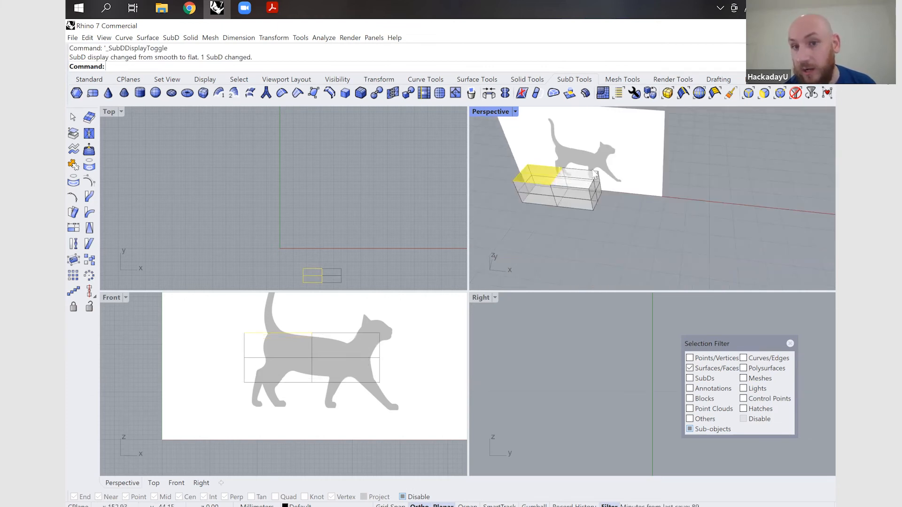
pyautogui.press('Tab')
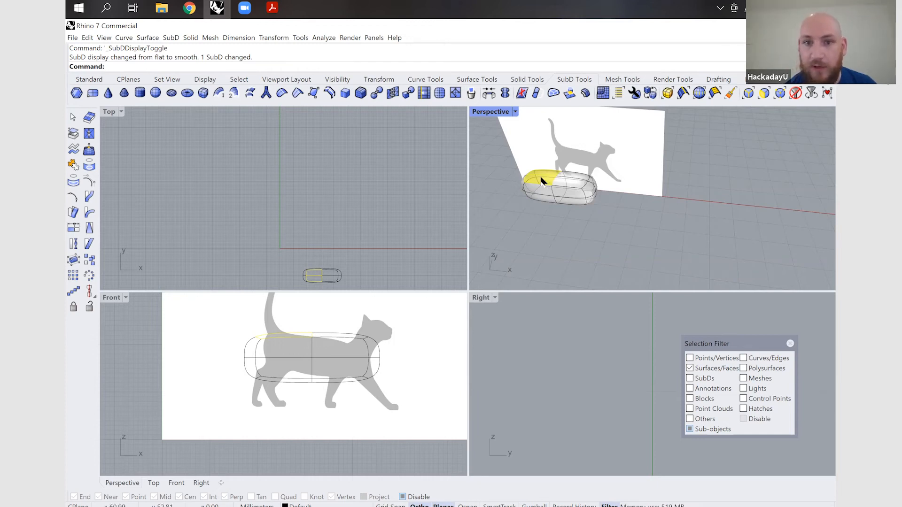
pyautogui.scroll(5, 541, 181)
pyautogui.scroll(-5, 581, 194)
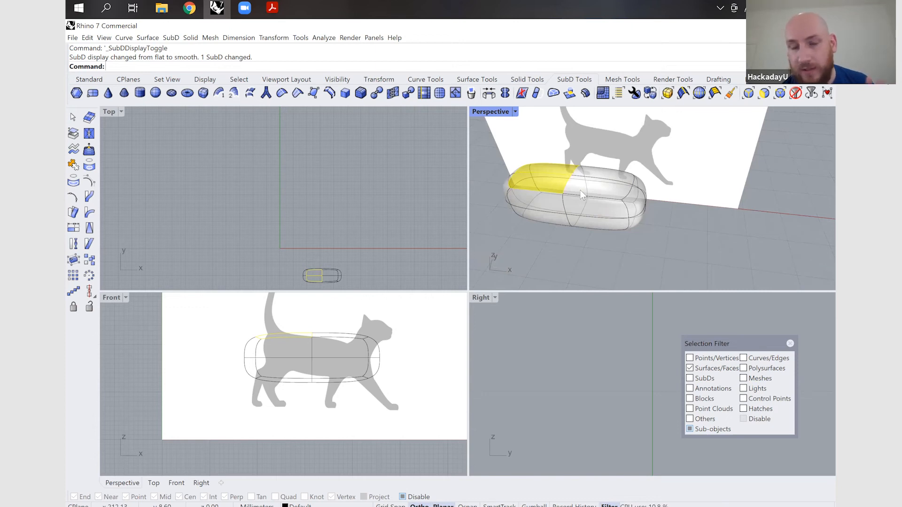
# Step: Subdivide the two selected upper faces at the tail end of the SubD box and clear the selection
pyautogui.click(440, 93)
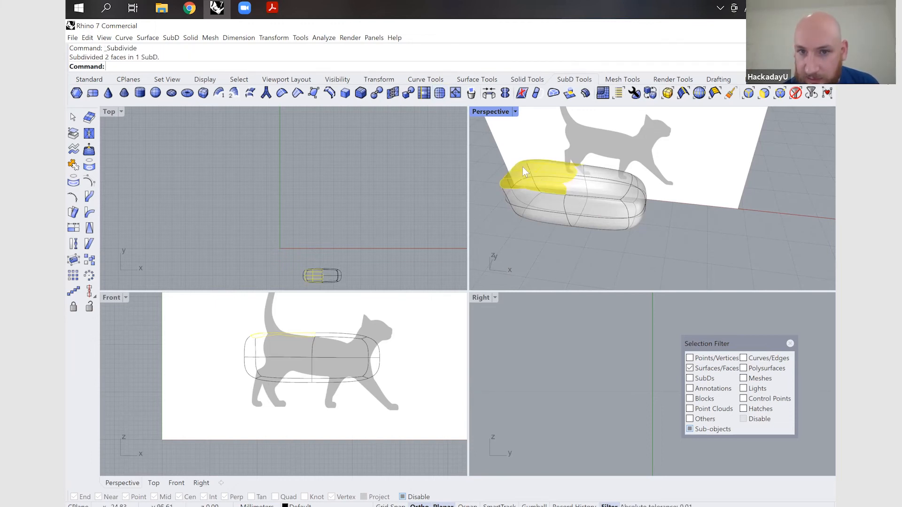
pyautogui.scroll(5, 522, 167)
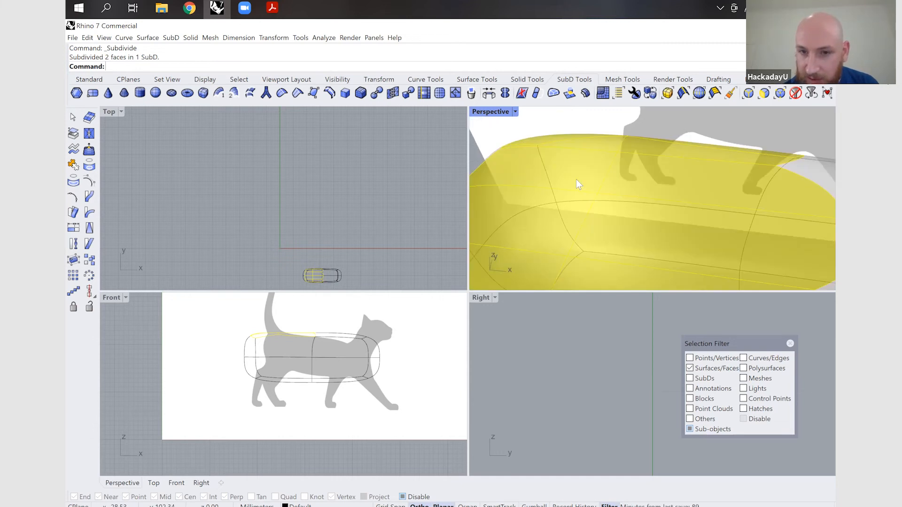
pyautogui.scroll(-5, 589, 243)
pyautogui.click(576, 167)
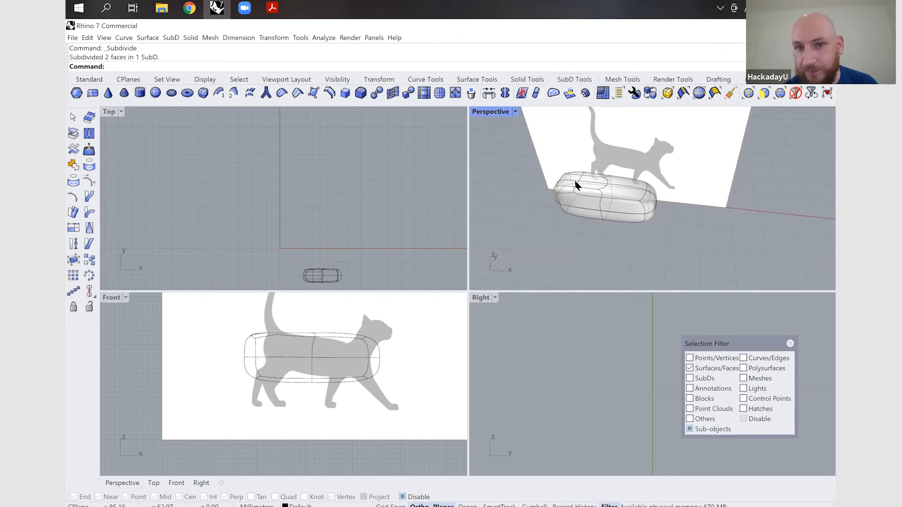
# Step: Maximize the Perspective viewport around the subdivided faces of the SubD box
pyautogui.scroll(5, 577, 186)
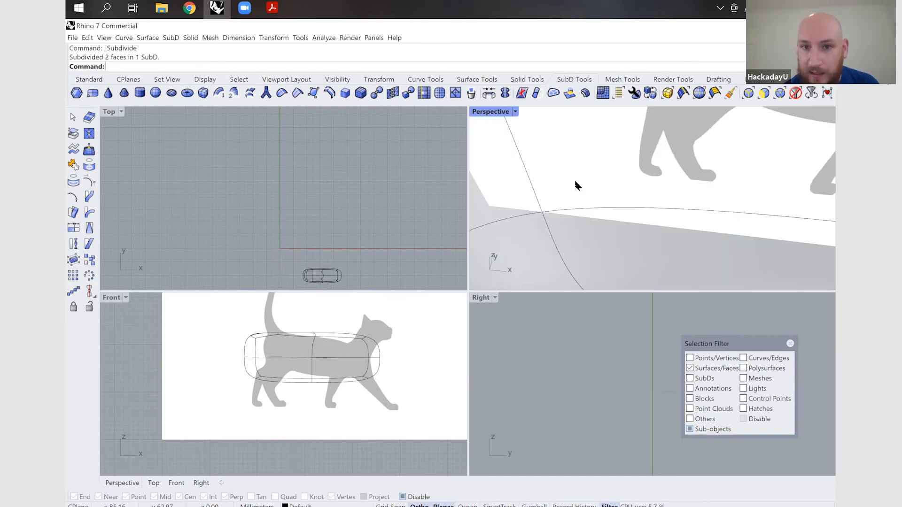
pyautogui.scroll(-3, 577, 186)
pyautogui.scroll(4, 578, 185)
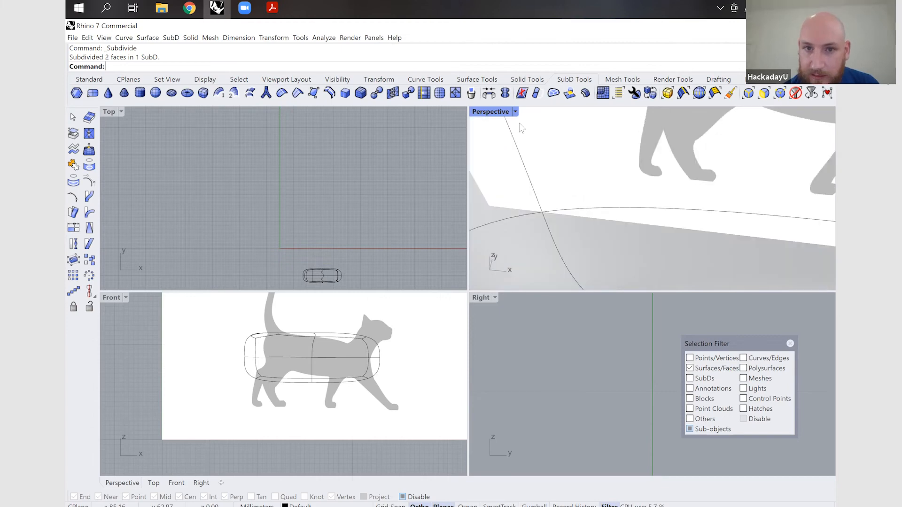
pyautogui.scroll(-2, 503, 115)
pyautogui.doubleClick(498, 113)
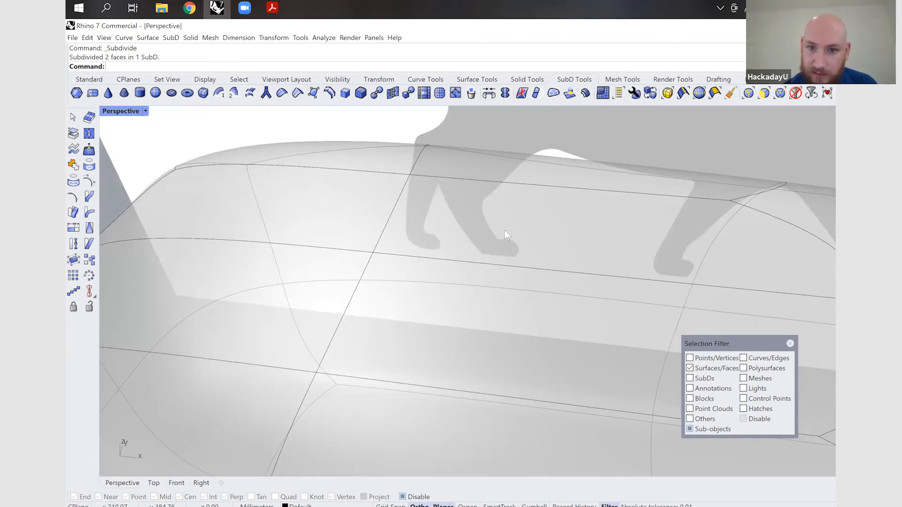
# Step: Select the two upper faces at the tail end of the SubD box and turn on the Gumball
pyautogui.scroll(-5, 480, 232)
pyautogui.click(476, 227)
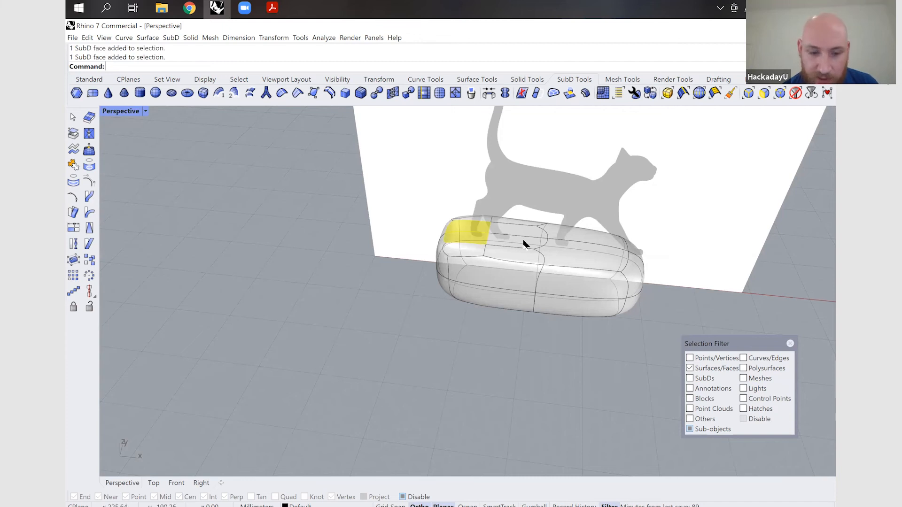
pyautogui.click(534, 505)
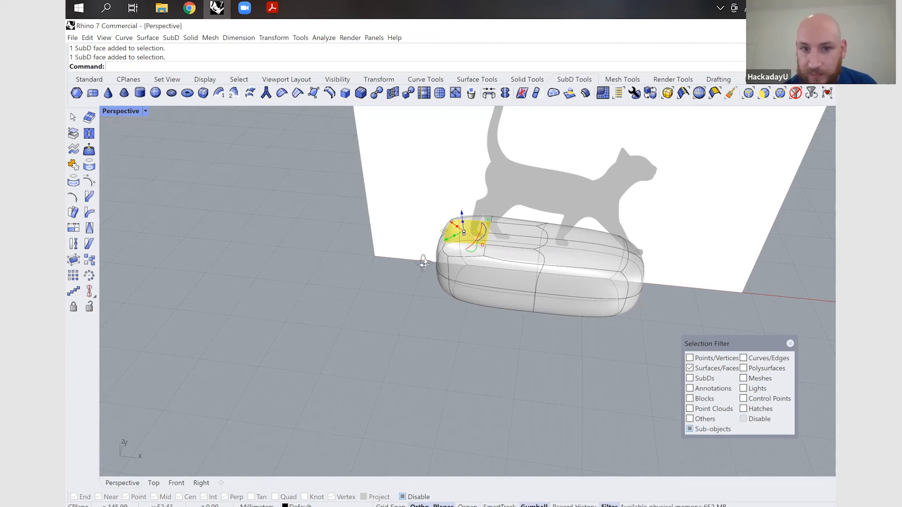
# Step: Try raising the two tail-end faces and moving them outward with the Gumball, and undo the moves
pyautogui.moveTo(363, 197); pyautogui.dragTo(301, 206, button='right')
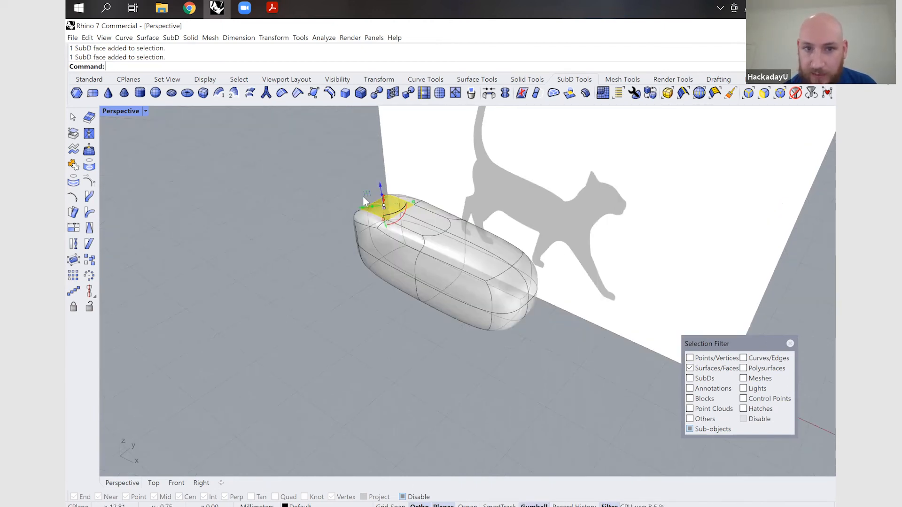
pyautogui.scroll(3, 403, 199)
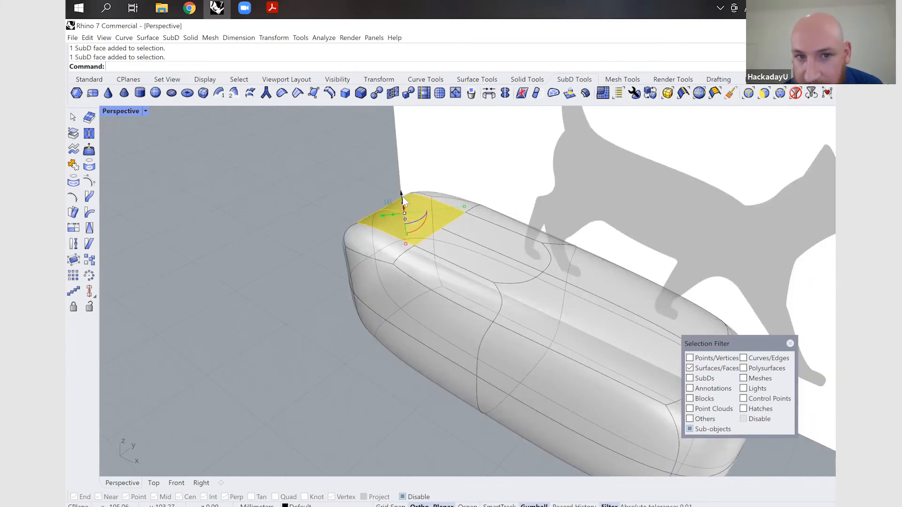
pyautogui.moveTo(402, 196); pyautogui.dragTo(381, 169)
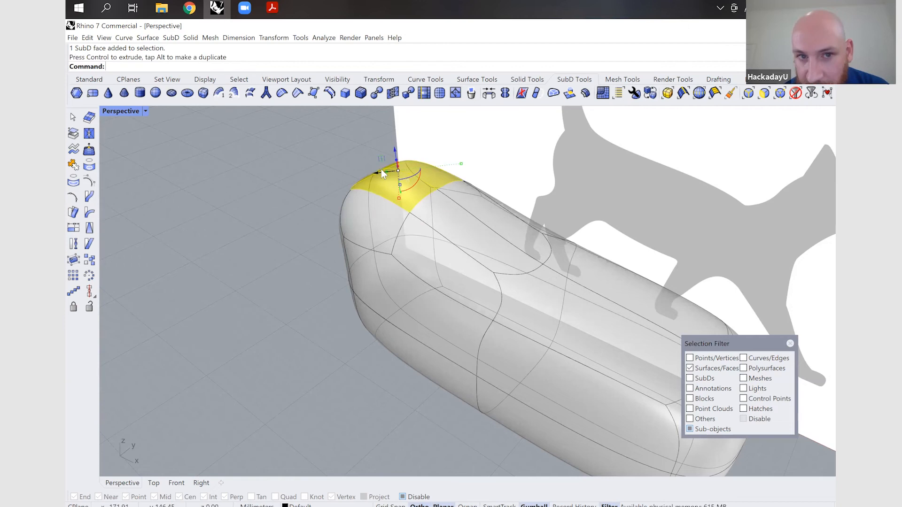
pyautogui.moveTo(381, 172); pyautogui.dragTo(427, 198)
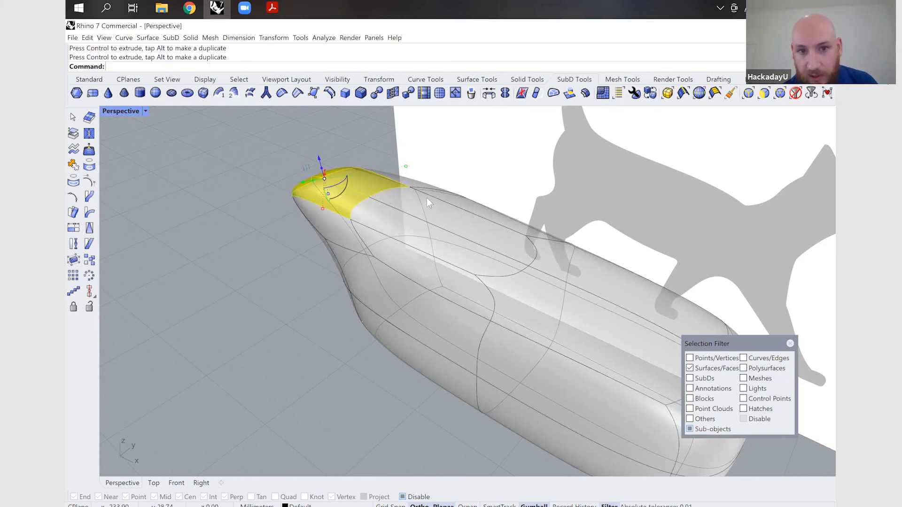
pyautogui.hotkey('ctrl', 'z')
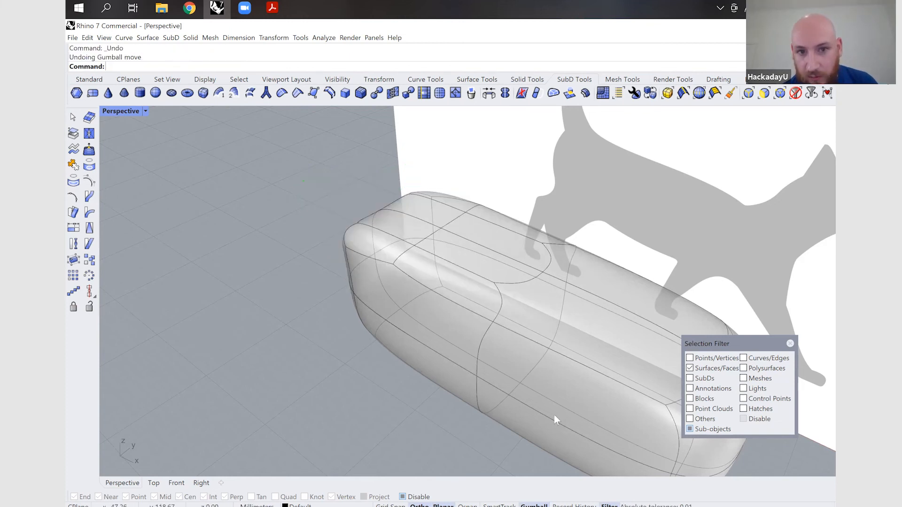
# Step: Align the Gumball to World and select the two upper faces at the tail end of the box
pyautogui.rightClick(535, 505)
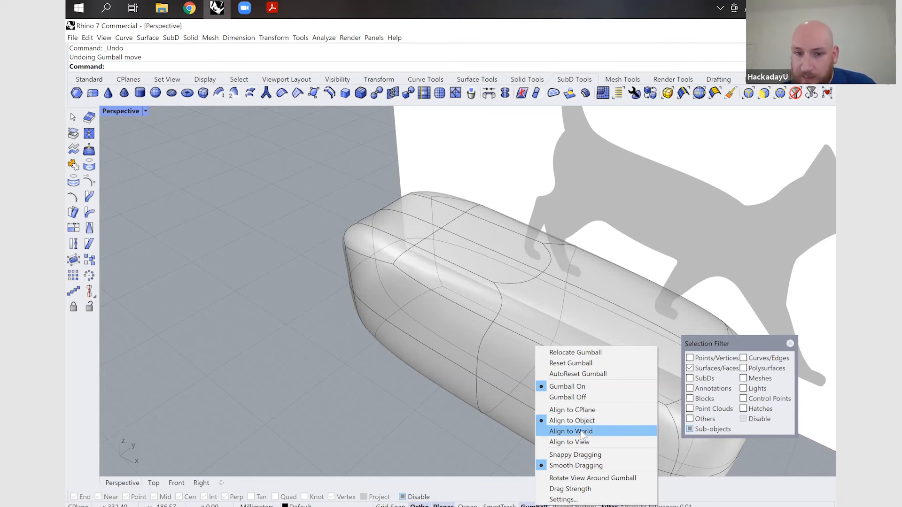
pyautogui.click(582, 431)
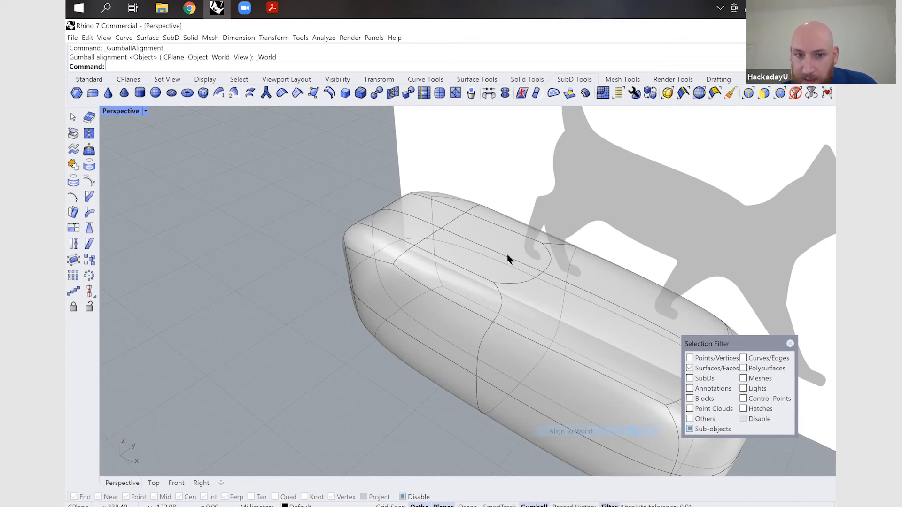
pyautogui.click(413, 227)
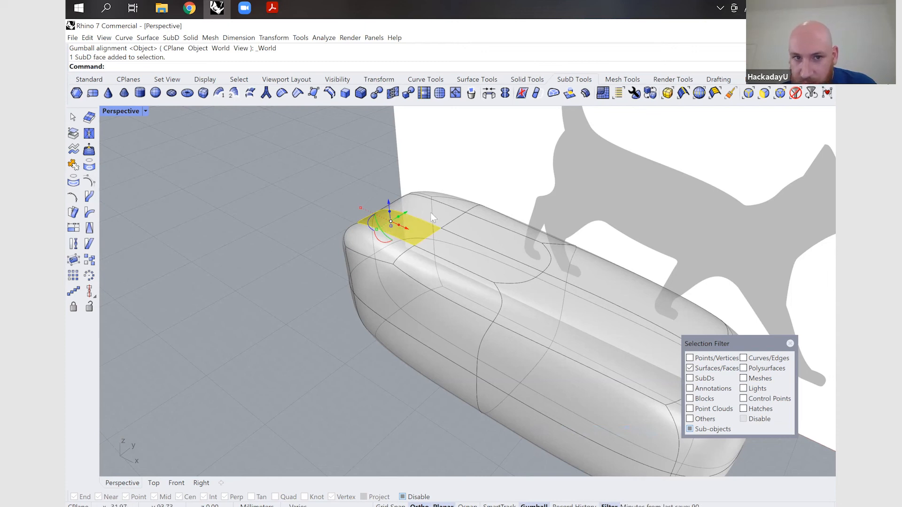
pyautogui.keyDown('shift'); pyautogui.click(425, 213); pyautogui.keyUp('shift')
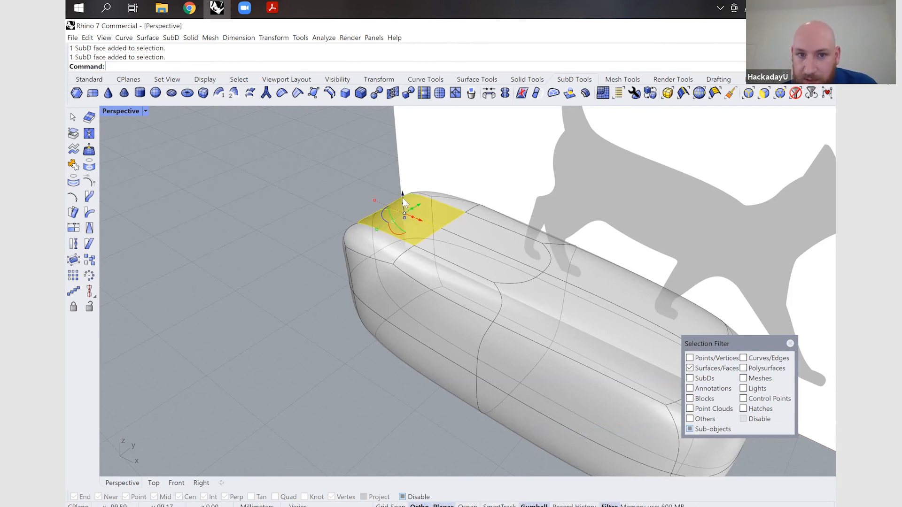
# Step: Raise the two tail-end faces and try rotating them, compare flat and smooth display, and undo the rotation
pyautogui.moveTo(402, 201); pyautogui.dragTo(398, 165)
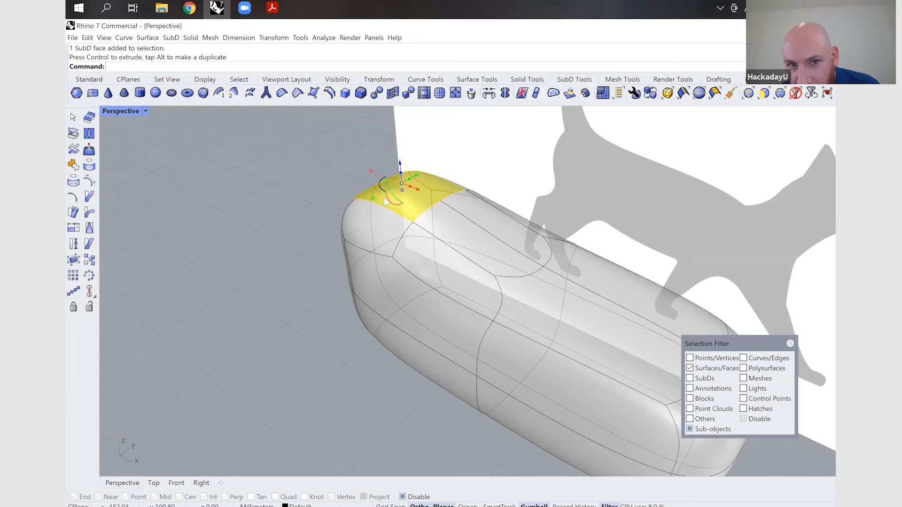
pyautogui.moveTo(388, 193); pyautogui.dragTo(425, 497)
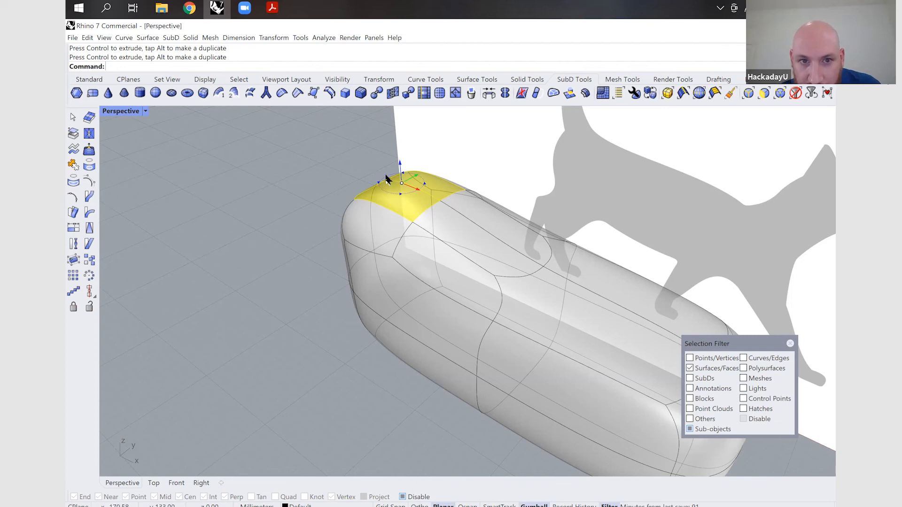
pyautogui.moveTo(385, 177); pyautogui.dragTo(477, 245)
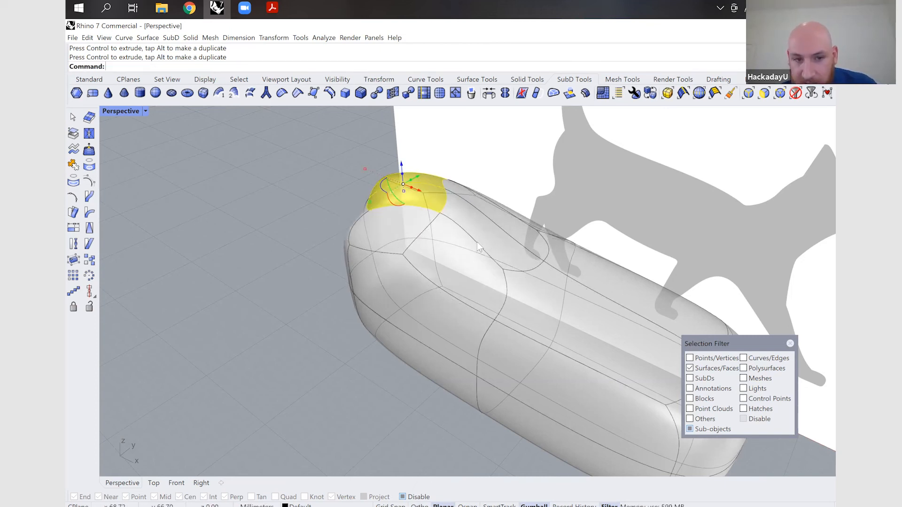
pyautogui.press('Tab')
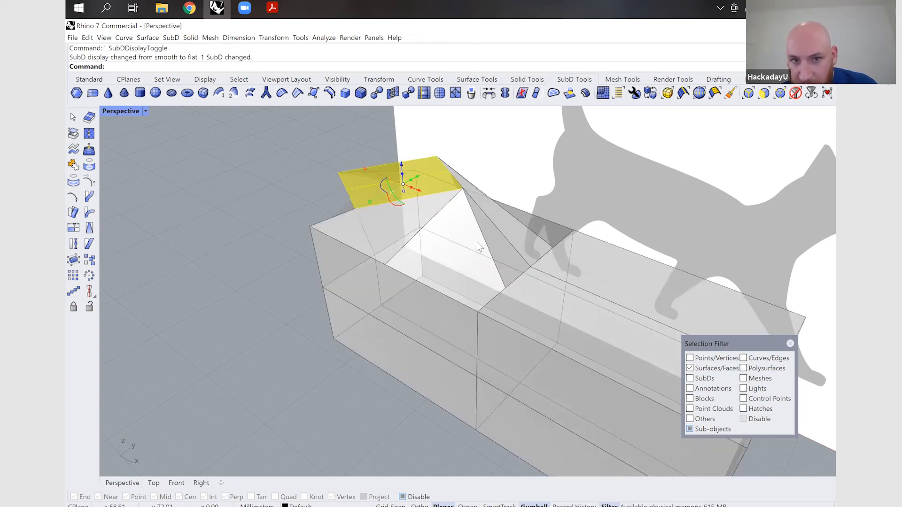
pyautogui.press('Tab')
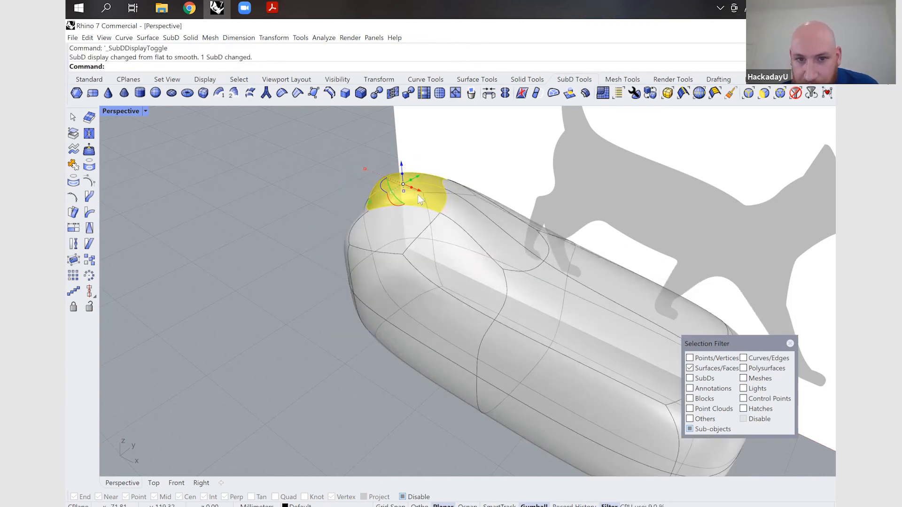
pyautogui.hotkey('ctrl', 'z')
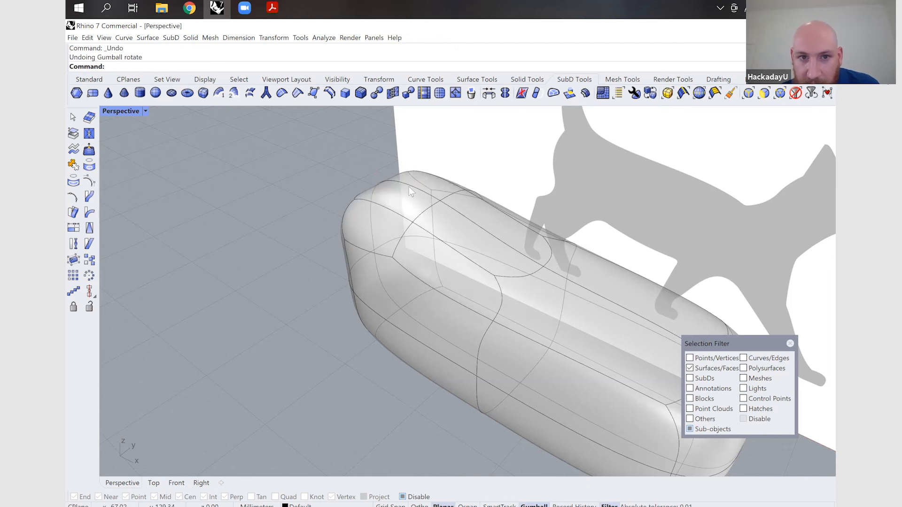
# Step: Try scaling the two raised tail-end faces with the Gumball, including across the body's width, and undo each scale
pyautogui.click(406, 193)
pyautogui.keyDown('shift'); pyautogui.click(425, 185); pyautogui.keyUp('shift')
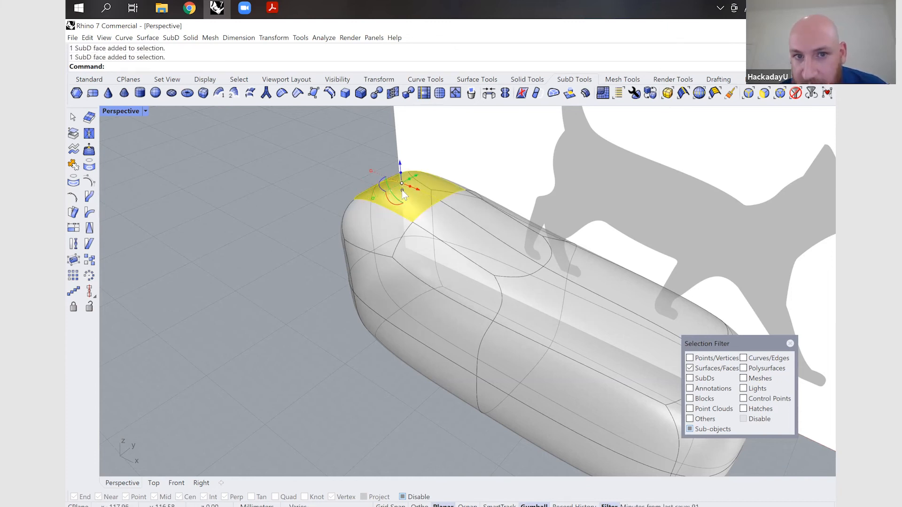
pyautogui.moveTo(404, 195); pyautogui.dragTo(387, 214)
pyautogui.hotkey('ctrl', 'z')
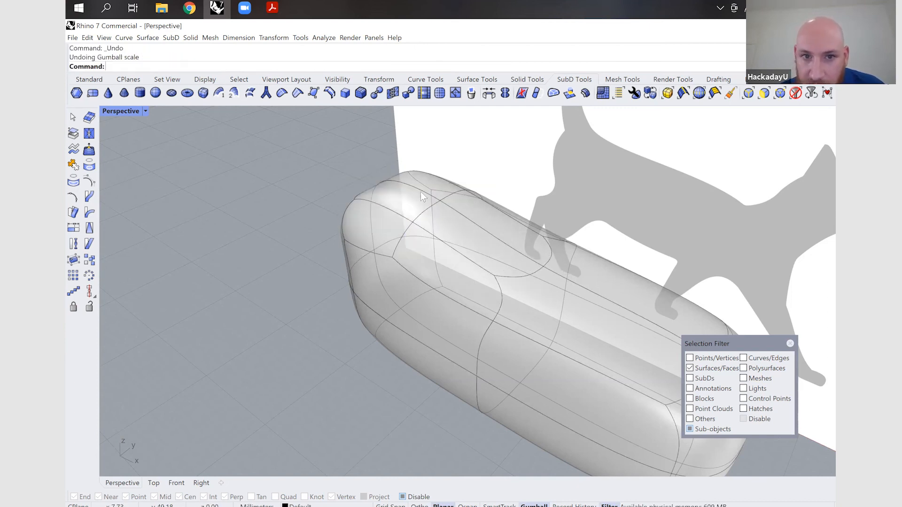
pyautogui.click(437, 185)
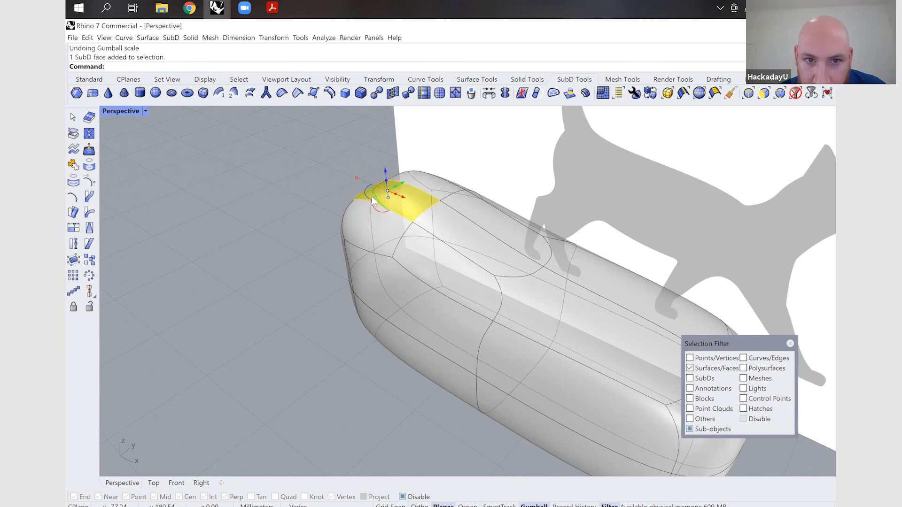
pyautogui.keyDown('shift'); pyautogui.click(423, 184); pyautogui.keyUp('shift')
pyautogui.moveTo(385, 190); pyautogui.dragTo(359, 206)
pyautogui.moveTo(309, 233); pyautogui.dragTo(284, 280)
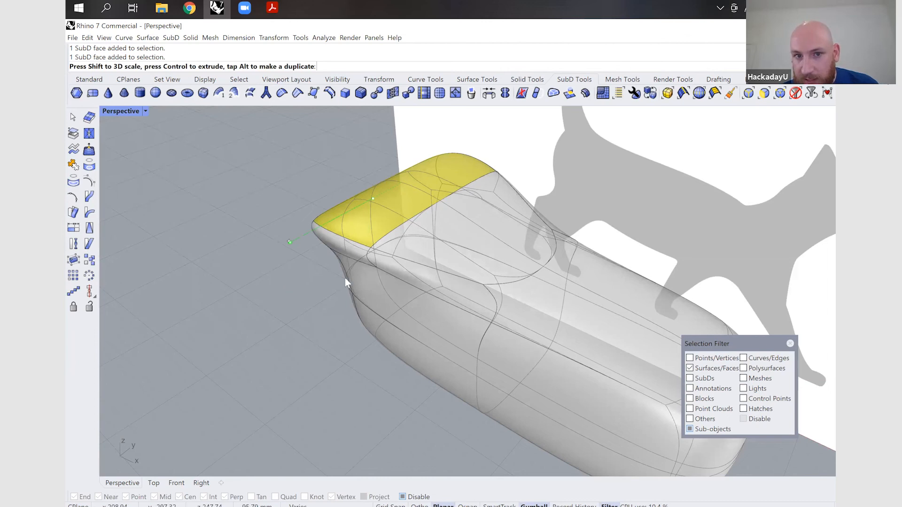
pyautogui.hotkey('ctrl', 'z')
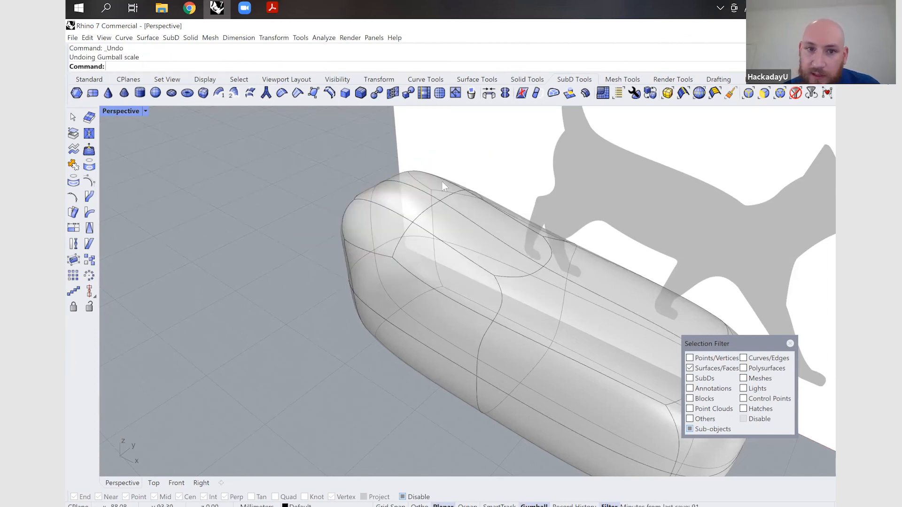
# Step: Undo the upward move of the two tail-end faces and select both faces again
pyautogui.click(429, 184)
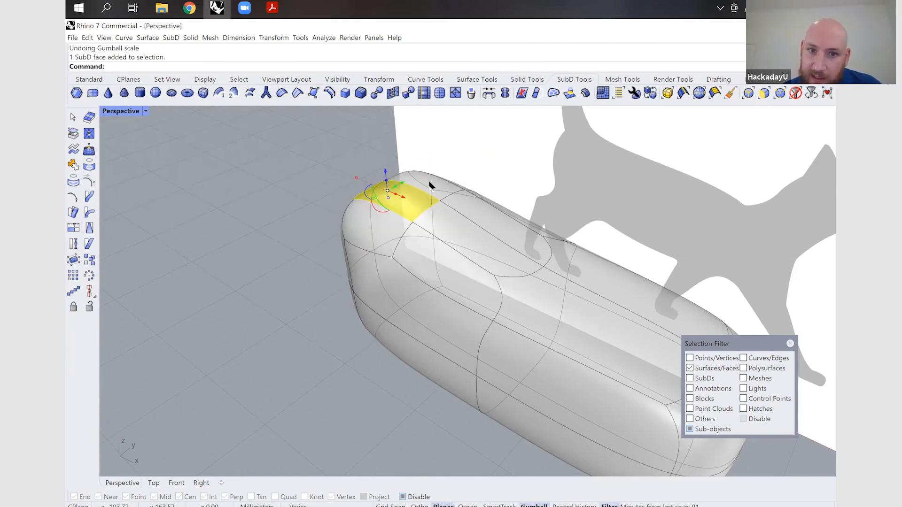
pyautogui.keyDown('shift'); pyautogui.click(422, 195); pyautogui.keyUp('shift')
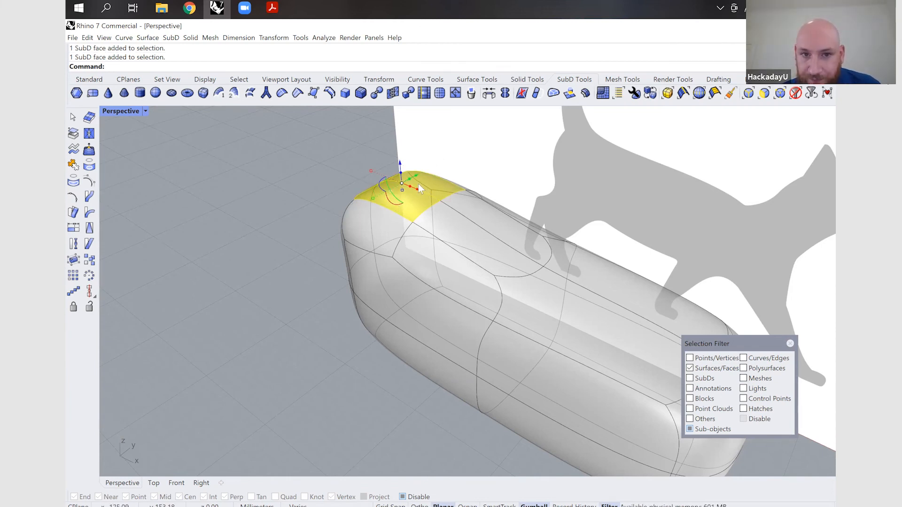
pyautogui.hotkey('ctrl', 'z')
pyautogui.click(425, 217)
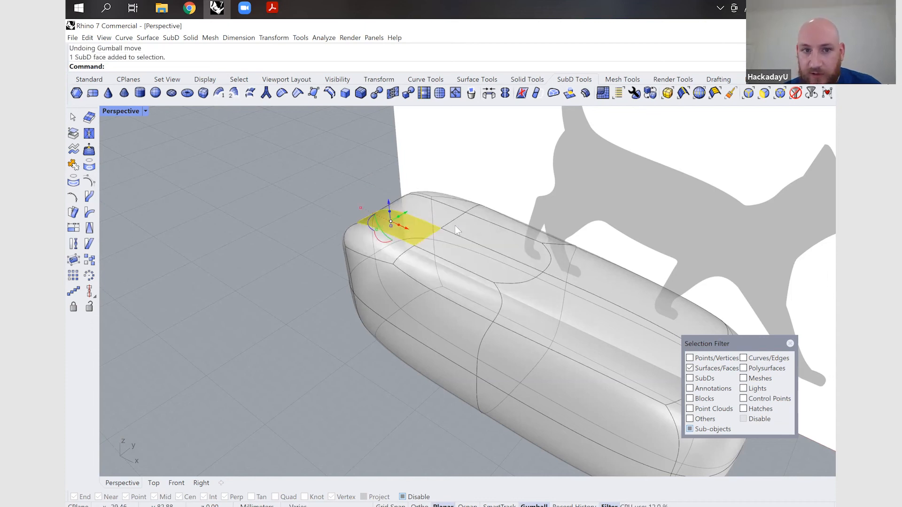
pyautogui.keyDown('shift'); pyautogui.click(455, 235); pyautogui.keyUp('shift')
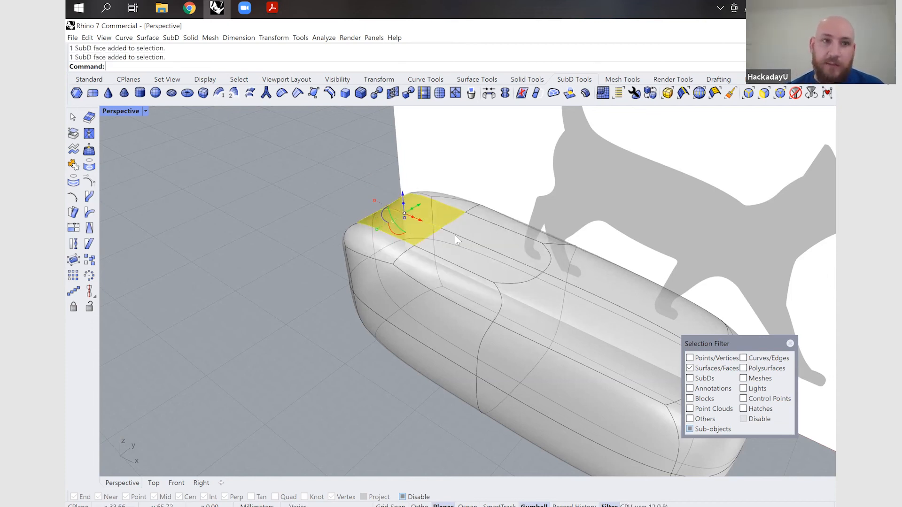
pyautogui.write('ExtrudeCrv')
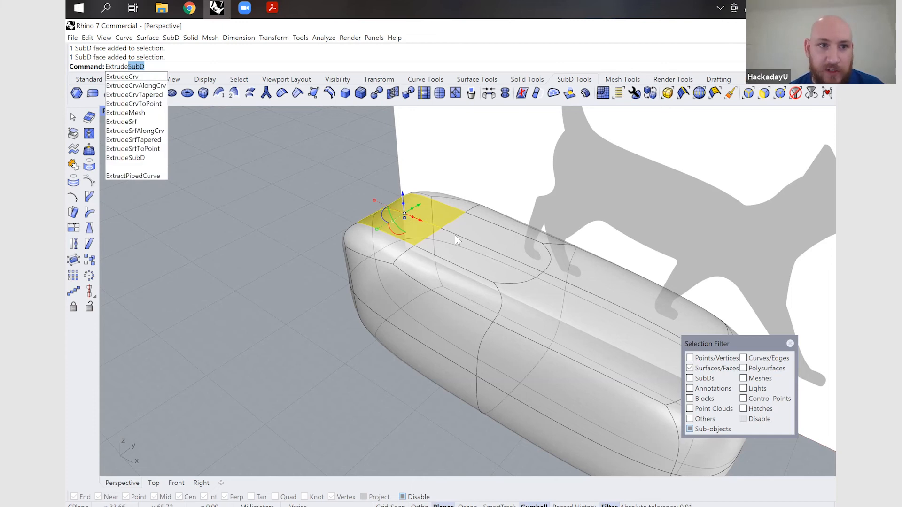
pyautogui.press('Return')
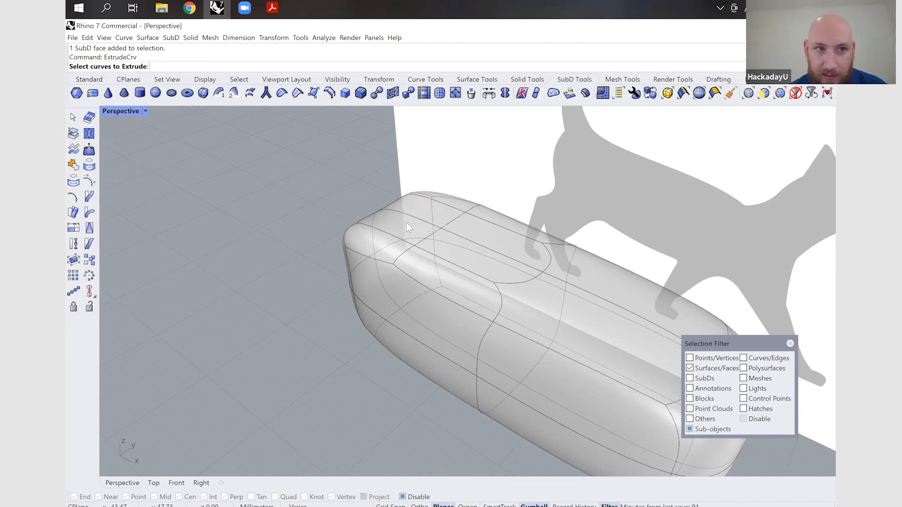
pyautogui.press('Escape')
# Step: Extrude the two upper tail-end faces upward along Z with ExtrudeSubD to start the cat's tail
pyautogui.write('Extrude')
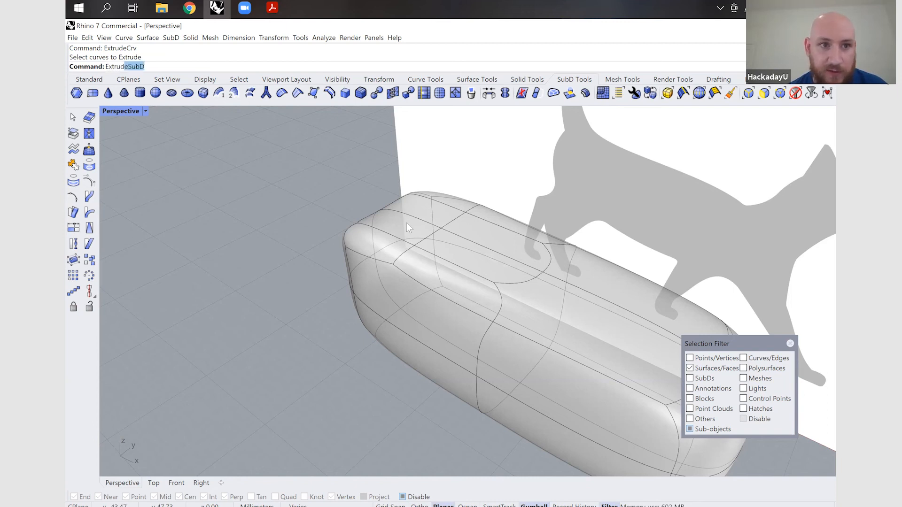
pyautogui.press('Down')
pyautogui.press('Down')
pyautogui.press('Down')
pyautogui.press('Down')
pyautogui.press('Down')
pyautogui.press('Down')
pyautogui.press('Down')
pyautogui.press('Down')
pyautogui.press('Down')
pyautogui.press('Down')
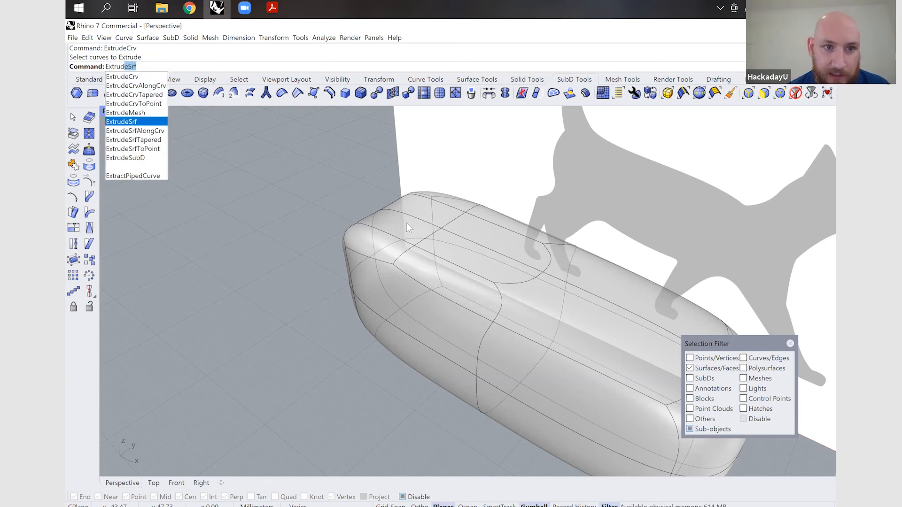
pyautogui.press('Return')
pyautogui.click(407, 222)
pyautogui.click(433, 210)
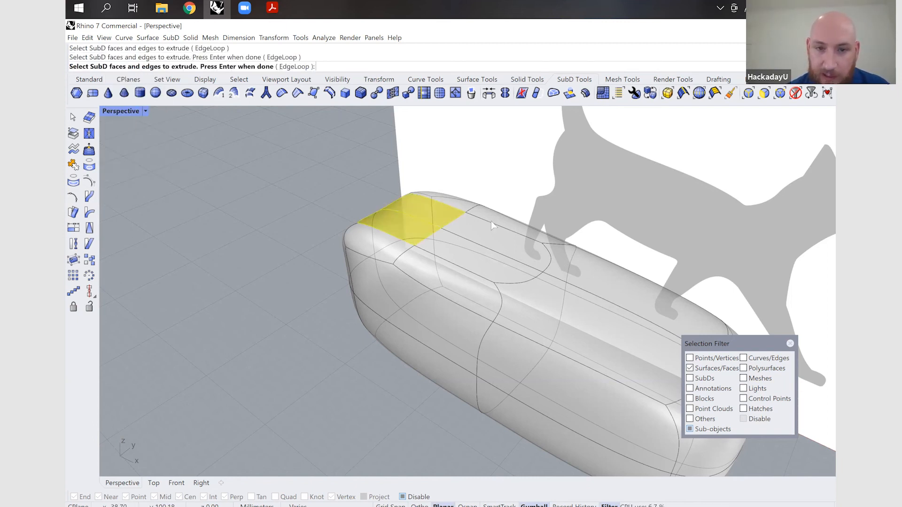
pyautogui.press('Return')
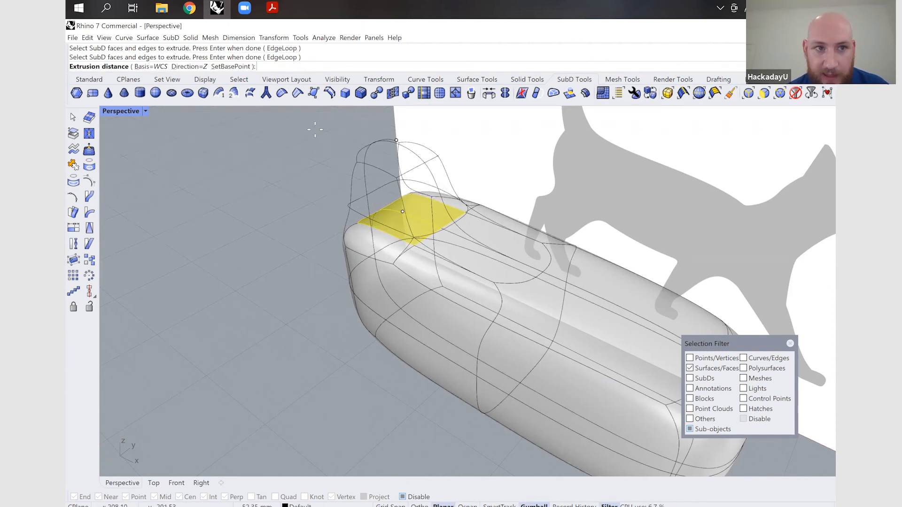
pyautogui.click(351, 153)
# Step: Extrude the two top faces of the tail stub further upward along Z to lengthen the tail
pyautogui.click(396, 162)
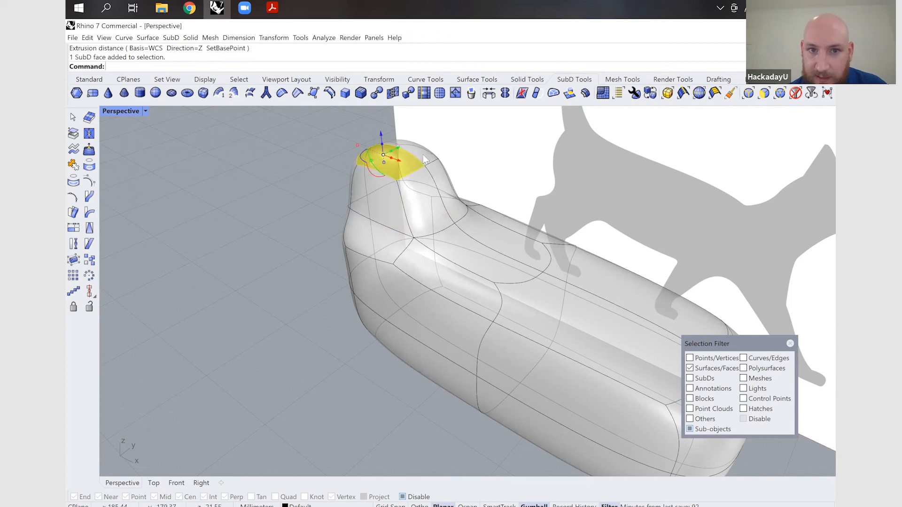
pyautogui.keyDown('shift'); pyautogui.click(421, 153); pyautogui.keyUp('shift')
pyautogui.rightClick(424, 167)
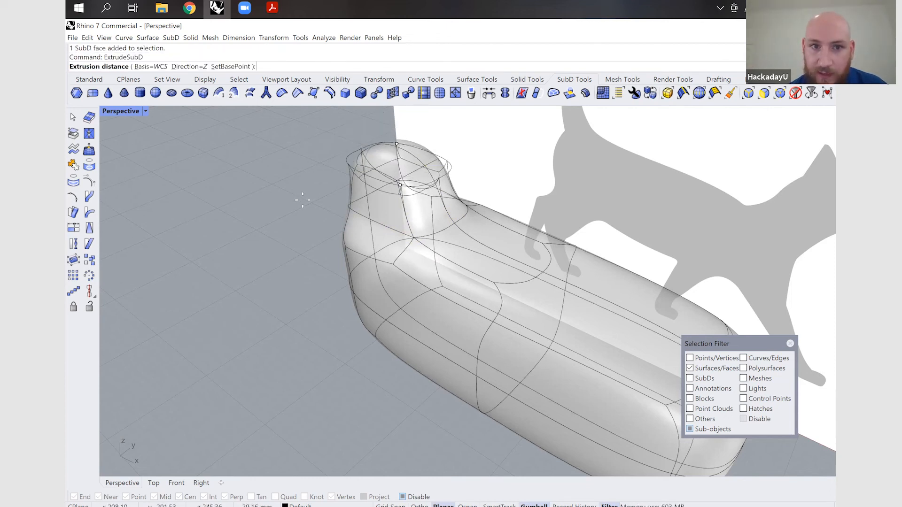
pyautogui.scroll(-5, 303, 200)
pyautogui.click(292, 152)
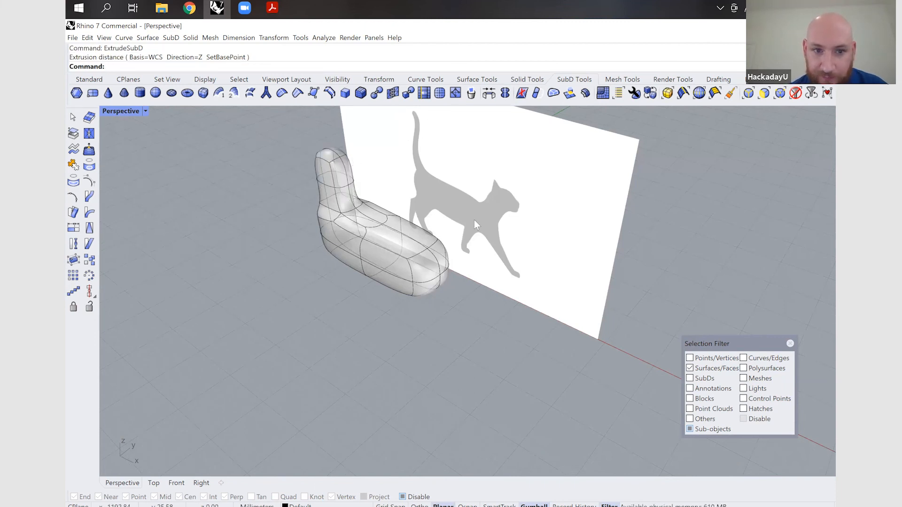
# Step: Restore the four-viewport layout and try selecting the tail faces on the side toward the cat's back
pyautogui.hotkey('ctrl', 'm')
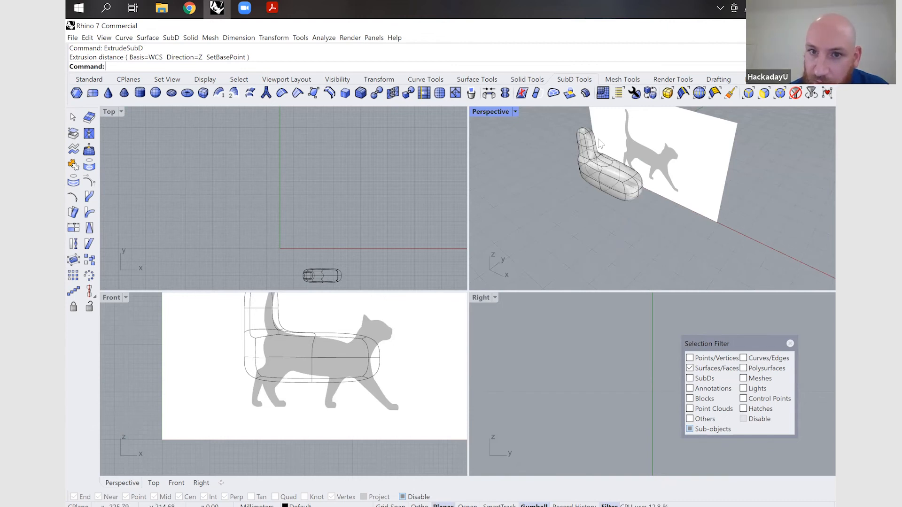
pyautogui.scroll(5, 599, 139)
pyautogui.scroll(-5, 590, 164)
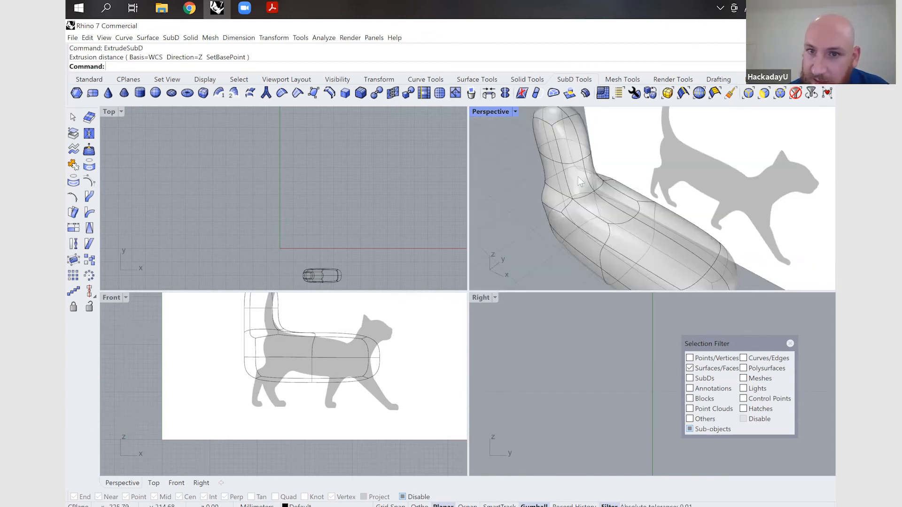
pyautogui.click(586, 169)
pyautogui.keyDown('shift'); pyautogui.click(592, 173); pyautogui.keyUp('shift')
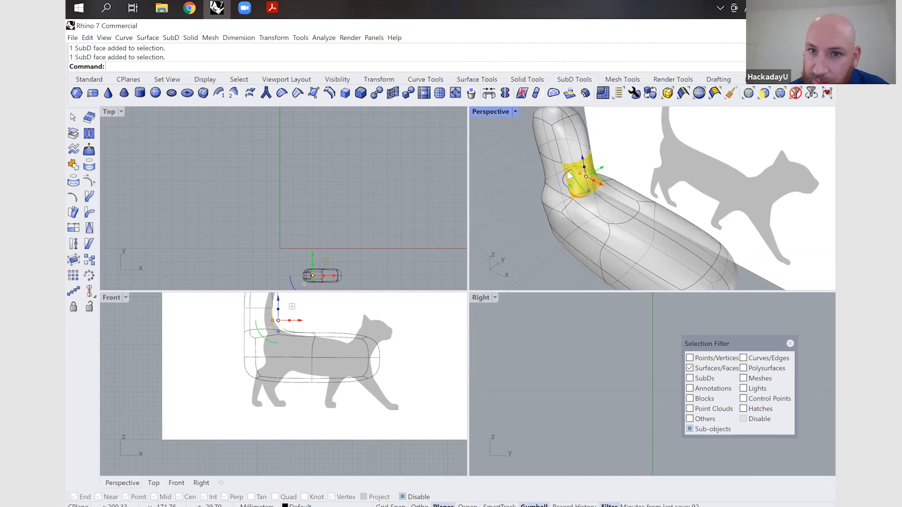
pyautogui.click(550, 173)
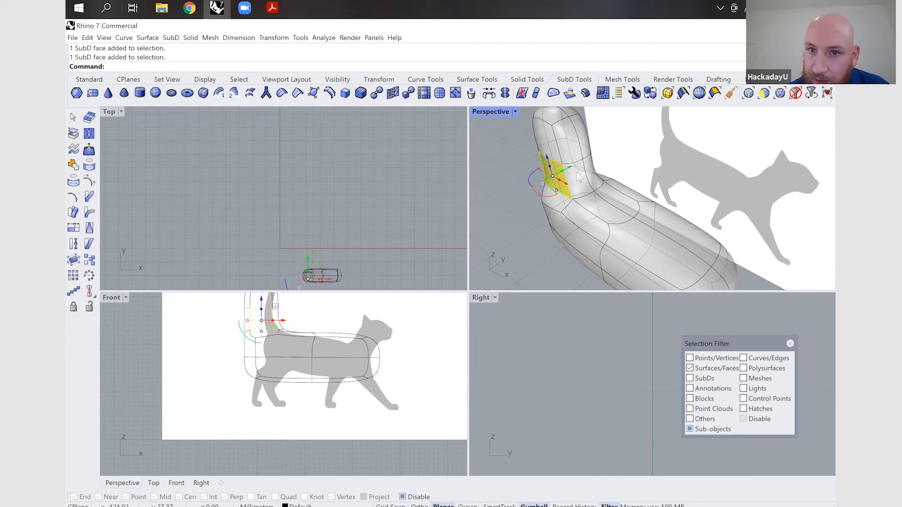
pyautogui.click(591, 170)
pyautogui.keyDown('shift'); pyautogui.click(577, 162); pyautogui.keyUp('shift')
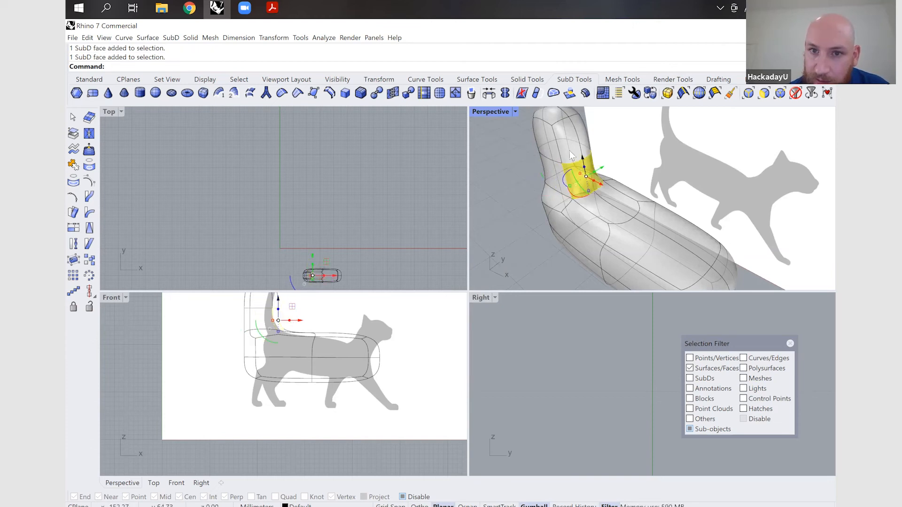
pyautogui.keyDown('shift'); pyautogui.click(582, 146); pyautogui.keyUp('shift')
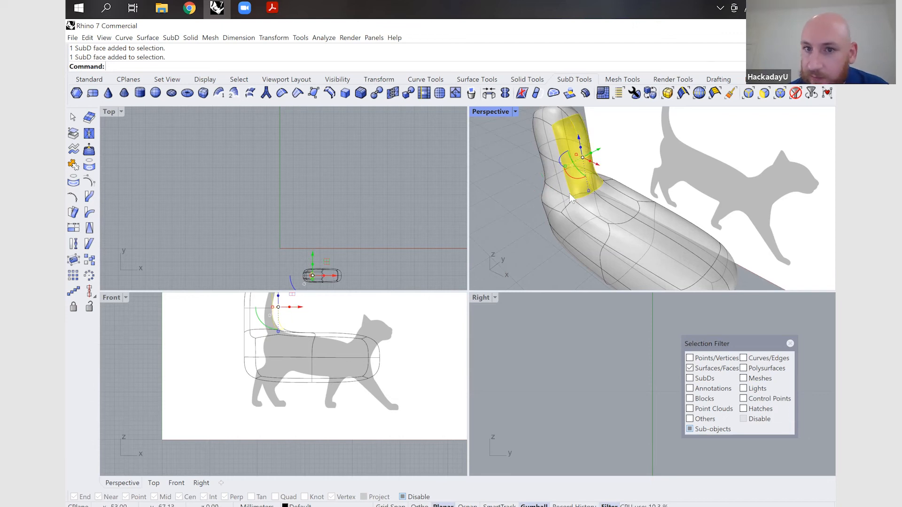
# Step: Select the rear faces of the tail and move them forward along X to thin the tail toward the picture's outline
pyautogui.click(557, 178)
pyautogui.moveTo(556, 178); pyautogui.dragTo(737, 136, button='right')
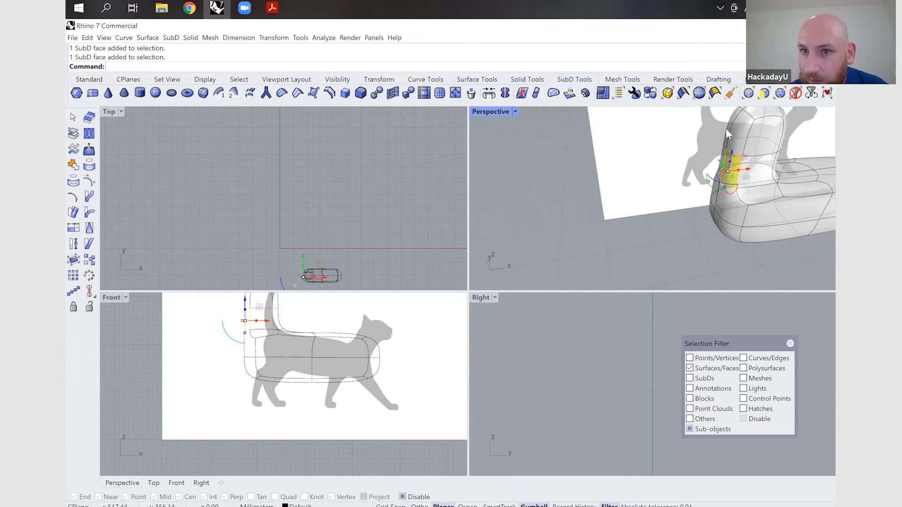
pyautogui.doubleClick(723, 160)
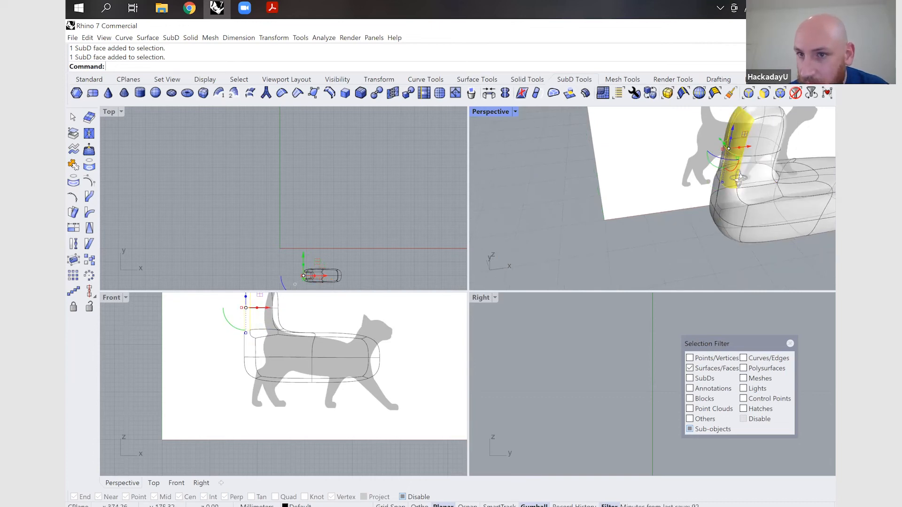
pyautogui.moveTo(774, 196); pyautogui.dragTo(751, 169, button='right')
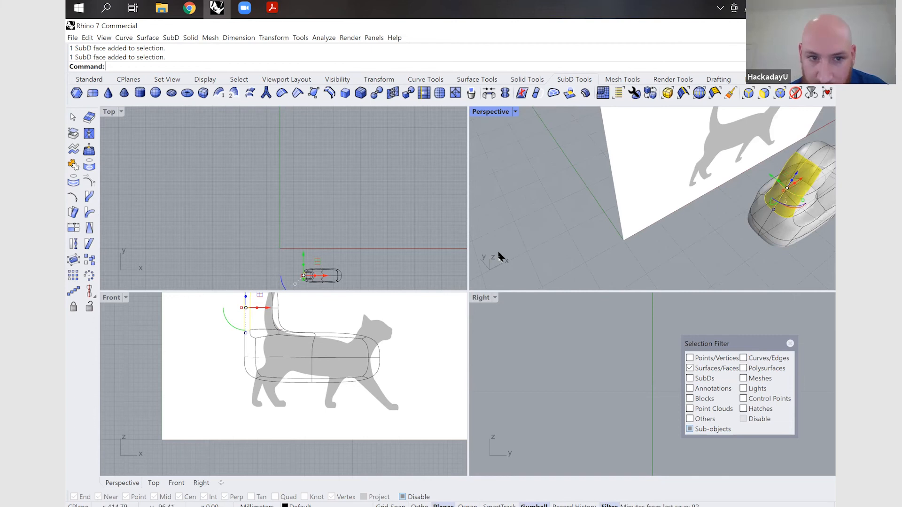
pyautogui.moveTo(709, 192); pyautogui.dragTo(714, 196, button='right')
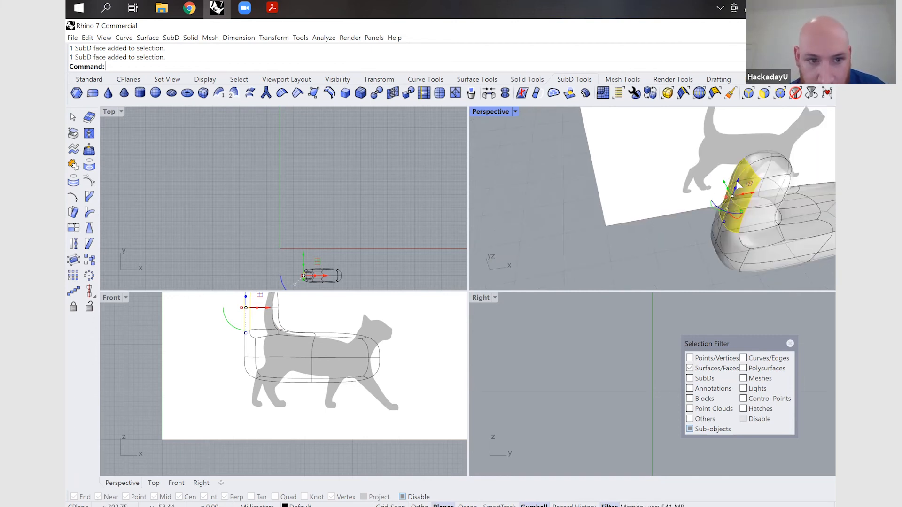
pyautogui.moveTo(749, 187); pyautogui.dragTo(758, 186)
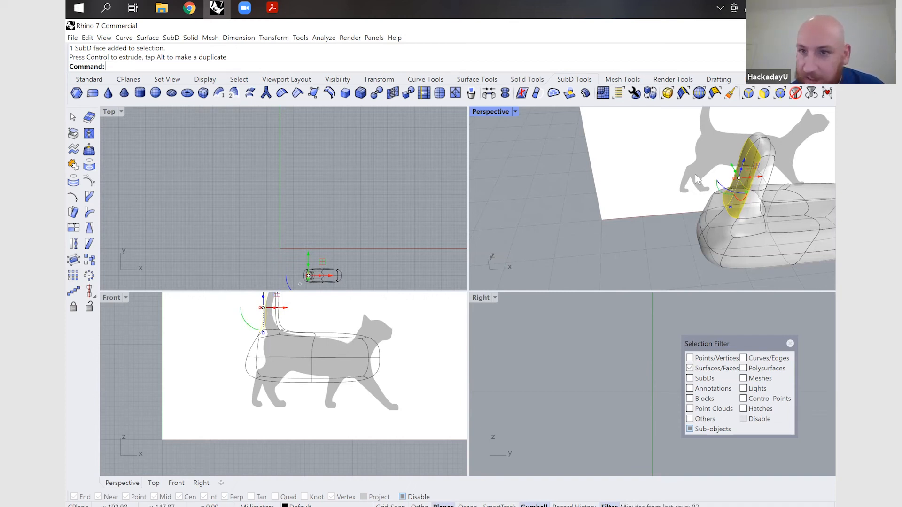
pyautogui.moveTo(720, 190); pyautogui.dragTo(620, 227, button='right')
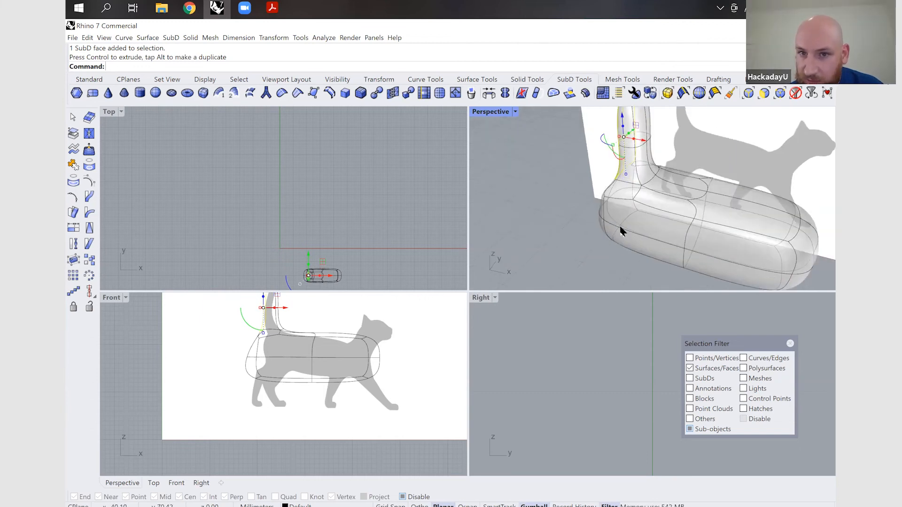
pyautogui.scroll(-5, 620, 230)
pyautogui.press('Escape')
pyautogui.scroll(6, 629, 185)
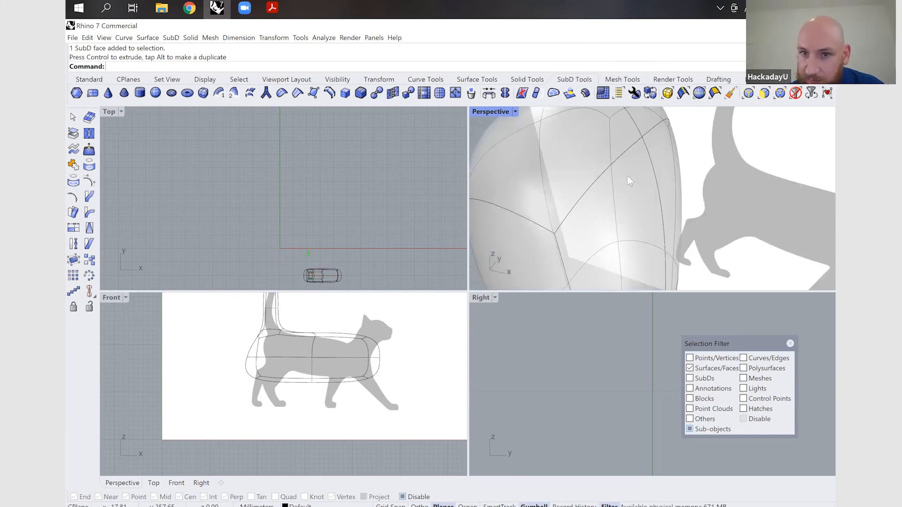
# Step: Insert a full SubD edge loop around the tail, above its existing middle loop
pyautogui.scroll(-5, 626, 207)
pyautogui.scroll(4, 633, 190)
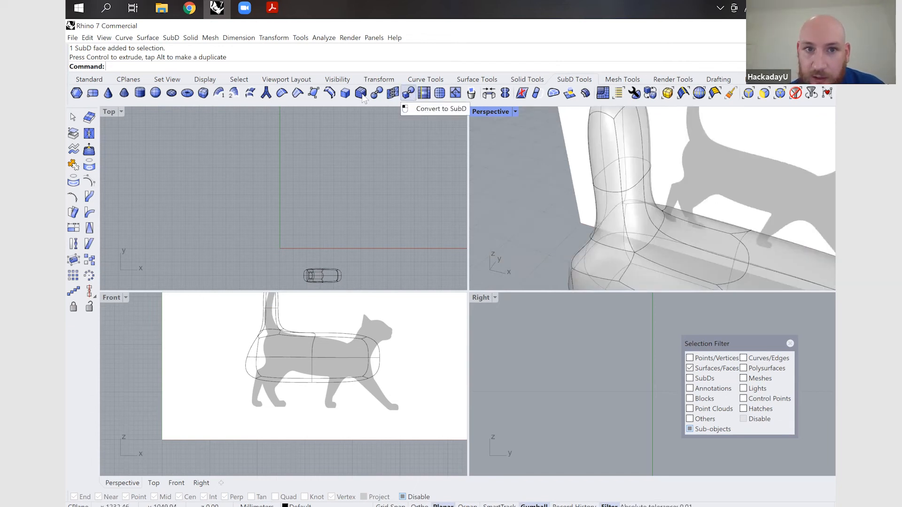
pyautogui.click(331, 94)
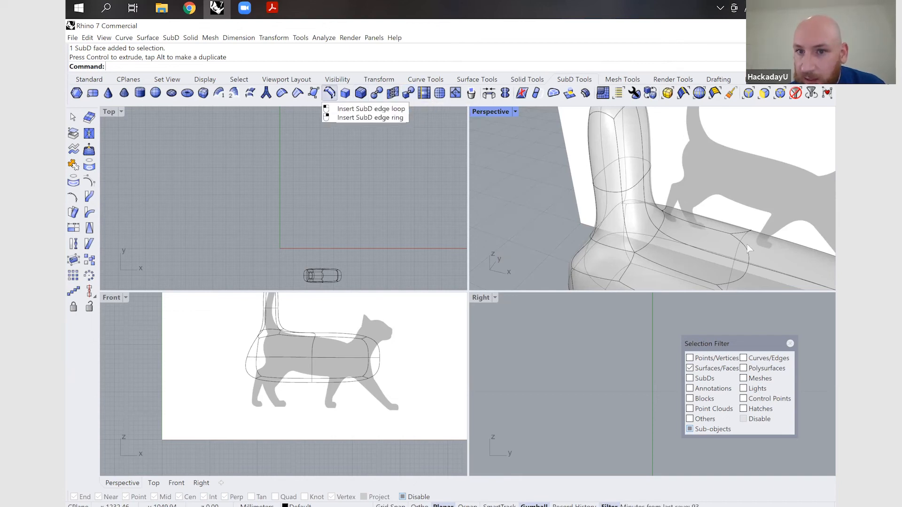
pyautogui.click(638, 182)
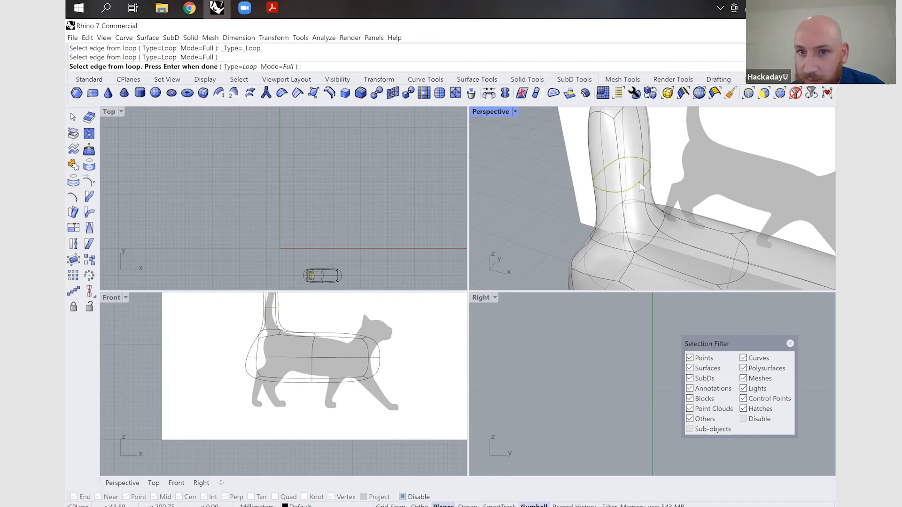
pyautogui.press('Return')
pyautogui.click(623, 165)
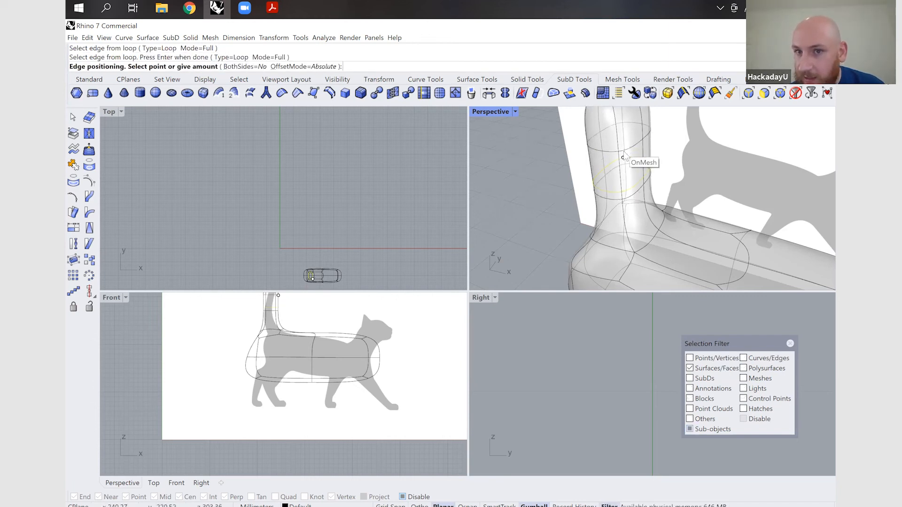
# Step: Slide the upper edge loop around the tail along its length, with the direction set to Across
pyautogui.moveTo(602, 207); pyautogui.dragTo(601, 195, button='right')
pyautogui.scroll(-5, 601, 202)
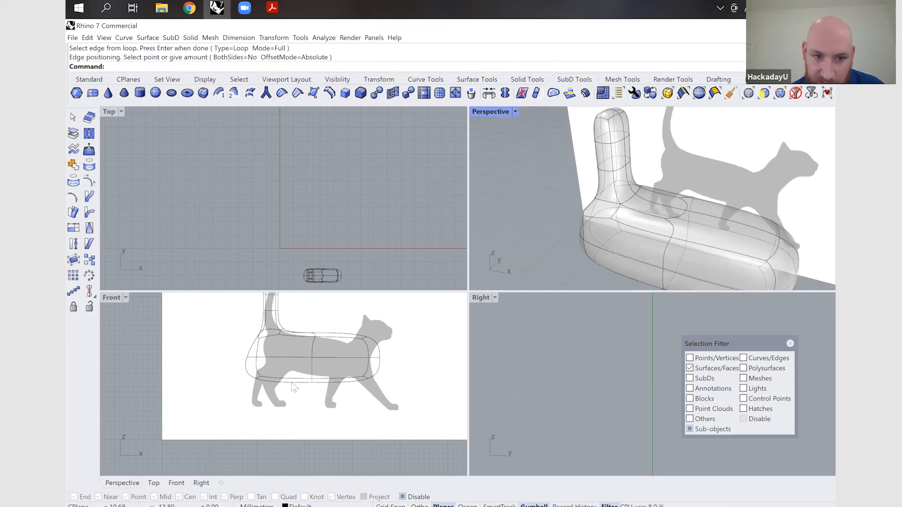
pyautogui.scroll(-5, 292, 376)
pyautogui.scroll(3, 285, 361)
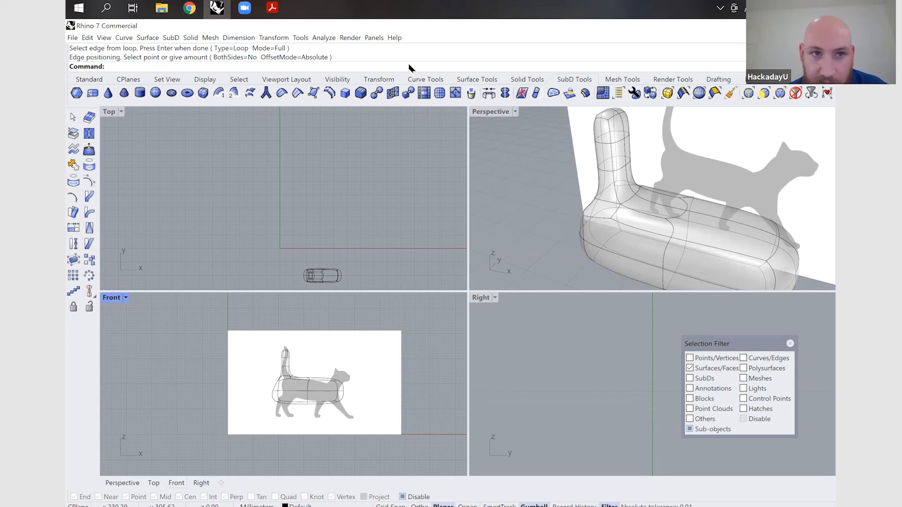
pyautogui.keyDown('ctrl'); pyautogui.keyDown('shift'); pyautogui.click(618, 140); pyautogui.keyUp('shift'); pyautogui.keyUp('ctrl')
pyautogui.press('Escape')
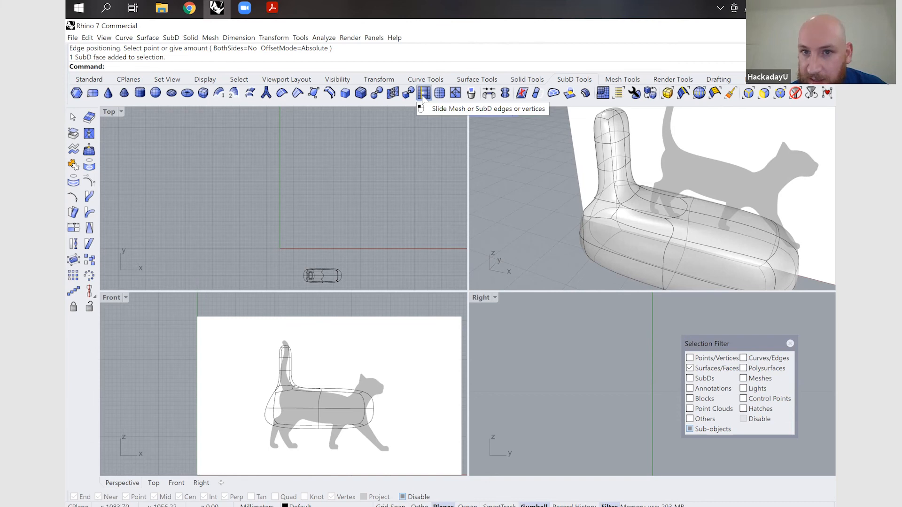
pyautogui.click(423, 93)
pyautogui.click(630, 142)
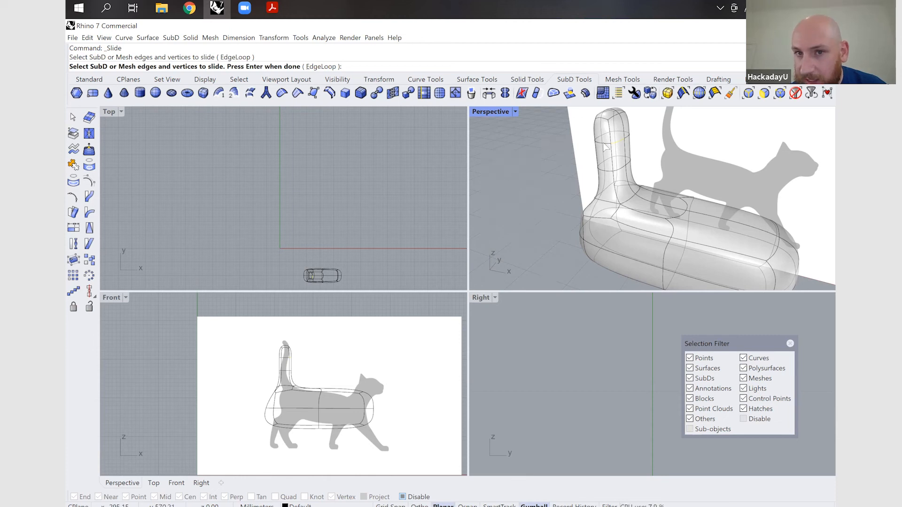
pyautogui.doubleClick(623, 139)
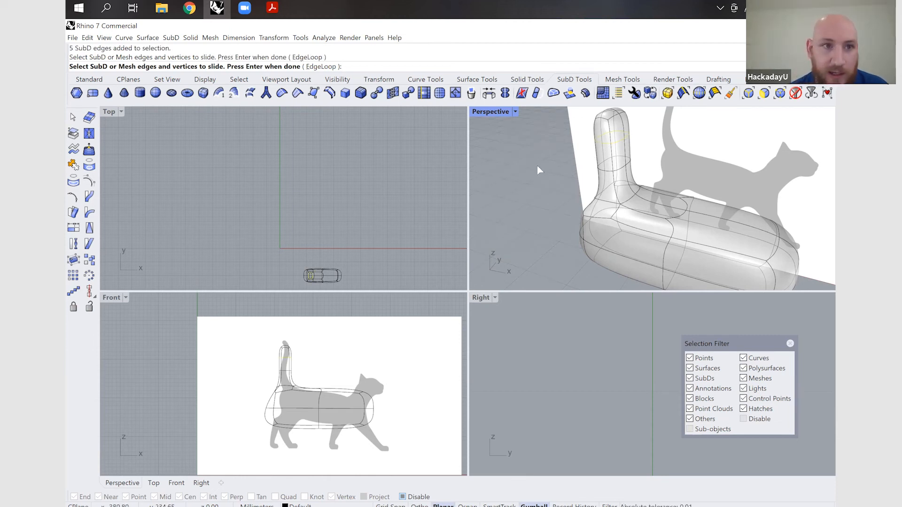
pyautogui.press('Return')
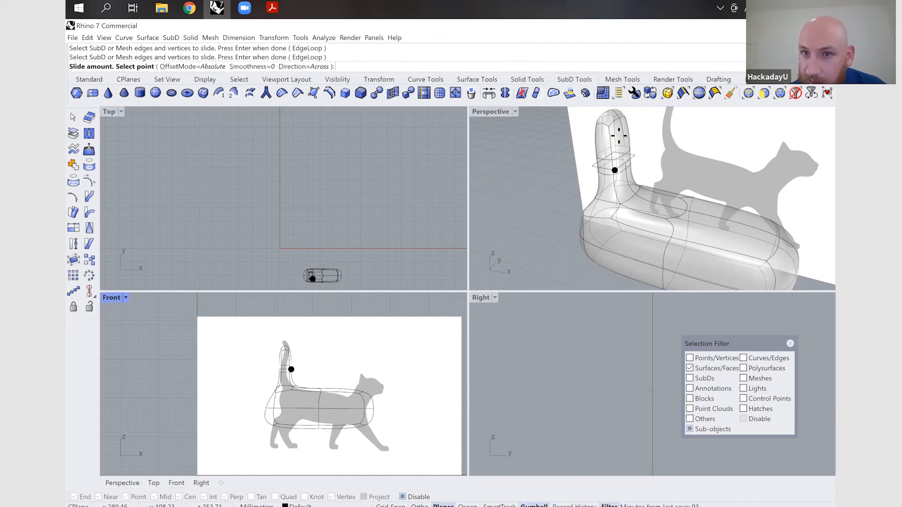
pyautogui.click(620, 146)
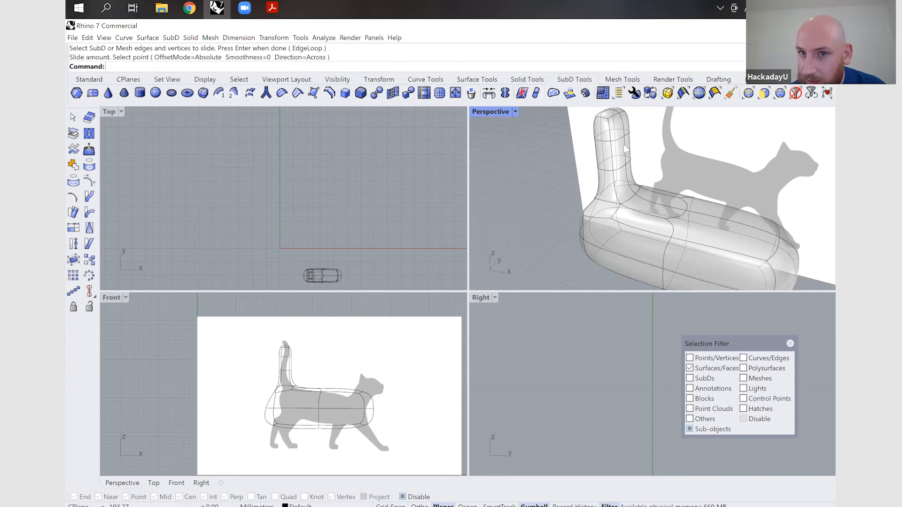
# Step: Limit selection to curves and edges, and move the tail's upper edge loop about 20 mm forward along X
pyautogui.click(618, 141)
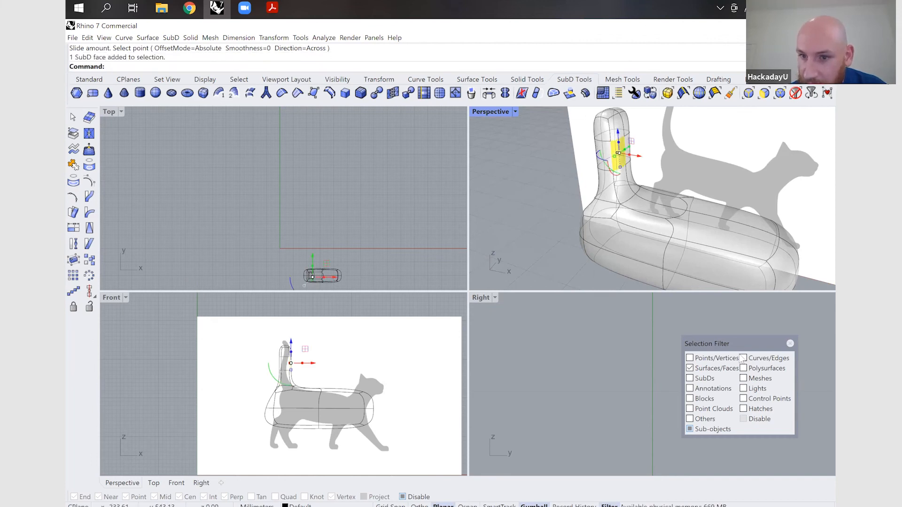
pyautogui.click(744, 359)
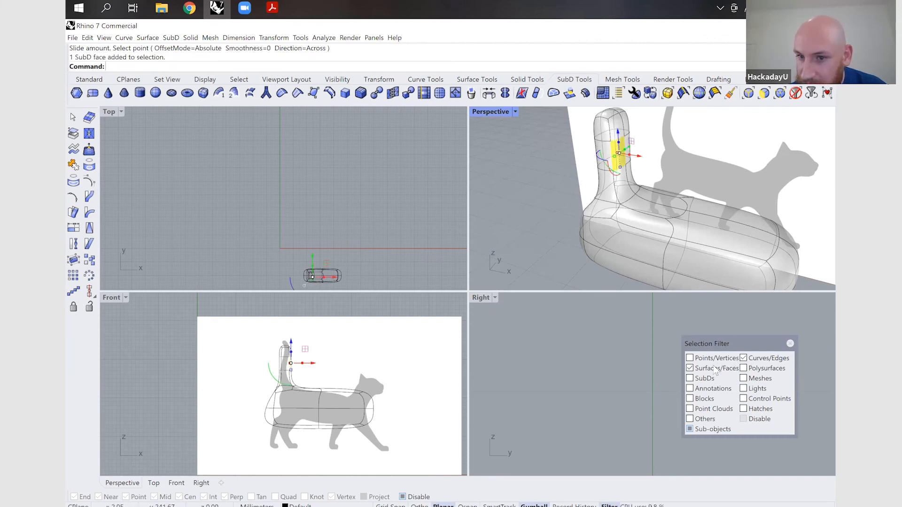
pyautogui.click(715, 369)
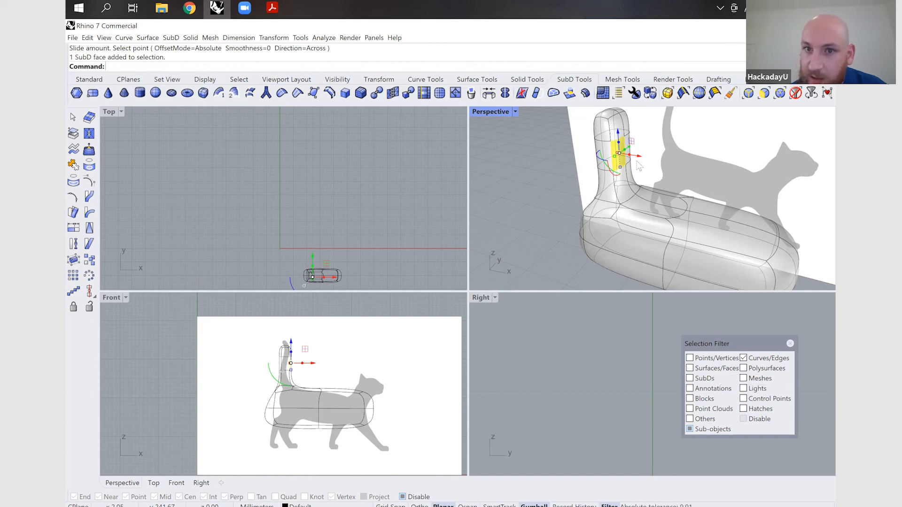
pyautogui.click(626, 142)
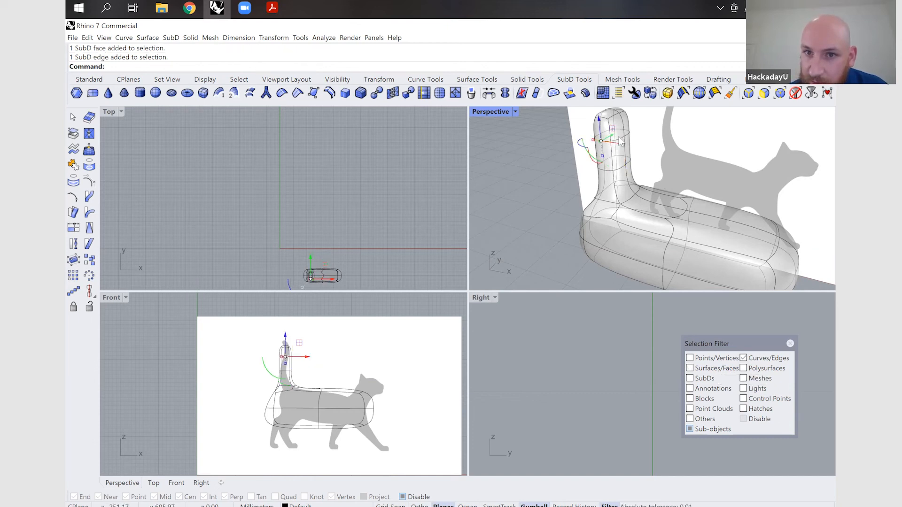
pyautogui.doubleClick(622, 142)
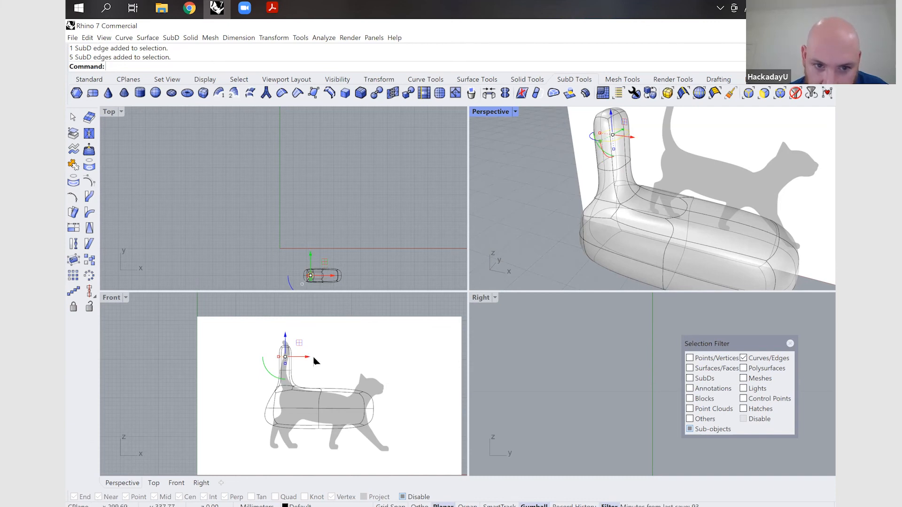
pyautogui.moveTo(312, 362); pyautogui.dragTo(317, 362)
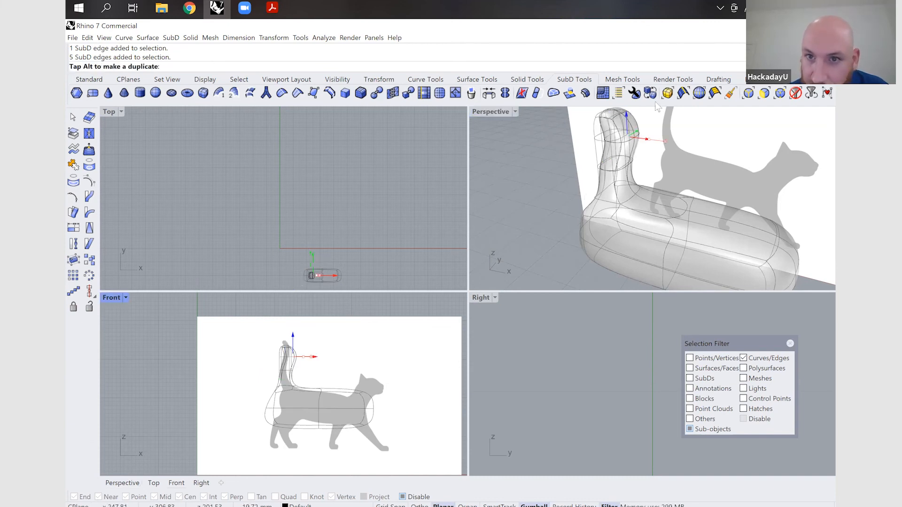
# Step: Select the edge loop around the tail's tip and move it up along Z toward the tip of the picture's tail
pyautogui.doubleClick(607, 121)
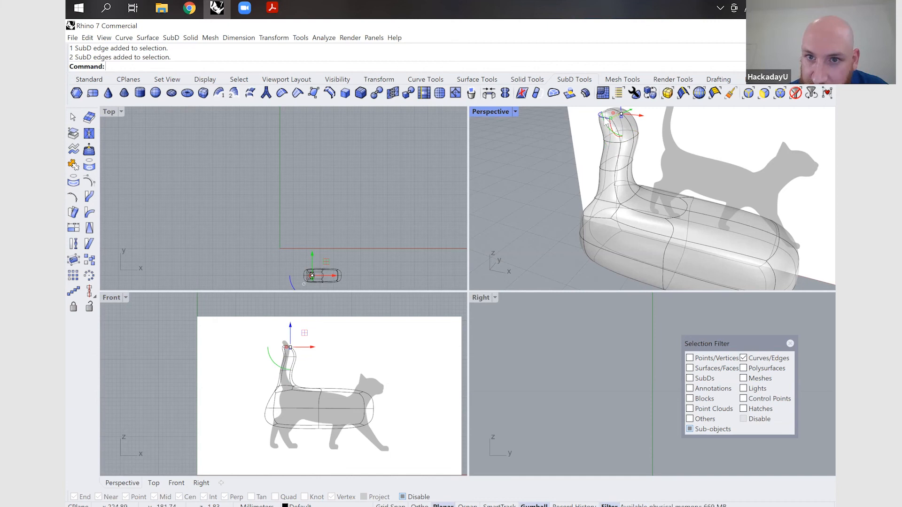
pyautogui.keyDown('shift'); pyautogui.click(605, 121); pyautogui.keyUp('shift')
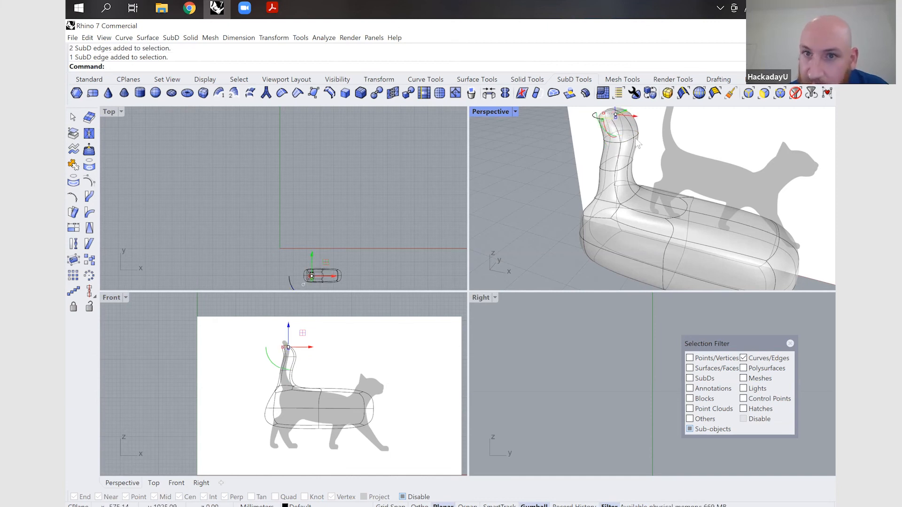
pyautogui.moveTo(641, 150); pyautogui.dragTo(642, 251, button='right')
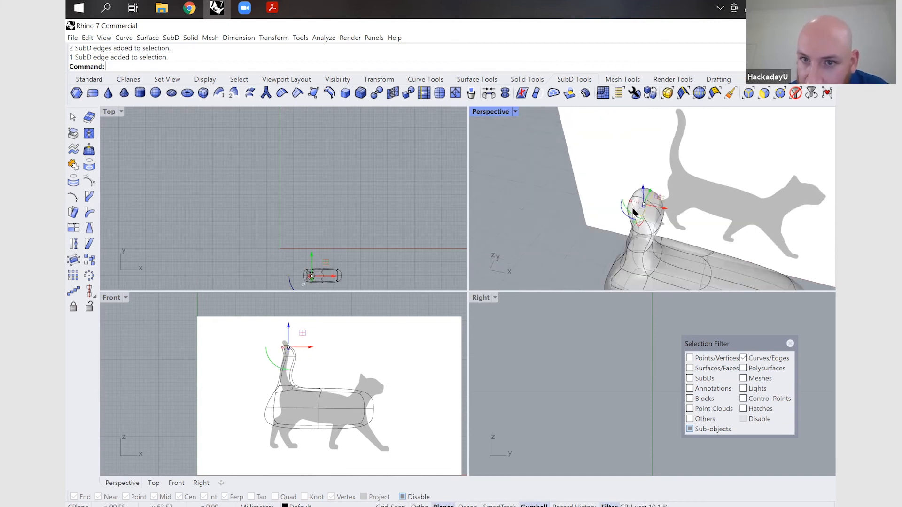
pyautogui.scroll(4, 591, 229)
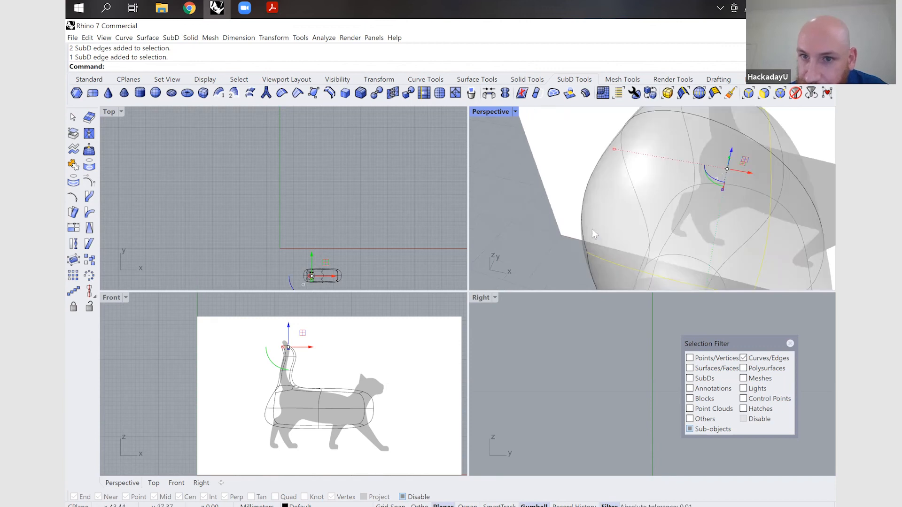
pyautogui.scroll(-4, 592, 229)
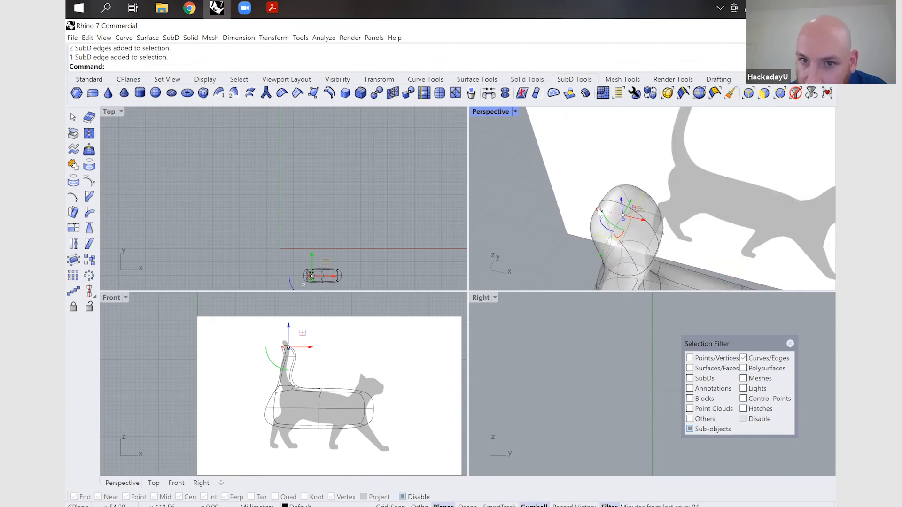
pyautogui.scroll(3, 592, 227)
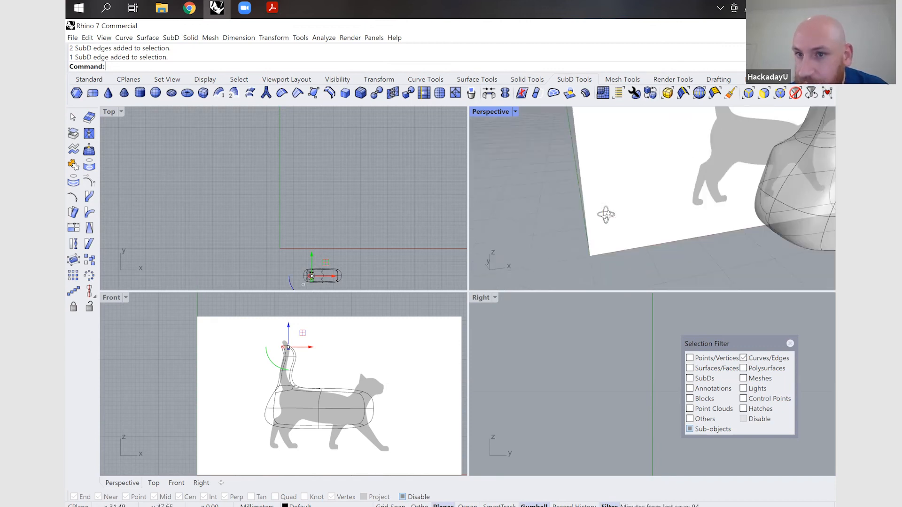
pyautogui.scroll(-3, 765, 121)
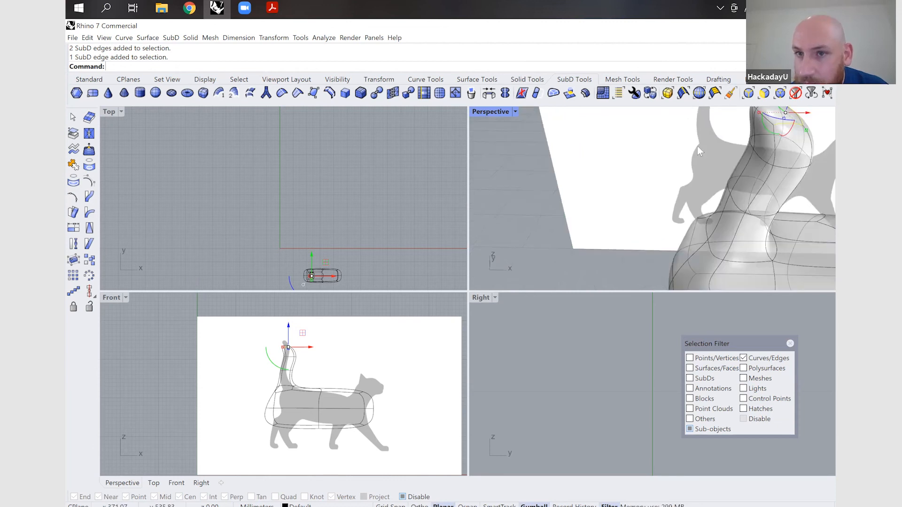
pyautogui.scroll(-4, 688, 194)
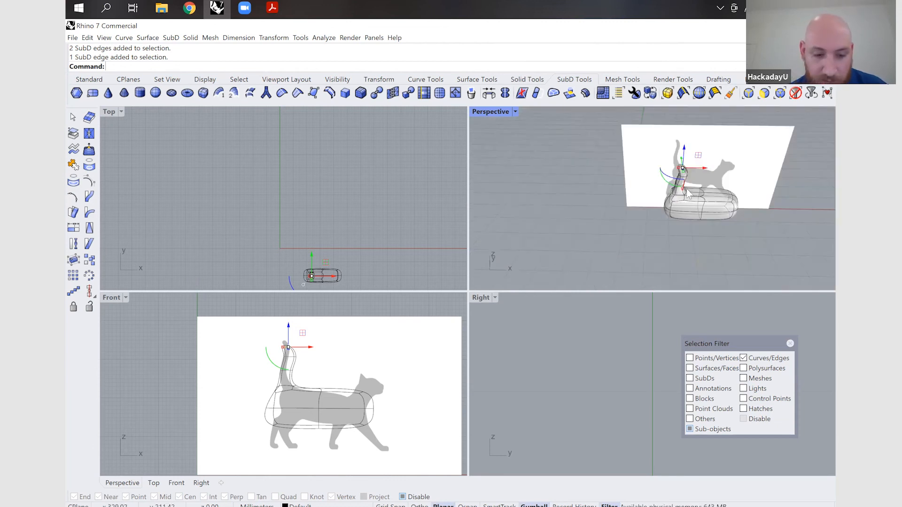
pyautogui.write('z')
pyautogui.press('Return')
pyautogui.write('a')
pyautogui.press('Return')
pyautogui.write('s')
pyautogui.press('Return')
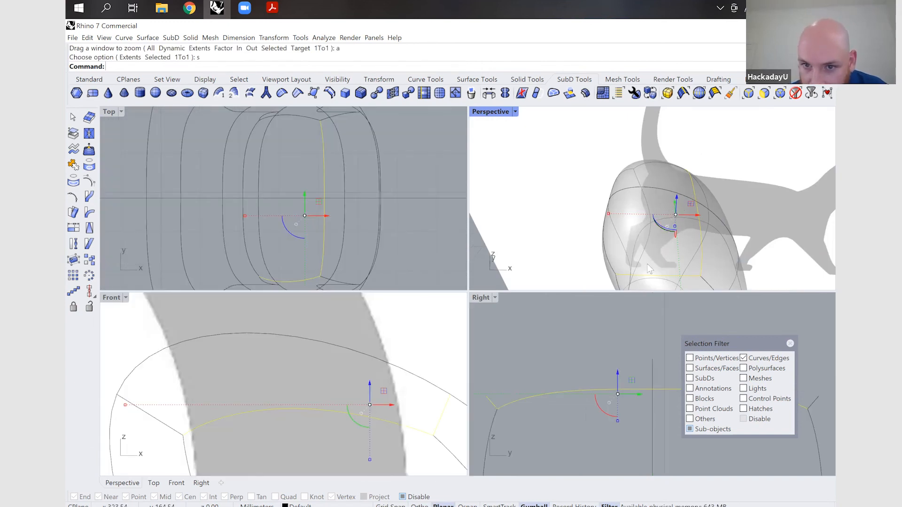
pyautogui.moveTo(647, 264); pyautogui.dragTo(647, 252, button='right')
pyautogui.keyDown('shift'); pyautogui.doubleClick(646, 250); pyautogui.keyUp('shift')
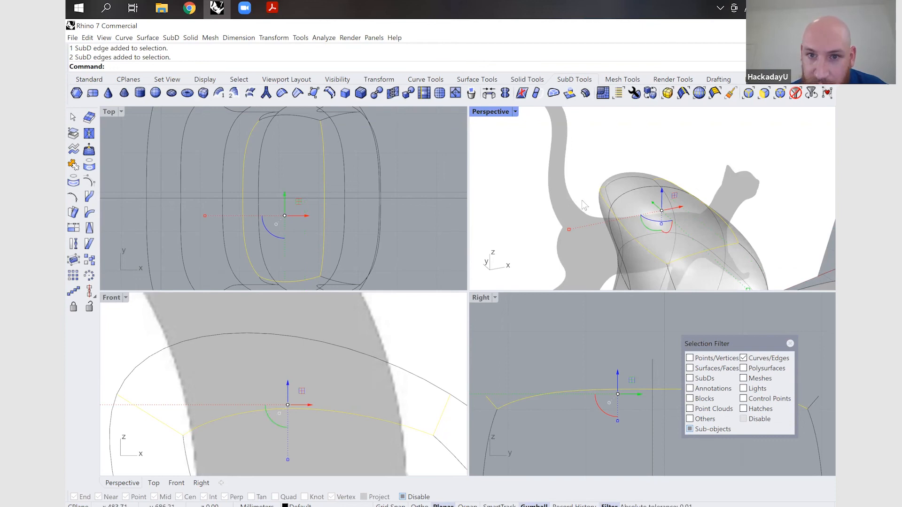
pyautogui.keyDown('shift'); pyautogui.click(314, 329); pyautogui.keyUp('shift')
pyautogui.scroll(-5, 314, 329)
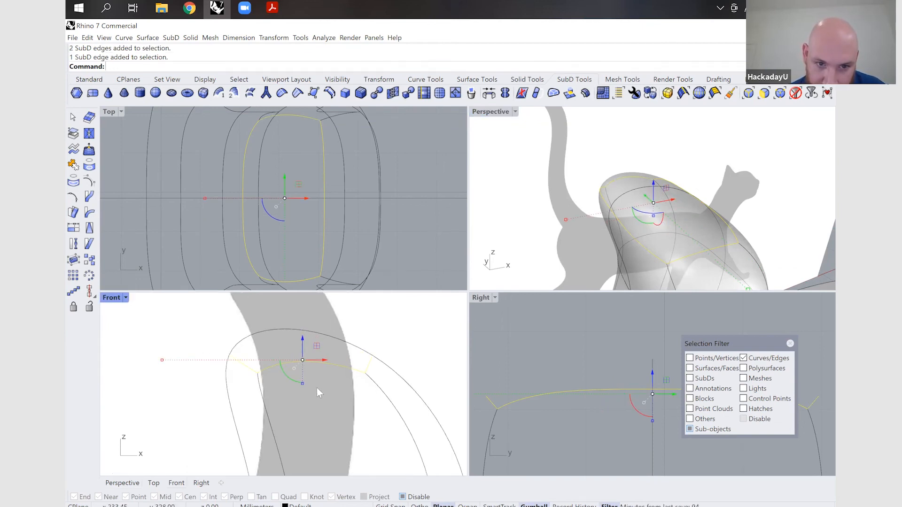
pyautogui.scroll(-5, 317, 389)
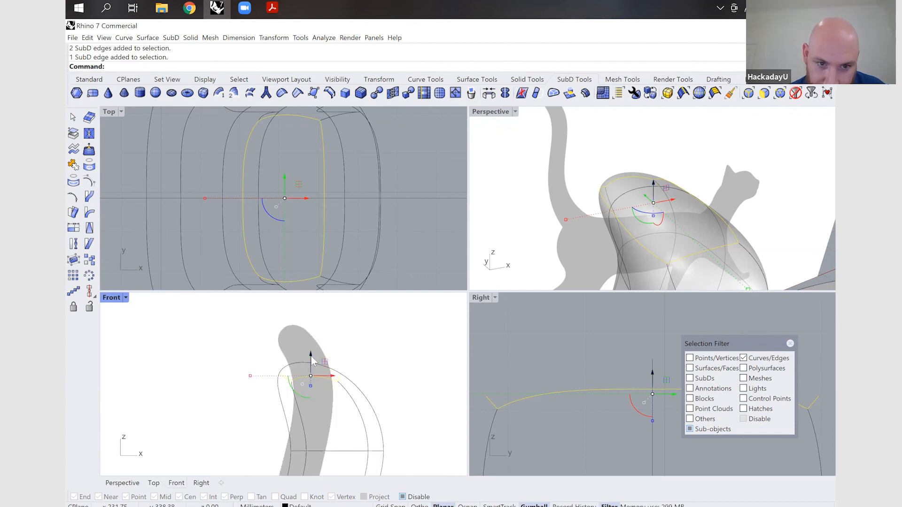
pyautogui.moveTo(310, 355); pyautogui.dragTo(302, 314)
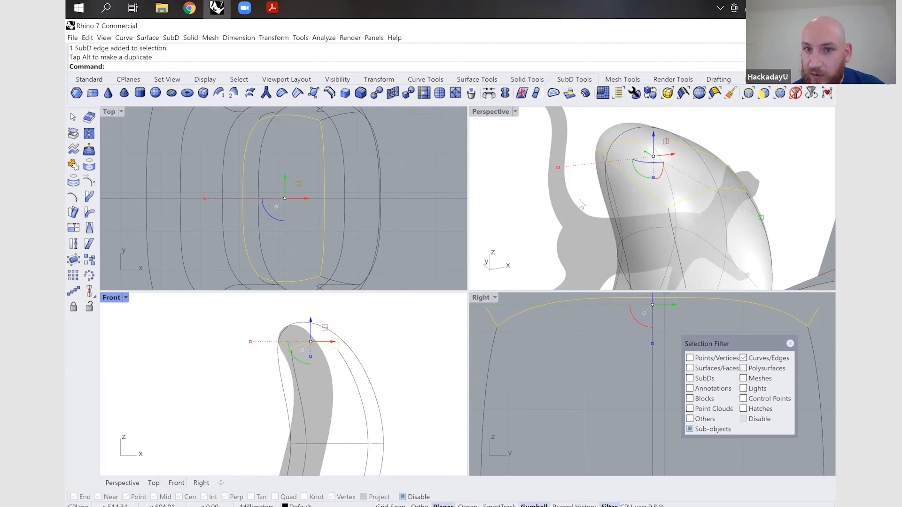
# Step: Limit selection to surfaces and faces, and move the upper tail's two front faces backward along X to the picture's outline
pyautogui.moveTo(572, 194); pyautogui.dragTo(548, 197, button='right')
pyautogui.moveTo(707, 180); pyautogui.dragTo(606, 184, button='right')
pyautogui.click(754, 357)
pyautogui.press('Escape')
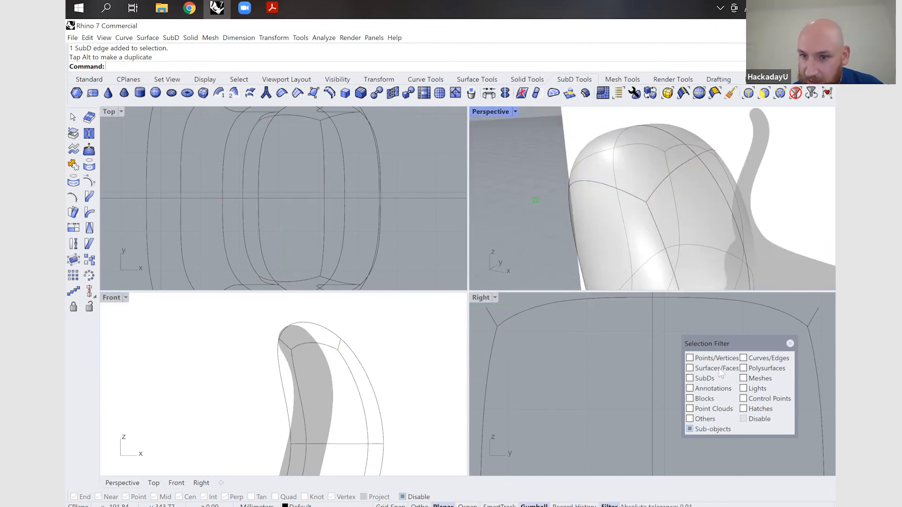
pyautogui.keyDown('ctrl'); pyautogui.keyDown('shift'); pyautogui.click(734, 199); pyautogui.keyUp('shift'); pyautogui.keyUp('ctrl')
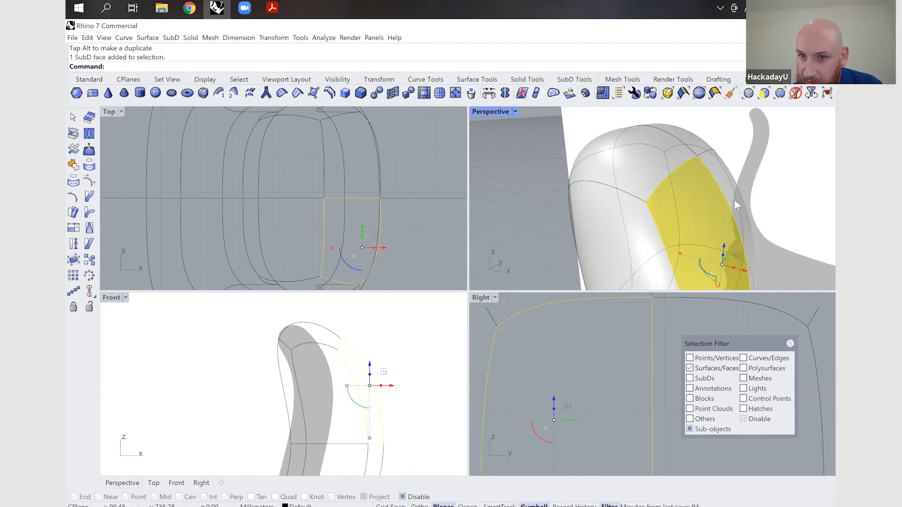
pyautogui.keyDown('ctrl'); pyautogui.keyDown('shift'); pyautogui.click(757, 247); pyautogui.keyUp('shift'); pyautogui.keyUp('ctrl')
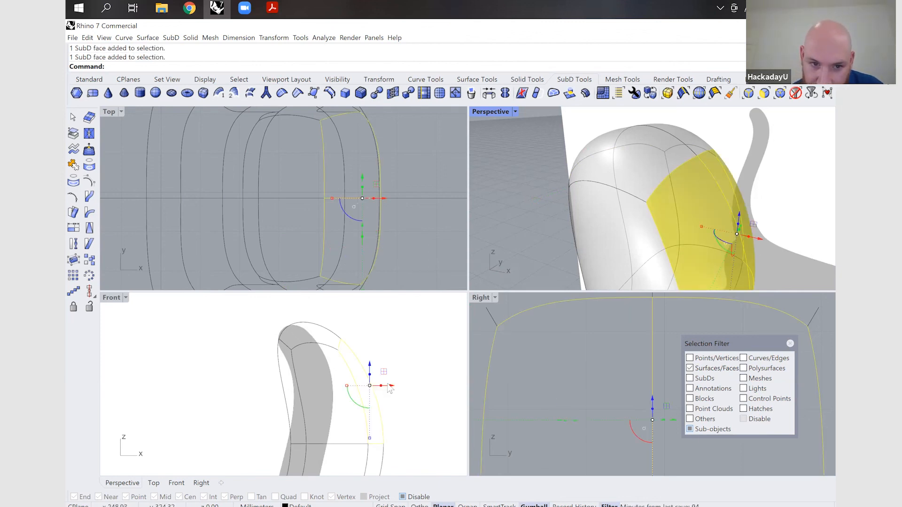
pyautogui.moveTo(365, 392); pyautogui.dragTo(352, 392)
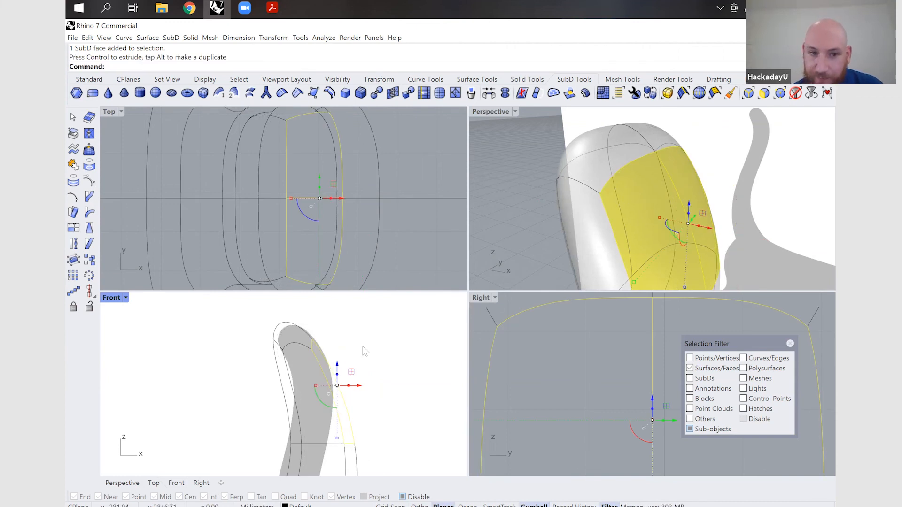
pyautogui.scroll(-5, 362, 346)
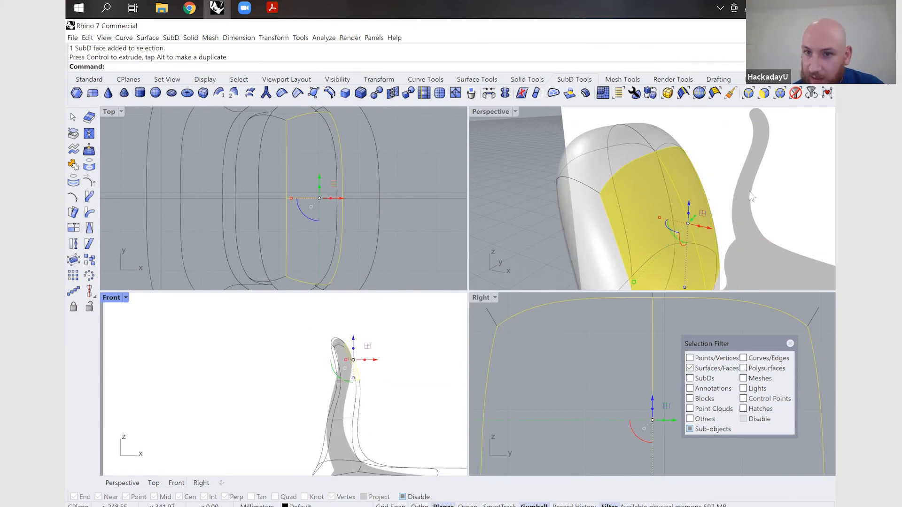
pyautogui.press('Escape')
# Step: Select the four faces on the underside of the cat's body and subdivide them
pyautogui.click(624, 192)
pyautogui.scroll(-5, 643, 249)
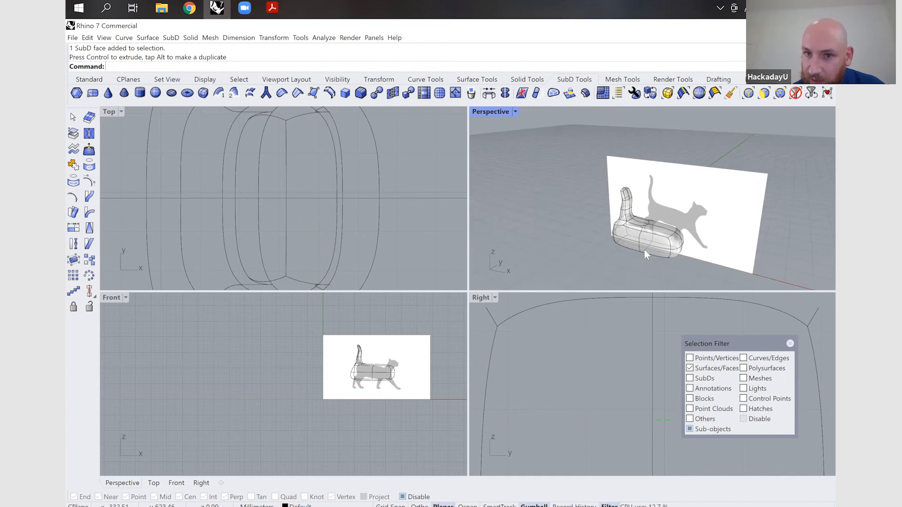
pyautogui.click(643, 221)
pyautogui.moveTo(646, 187); pyautogui.dragTo(642, 207, button='right')
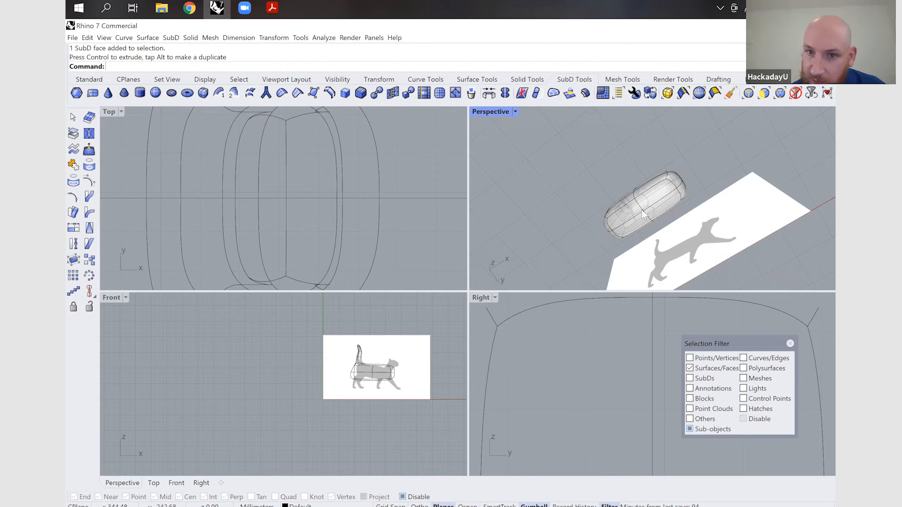
pyautogui.scroll(3, 647, 230)
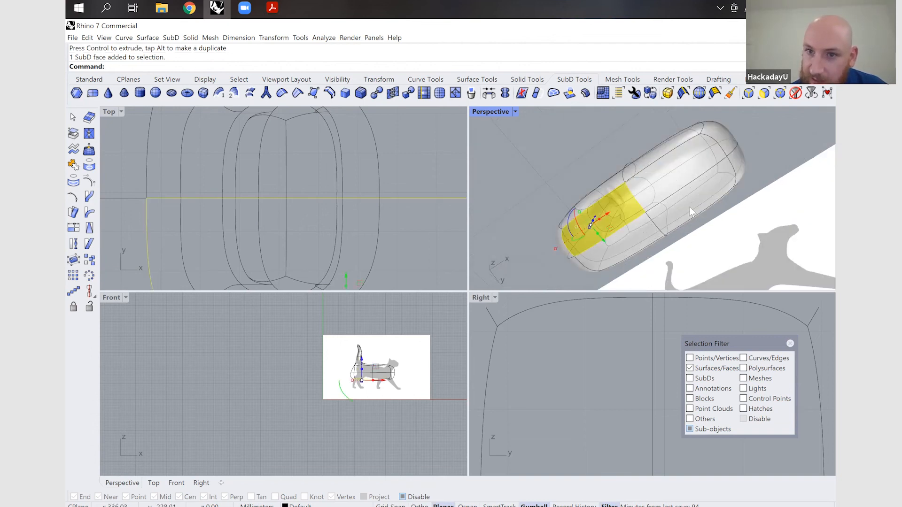
pyautogui.keyDown('shift'); pyautogui.click(680, 167); pyautogui.keyUp('shift')
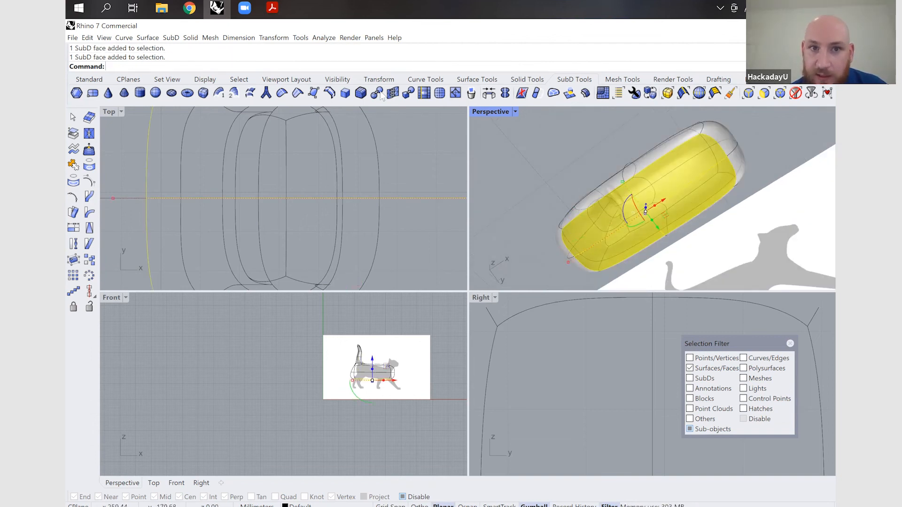
pyautogui.click(440, 93)
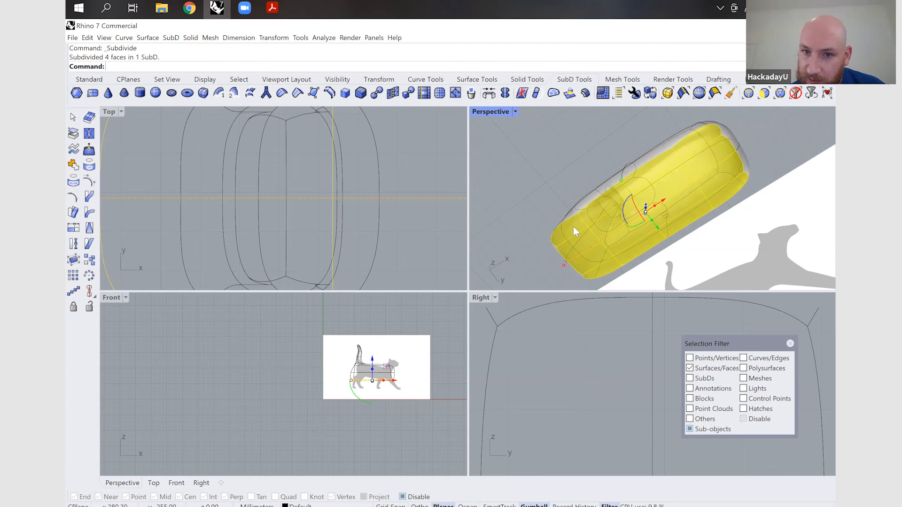
# Step: Select the four corner faces of the body's underside and extrude them about 72 mm downward along Z with ExtrudeSubD to form legs
pyautogui.keyDown('shift'); pyautogui.click(608, 268); pyautogui.keyUp('shift')
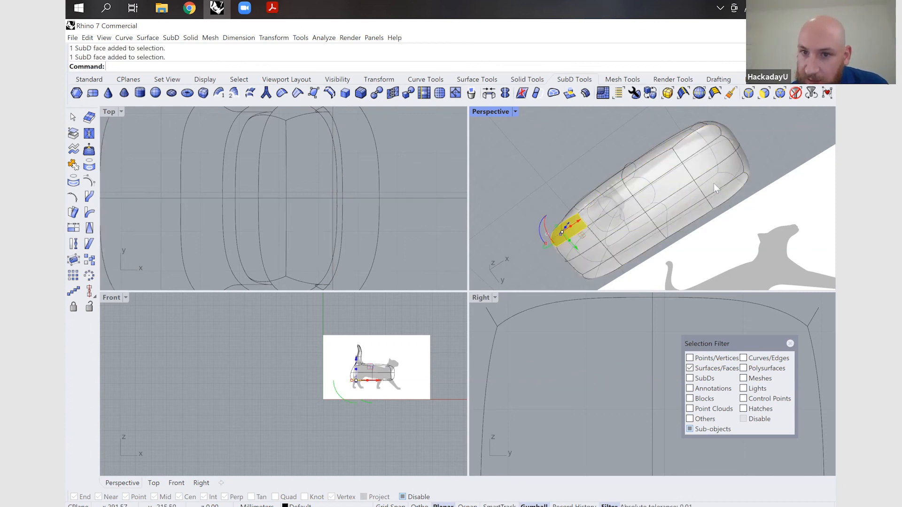
pyautogui.keyDown('shift'); pyautogui.click(604, 268); pyautogui.keyUp('shift')
pyautogui.keyDown('shift'); pyautogui.click(696, 149); pyautogui.keyUp('shift')
pyautogui.keyDown('shift'); pyautogui.click(727, 190); pyautogui.keyUp('shift')
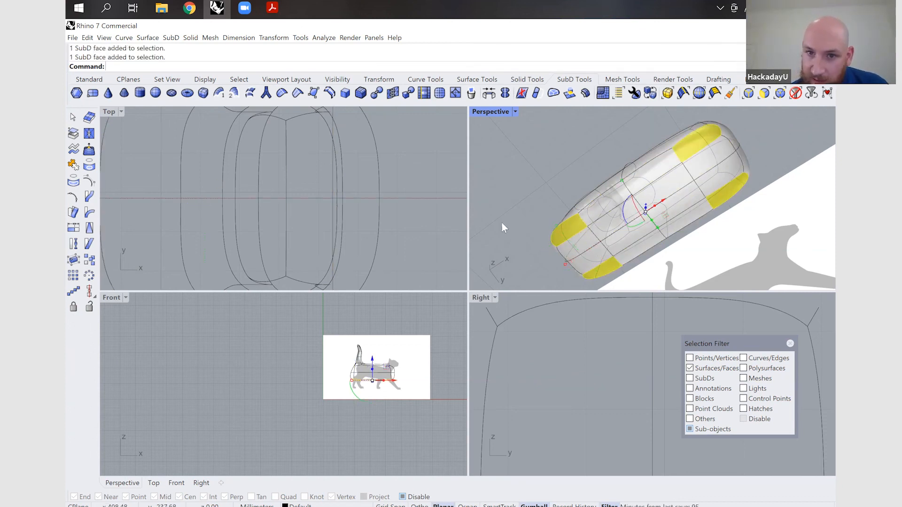
pyautogui.moveTo(552, 227); pyautogui.dragTo(599, 189, button='right')
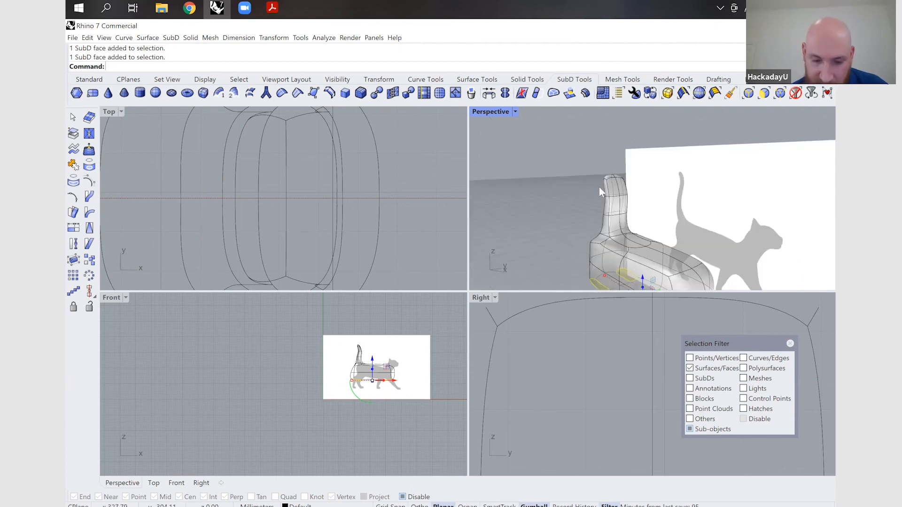
pyautogui.write('ExtrudeSubD')
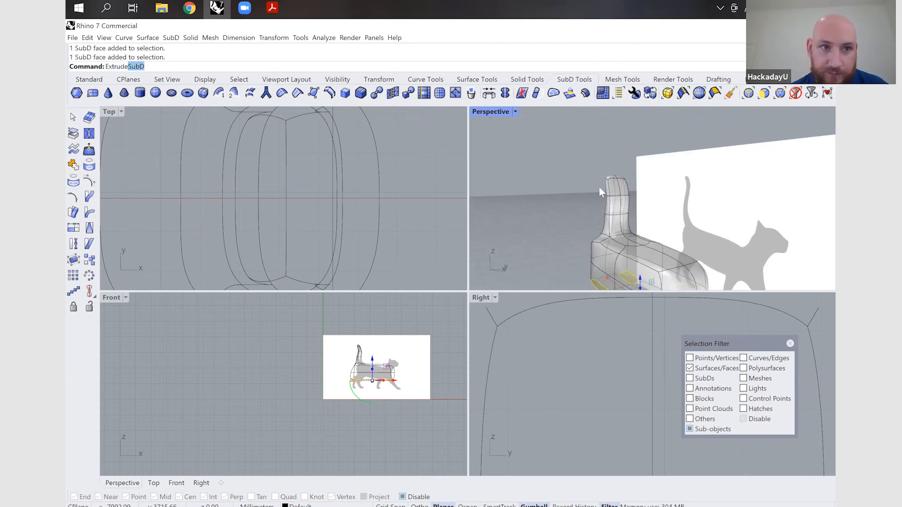
pyautogui.press('Down')
pyautogui.press('Down')
pyautogui.press('Down')
pyautogui.press('Down')
pyautogui.press('Down')
pyautogui.press('Down')
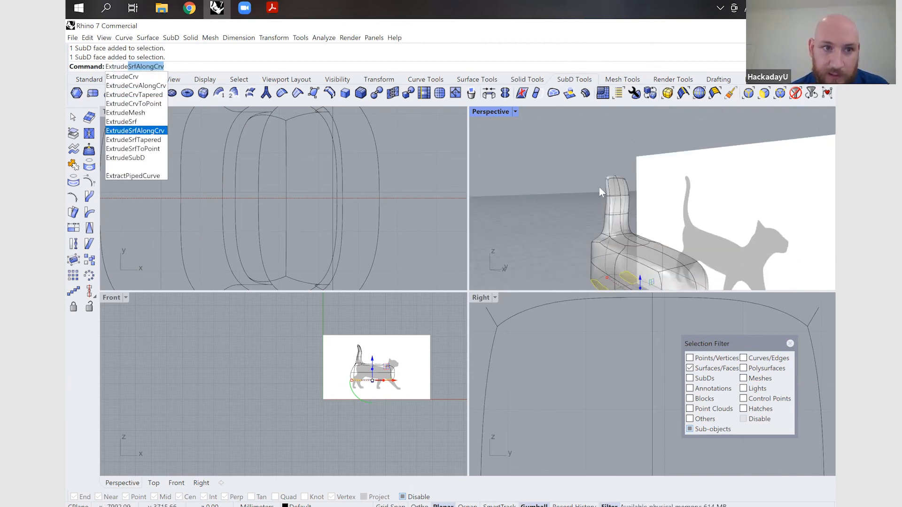
pyautogui.press('Down')
pyautogui.press('Down')
pyautogui.press('Down')
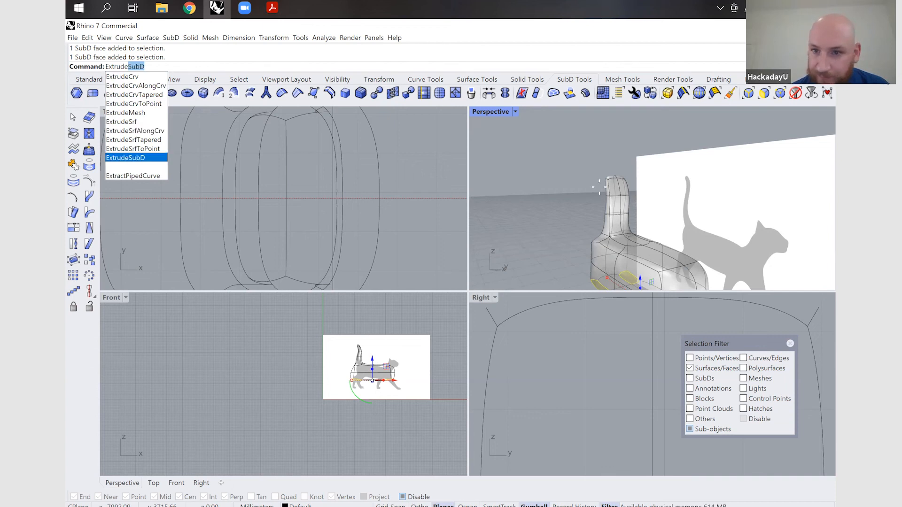
pyautogui.press('Return')
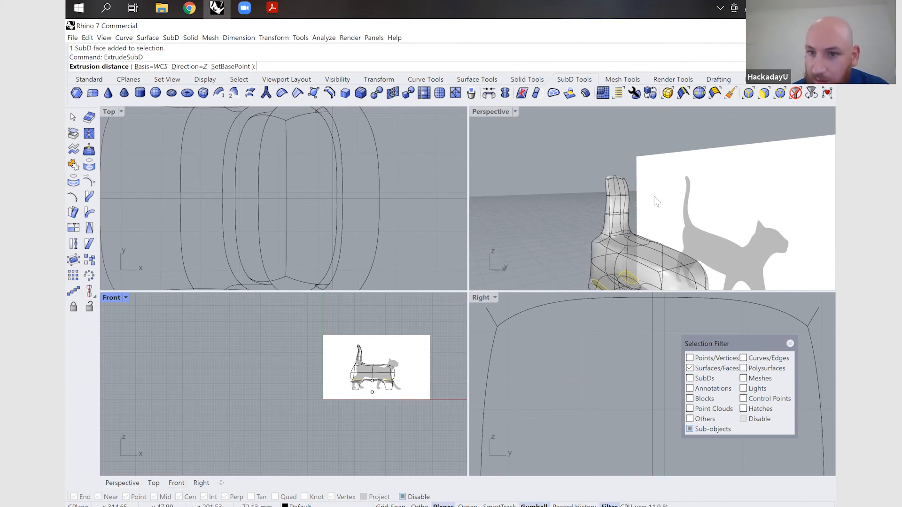
pyautogui.press('Return')
pyautogui.scroll(-3, 656, 270)
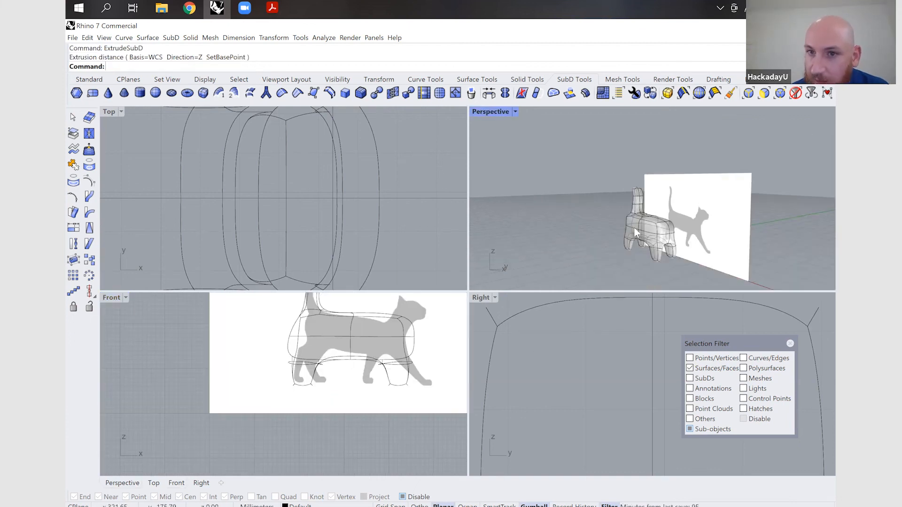
# Step: Move the end face of one front leg forward along X to the picture's outstretched front paw
pyautogui.scroll(5, 621, 220)
pyautogui.scroll(-1, 663, 253)
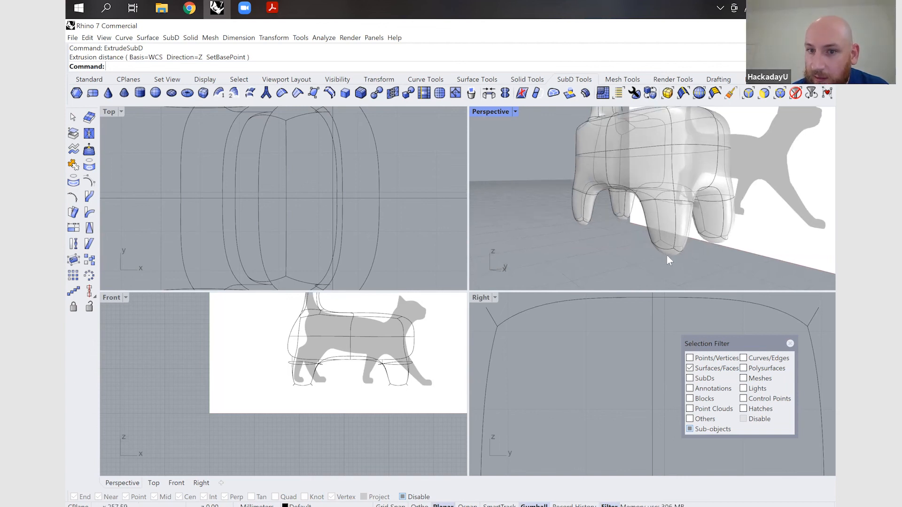
pyautogui.click(665, 248)
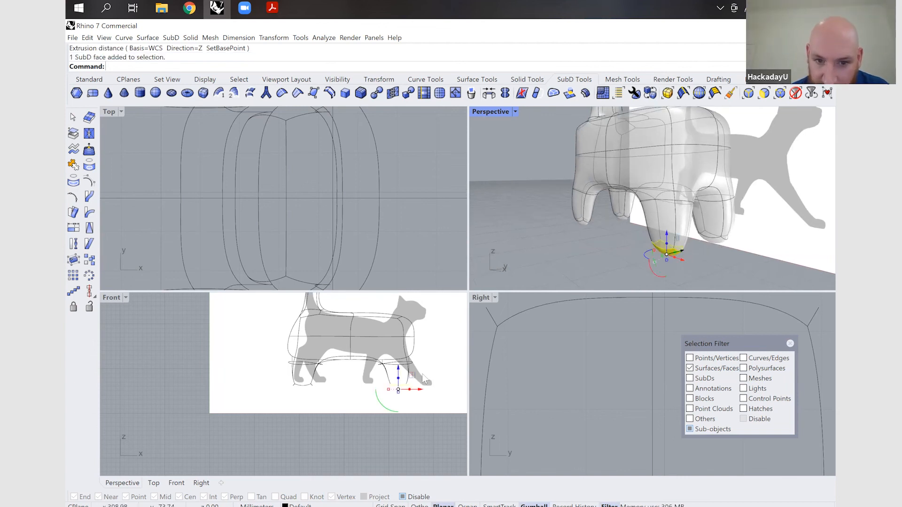
pyautogui.moveTo(669, 238); pyautogui.dragTo(721, 254)
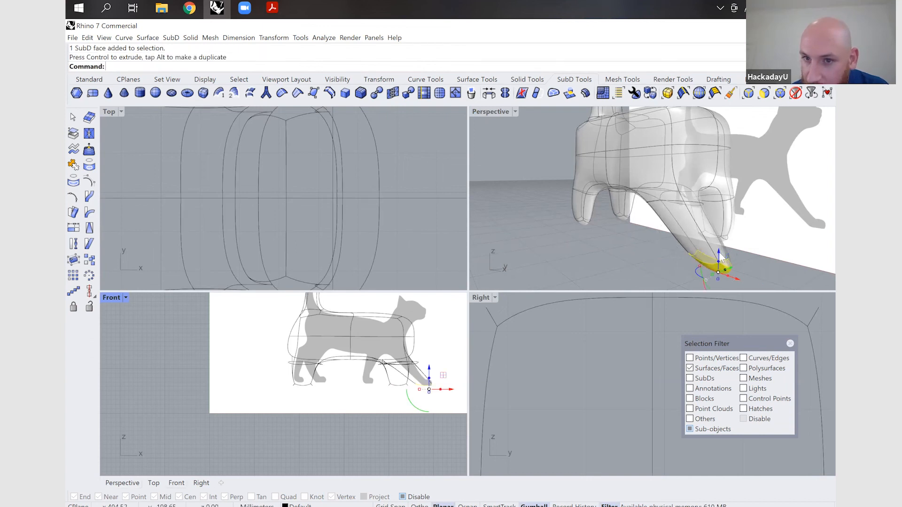
# Step: Move the end face of the other front leg backward along X to the picture's rearward front paw
pyautogui.click(701, 245)
pyautogui.moveTo(700, 264)
pyautogui.mouseDown(button='right')
pyautogui.moveTo(683, 261)
pyautogui.moveTo(743, 260)
pyautogui.moveTo(739, 247)
pyautogui.moveTo(704, 247)
pyautogui.mouseUp(button='right')
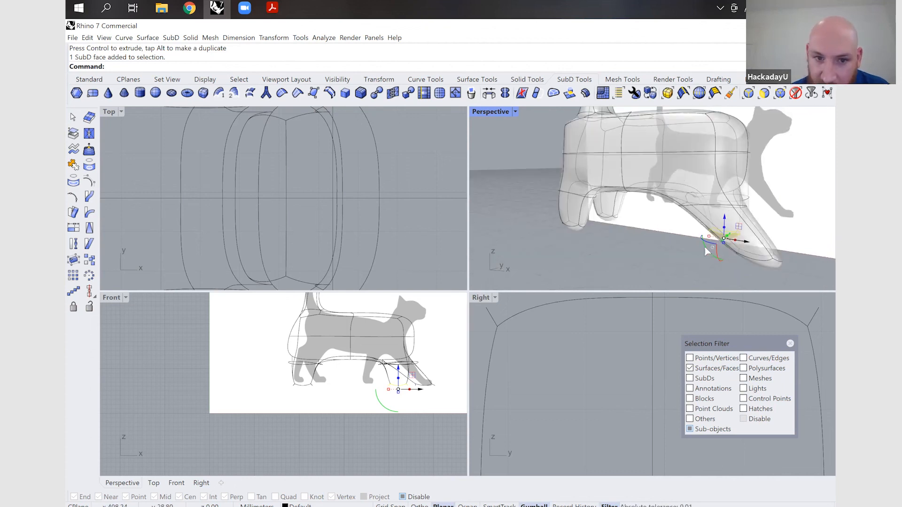
pyautogui.moveTo(706, 249); pyautogui.dragTo(731, 250)
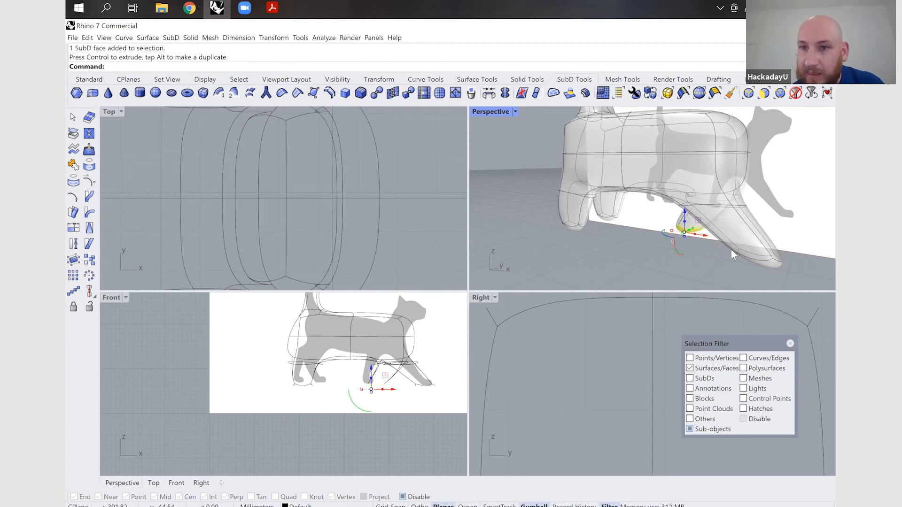
pyautogui.keyDown('ctrl'); pyautogui.keyDown('shift'); pyautogui.click(778, 261); pyautogui.keyUp('shift'); pyautogui.keyUp('ctrl')
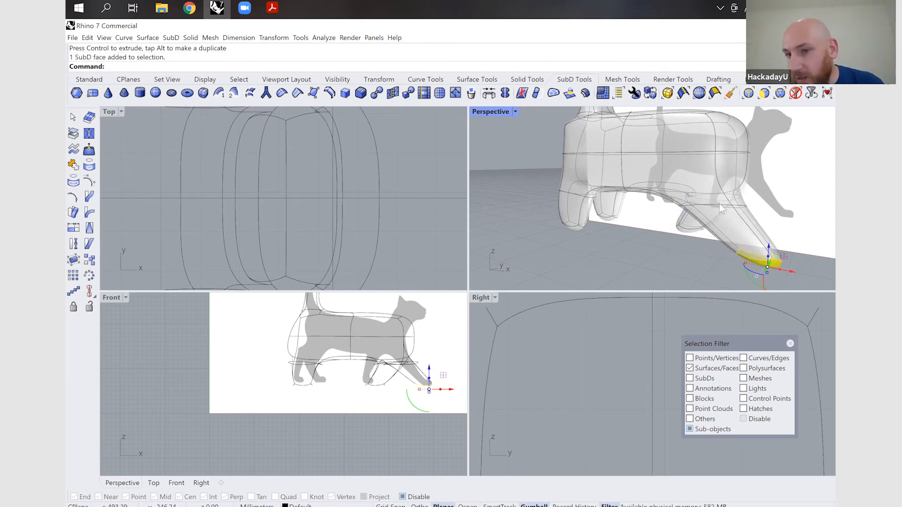
pyautogui.click(791, 276)
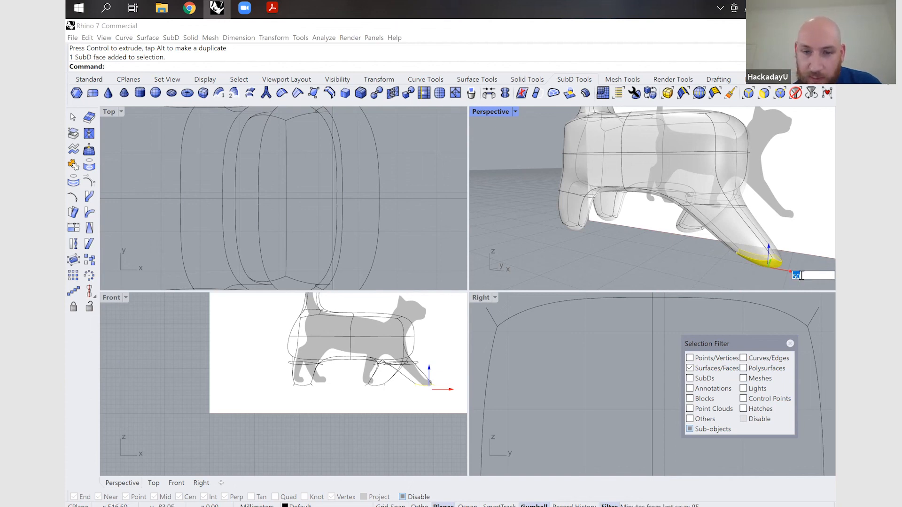
pyautogui.press('Escape')
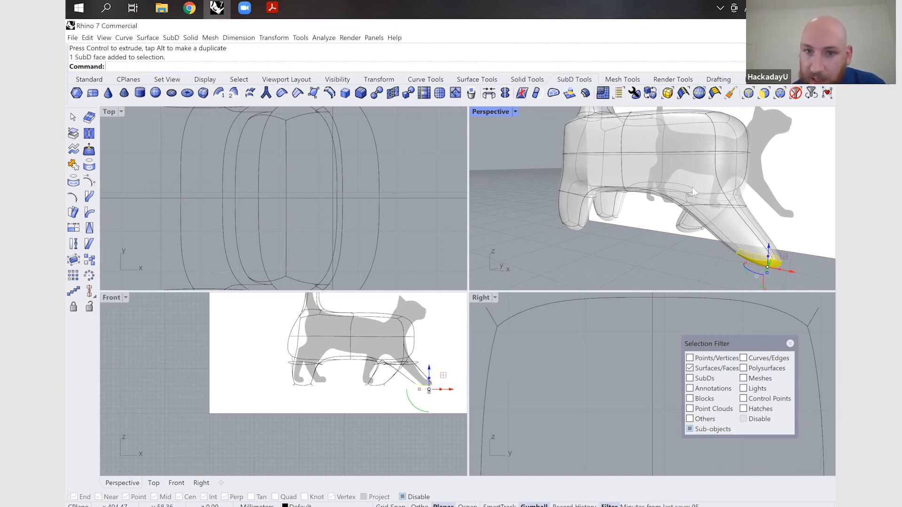
# Step: Move the near rear leg's end face forward and the far rear leg's end face backward along X to spread the hind paws
pyautogui.click(576, 231)
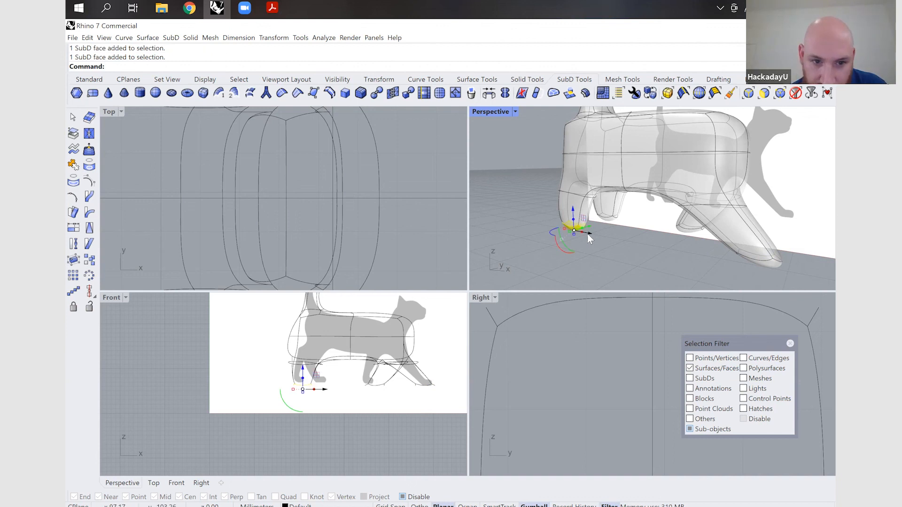
pyautogui.moveTo(587, 232); pyautogui.dragTo(609, 236)
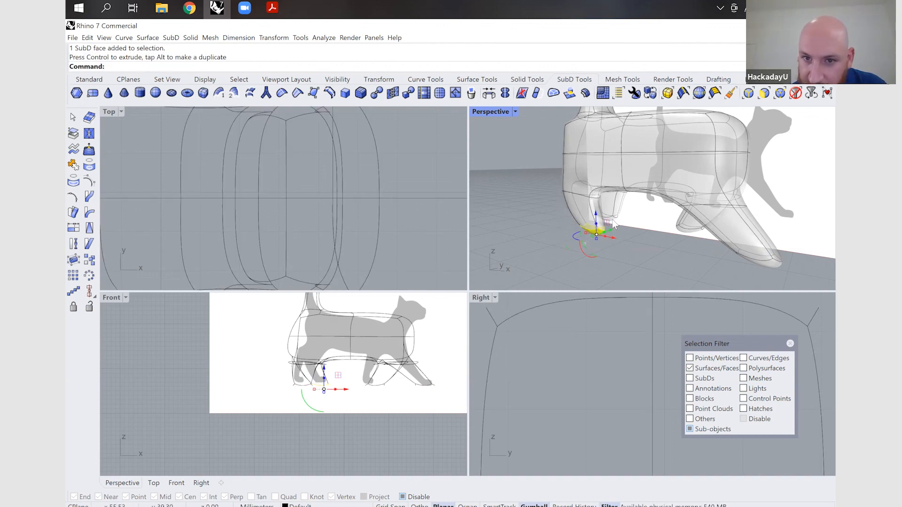
pyautogui.click(609, 220)
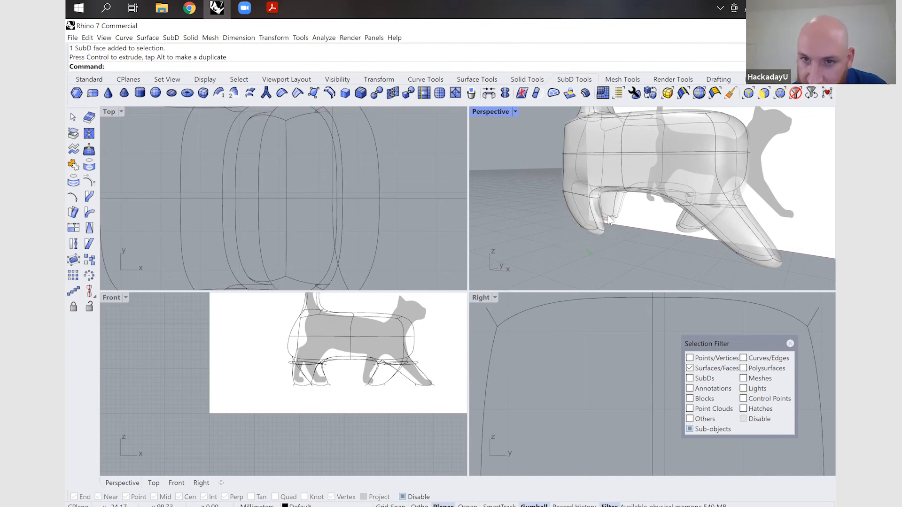
pyautogui.scroll(2, 610, 220)
pyautogui.click(624, 227)
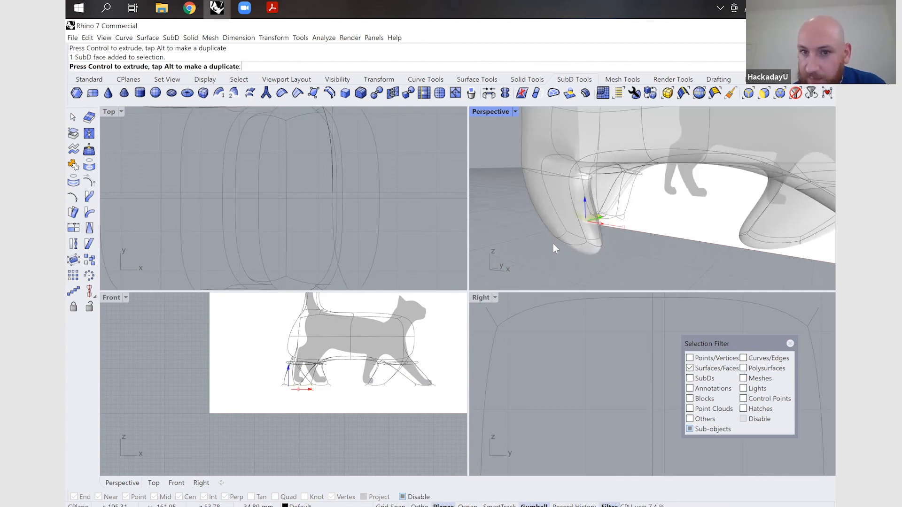
pyautogui.press('Escape')
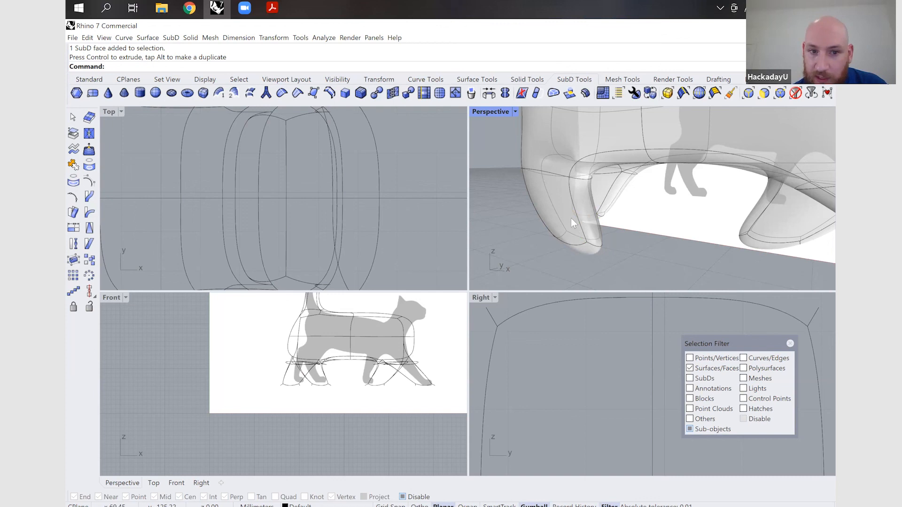
# Step: Crease the edges around the bottom of the near rear foot and compare the flat and smooth SubD displays
pyautogui.moveTo(570, 218); pyautogui.dragTo(586, 237, button='right')
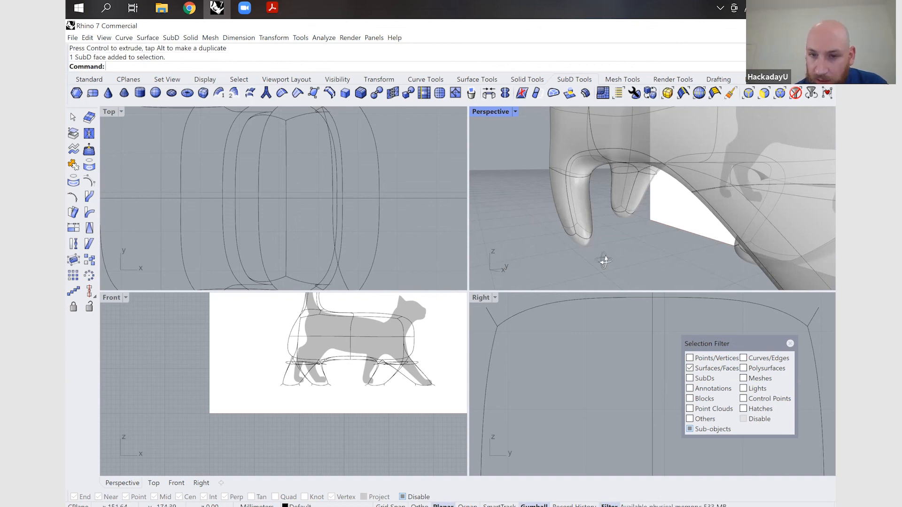
pyautogui.moveTo(627, 242); pyautogui.dragTo(639, 269, button='right')
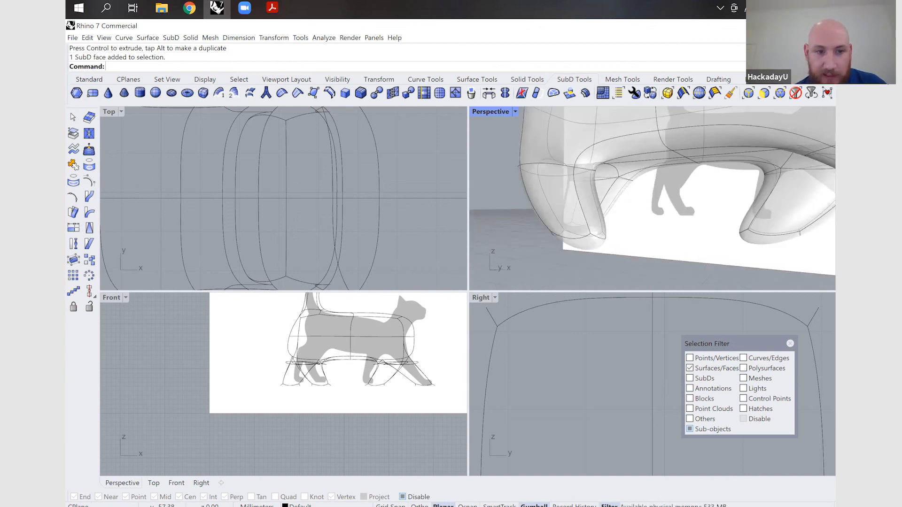
pyautogui.write('Crease')
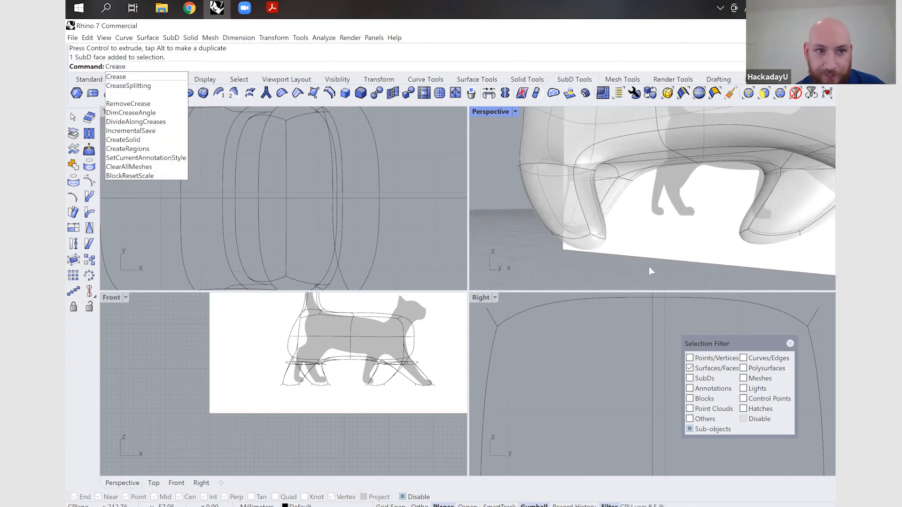
pyautogui.press('Return')
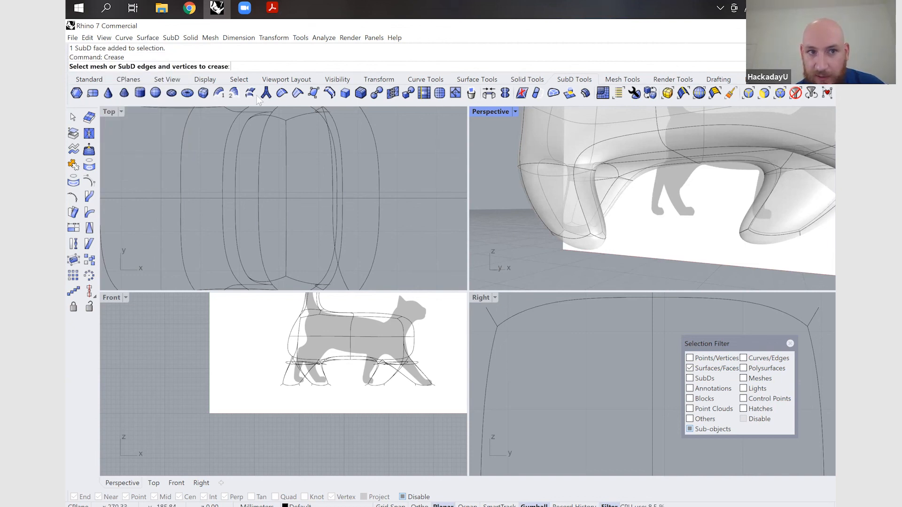
pyautogui.click(603, 241)
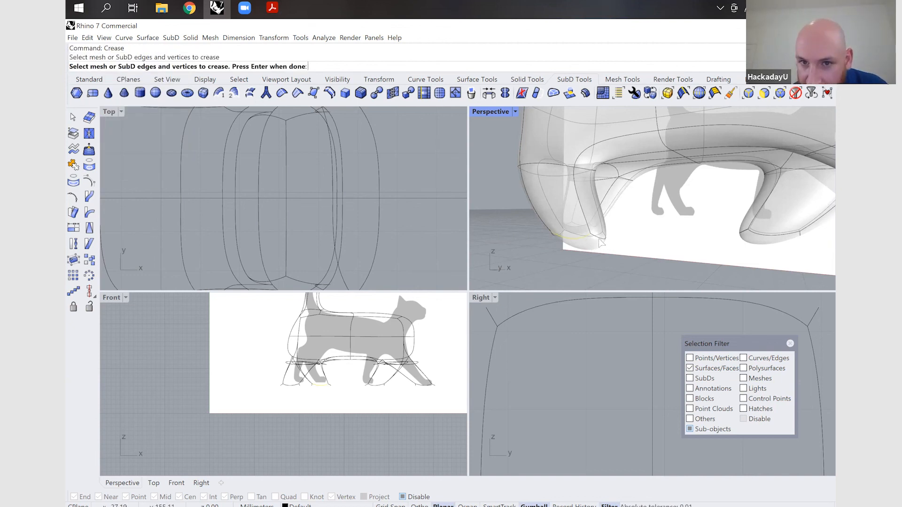
pyautogui.moveTo(585, 242); pyautogui.dragTo(582, 235, button='right')
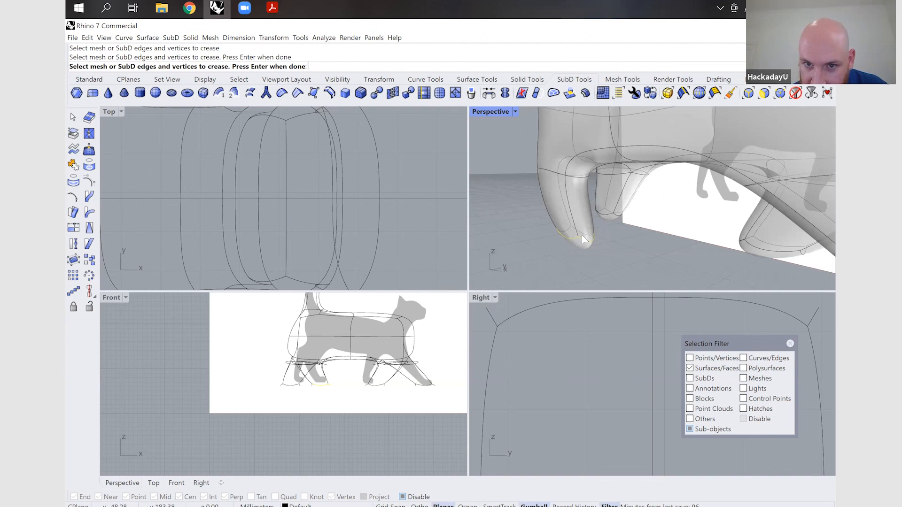
pyautogui.click(566, 228)
pyautogui.moveTo(636, 226)
pyautogui.mouseDown(button='right')
pyautogui.moveTo(653, 214)
pyautogui.moveTo(648, 221)
pyautogui.mouseUp(button='right')
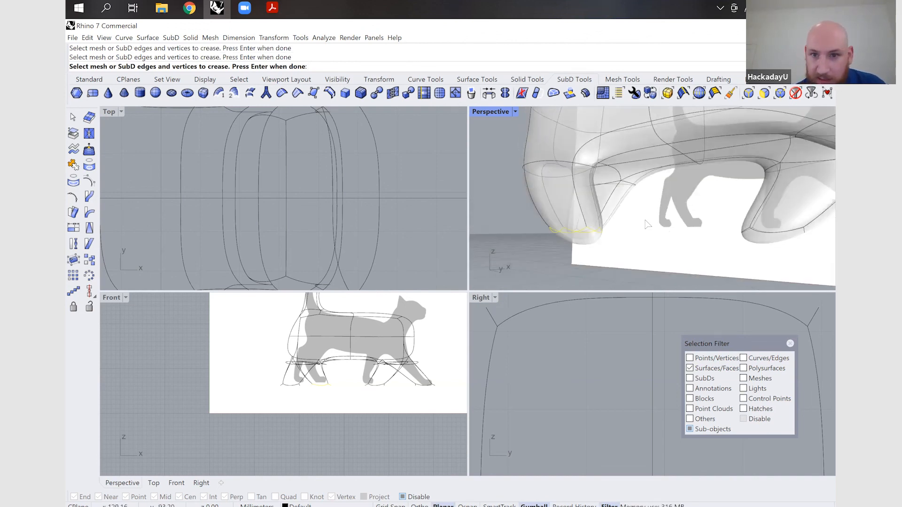
pyautogui.press('Return')
pyautogui.moveTo(592, 264)
pyautogui.mouseDown(button='right')
pyautogui.moveTo(569, 258)
pyautogui.moveTo(575, 213)
pyautogui.moveTo(591, 263)
pyautogui.mouseUp(button='right')
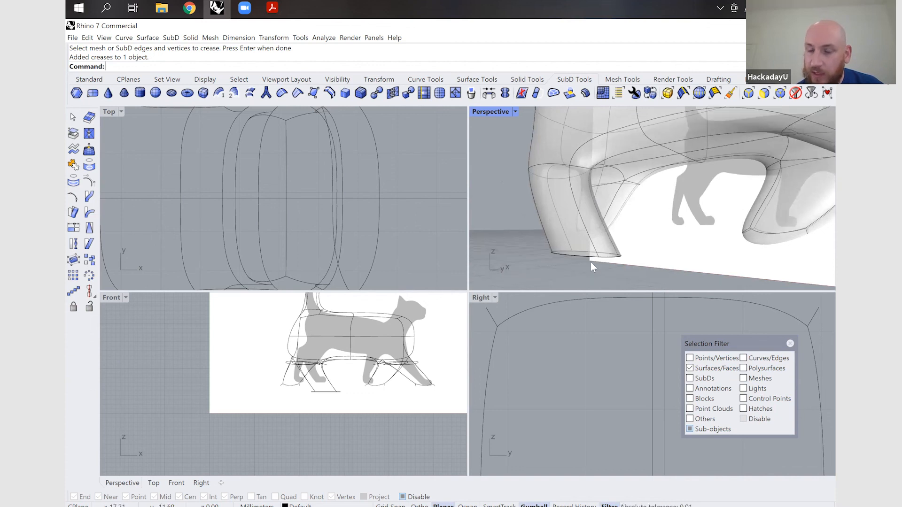
pyautogui.press('Tab')
pyautogui.press('Tab')
pyautogui.moveTo(591, 236); pyautogui.dragTo(600, 201, button='right')
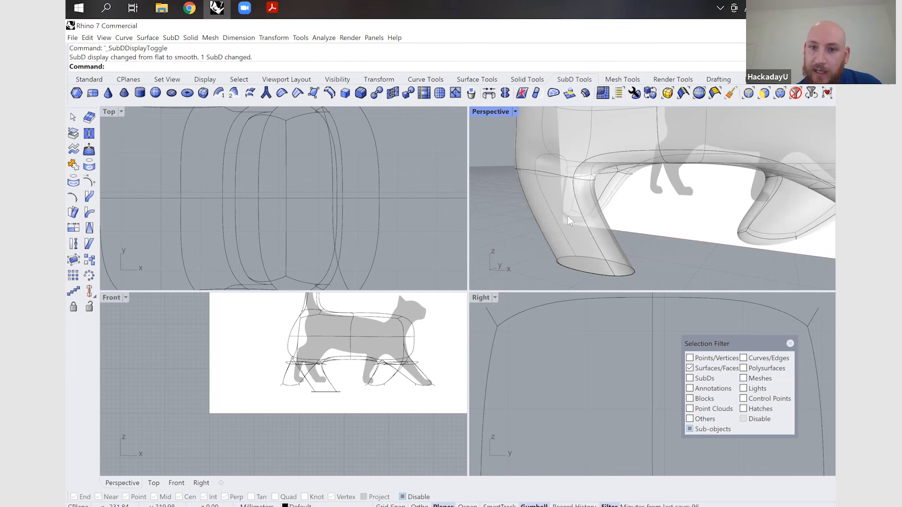
# Step: Extrude the two upper front faces of the cat's body about 70 mm forward along X with ExtrudeSubD
pyautogui.scroll(-5, 625, 216)
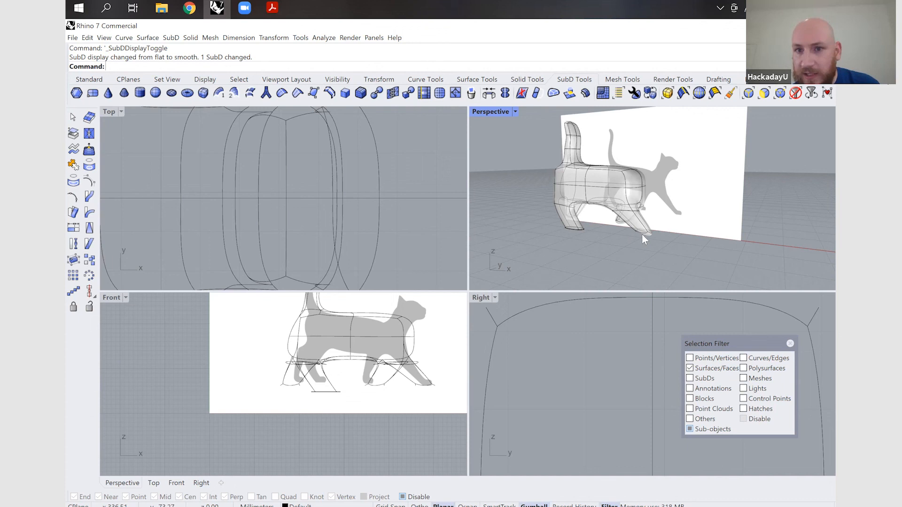
pyautogui.moveTo(636, 241); pyautogui.dragTo(634, 199, button='right')
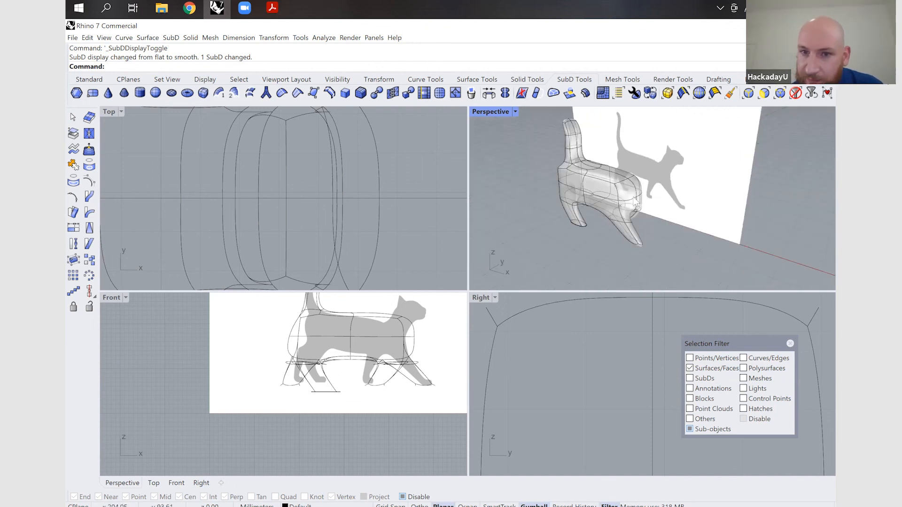
pyautogui.scroll(5, 634, 200)
pyautogui.keyDown('ctrl'); pyautogui.keyDown('shift'); pyautogui.click(630, 192); pyautogui.keyUp('shift'); pyautogui.keyUp('ctrl')
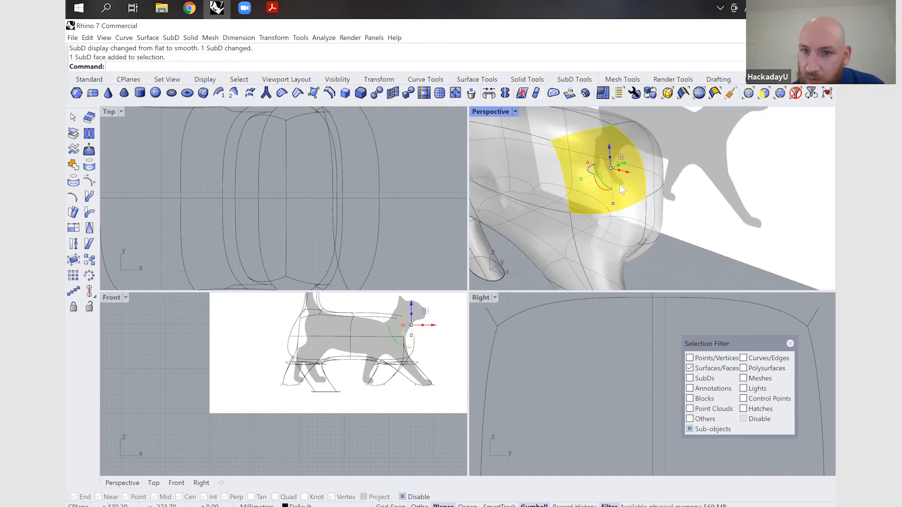
pyautogui.keyDown('ctrl'); pyautogui.keyDown('shift'); pyautogui.click(656, 173); pyautogui.keyUp('shift'); pyautogui.keyUp('ctrl')
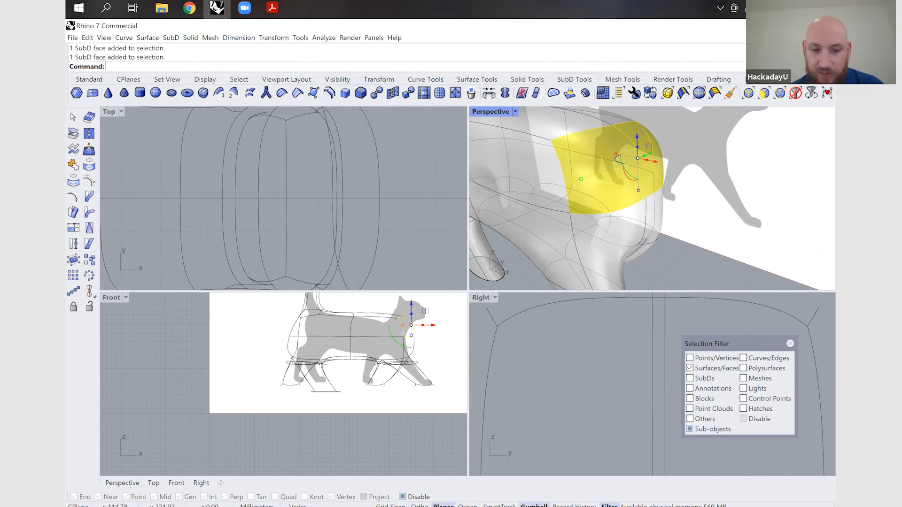
pyautogui.write('Extrude')
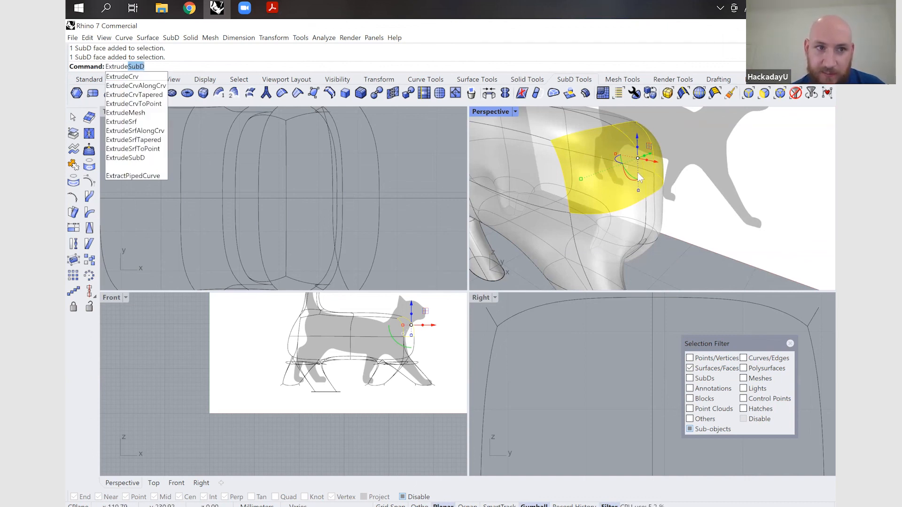
pyautogui.write('S')
pyautogui.press('Down')
pyautogui.press('Down')
pyautogui.press('Down')
pyautogui.press('Down')
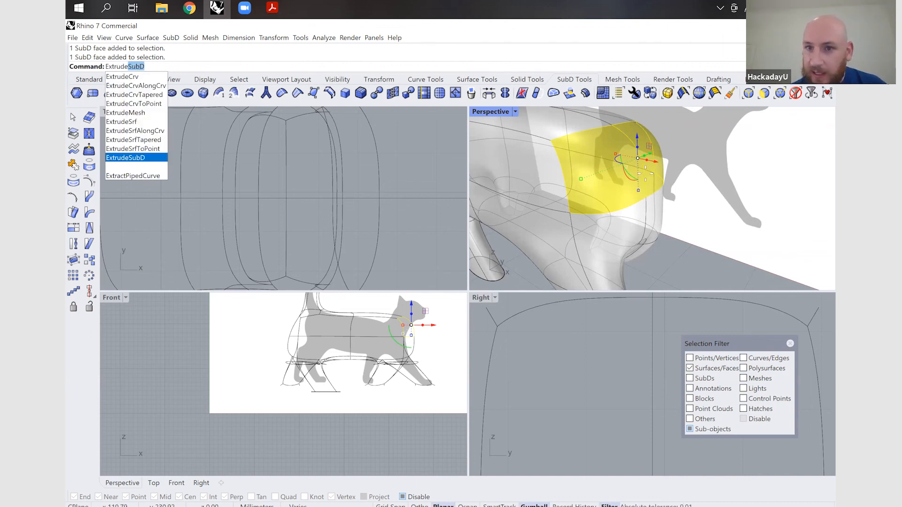
pyautogui.press('Return')
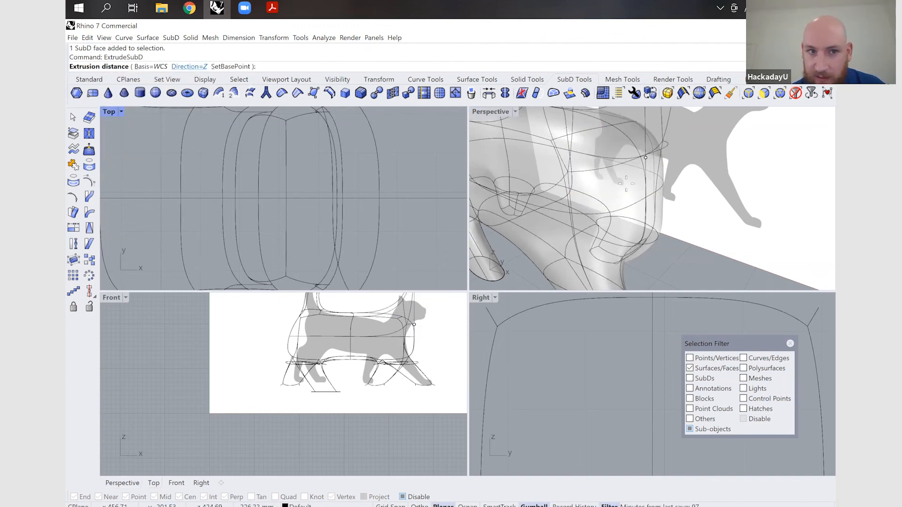
pyautogui.click(190, 67)
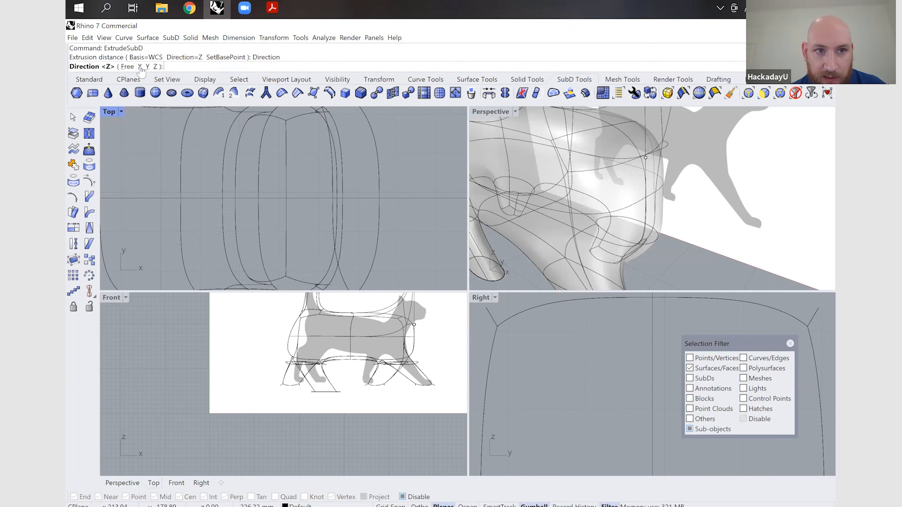
pyautogui.click(139, 66)
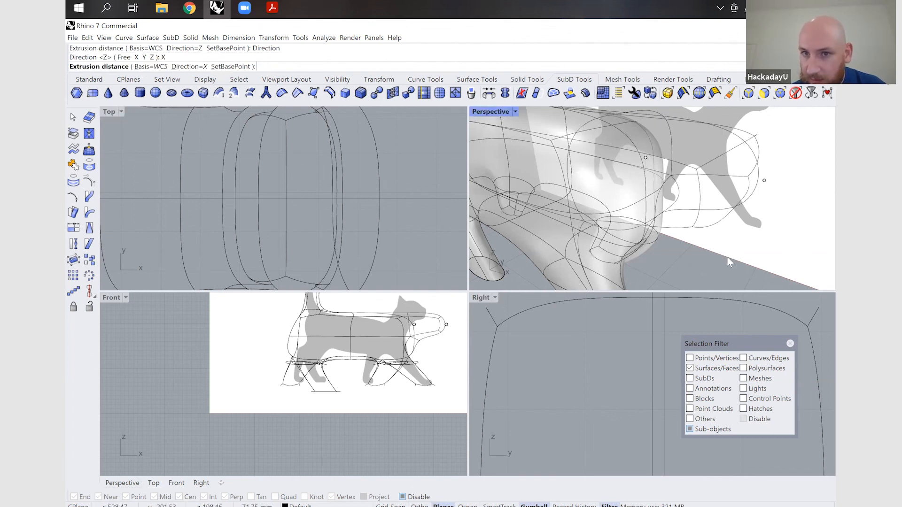
pyautogui.click(663, 127)
# Step: Extrude the two top faces of the new front section about 80 mm upward along Z with ExtrudeSubD to form the head
pyautogui.click(723, 126)
pyautogui.click(724, 125)
pyautogui.press('Return')
pyautogui.click(176, 67)
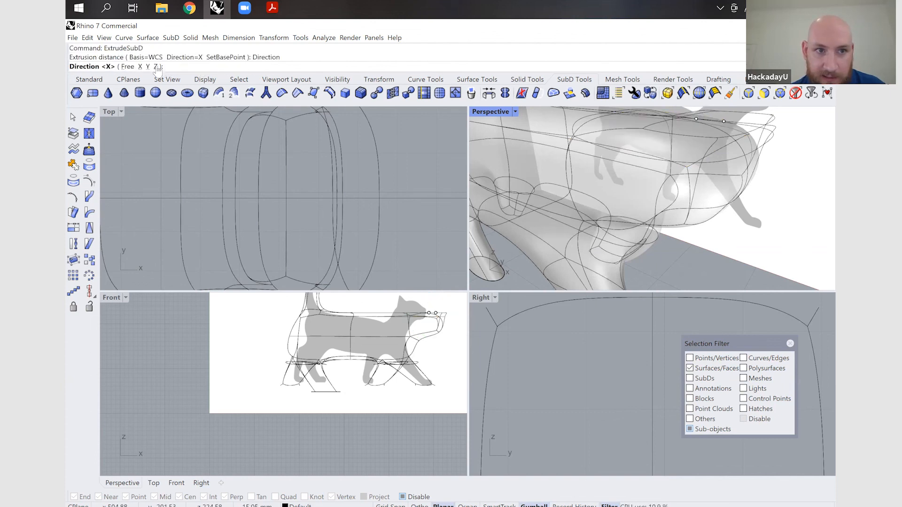
pyautogui.write('z')
pyautogui.press('Return')
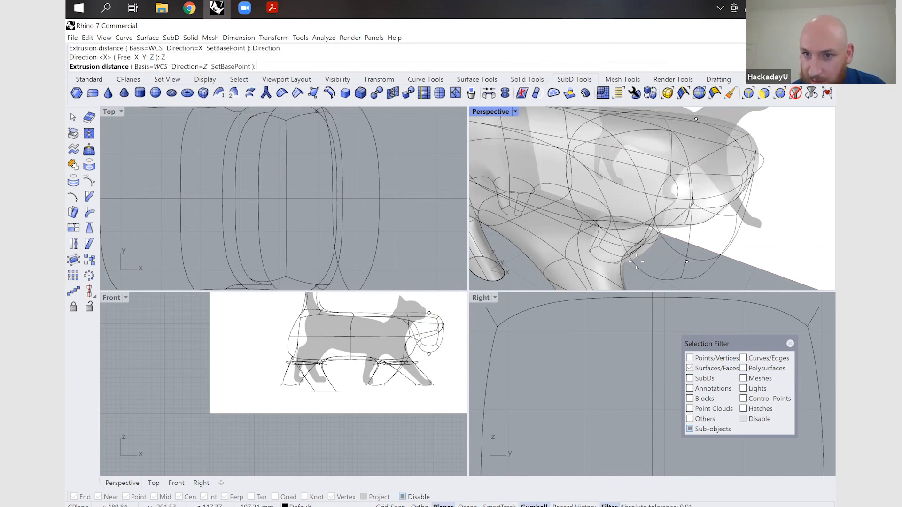
pyautogui.scroll(-5, 641, 204)
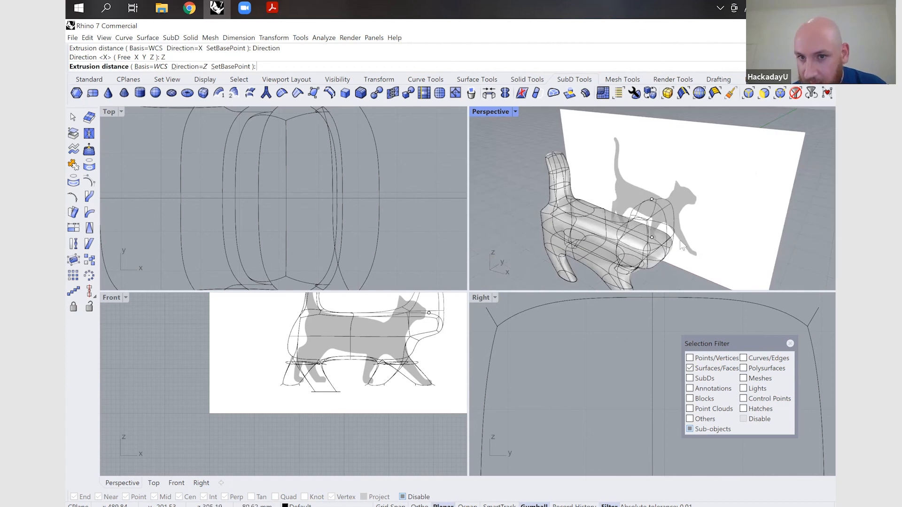
pyautogui.press('Escape')
# Step: Scale the two side faces of the cat's head closer together along Y to narrow the head
pyautogui.click(644, 221)
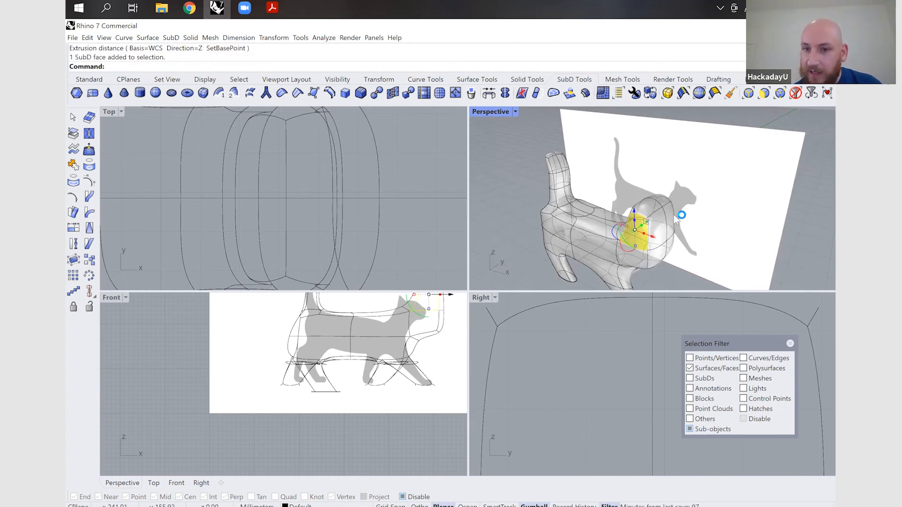
pyautogui.moveTo(627, 221); pyautogui.dragTo(582, 205, button='right')
pyautogui.keyDown('shift'); pyautogui.click(609, 209); pyautogui.keyUp('shift')
pyautogui.scroll(10, 583, 211)
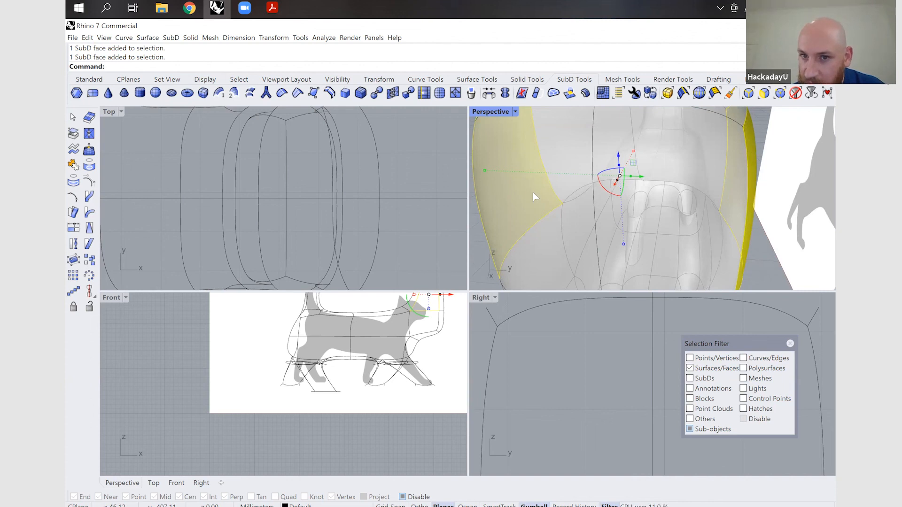
pyautogui.scroll(-5, 533, 193)
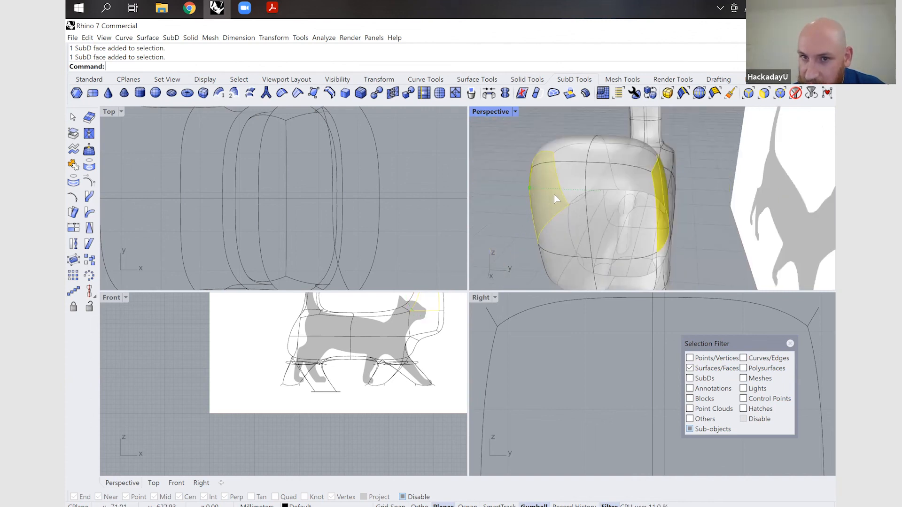
pyautogui.moveTo(555, 196); pyautogui.dragTo(543, 194)
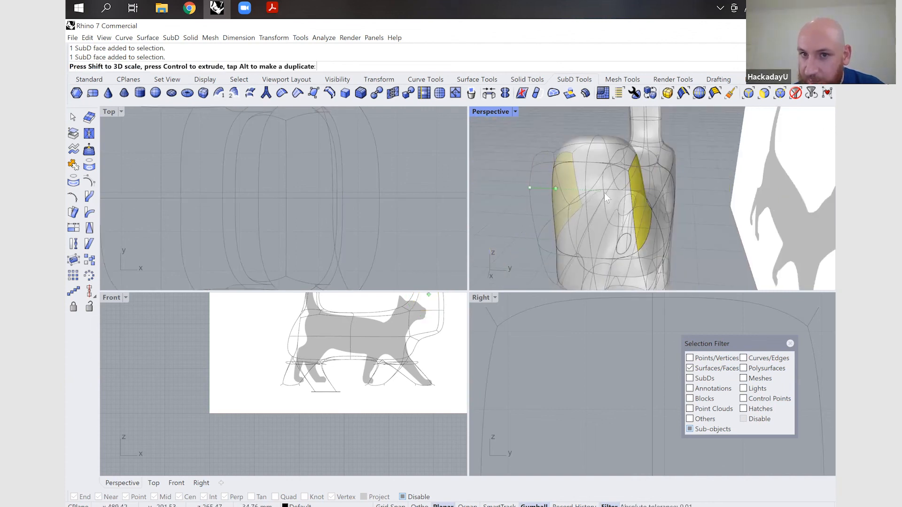
pyautogui.moveTo(605, 194); pyautogui.dragTo(604, 193)
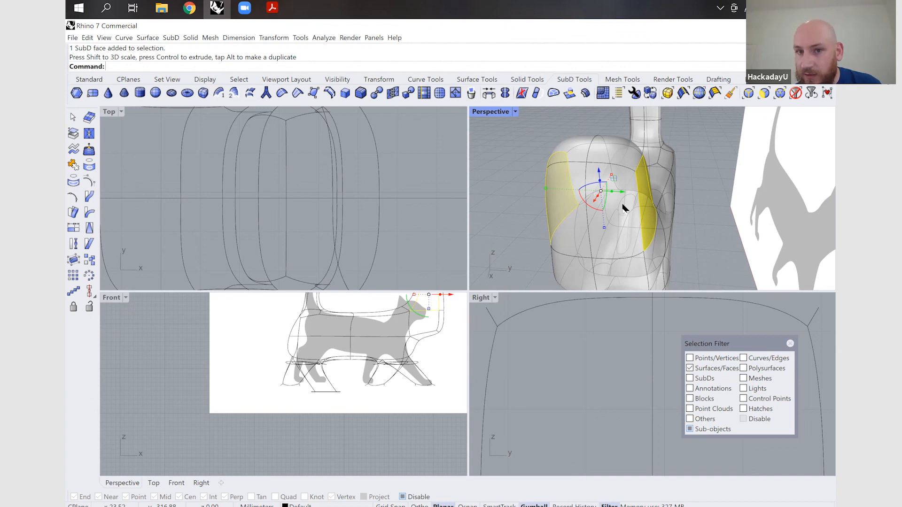
# Step: Extrude the two lower front faces of the head about 64 mm forward along X with ExtrudeSubD to form the muzzle
pyautogui.moveTo(551, 199); pyautogui.dragTo(680, 235, button='right')
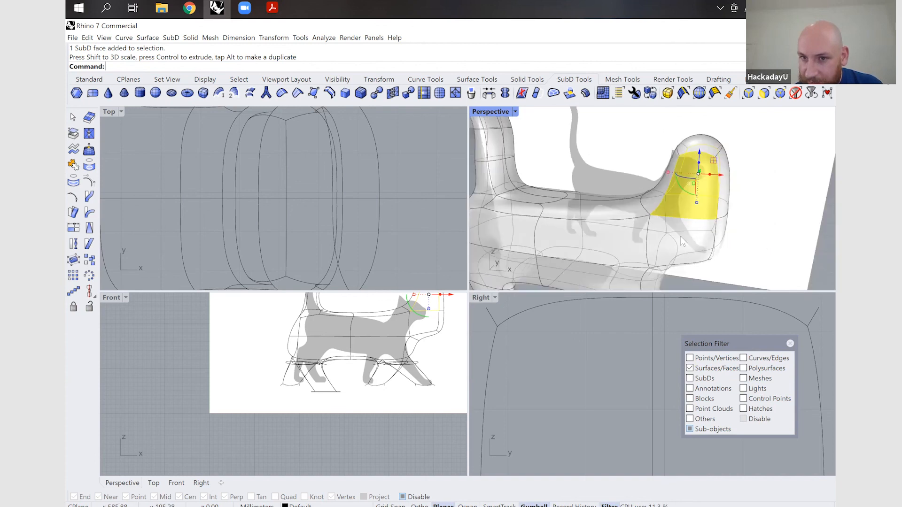
pyautogui.click(680, 236)
pyautogui.keyDown('shift'); pyautogui.click(703, 235); pyautogui.keyUp('shift')
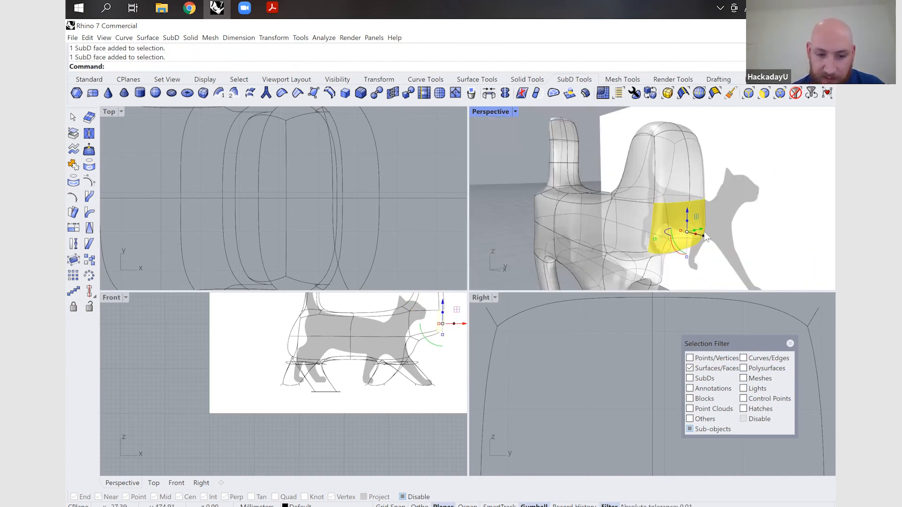
pyautogui.write('Extru')
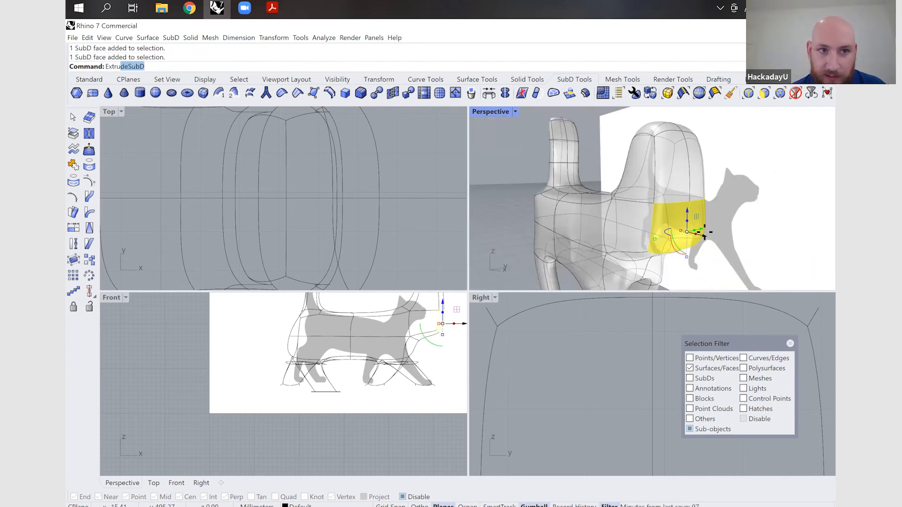
pyautogui.press('Return')
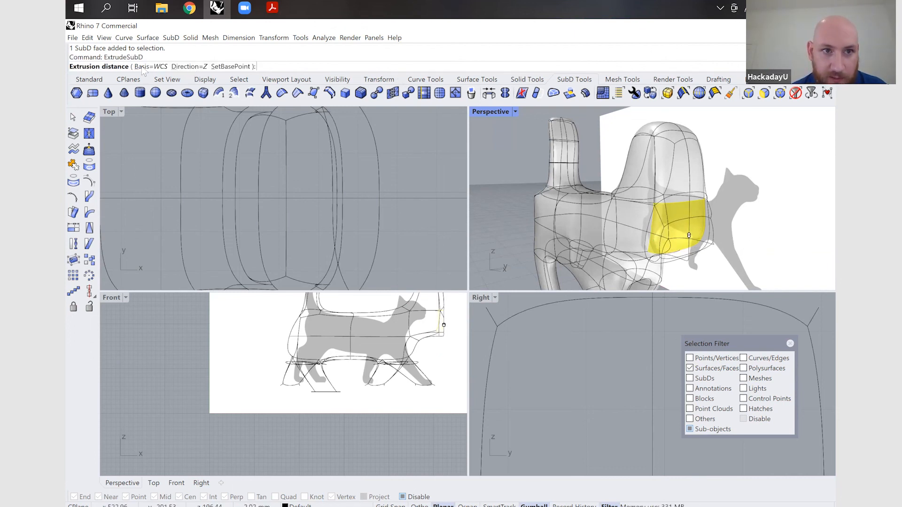
pyautogui.click(188, 66)
pyautogui.write('x')
pyautogui.press('Return')
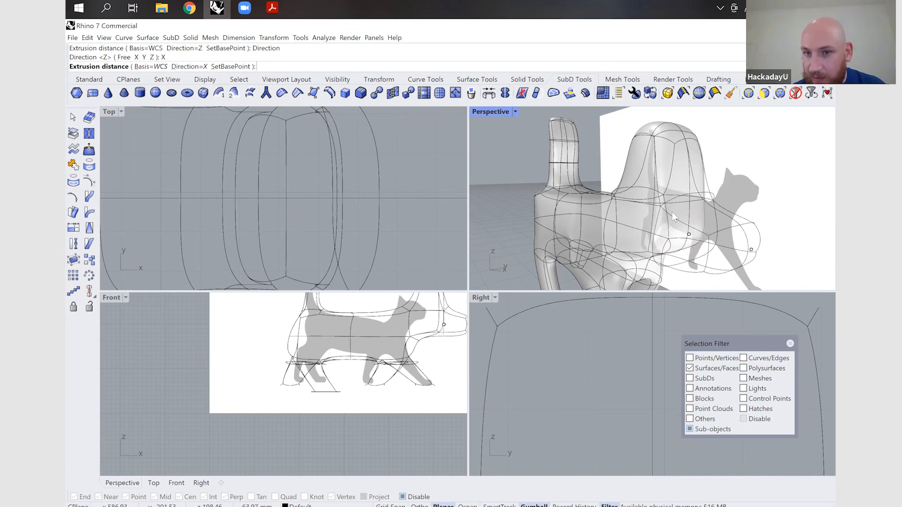
pyautogui.click(703, 207)
pyautogui.moveTo(626, 215); pyautogui.dragTo(718, 213, button='right')
pyautogui.scroll(-2, 719, 214)
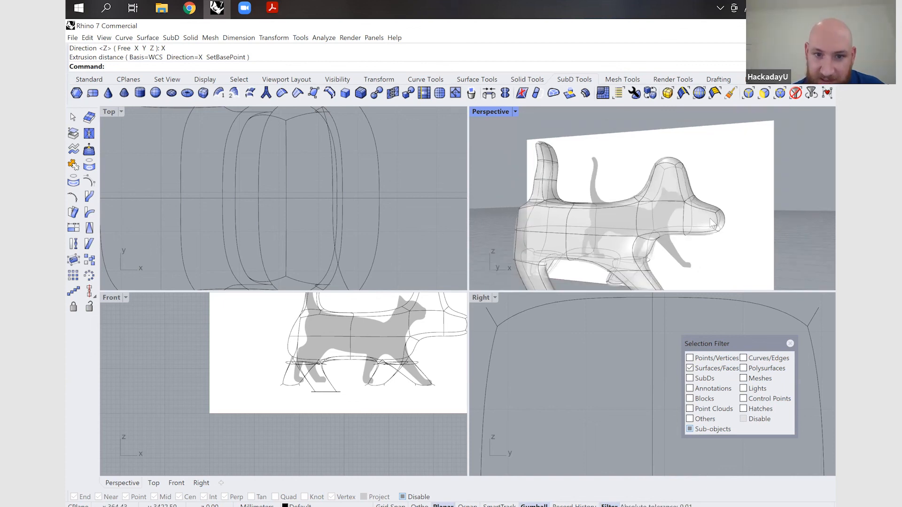
pyautogui.moveTo(648, 223); pyautogui.dragTo(654, 220, button='right')
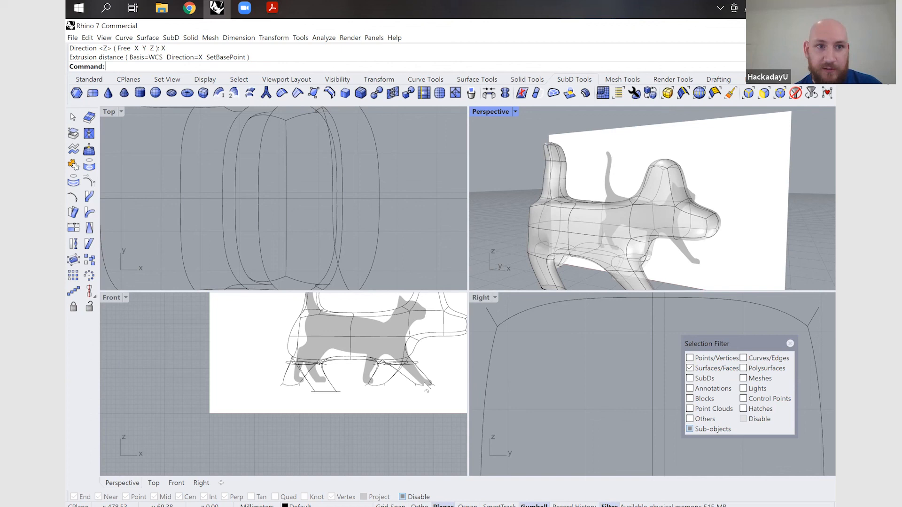
# Step: Open the finished example model Cat.3dm from the WK3 Solids & SubD folder
pyautogui.write('Open')
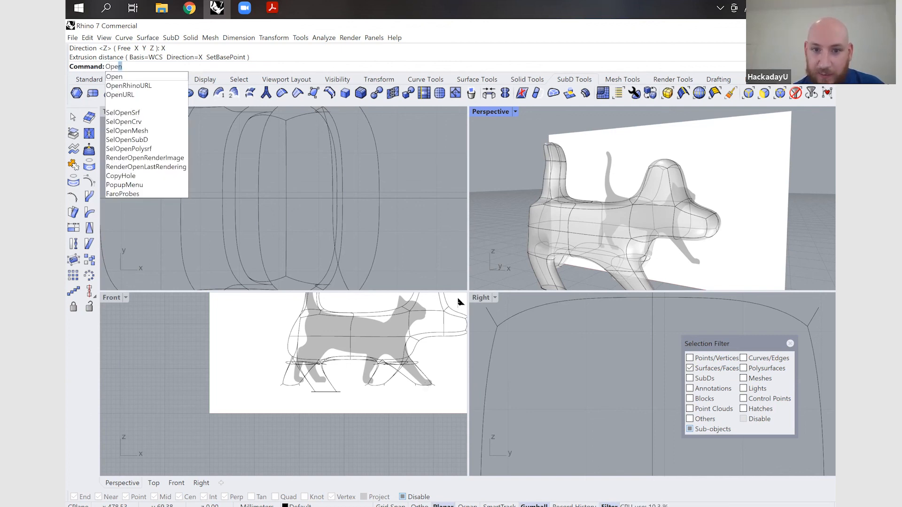
pyautogui.press('Return')
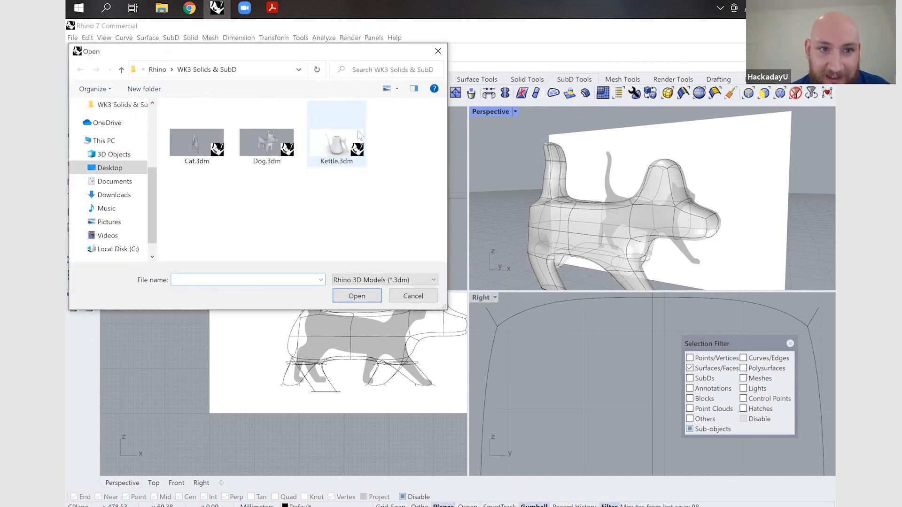
pyautogui.doubleClick(197, 142)
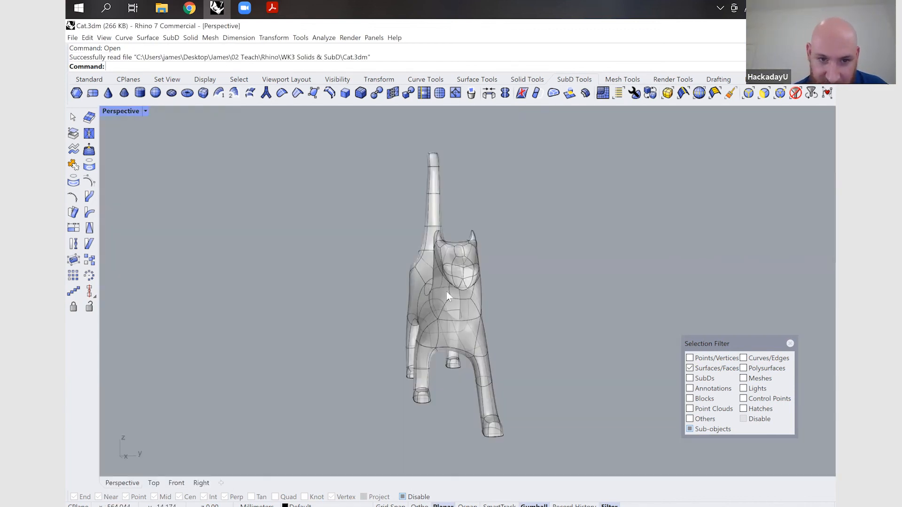
pyautogui.moveTo(414, 298); pyautogui.dragTo(434, 330, button='right')
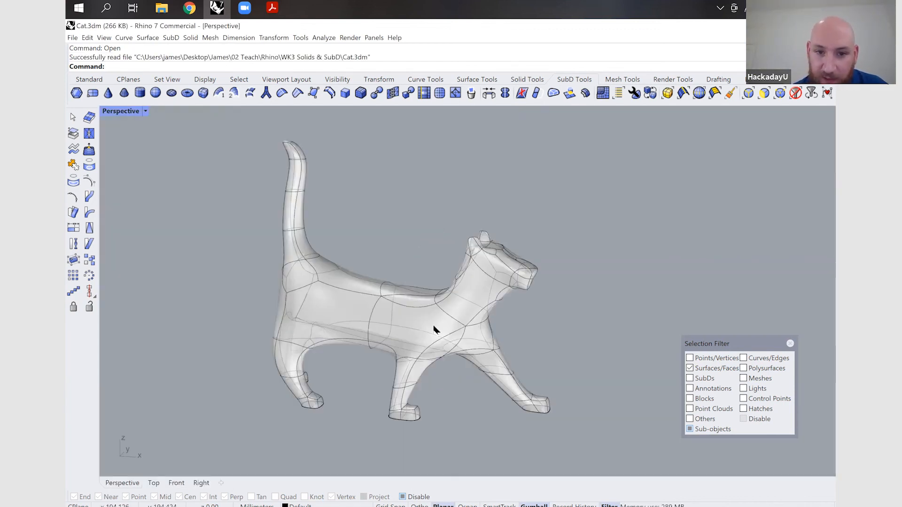
# Step: Try deleting the face on the cat's back next to the tail, and undo the deletion
pyautogui.click(439, 328)
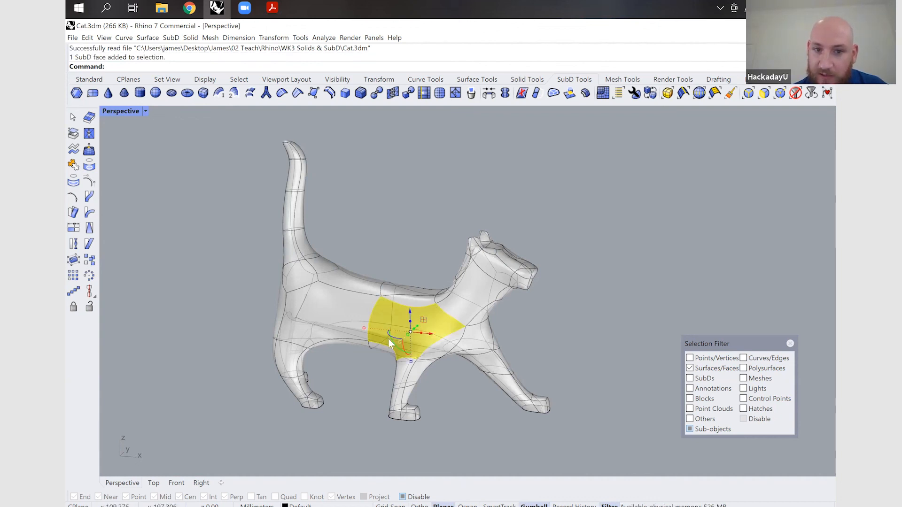
pyautogui.scroll(3, 425, 338)
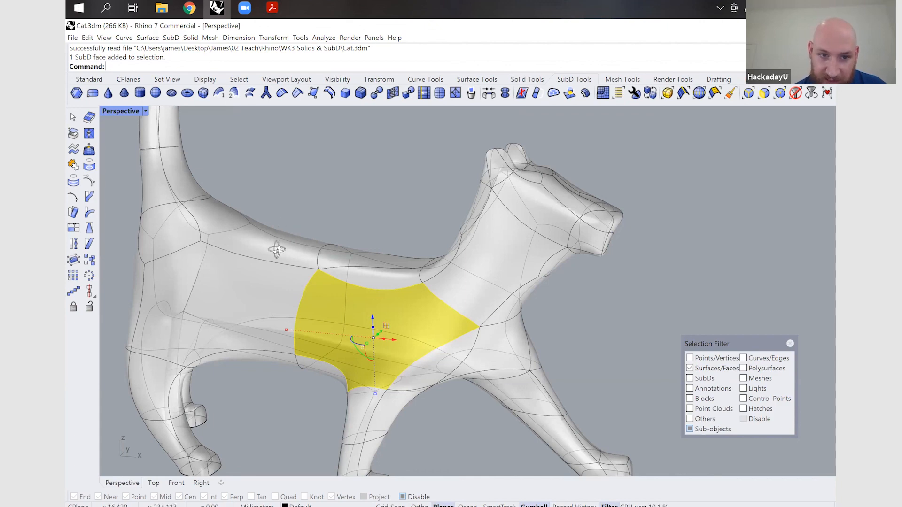
pyautogui.moveTo(327, 246); pyautogui.dragTo(335, 247, button='right')
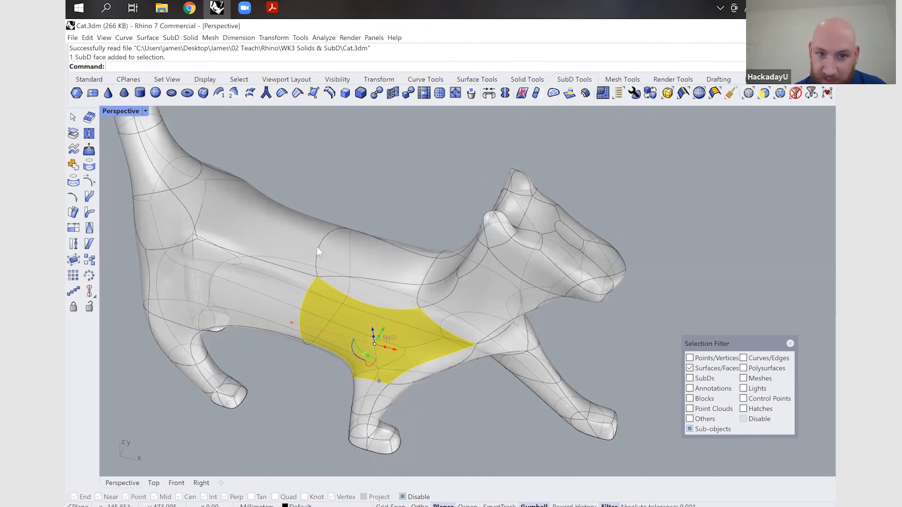
pyautogui.click(318, 247)
pyautogui.moveTo(558, 251); pyautogui.dragTo(575, 295, button='right')
pyautogui.click(292, 238)
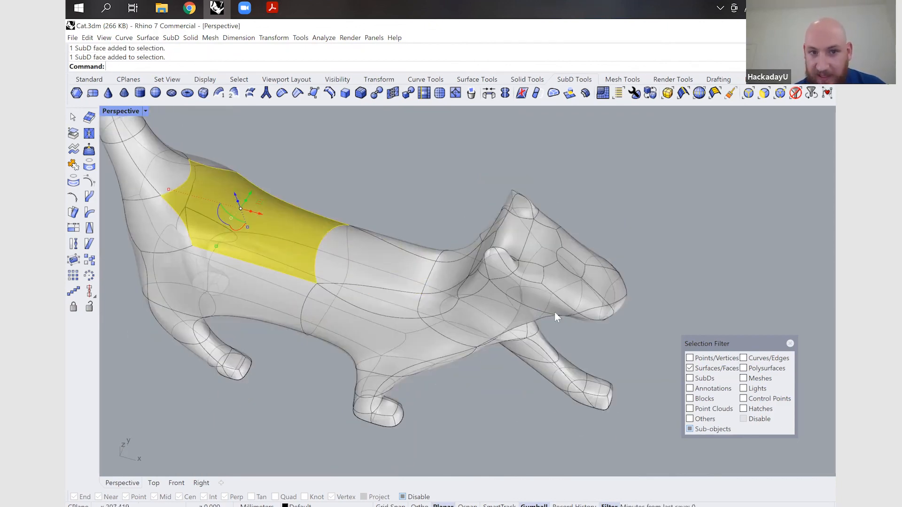
pyautogui.press('Delete')
pyautogui.hotkey('ctrl', 'z')
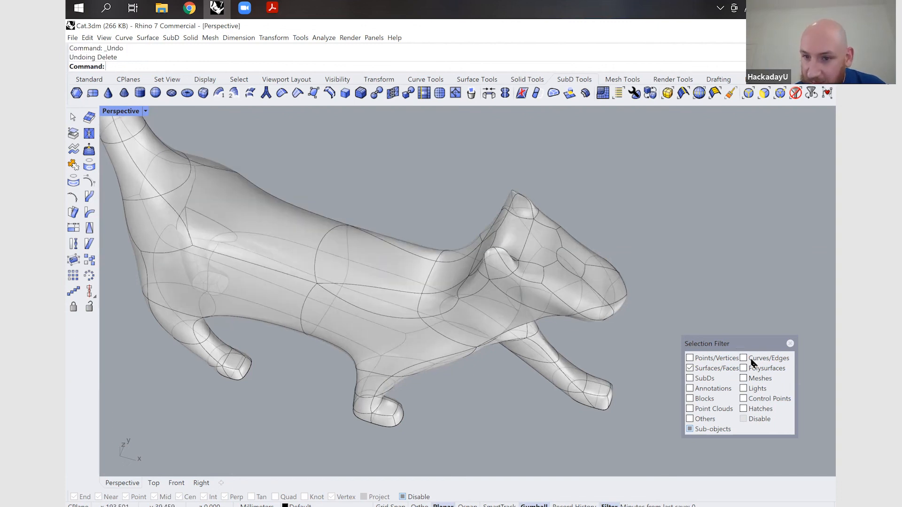
# Step: Try deleting the crosswise edge on the cat's back with Curves/Edges selectable, compare flat and smooth displays, and undo the deletion
pyautogui.click(322, 239)
pyautogui.press('Delete')
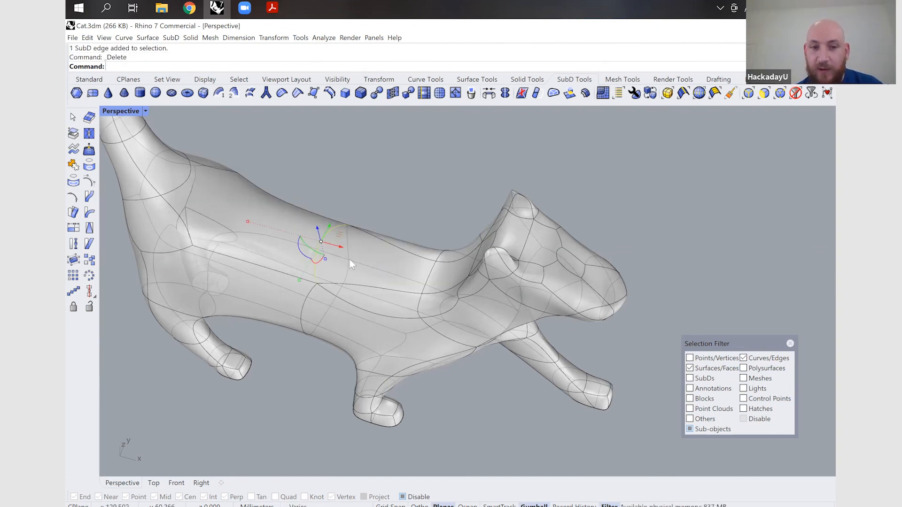
pyautogui.scroll(3, 359, 224)
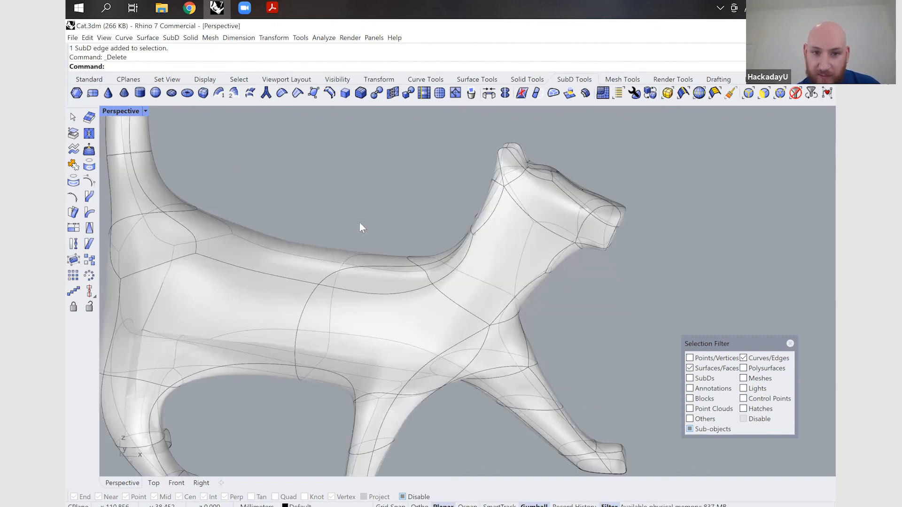
pyautogui.press('Tab')
pyautogui.moveTo(336, 282); pyautogui.dragTo(351, 202, button='right')
pyautogui.press('Home')
pyautogui.press('Tab')
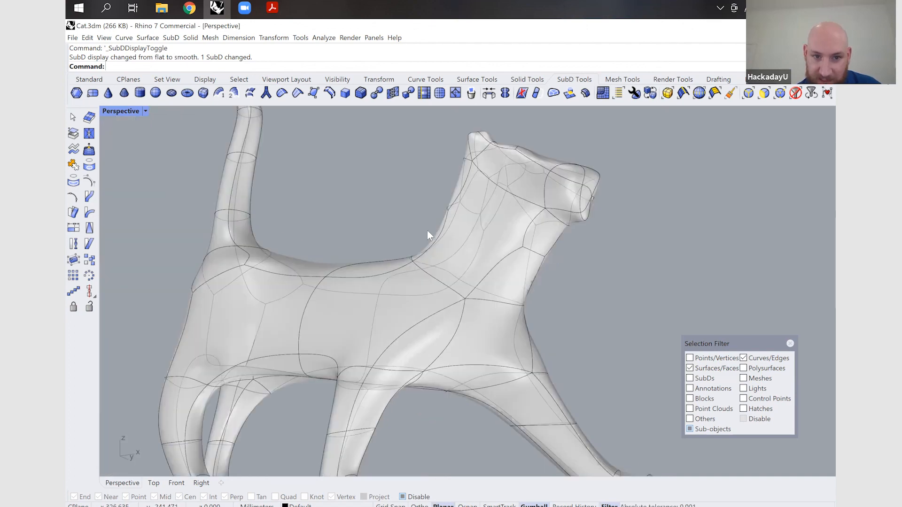
pyautogui.hotkey('ctrl', 'z')
pyautogui.moveTo(379, 261); pyautogui.dragTo(390, 259, button='right')
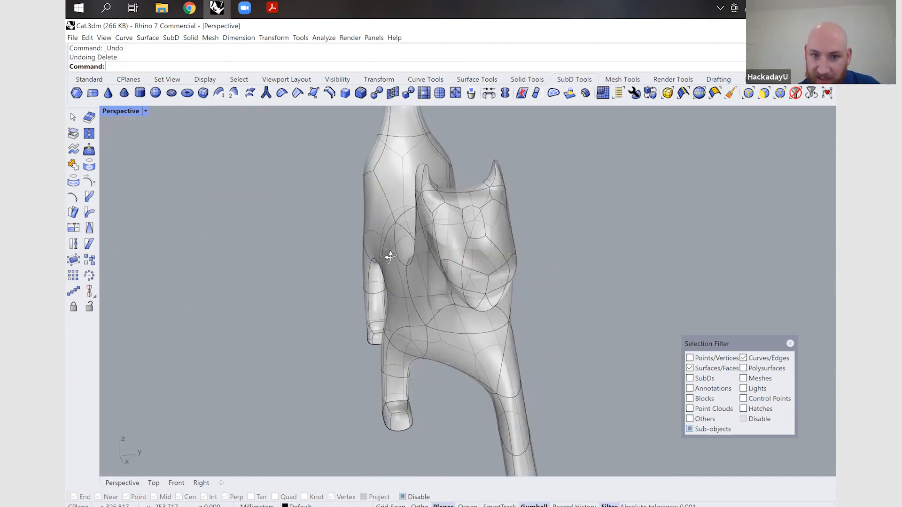
pyautogui.scroll(-5, 401, 340)
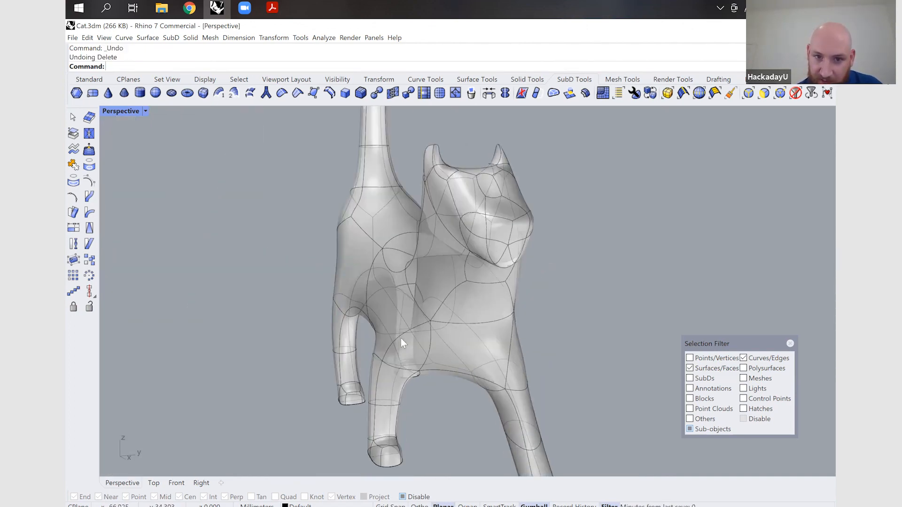
pyautogui.moveTo(402, 338); pyautogui.dragTo(437, 342, button='right')
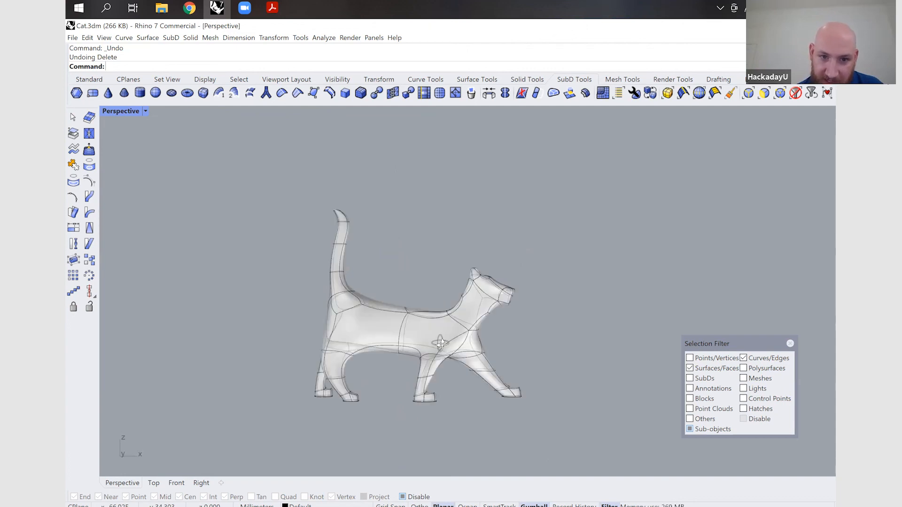
pyautogui.moveTo(486, 316); pyautogui.dragTo(464, 311, button='right')
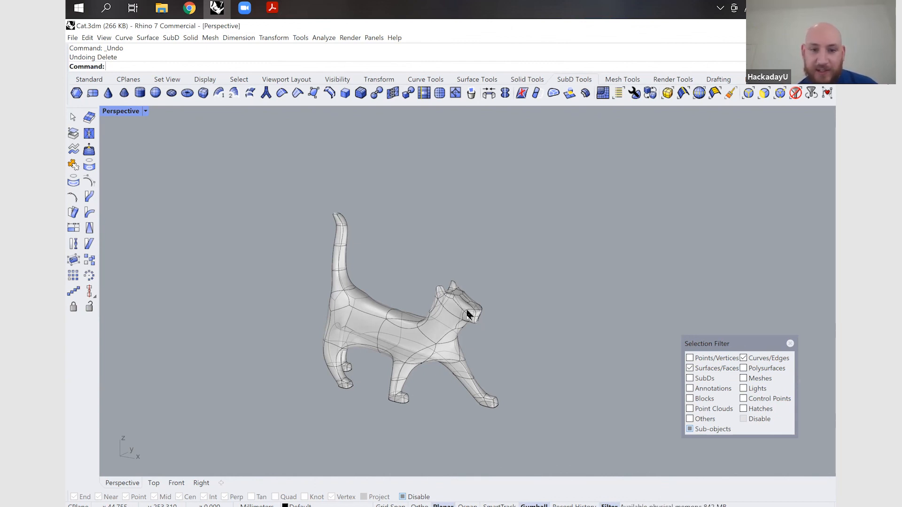
pyautogui.moveTo(415, 364)
pyautogui.mouseDown(button='right')
pyautogui.moveTo(368, 338)
pyautogui.moveTo(334, 344)
pyautogui.moveTo(413, 363)
pyautogui.mouseUp(button='right')
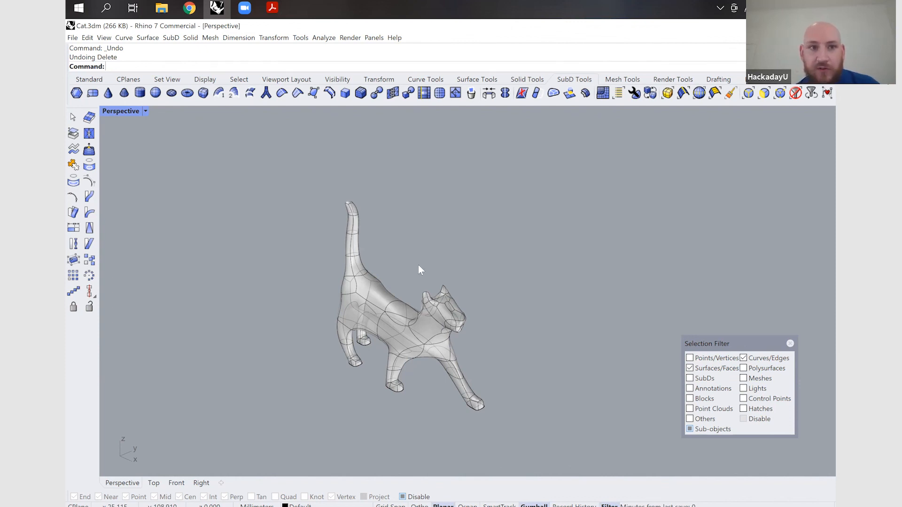
# Step: Switch to Hackaday_Rhino3D_SolidsSubD.pdf in Adobe Acrobat Reader and go back to the Bridge slide on page 57
pyautogui.click(269, 12)
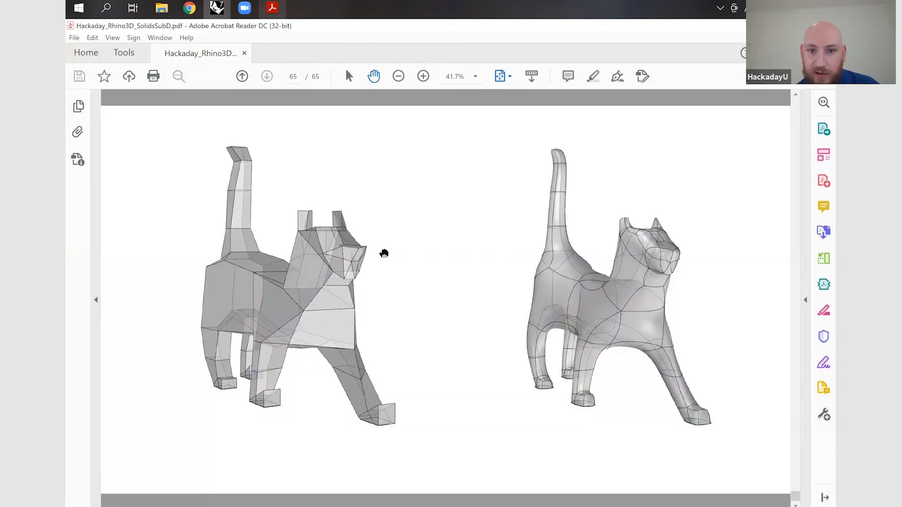
pyautogui.moveTo(384, 253); pyautogui.dragTo(420, 293)
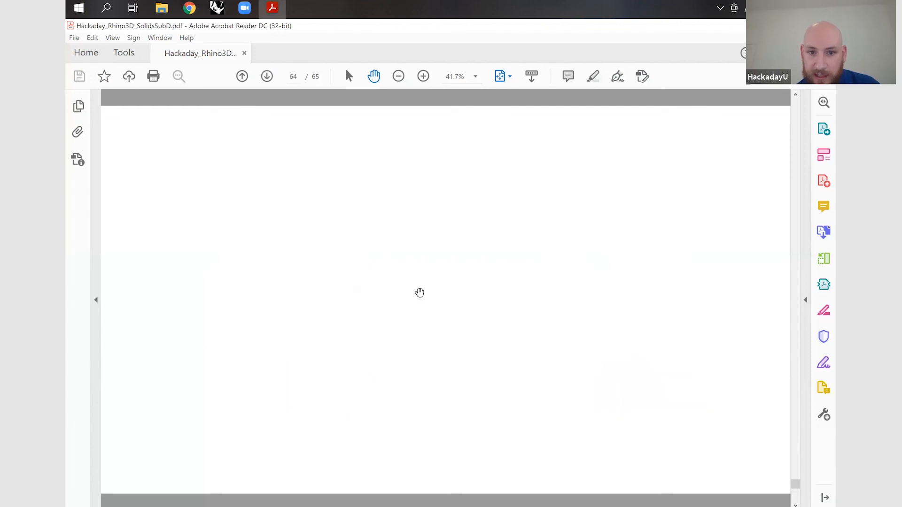
pyautogui.scroll(5, 419, 293)
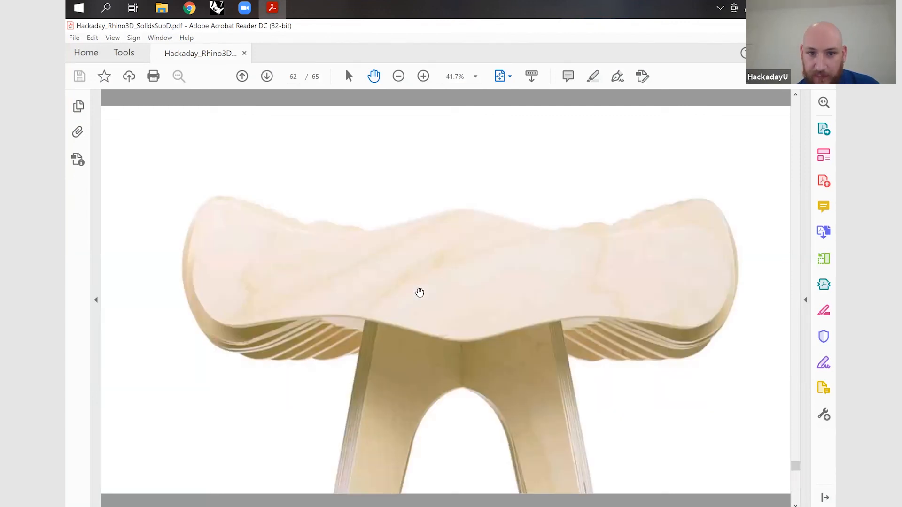
pyautogui.scroll(3, 419, 292)
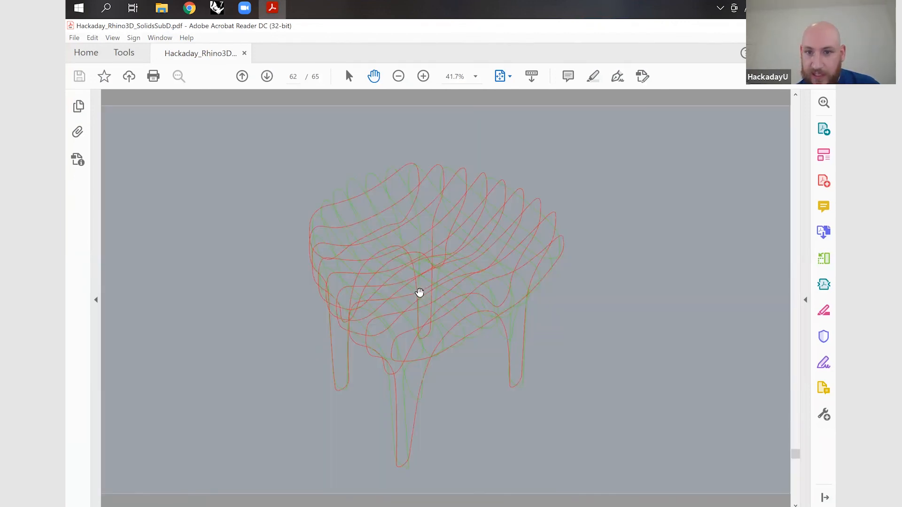
pyautogui.scroll(10, 420, 293)
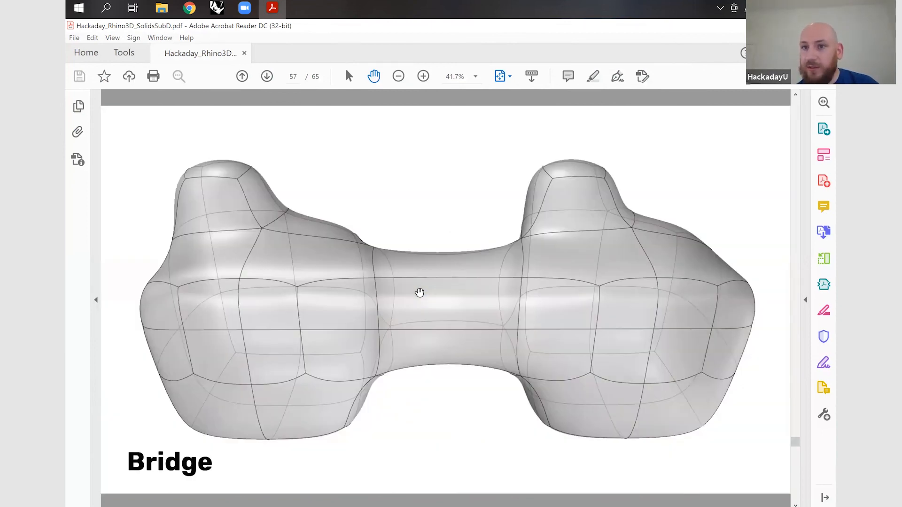